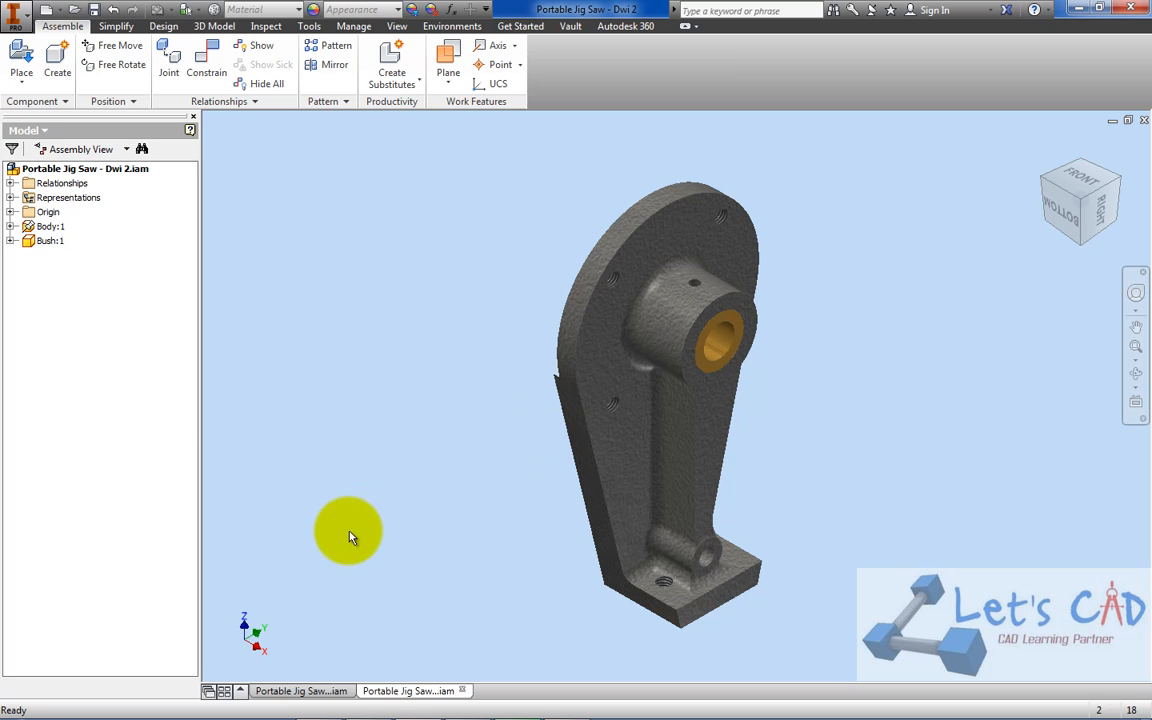
In the finished Portable Jig Saw - Dwi assembly, hide all components from Housing through Component Pattern 1, leaving Body, Bush and Drive Shaft shown
click(318, 696)
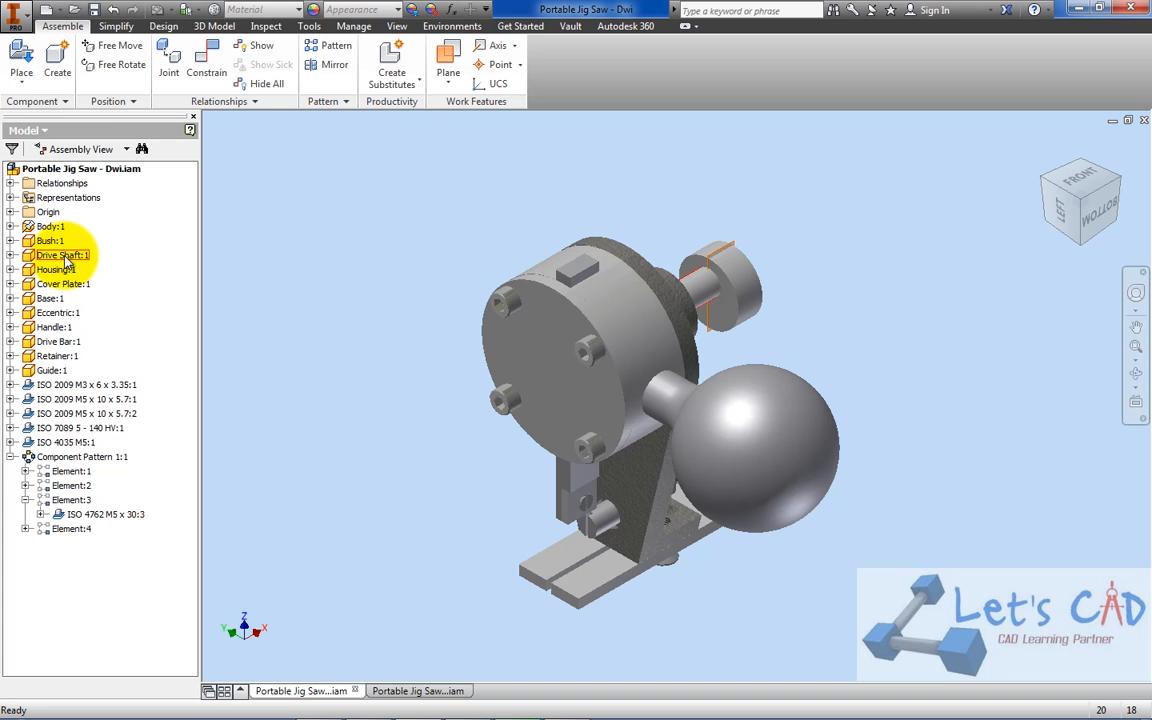
click(10, 456)
click(62, 456)
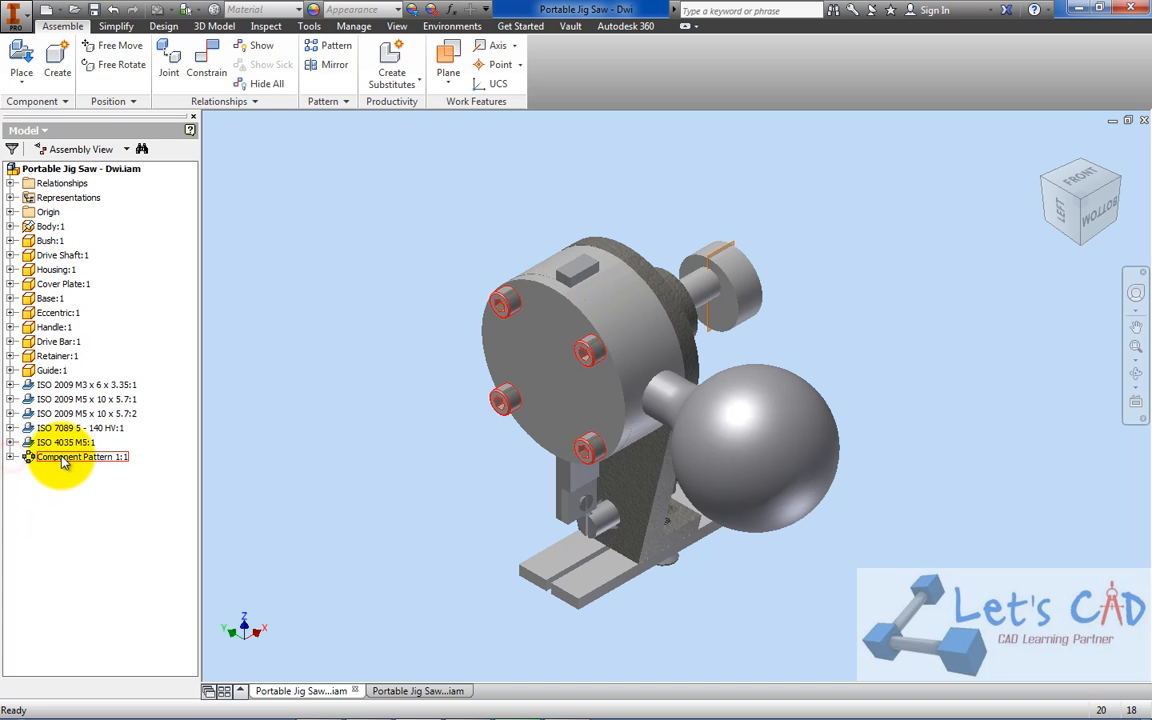
shift+click(67, 271)
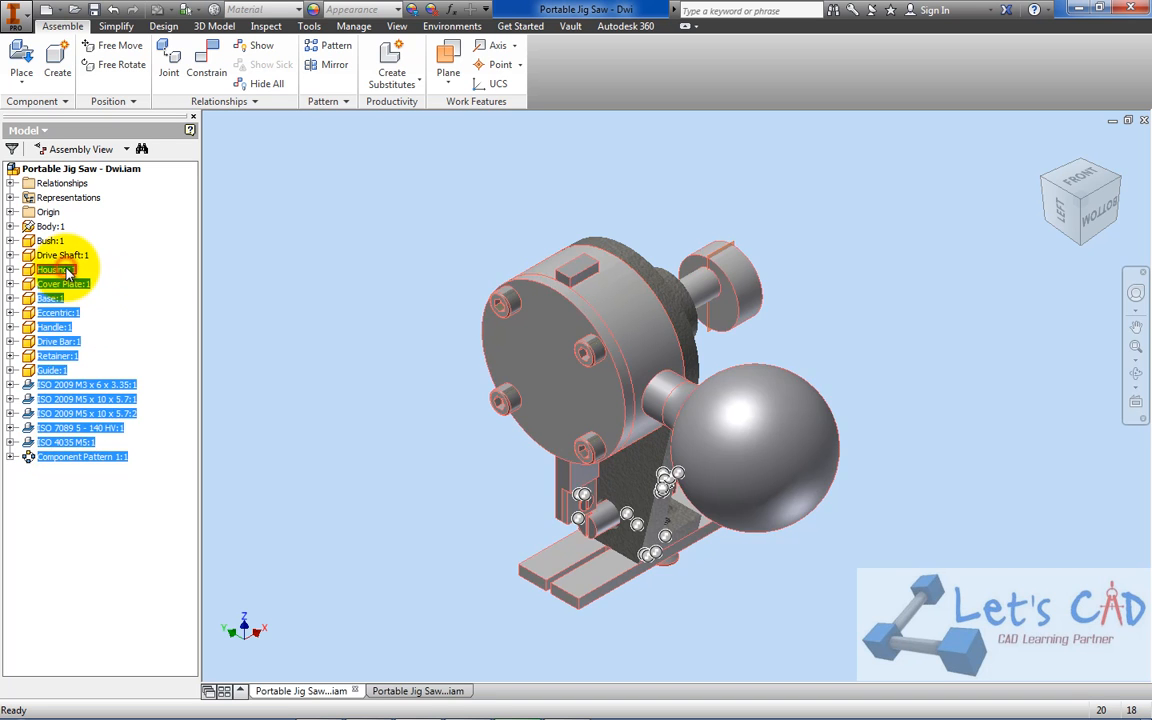
right_click(68, 270)
click(90, 443)
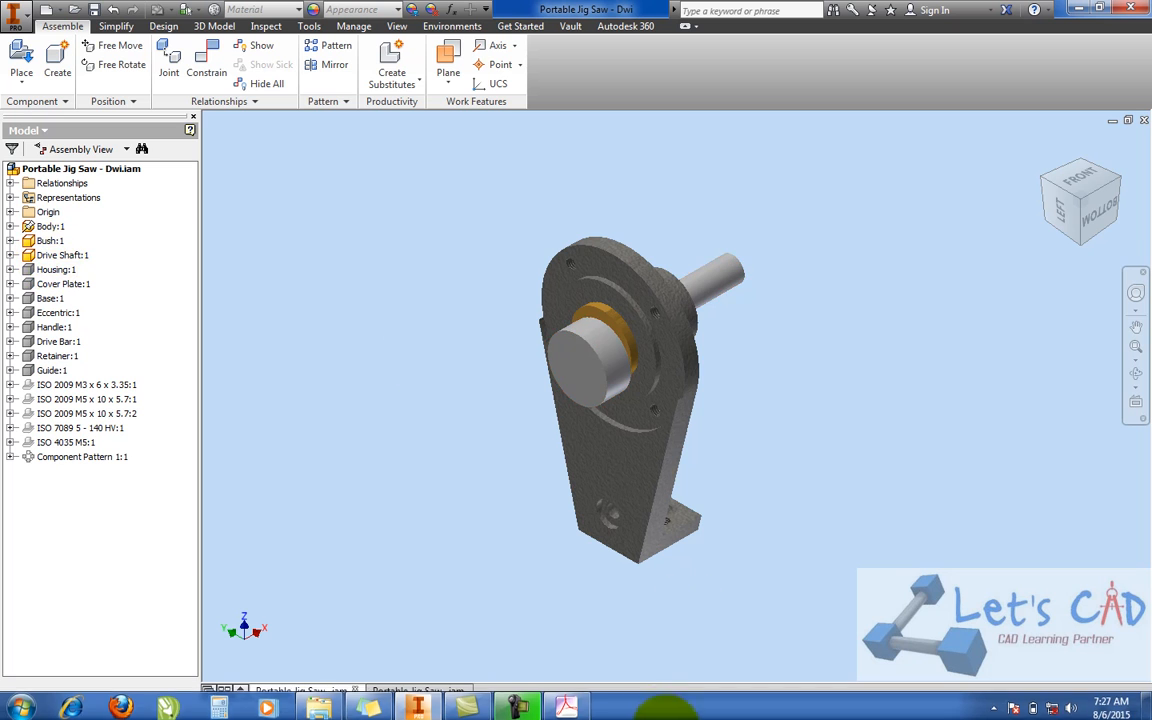
Switch to Acrobat and examine the assembly views and parts list in PORTABLE JIG SAW.pdf, then return to Inventor
click(562, 700)
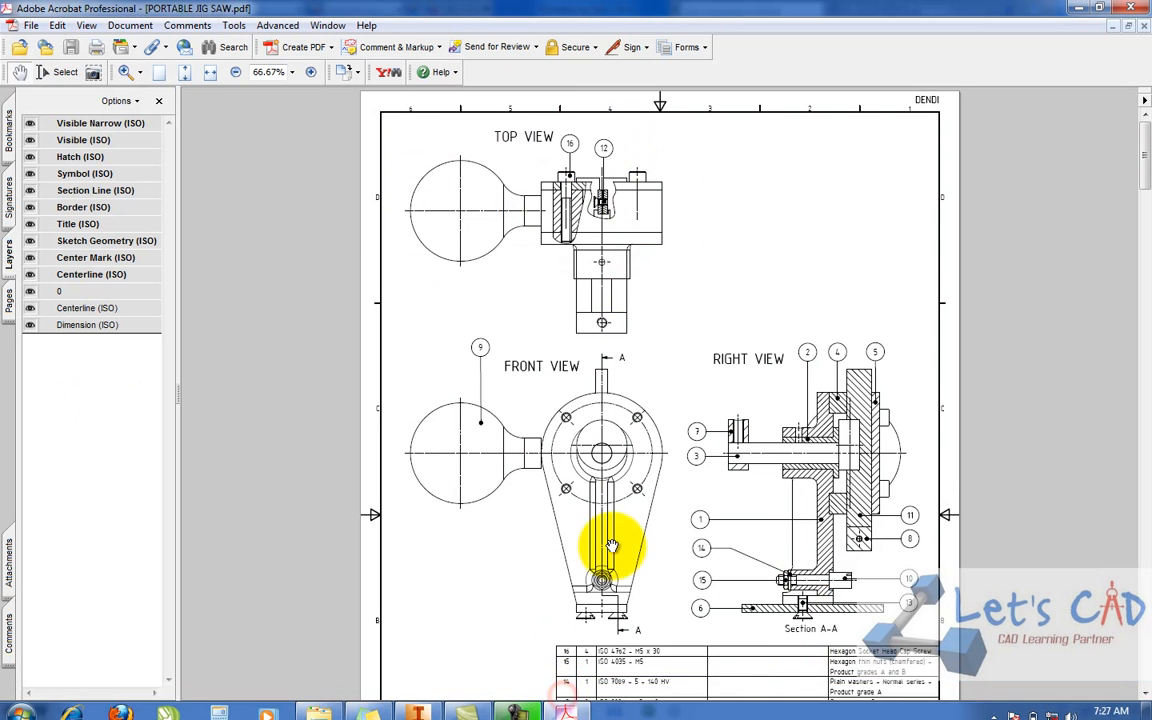
scroll(640, 420, down, 5)
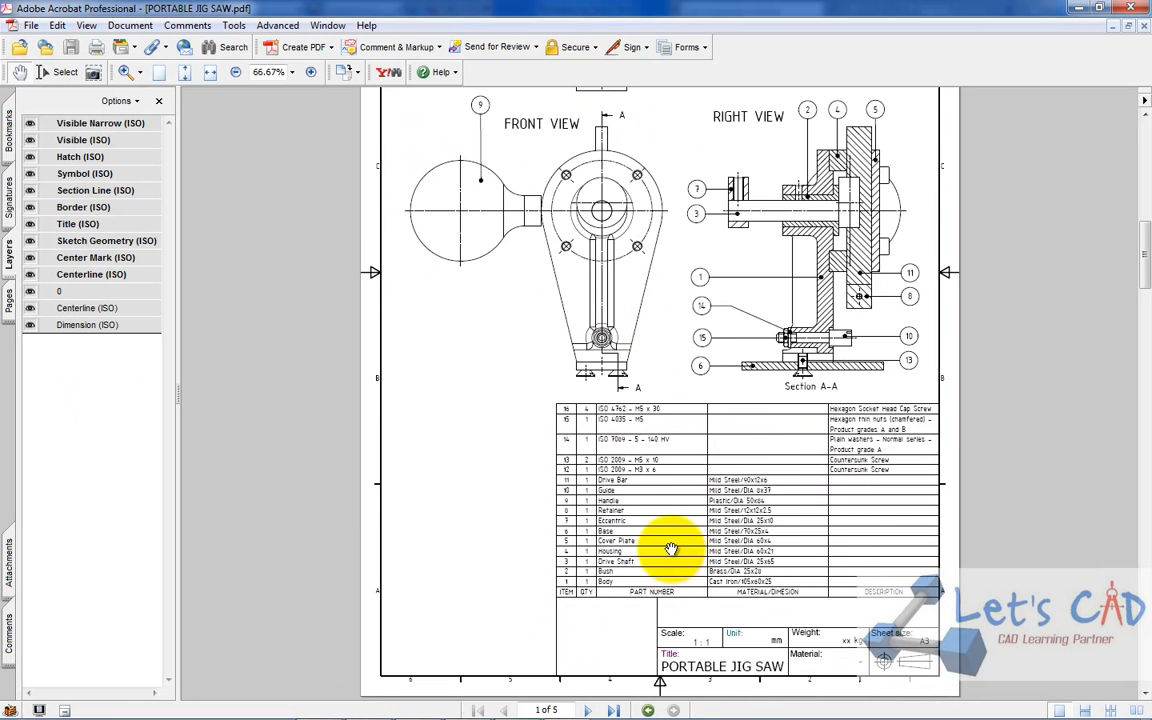
scroll(653, 566, down, 5)
scroll(620, 530, up, 10)
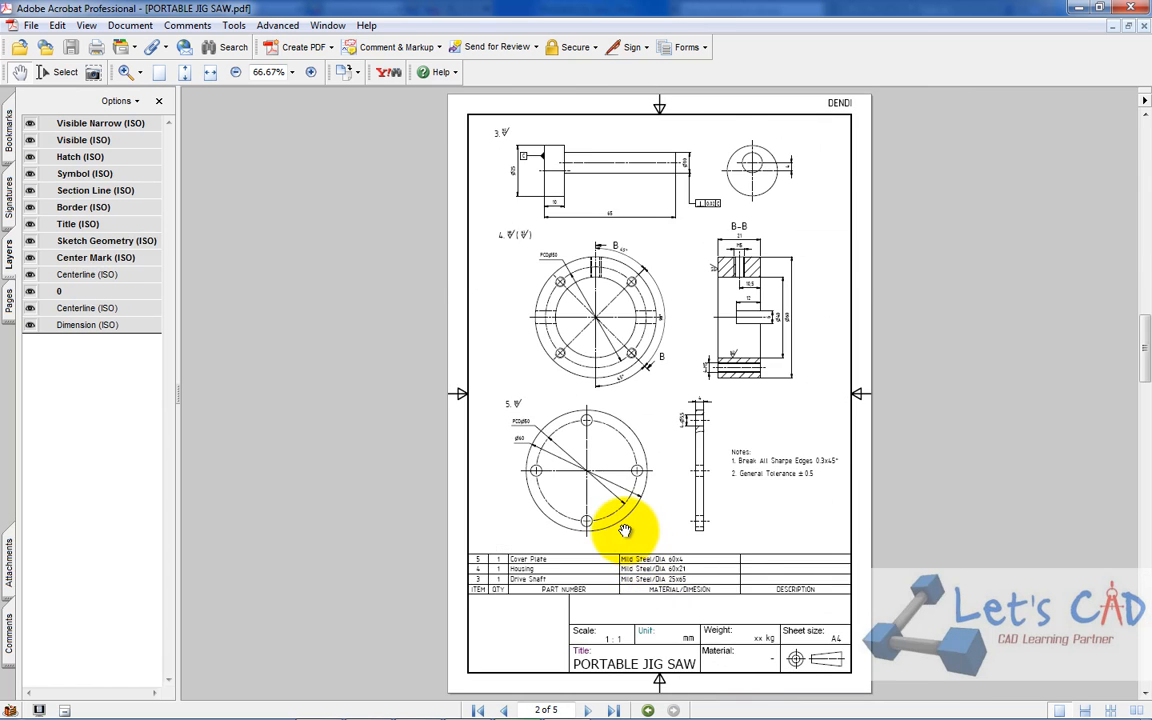
drag(1144, 316, 1137, 135)
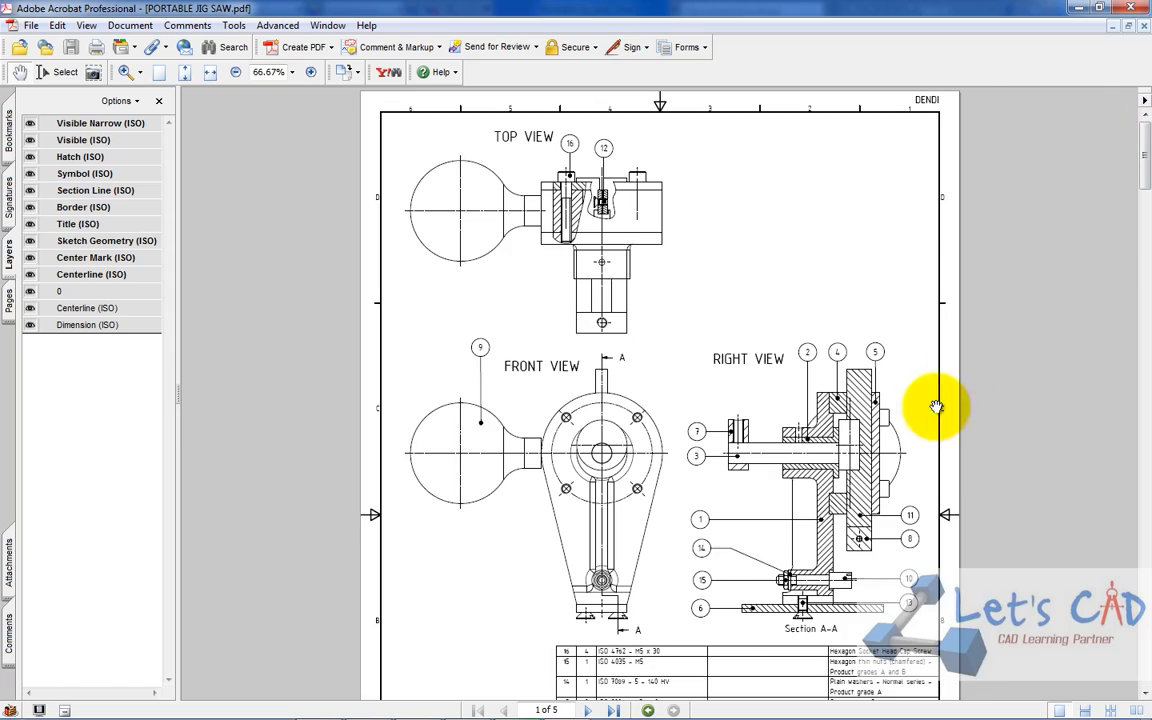
ctrl+scroll(852, 455, up, 2)
drag(800, 553, 801, 22)
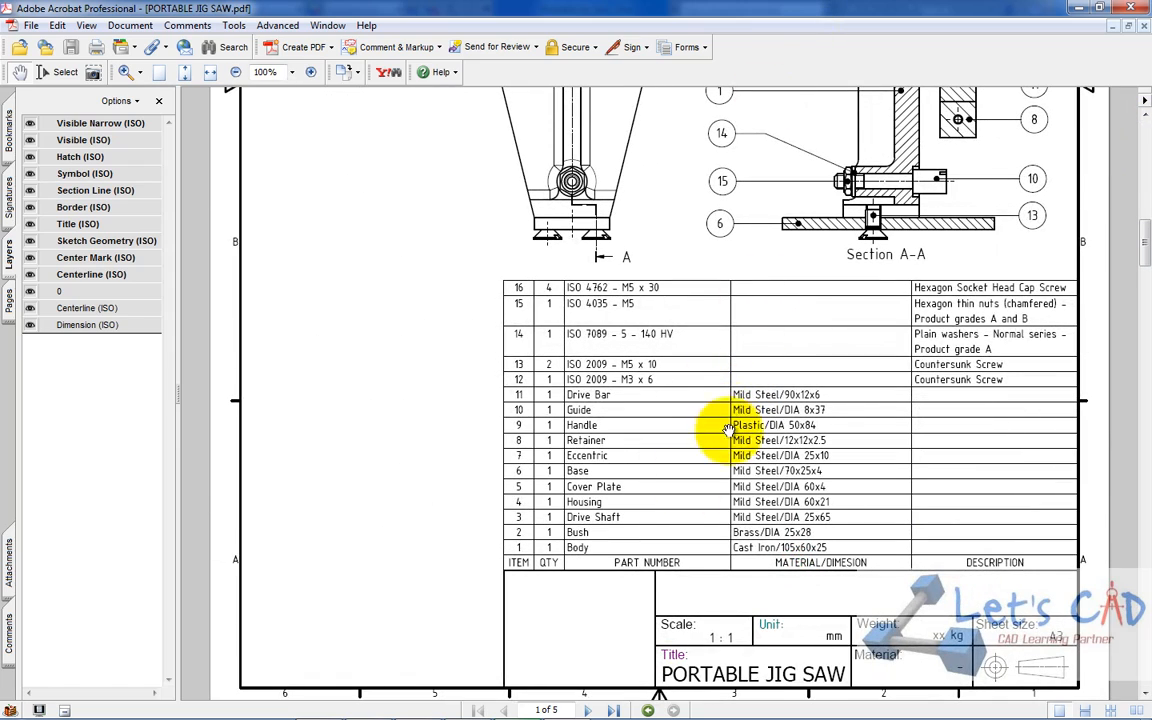
click(1093, 8)
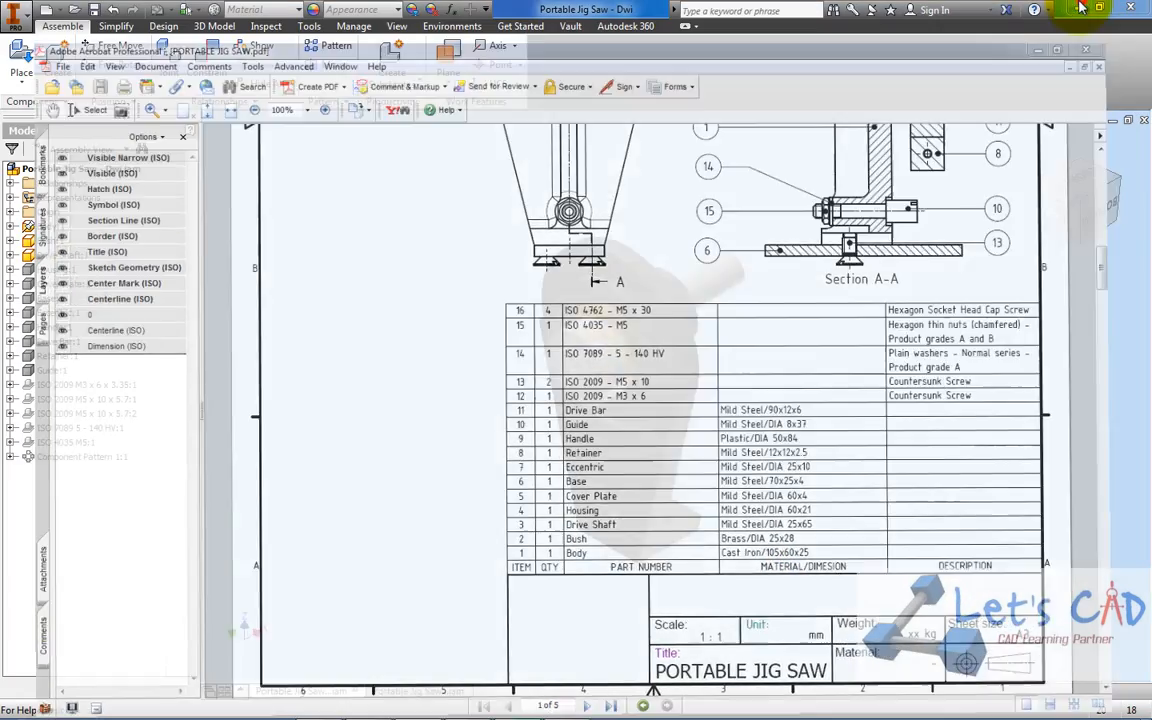
Place one Drive Shaft component beside the body in the Portable Jig Saw - Dwi 2 assembly
click(425, 692)
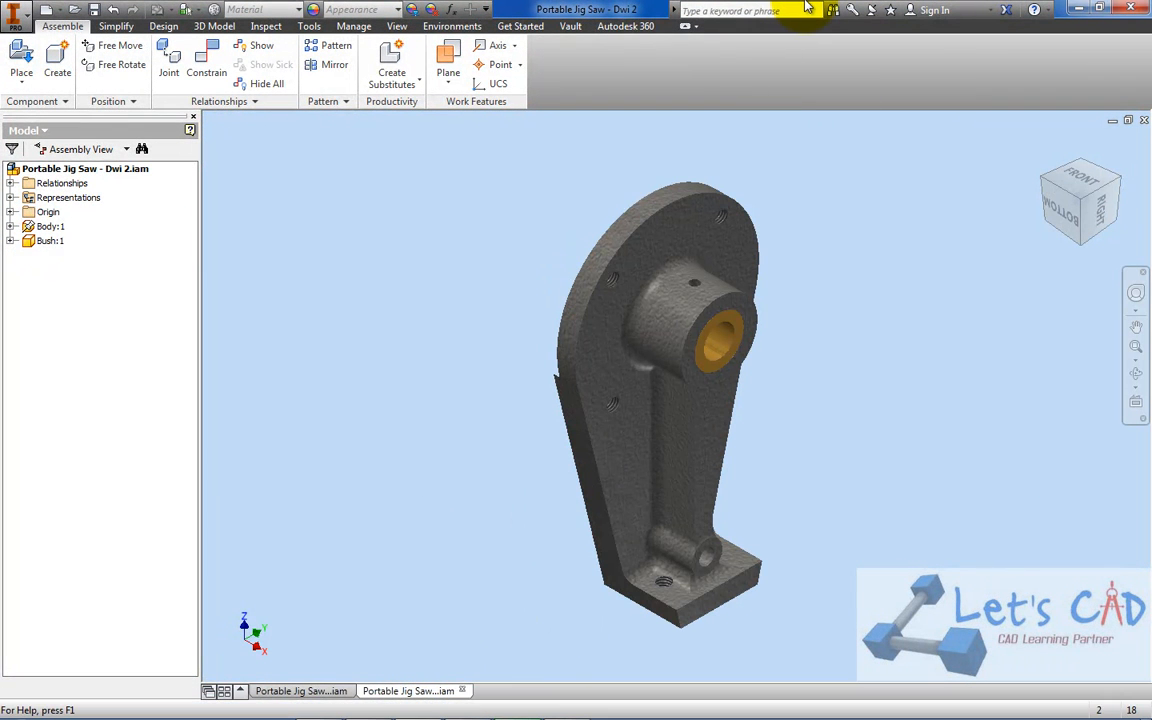
click(302, 691)
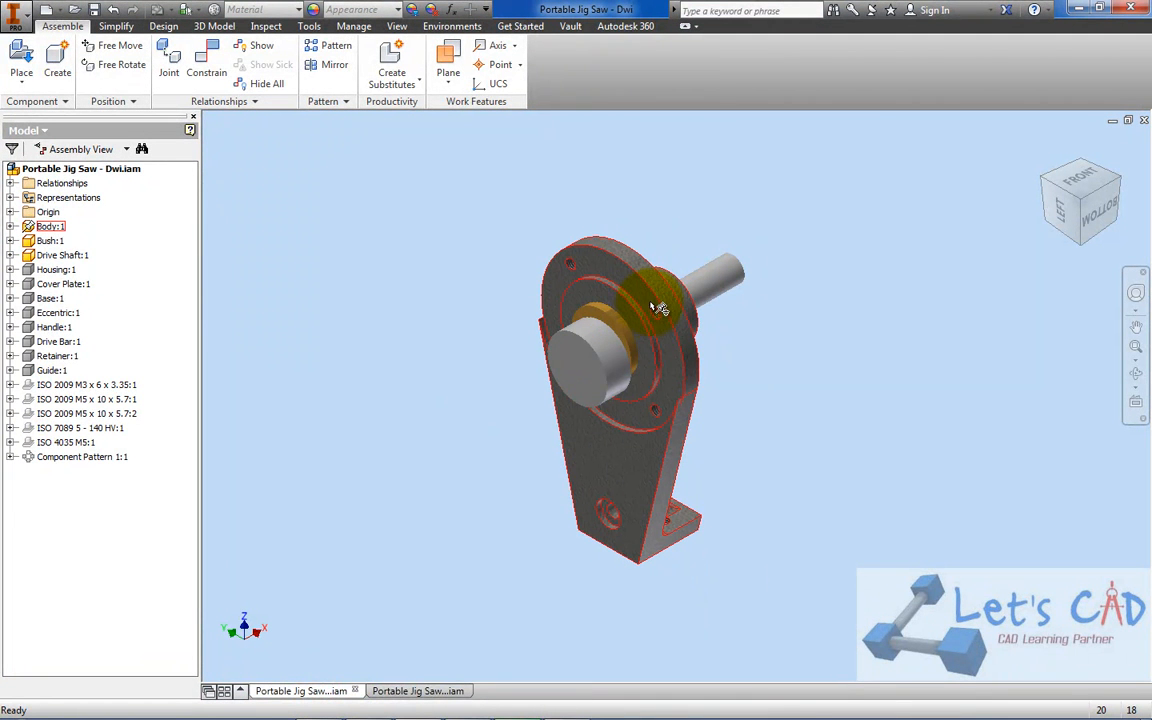
click(420, 690)
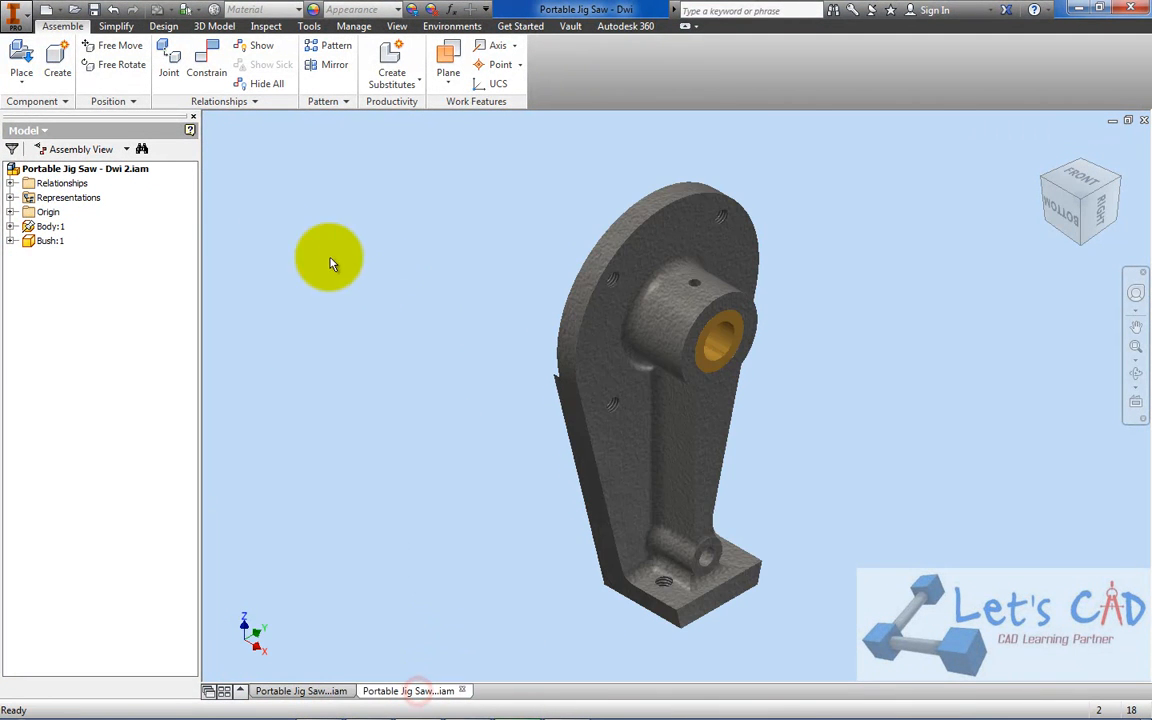
click(20, 58)
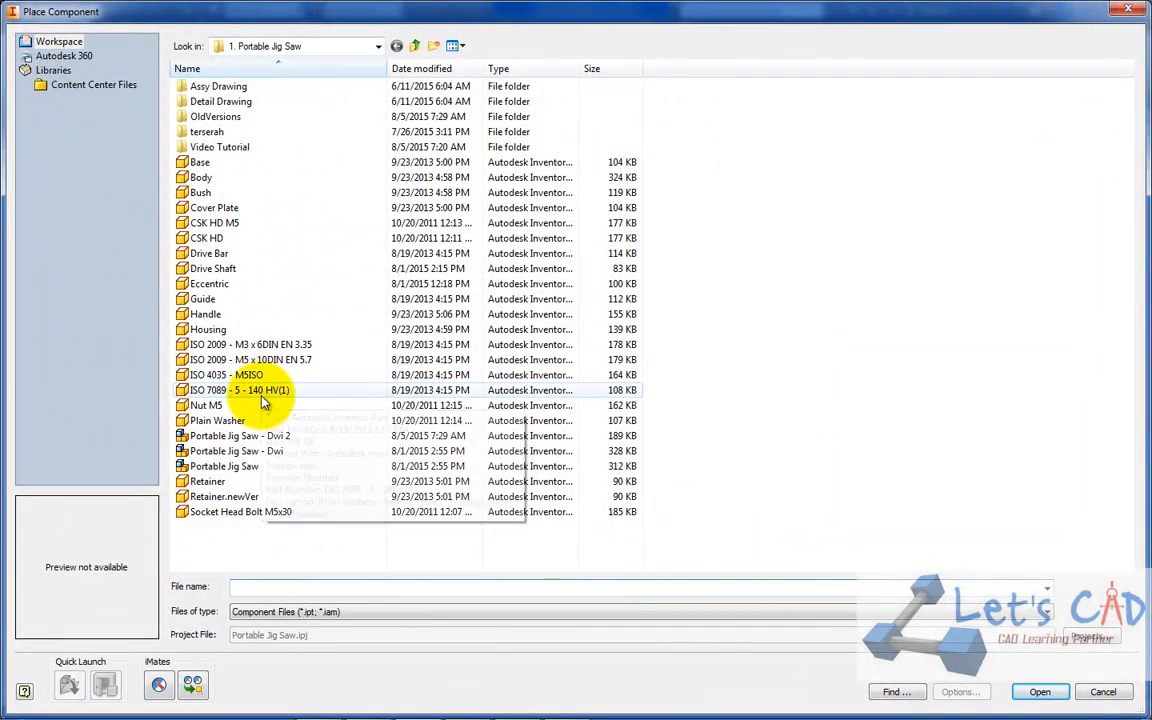
double_click(228, 267)
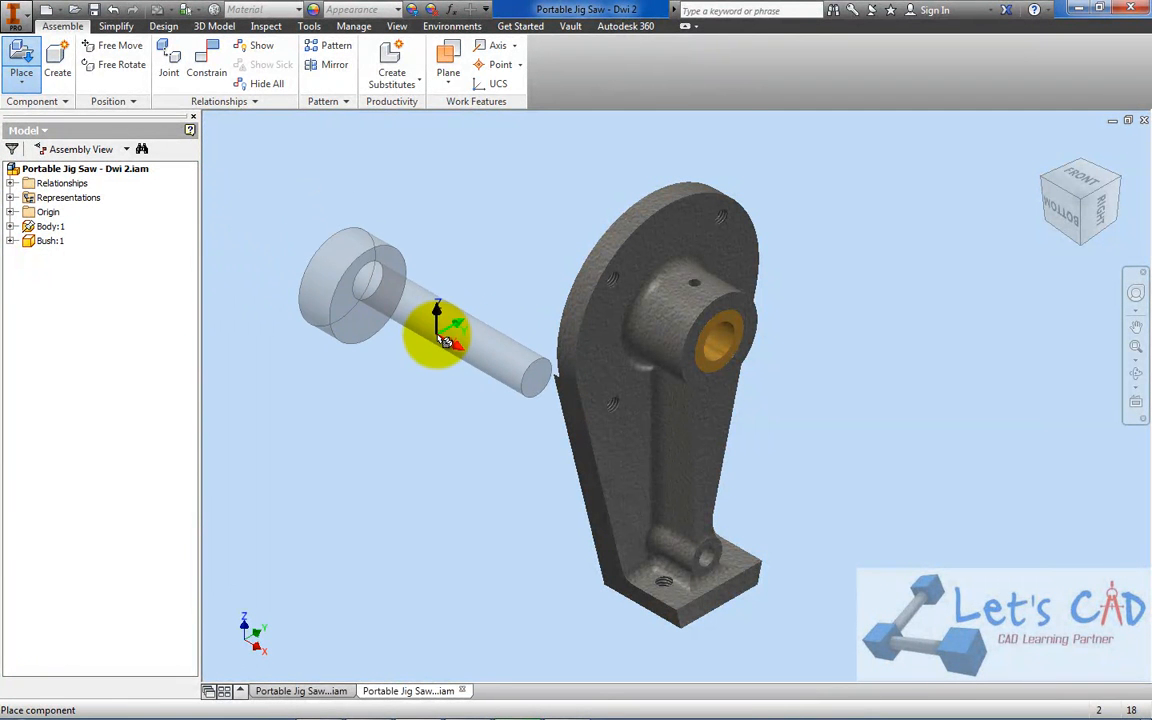
click(447, 340)
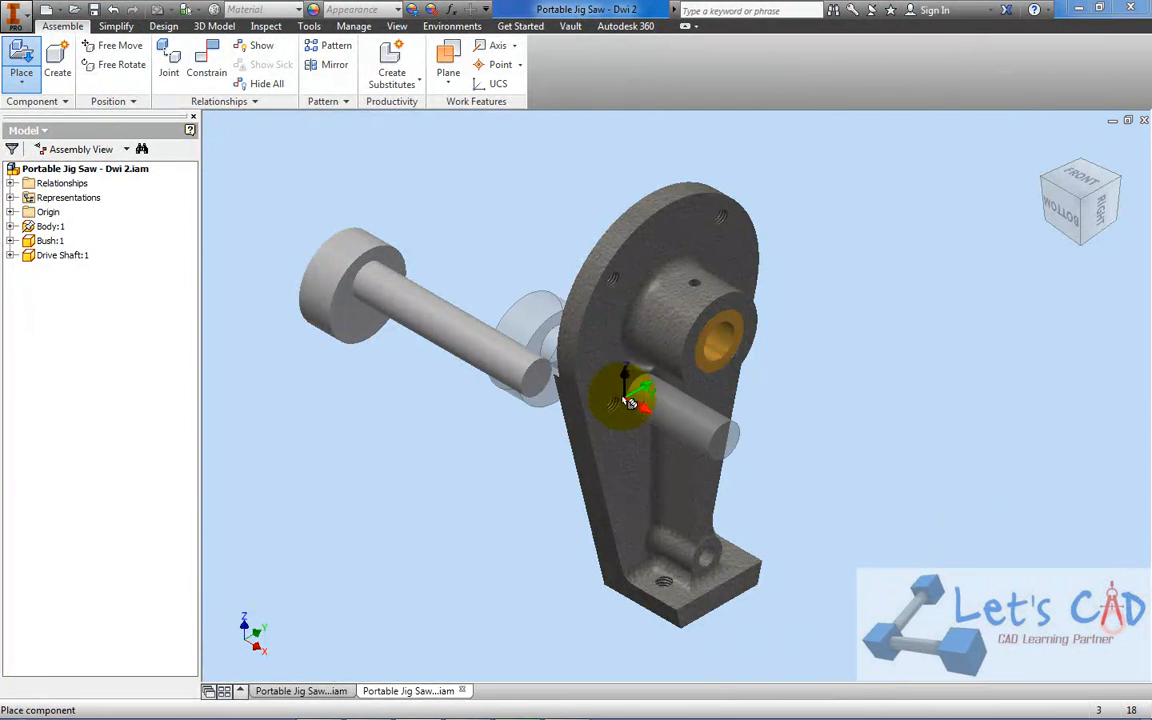
right_click(470, 240)
click(522, 240)
Mate the drive shaft's axis to the bush's bore axis with a 0.000 mm offset
middle_drag(522, 243, 615, 301)
drag(532, 360, 547, 302)
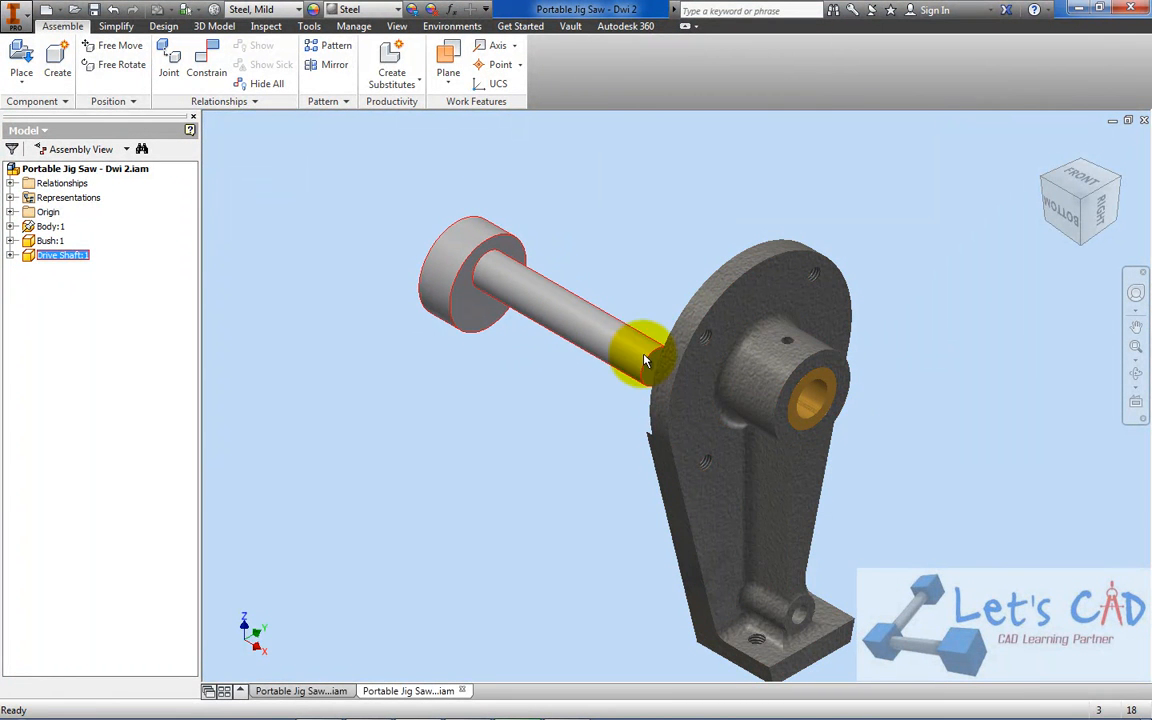
scroll(797, 409, up, 3)
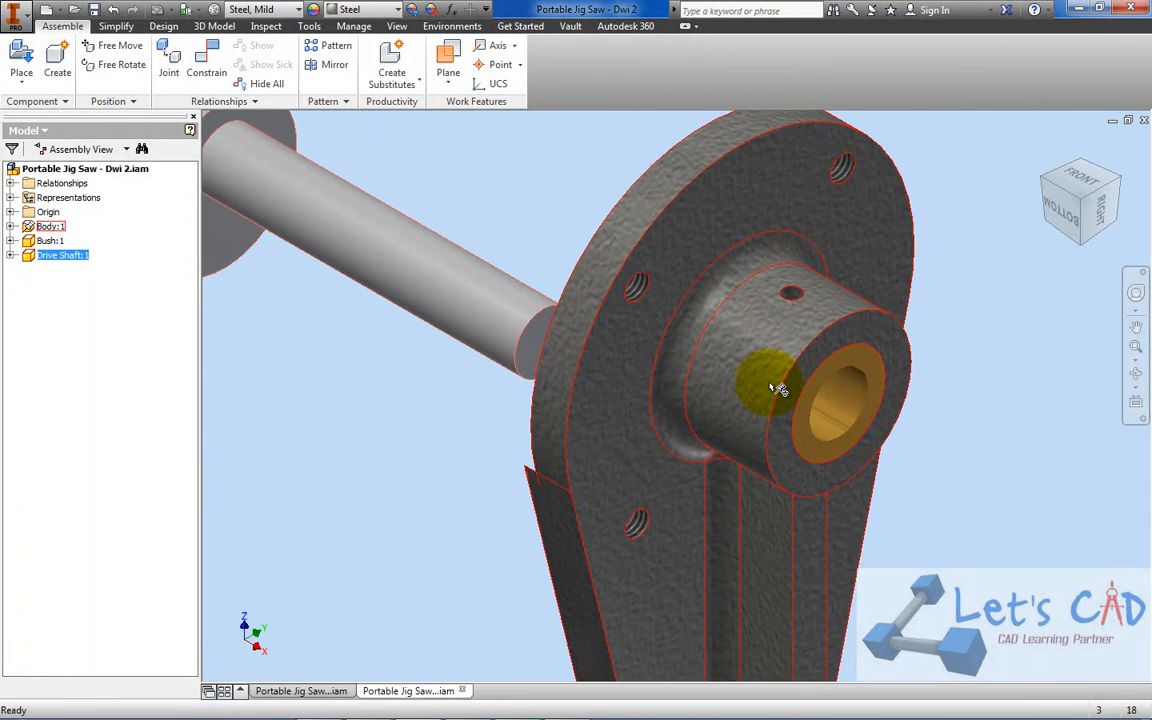
middle_drag(617, 329, 818, 320)
scroll(566, 257, down, 3)
click(206, 62)
middle_drag(483, 366, 705, 413)
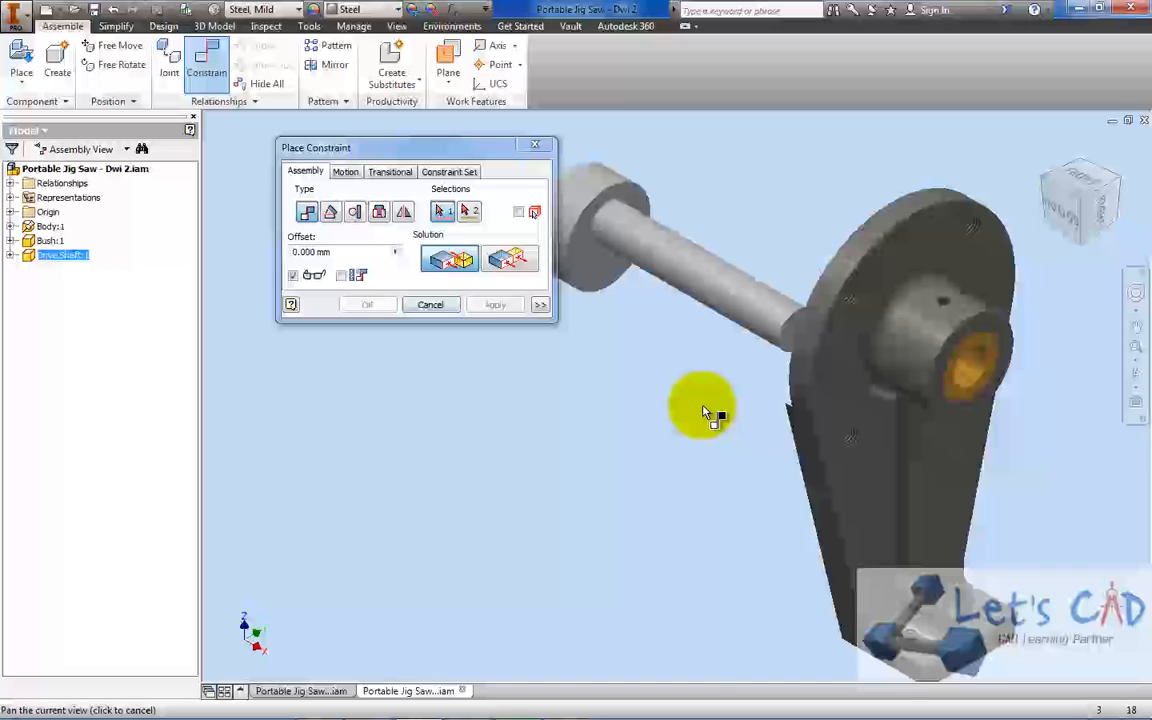
click(720, 289)
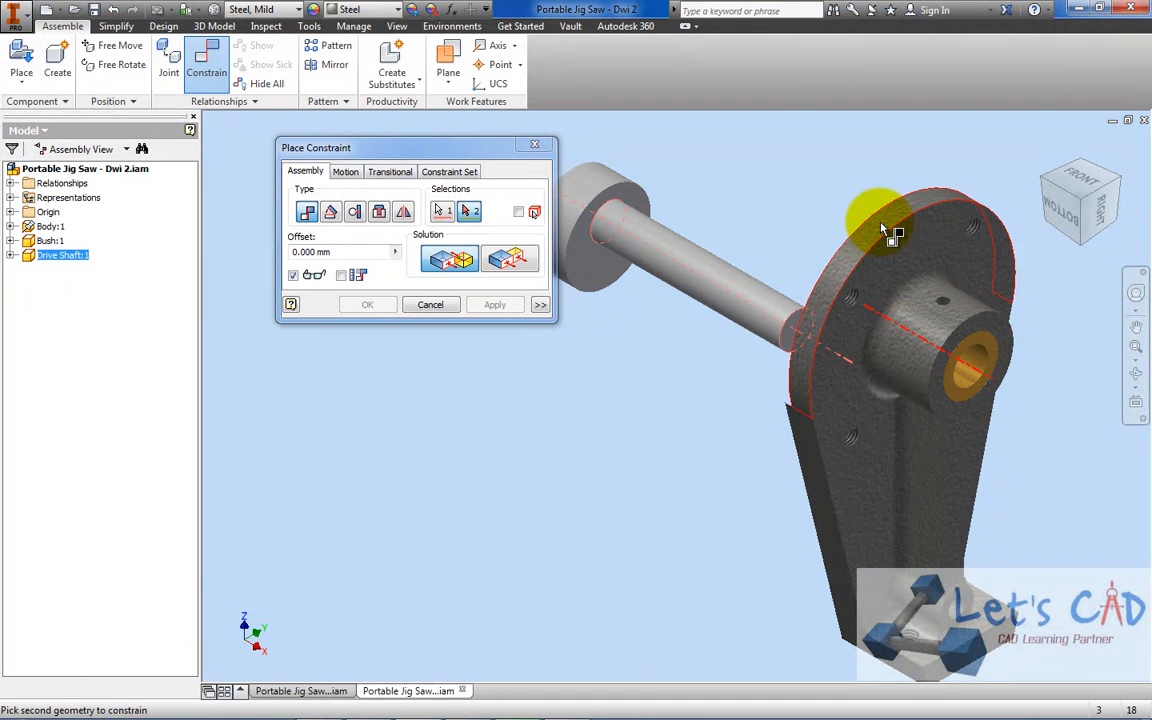
click(980, 367)
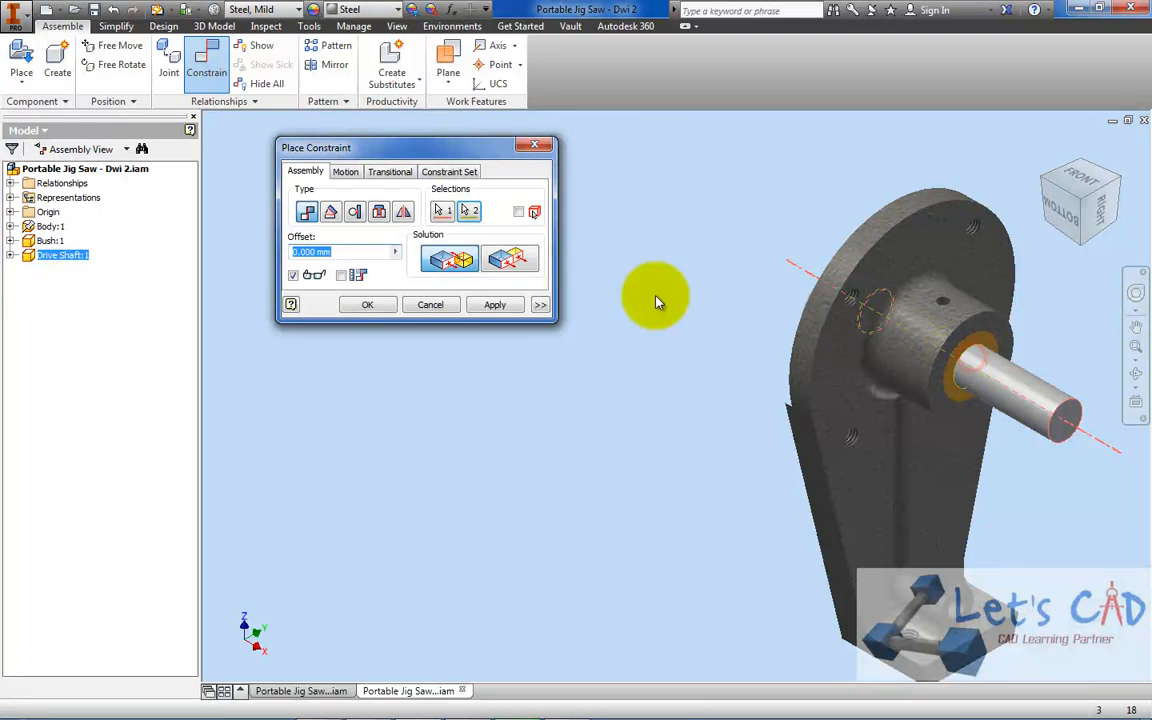
click(368, 304)
Slide the drive shaft back along its axis out of the bush and compare its seating with the finished assembly
drag(1025, 391, 712, 209)
mouse_move(769, 243)
mouse_down()
mouse_move(709, 219)
mouse_move(752, 245)
mouse_up()
middle_drag(750, 284, 687, 358)
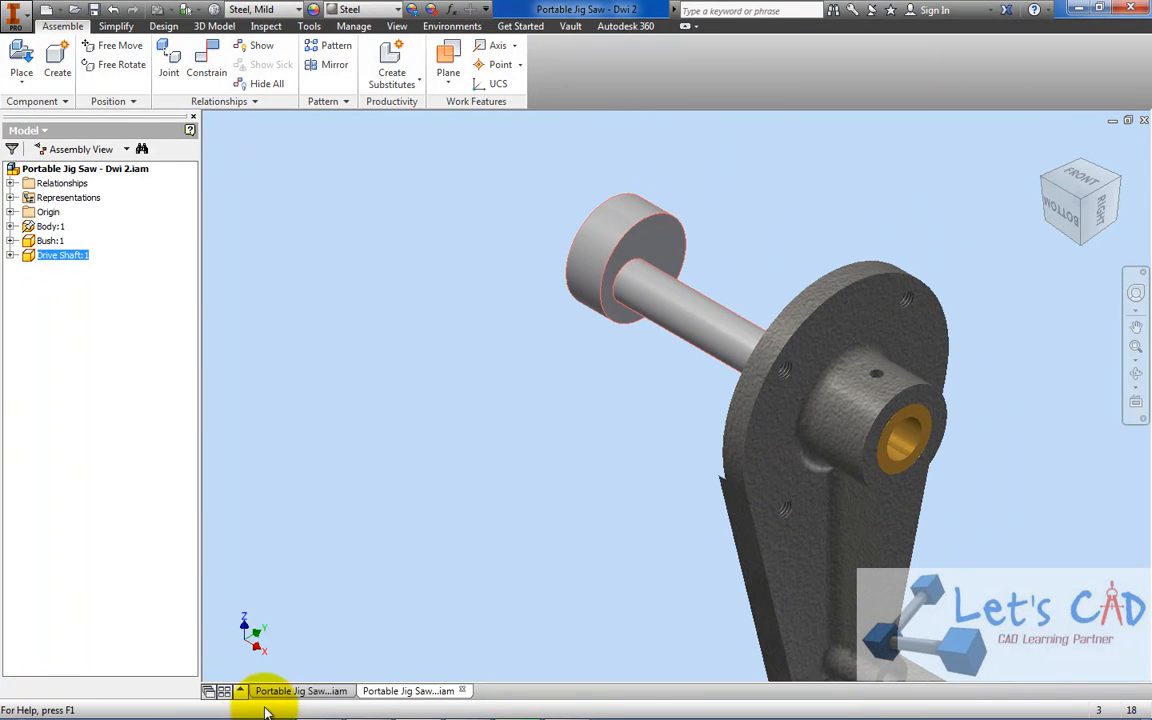
click(298, 691)
scroll(620, 328, up, 3)
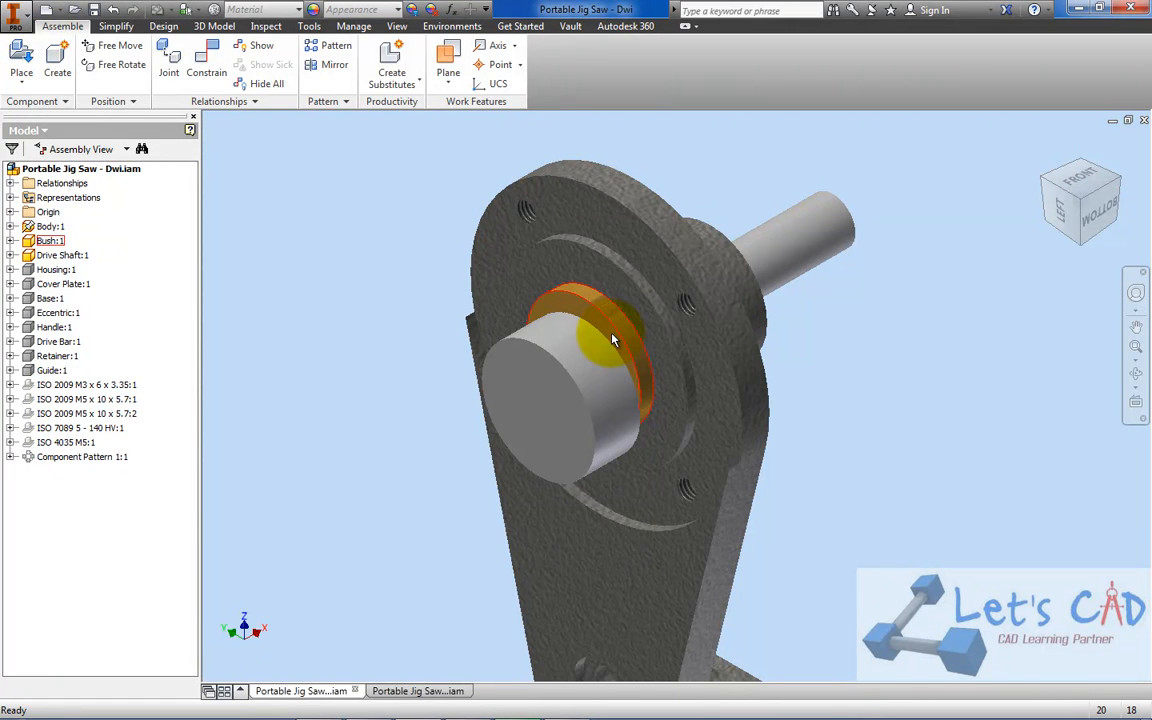
click(430, 691)
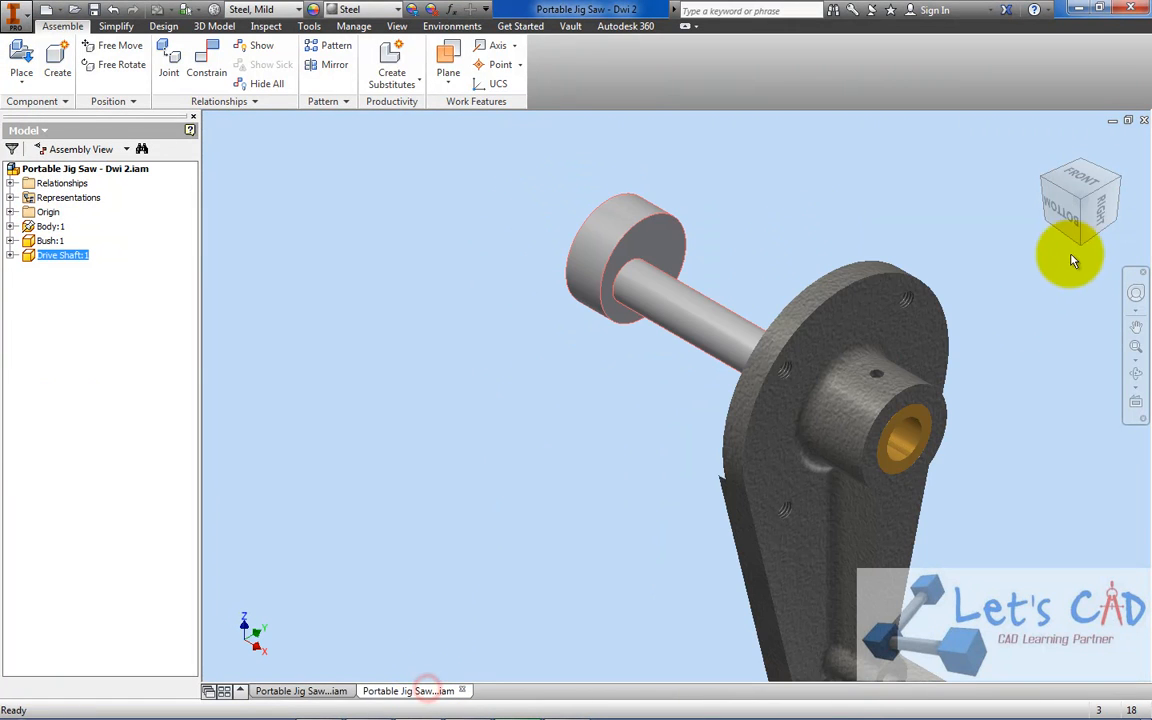
Set the visual style of the Dwi 2 assembly to Shaded with Edges
click(1042, 180)
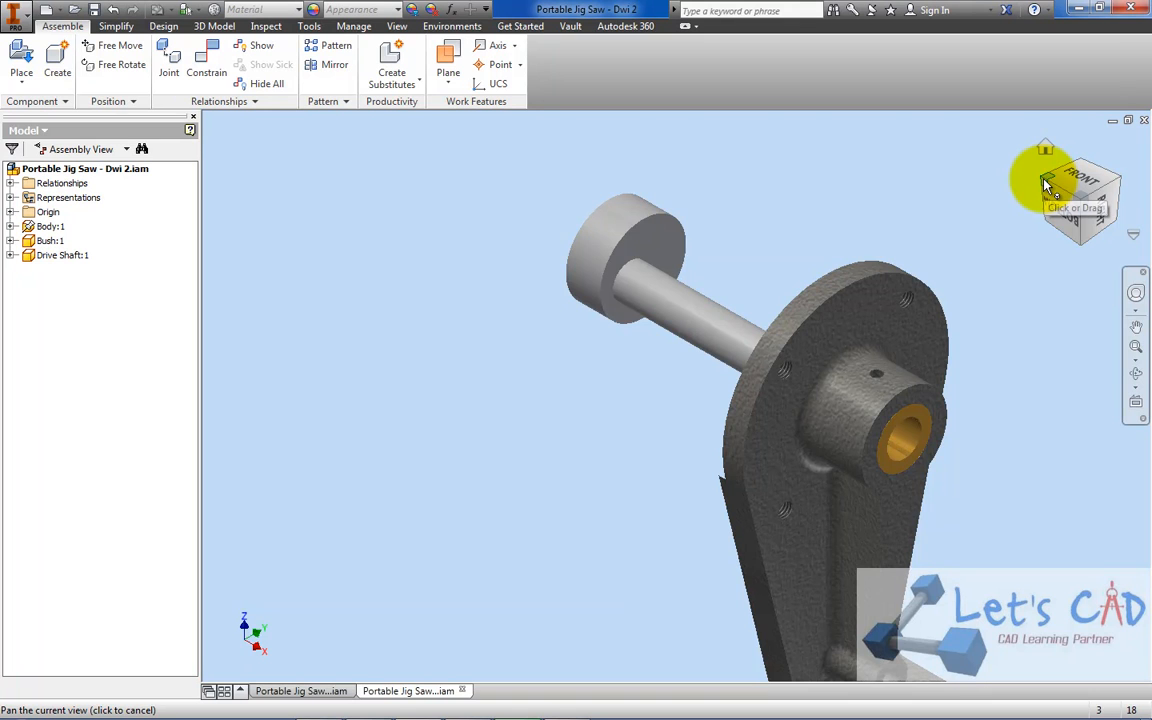
click(1046, 186)
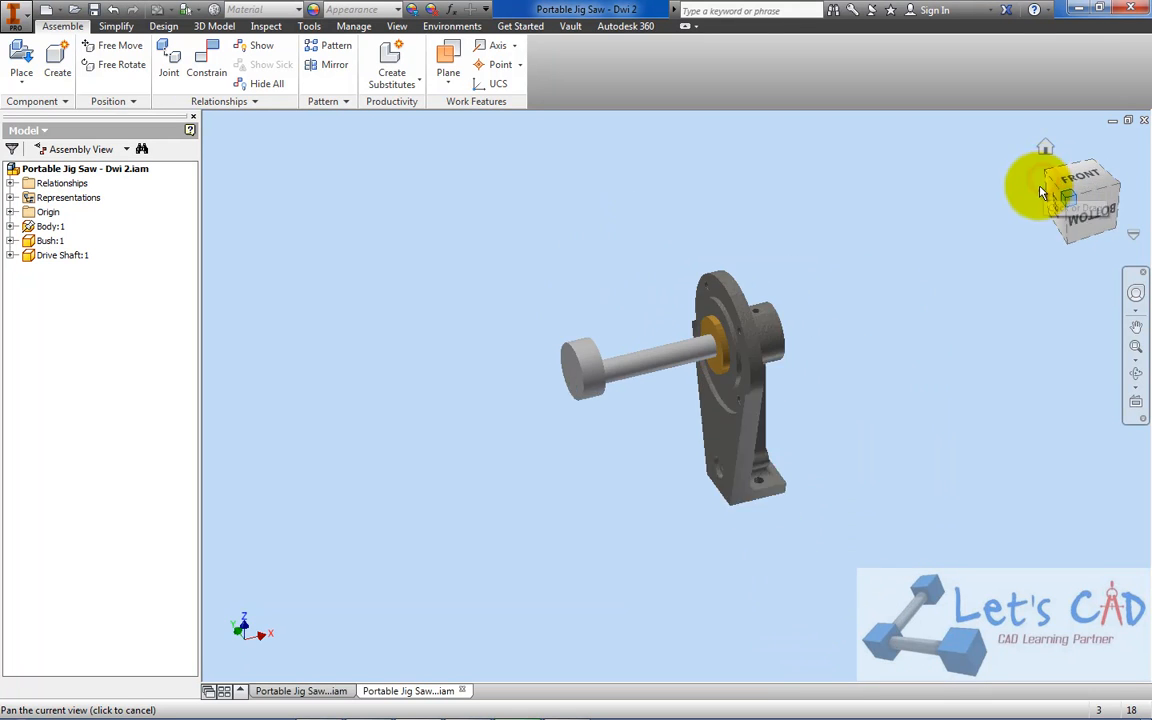
scroll(686, 355, up, 5)
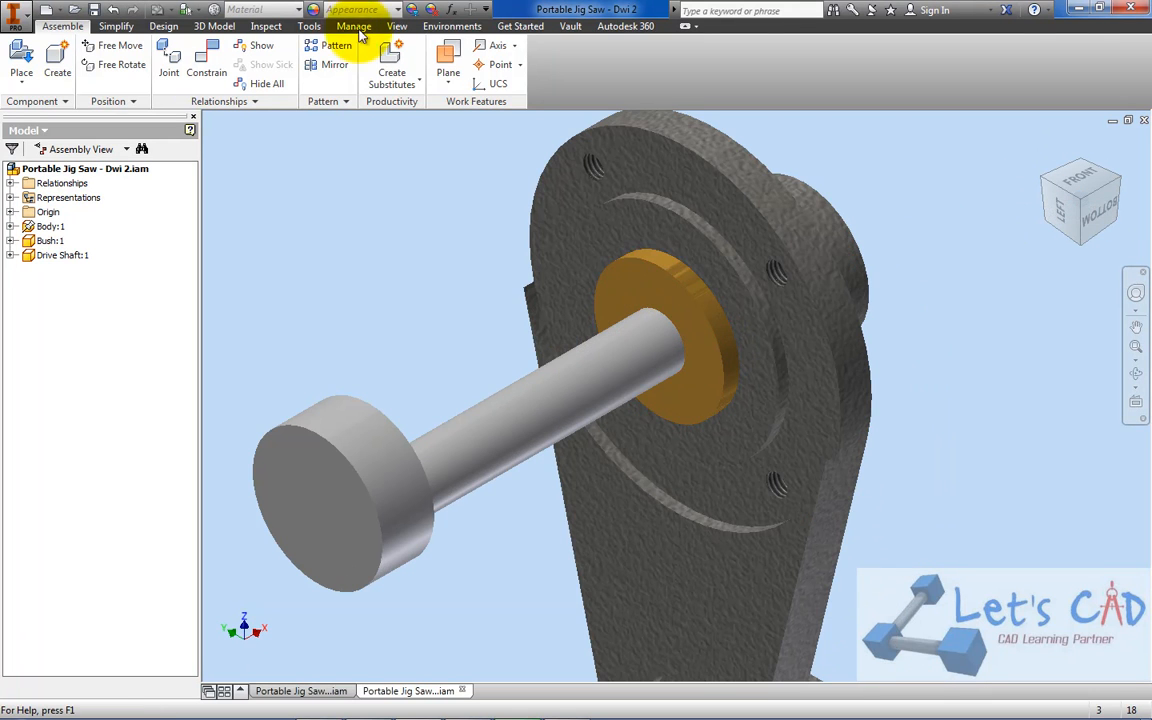
click(397, 26)
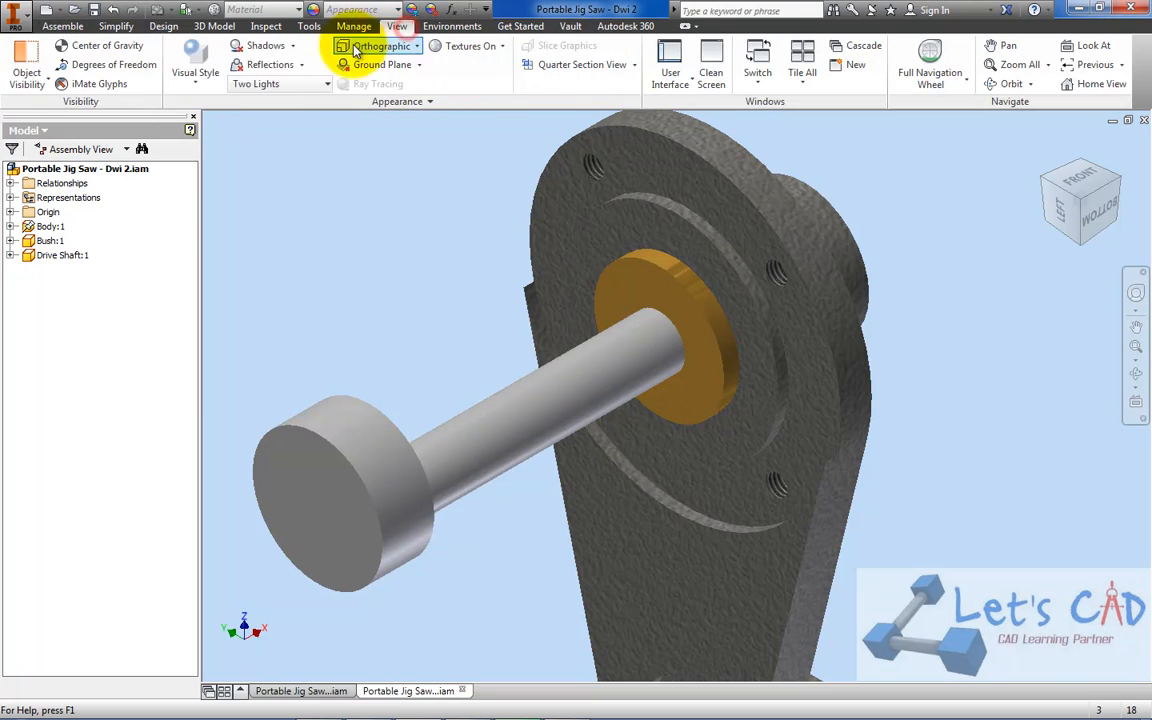
click(215, 70)
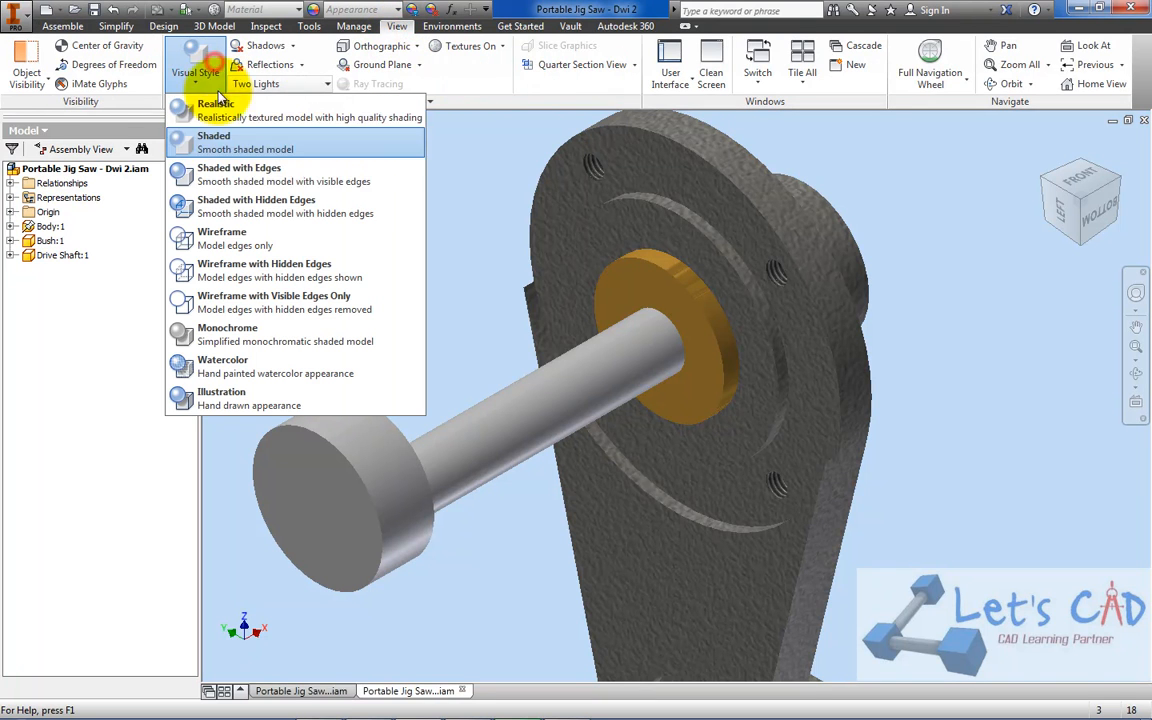
click(240, 178)
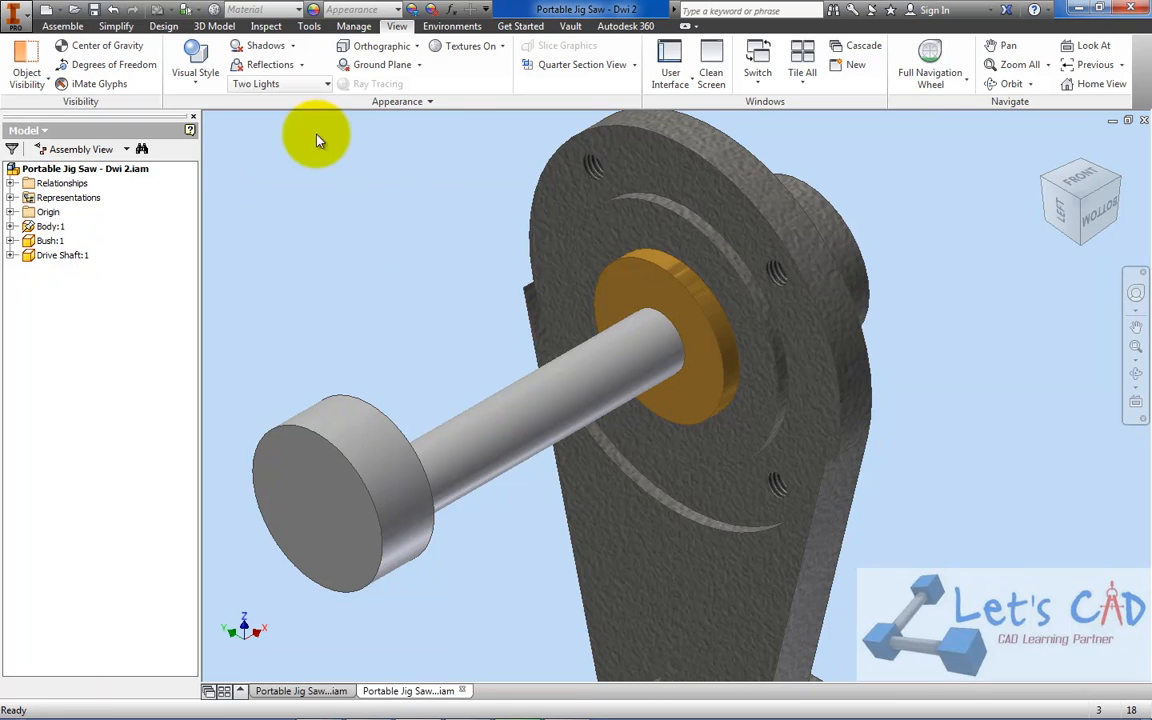
Mate the outer face of the bush's flange to the back face of the drive shaft's head with a 0.000 mm offset
click(62, 26)
click(206, 62)
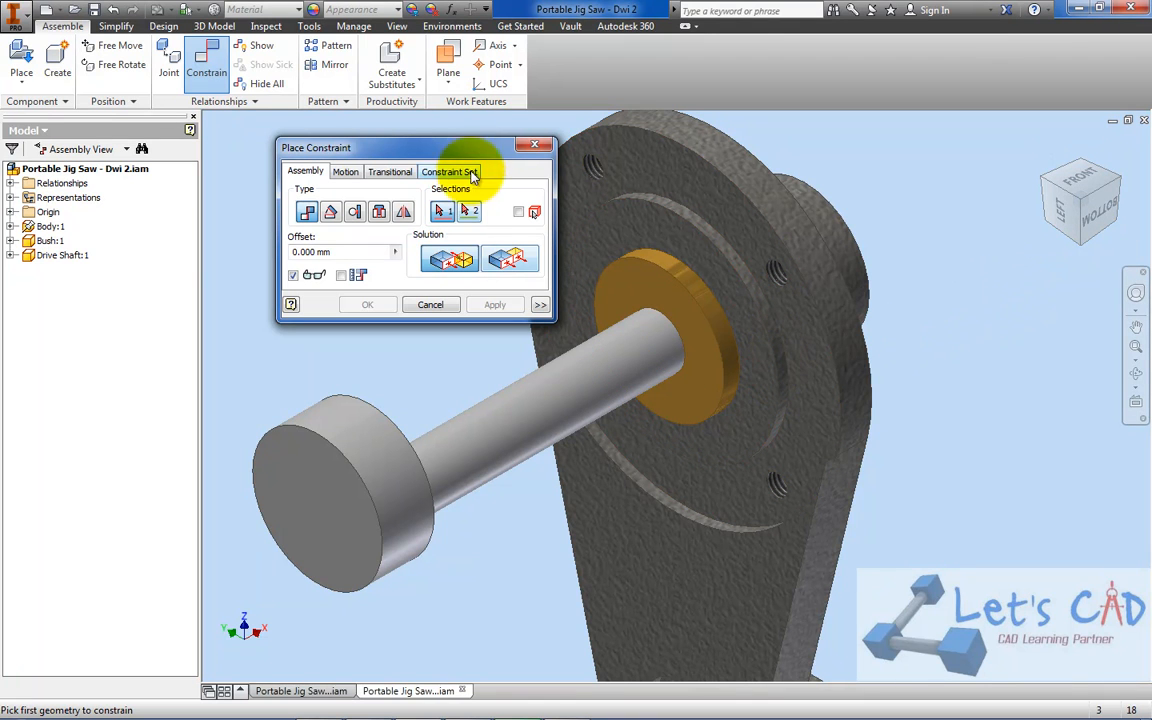
drag(464, 147, 405, 137)
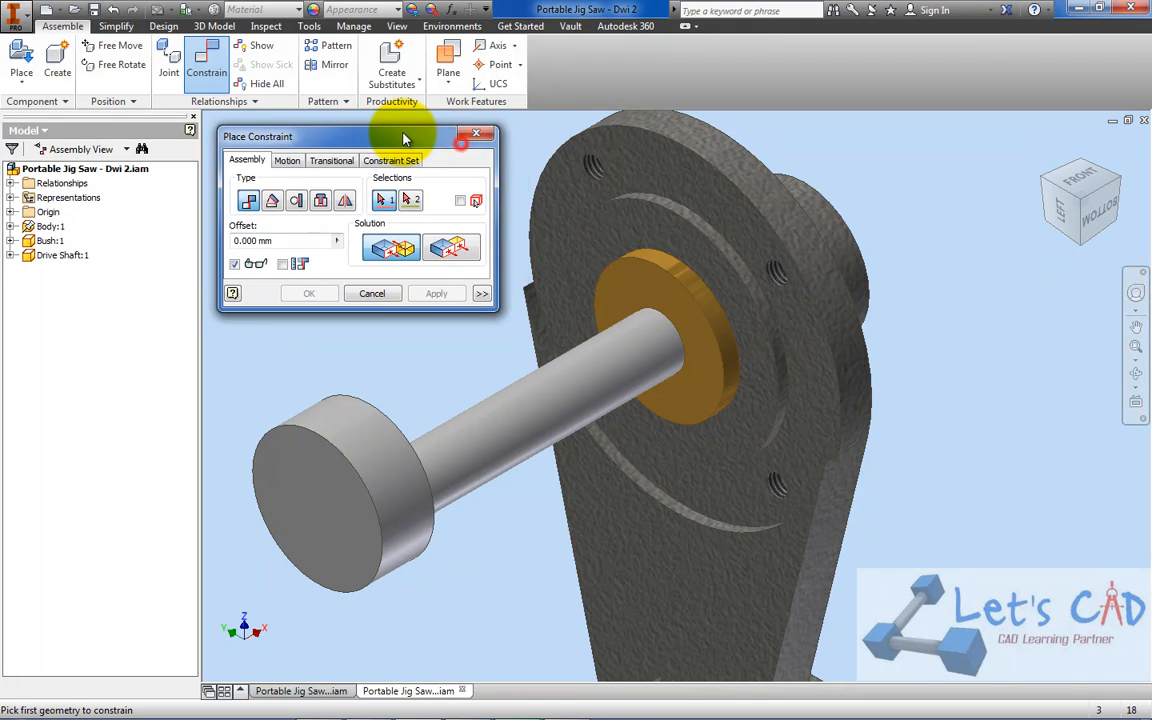
click(622, 300)
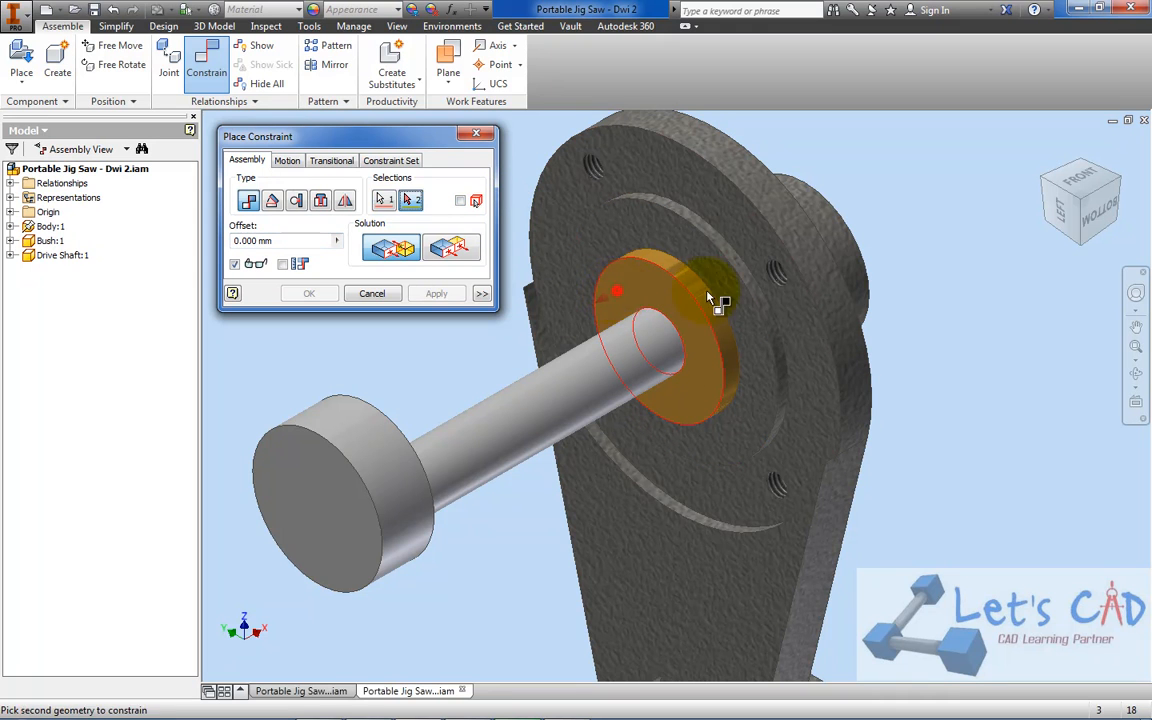
drag(1111, 185, 1117, 197)
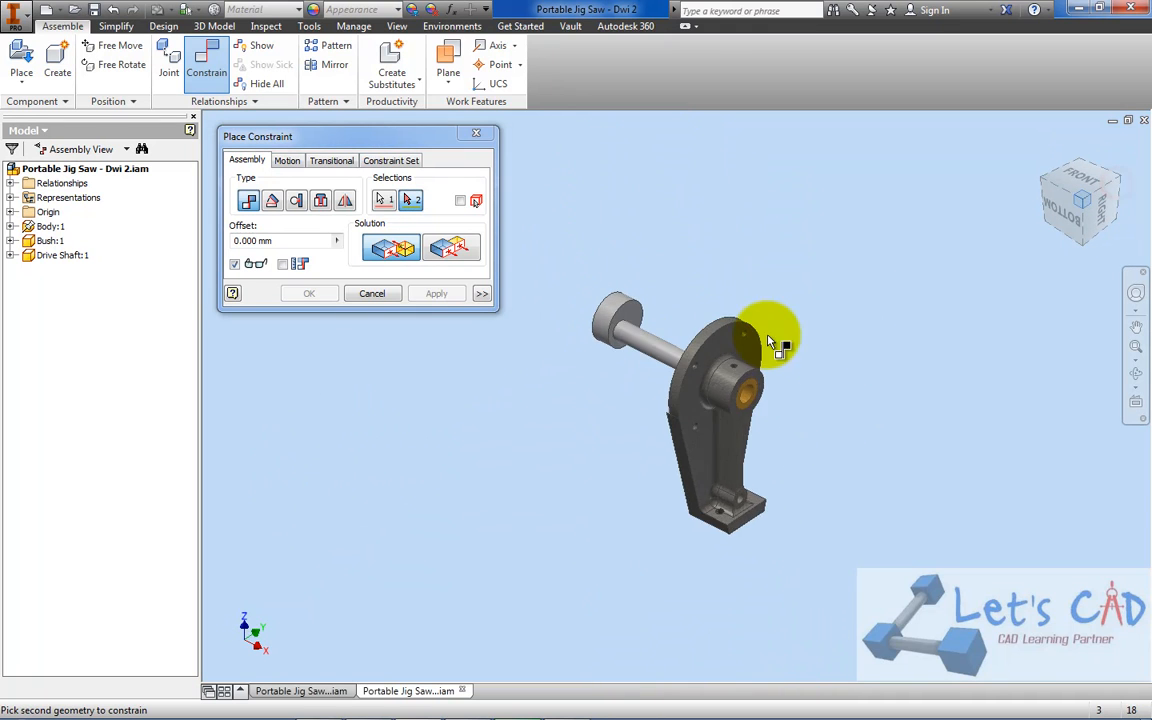
scroll(630, 328, up, 5)
click(660, 285)
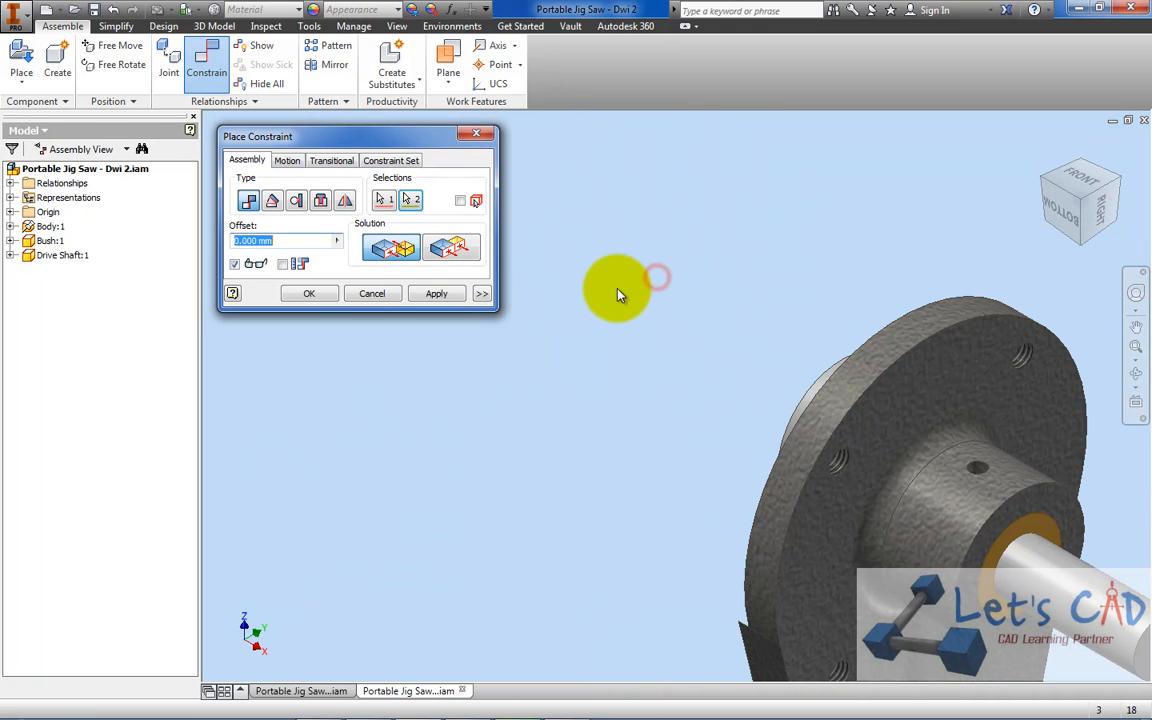
click(318, 292)
scroll(548, 296, down, 3)
scroll(632, 321, up, 4)
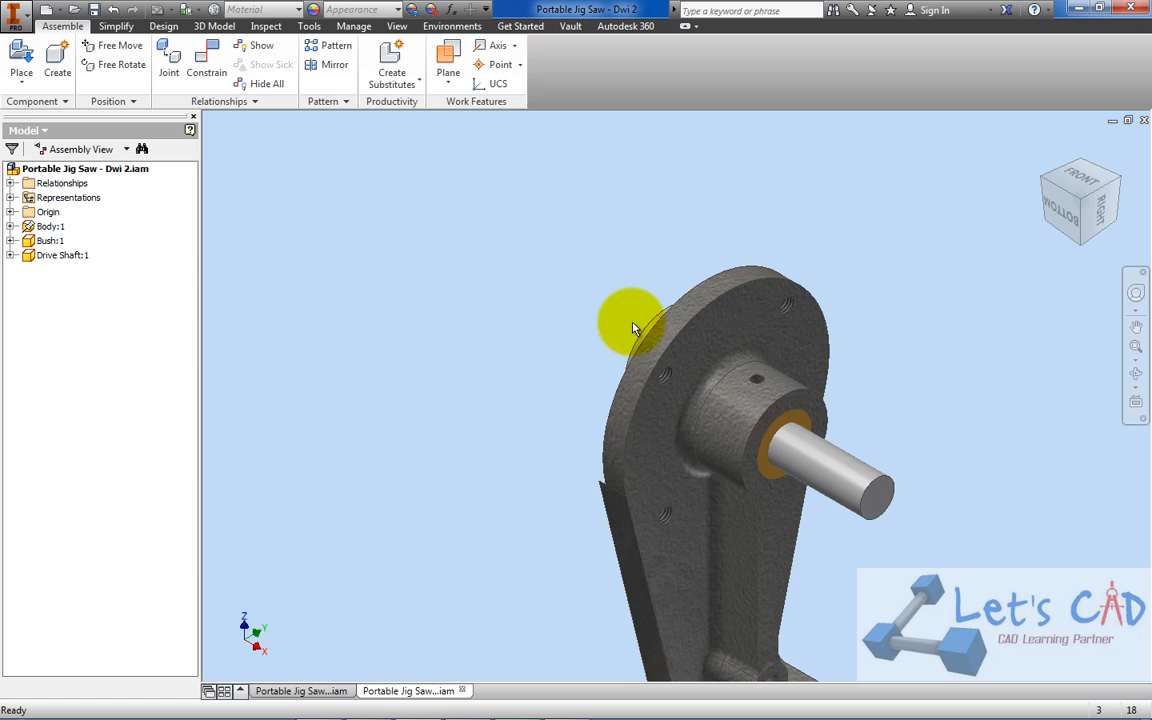
Test the constrained drive shaft by pulling on its head, and save the Dwi 2 assembly
click(1042, 180)
drag(630, 352, 605, 300)
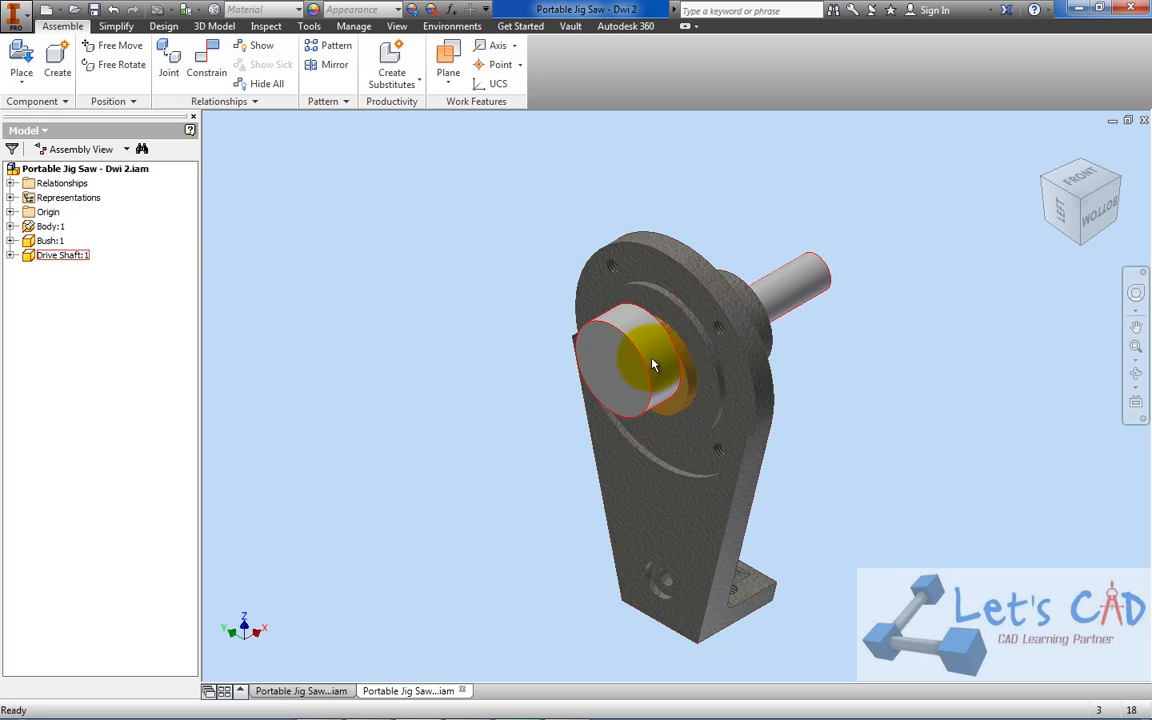
drag(603, 325, 575, 322)
click(470, 296)
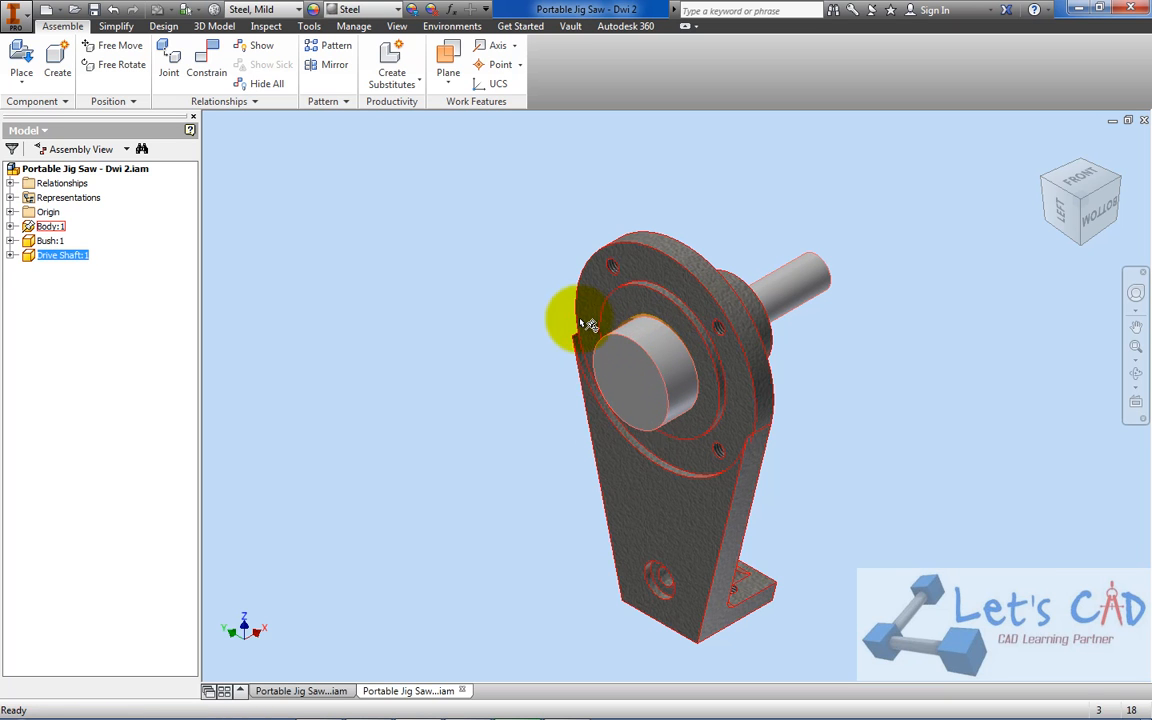
click(92, 14)
Check the parts list in PORTABLE JIG SAW.pdf, and make the Housing visible in the finished Portable Jig Saw - Dwi assembly
click(572, 710)
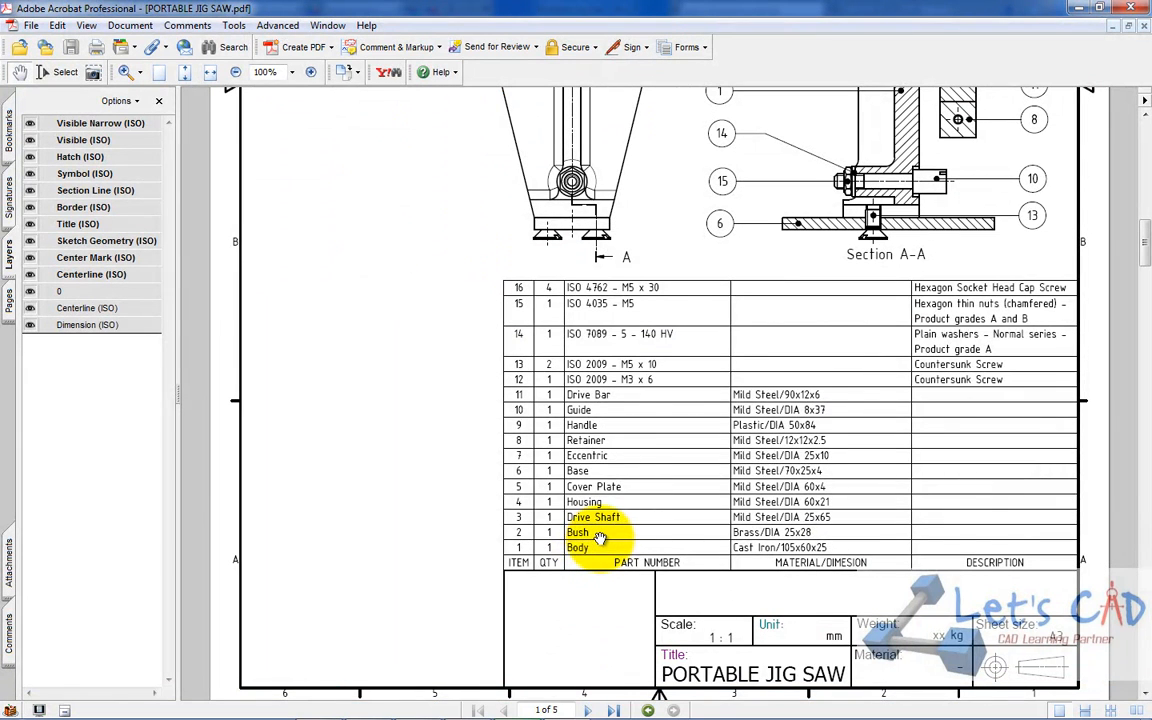
click(1080, 14)
click(305, 691)
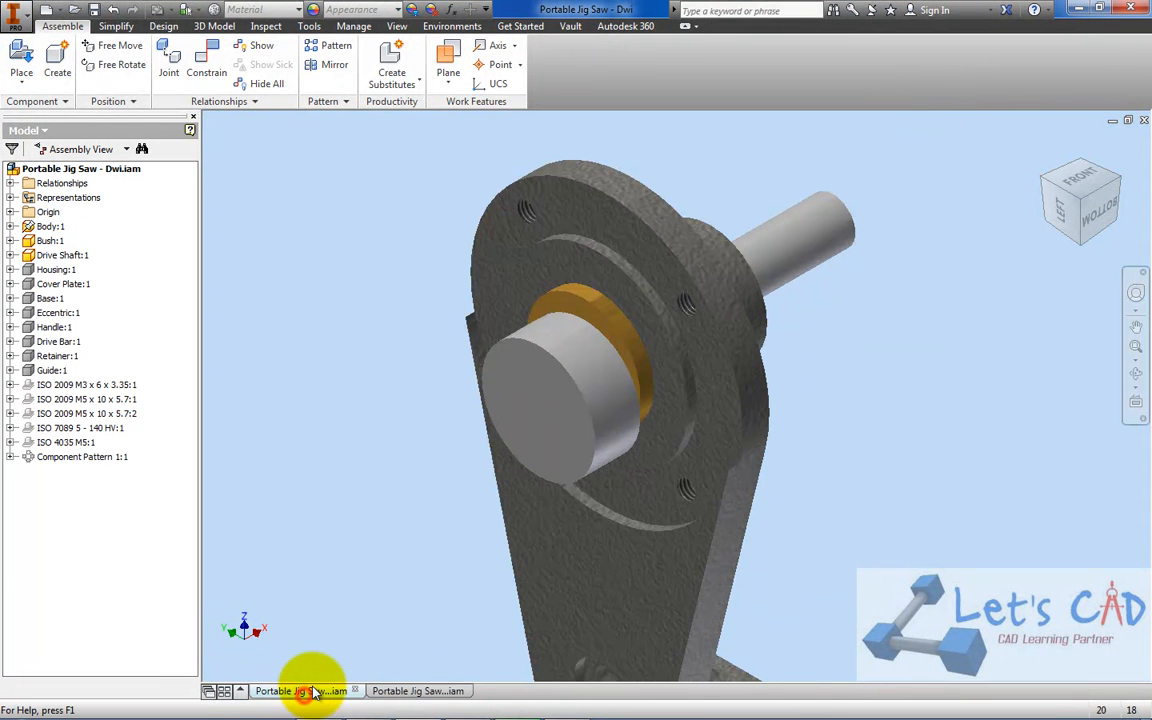
right_click(58, 269)
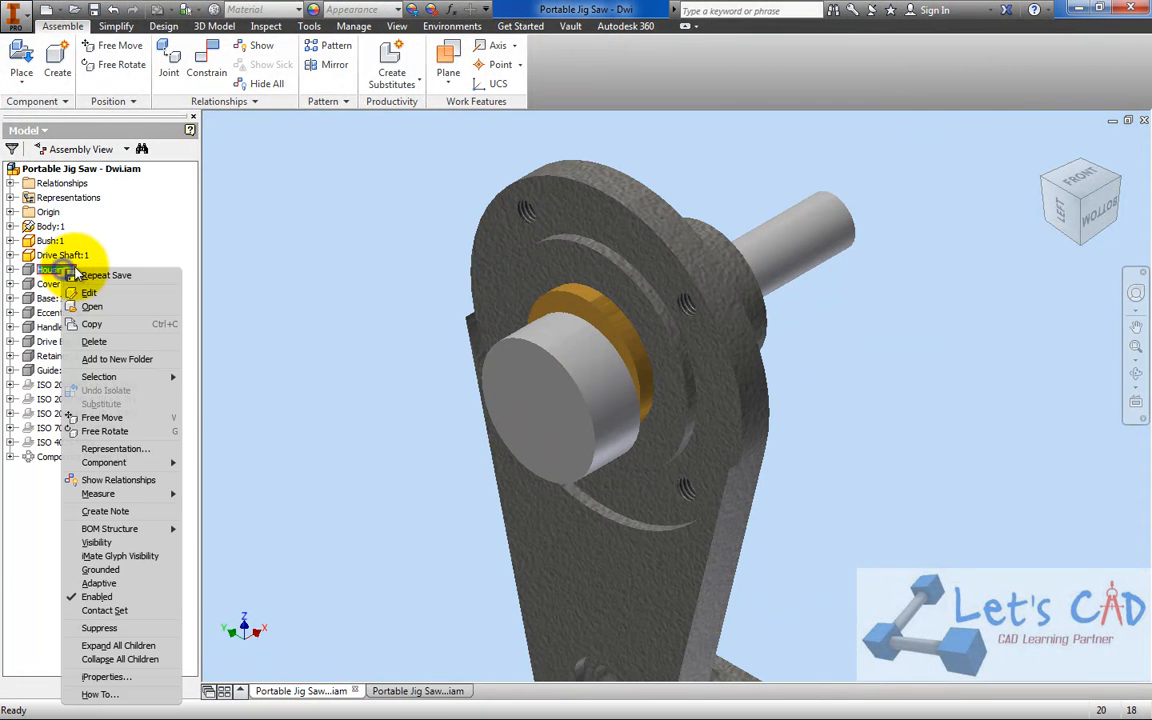
click(105, 544)
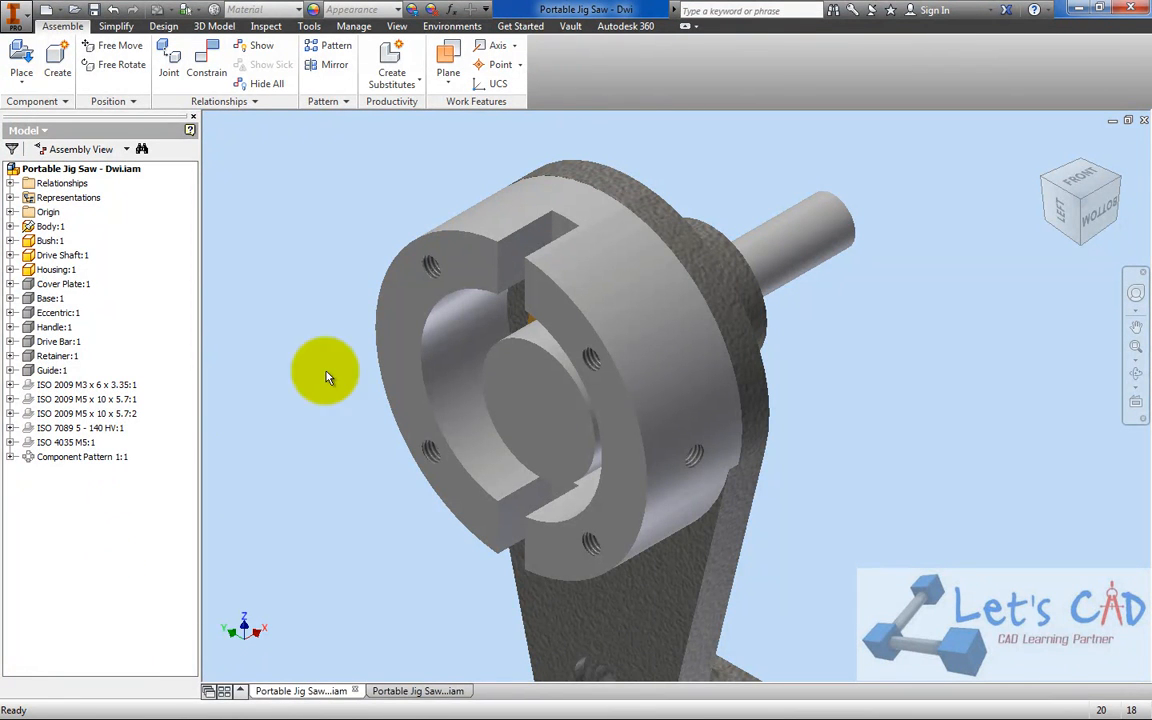
click(649, 345)
Place one Housing component beside the body in the Portable Jig Saw - Dwi 2 assembly
click(440, 684)
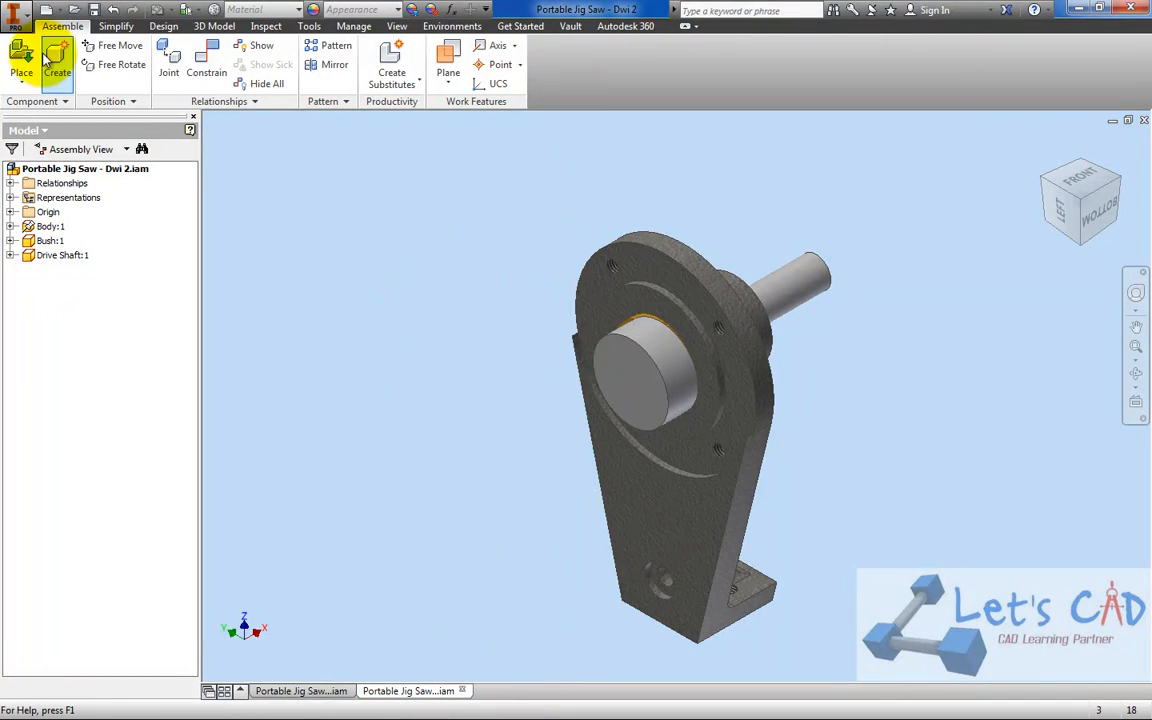
click(26, 58)
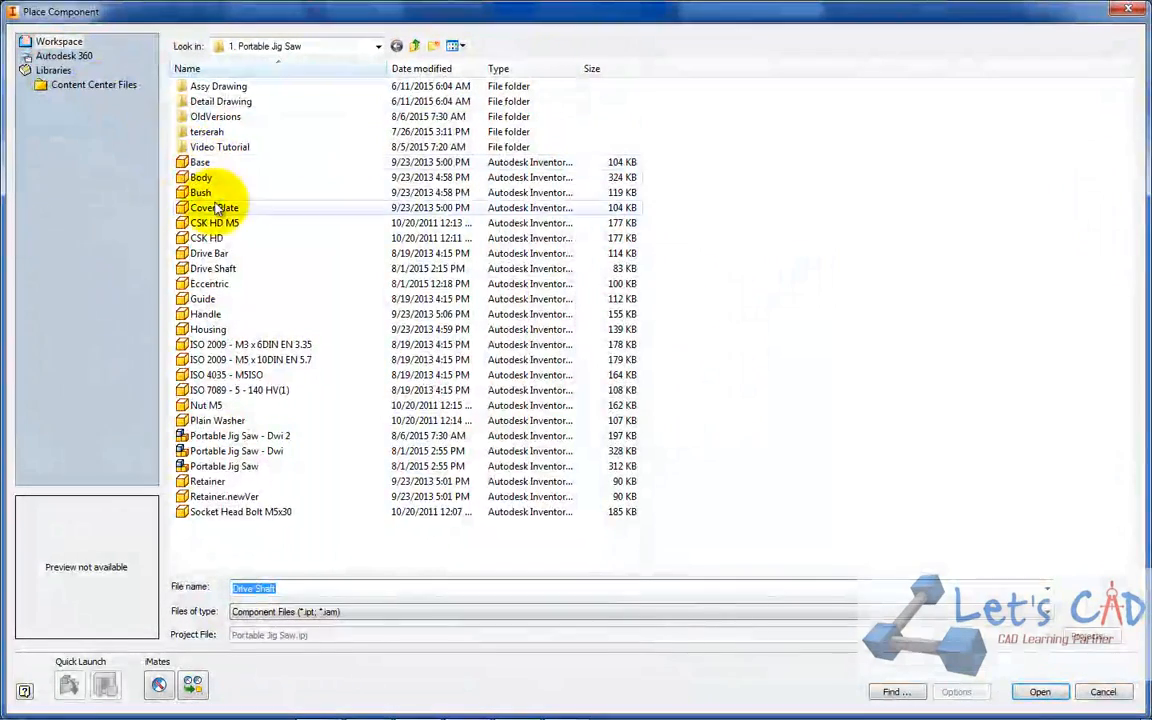
double_click(212, 332)
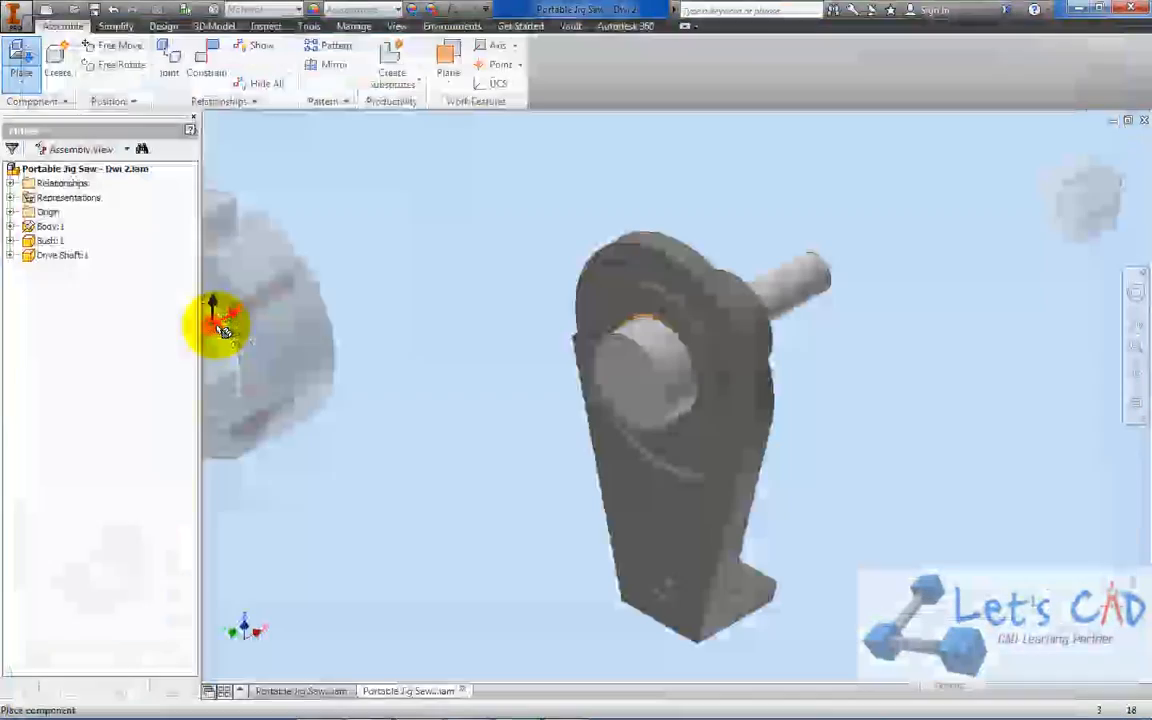
click(399, 340)
right_click(463, 195)
click(511, 198)
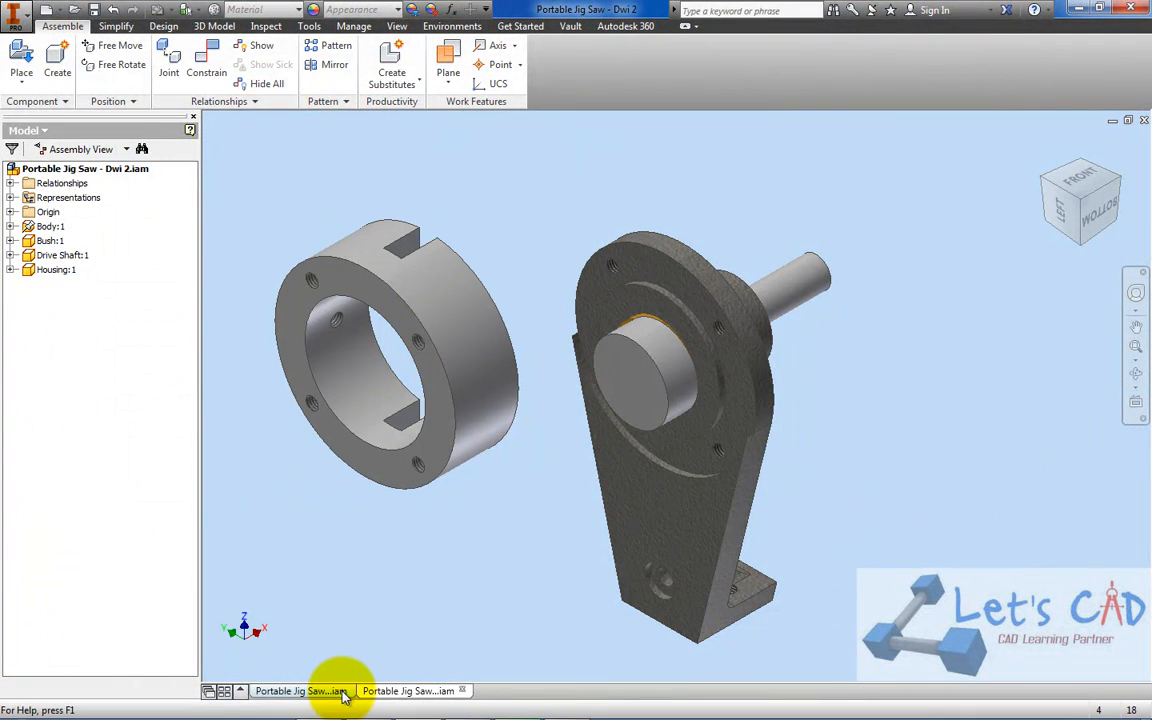
Compare the housing's orientation with the finished assembly, and free-rotate the housing in Dwi 2 so its slotted side faces away from the body
click(292, 690)
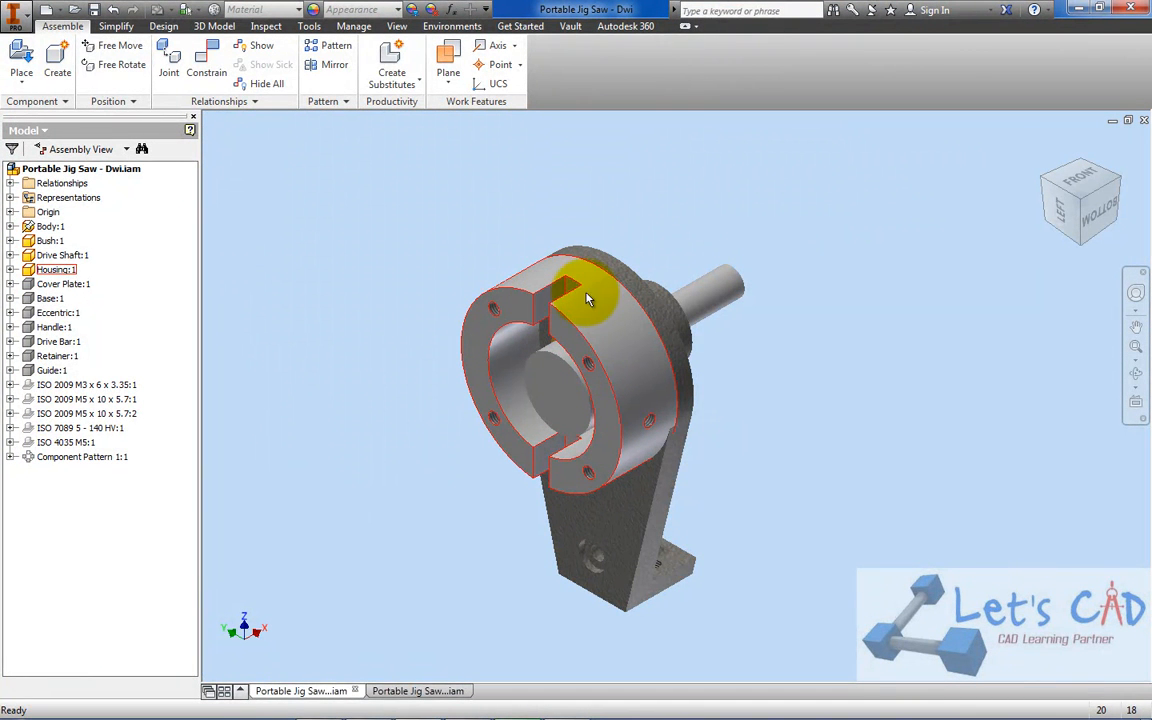
click(410, 691)
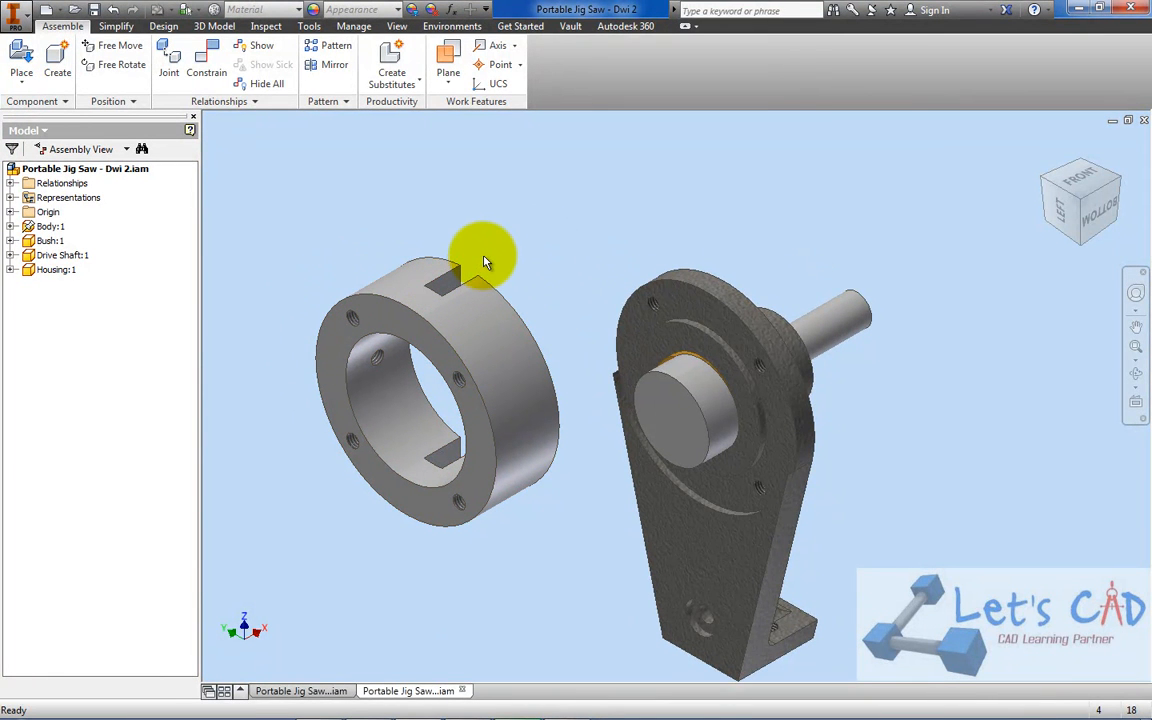
click(138, 72)
click(415, 314)
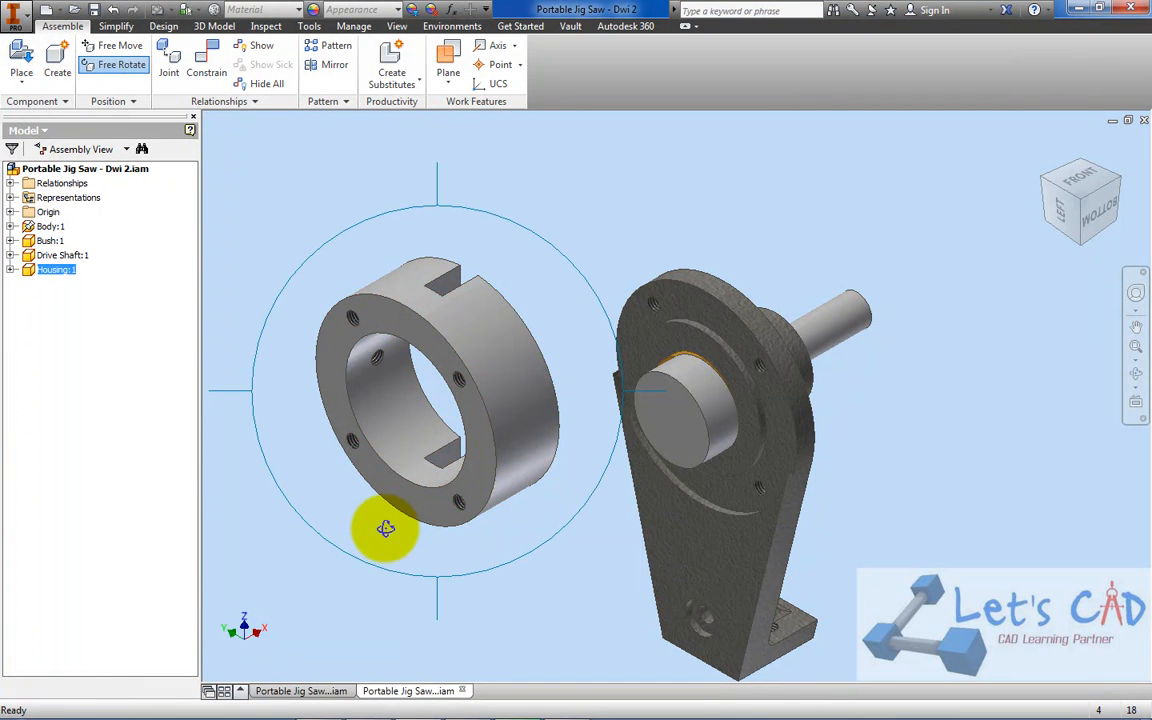
drag(379, 537, 473, 429)
right_click(514, 285)
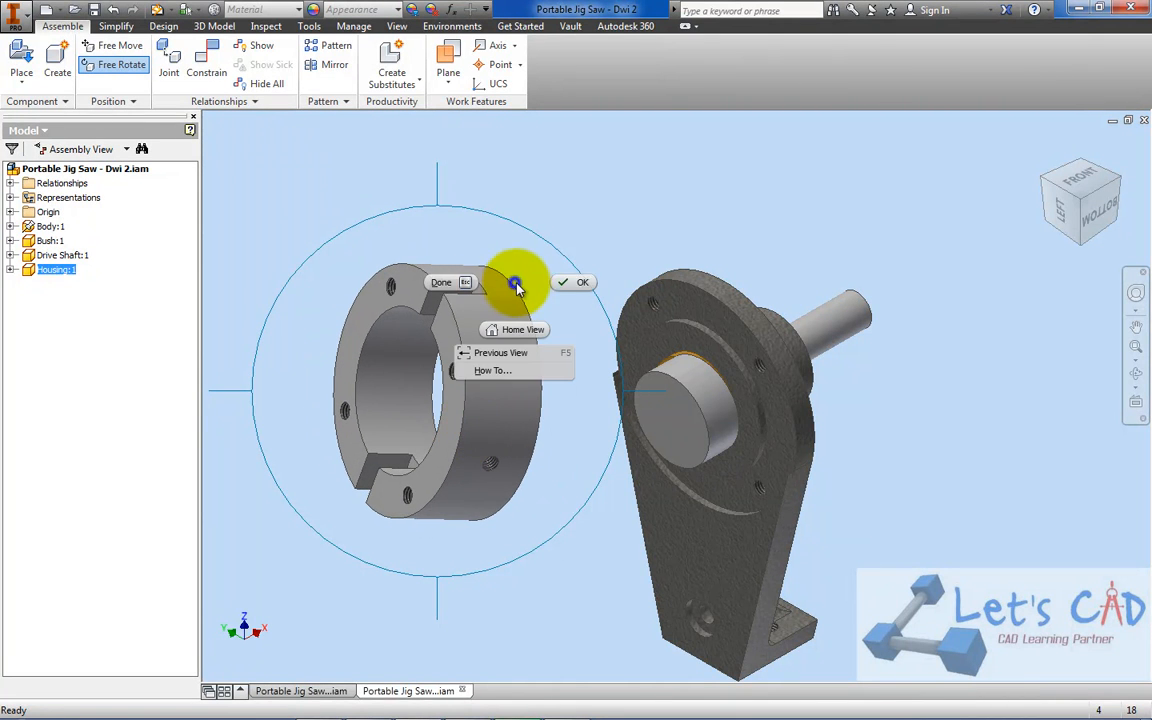
click(575, 280)
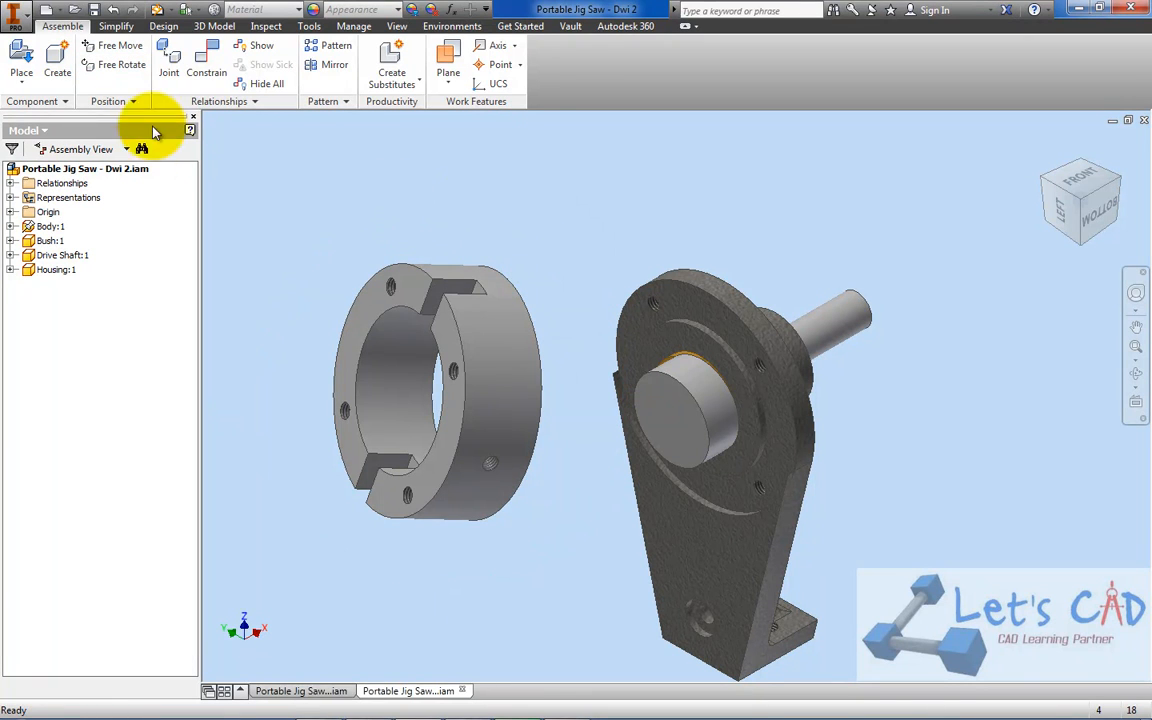
Mate the housing's central axis to the axis of the body's rounded upper end with a 0.000 mm offset, and slide the housing forward
click(215, 65)
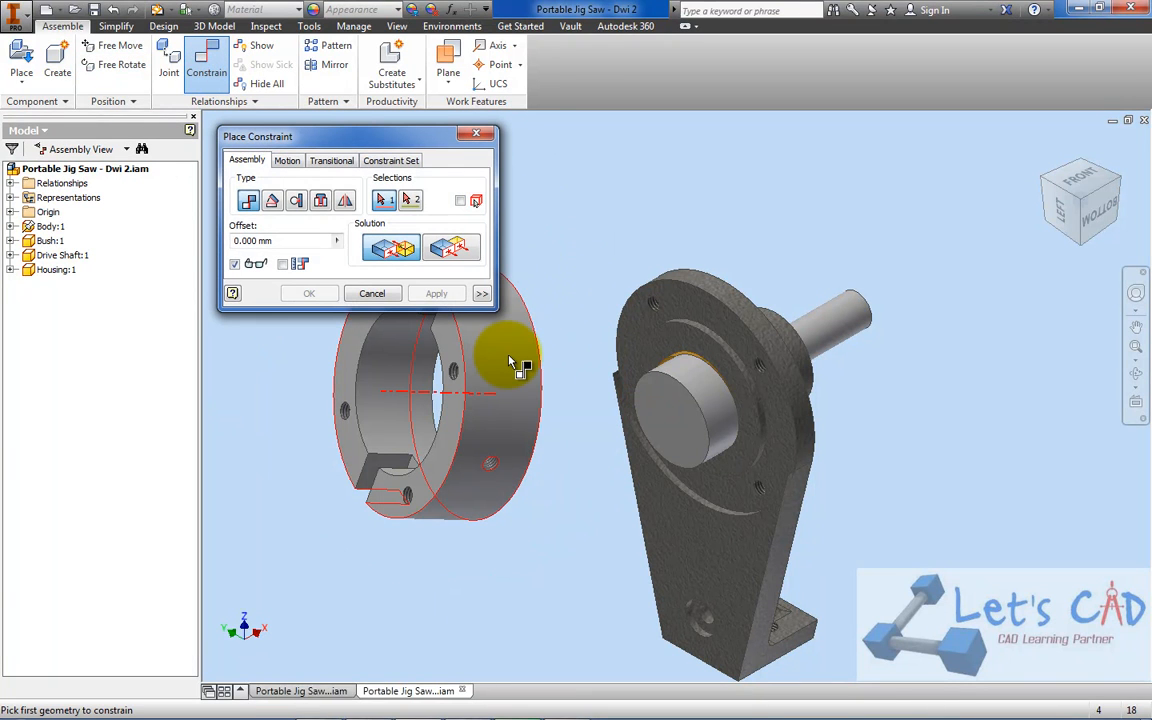
middle_drag(581, 320, 618, 380)
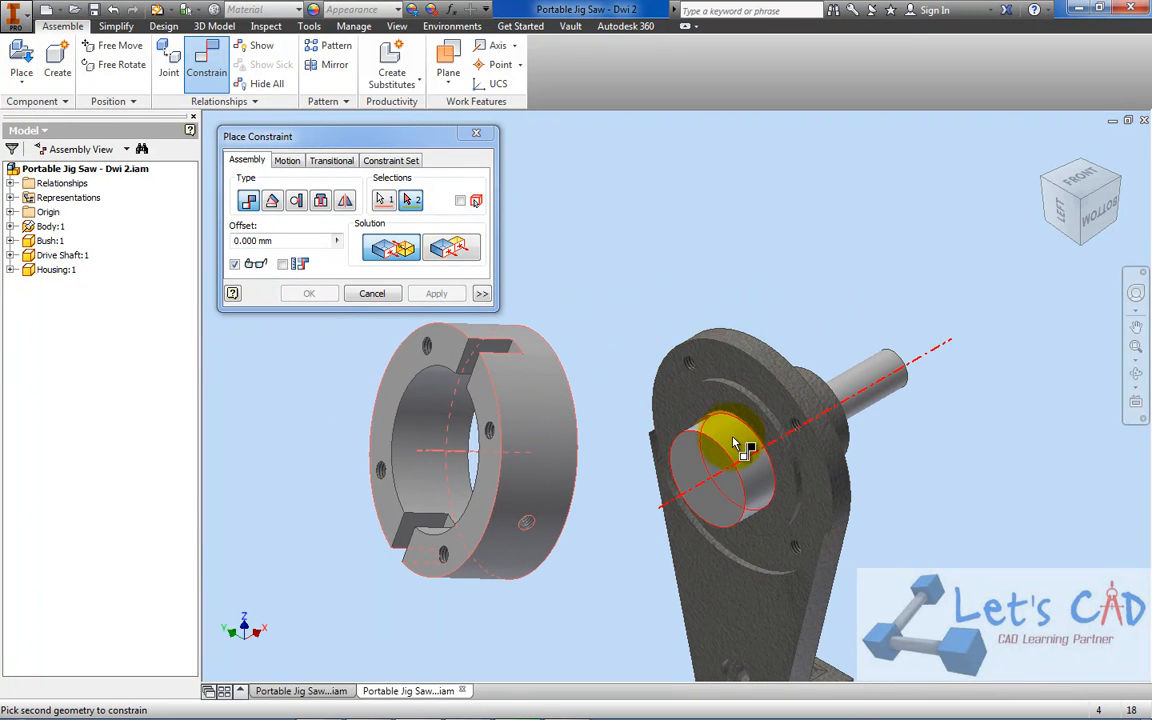
click(757, 349)
click(300, 293)
drag(655, 391, 533, 413)
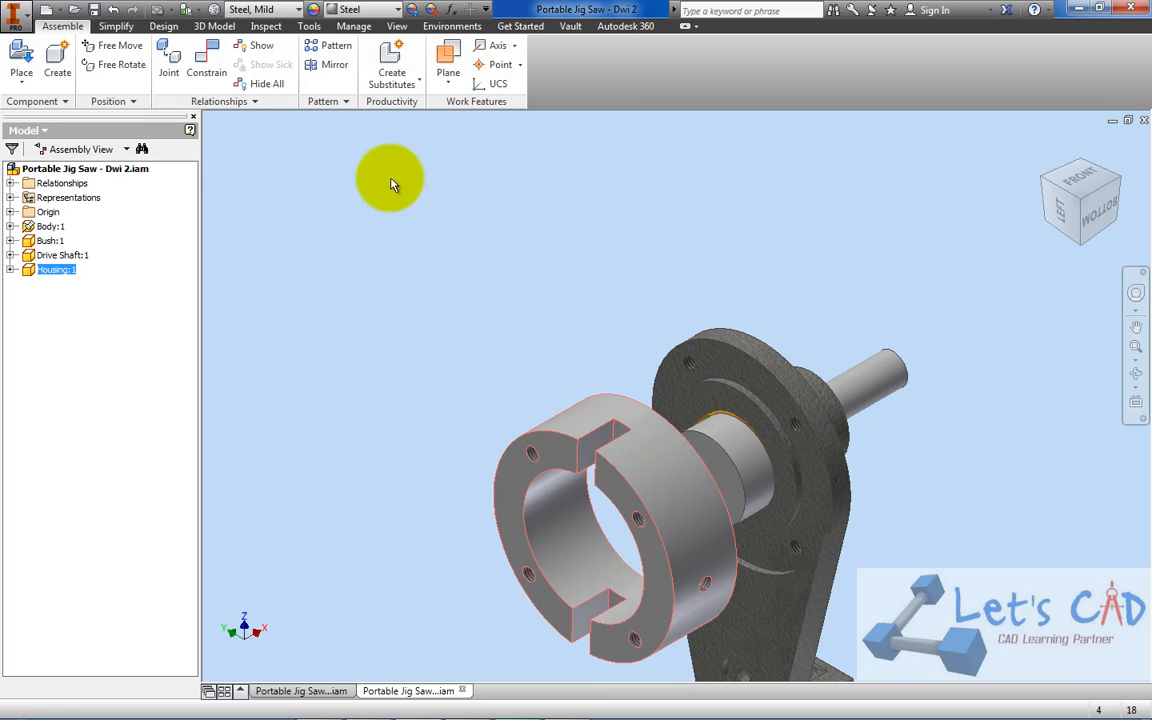
Mate the body's front ring face to the housing's back face with a 0.000 mm offset
click(208, 60)
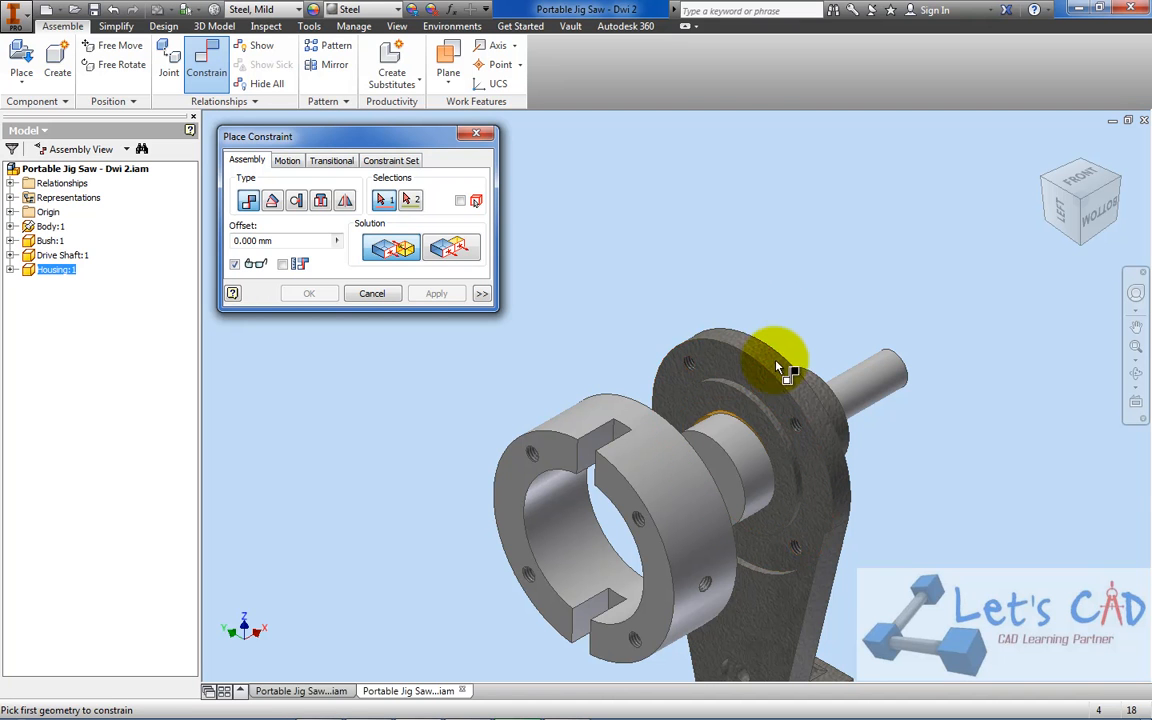
click(761, 392)
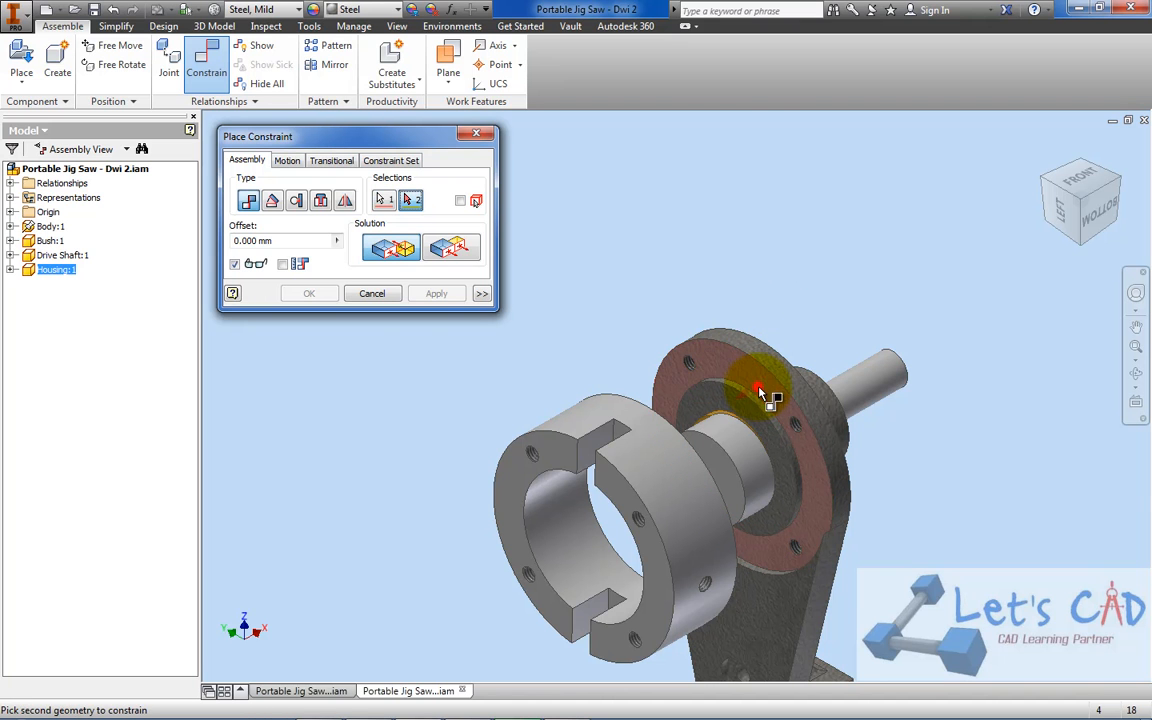
click(1117, 182)
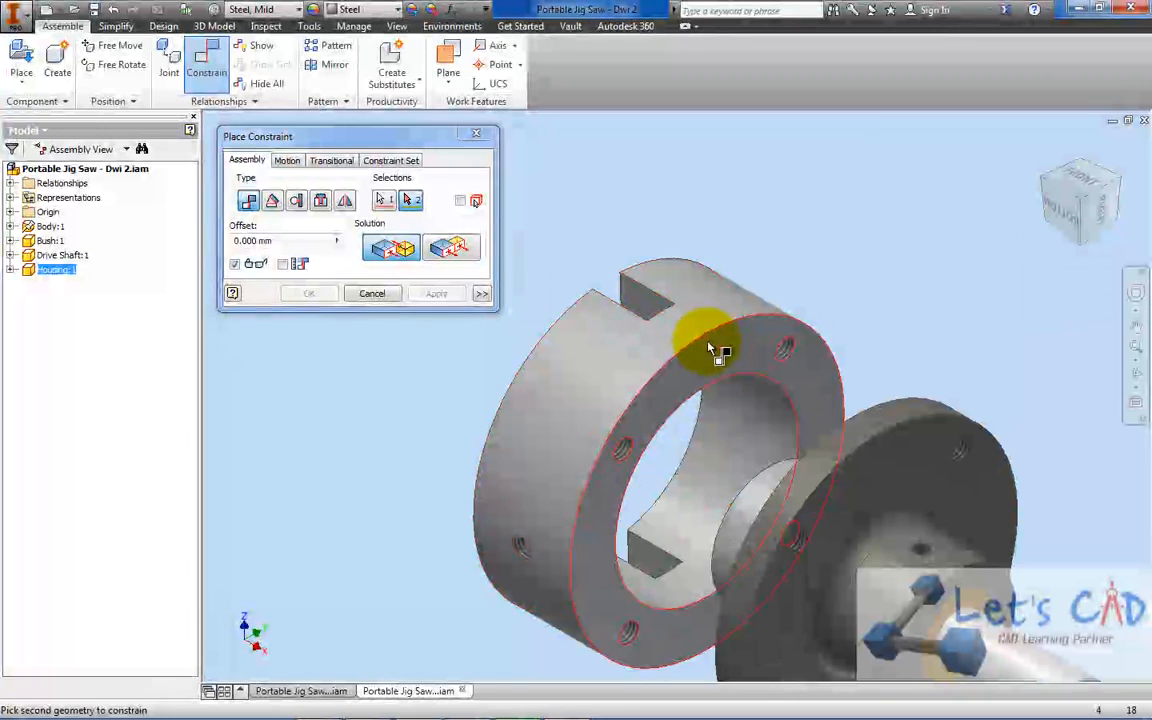
click(719, 362)
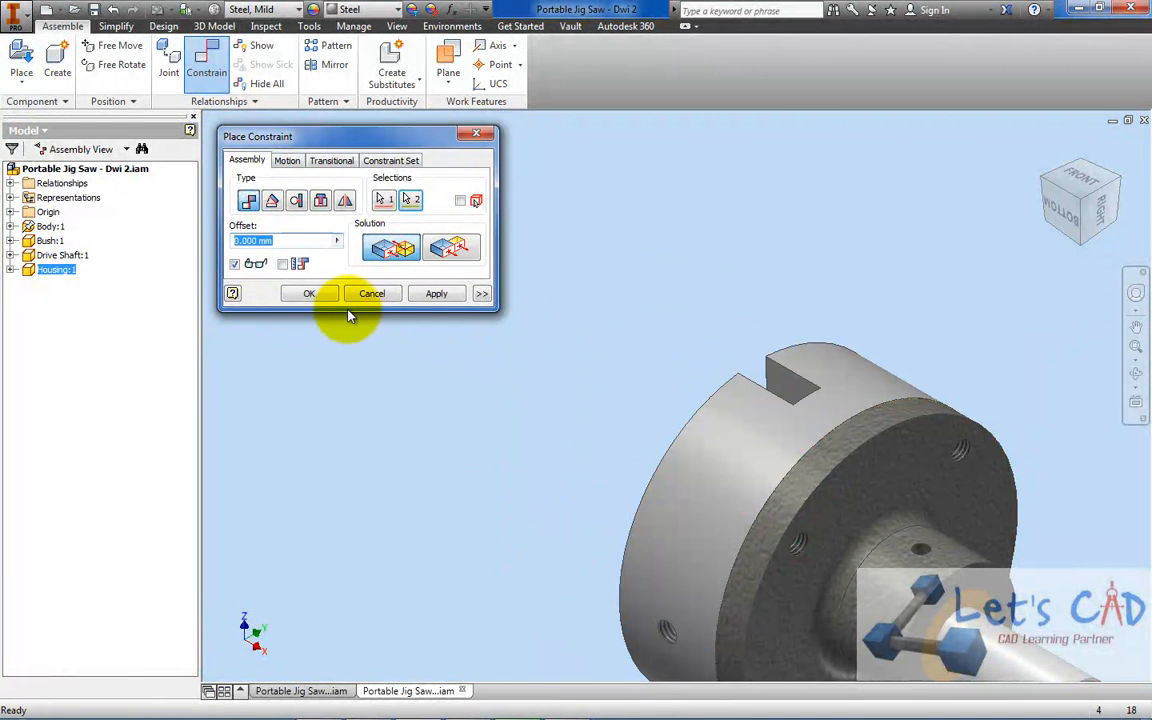
click(307, 294)
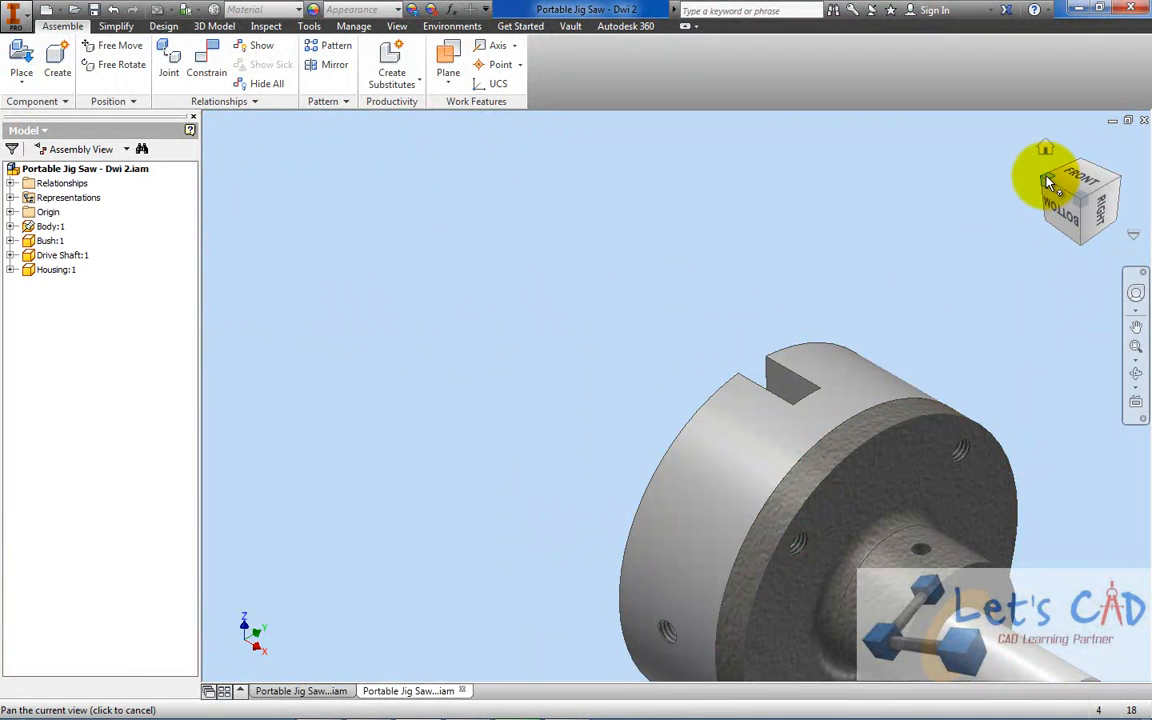
Turn the seated housing slightly about its axis to test its remaining rotation on the body
click(1036, 175)
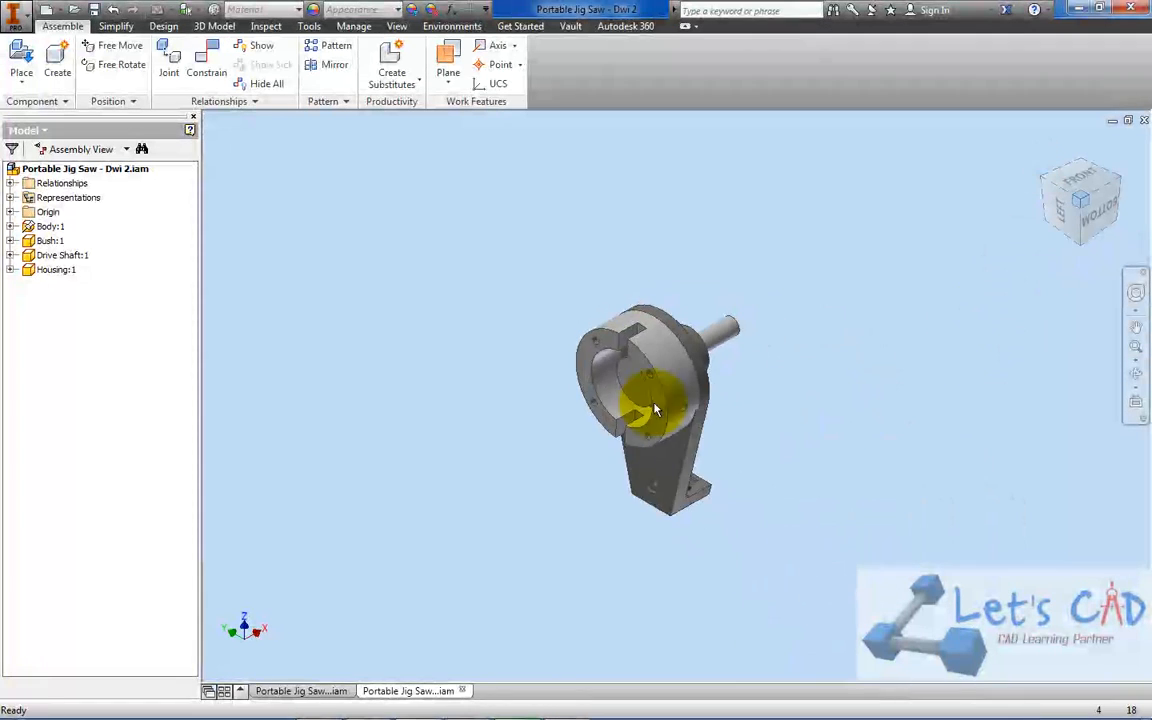
scroll(665, 335, up, 3)
drag(743, 363, 717, 340)
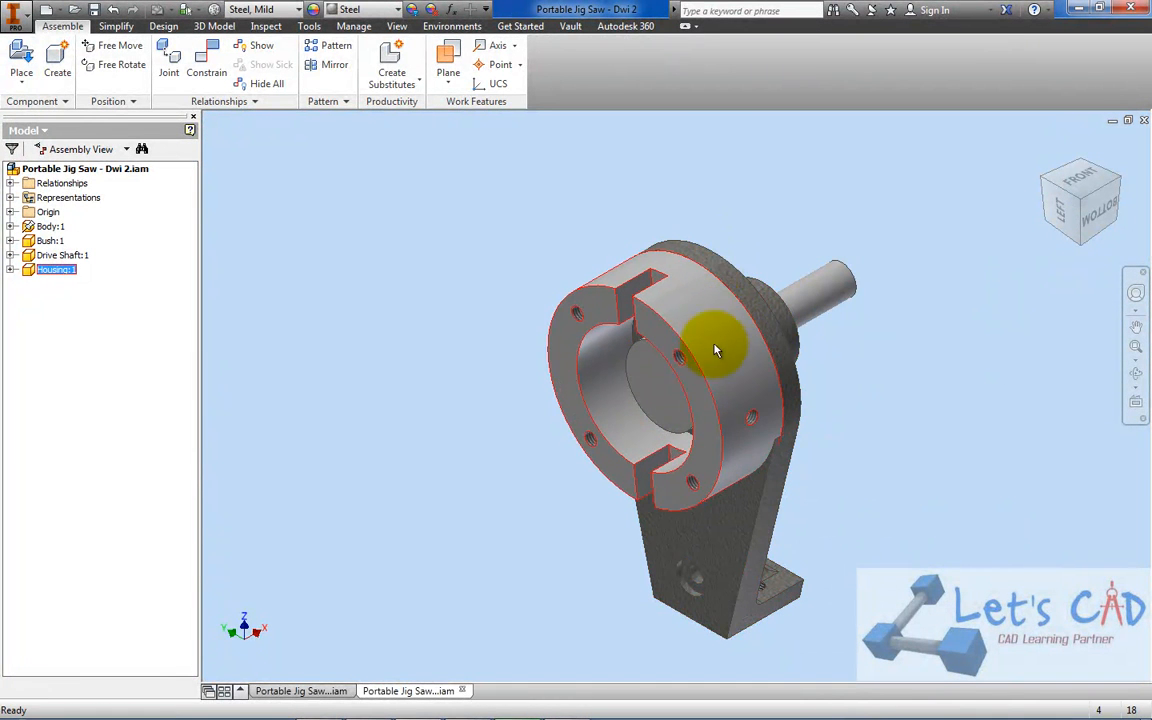
Mate the axis of a screw hole in the body's flange to the matching housing hole with a 0.000 mm offset, and test the housing's rotation
scroll(717, 340, up, 3)
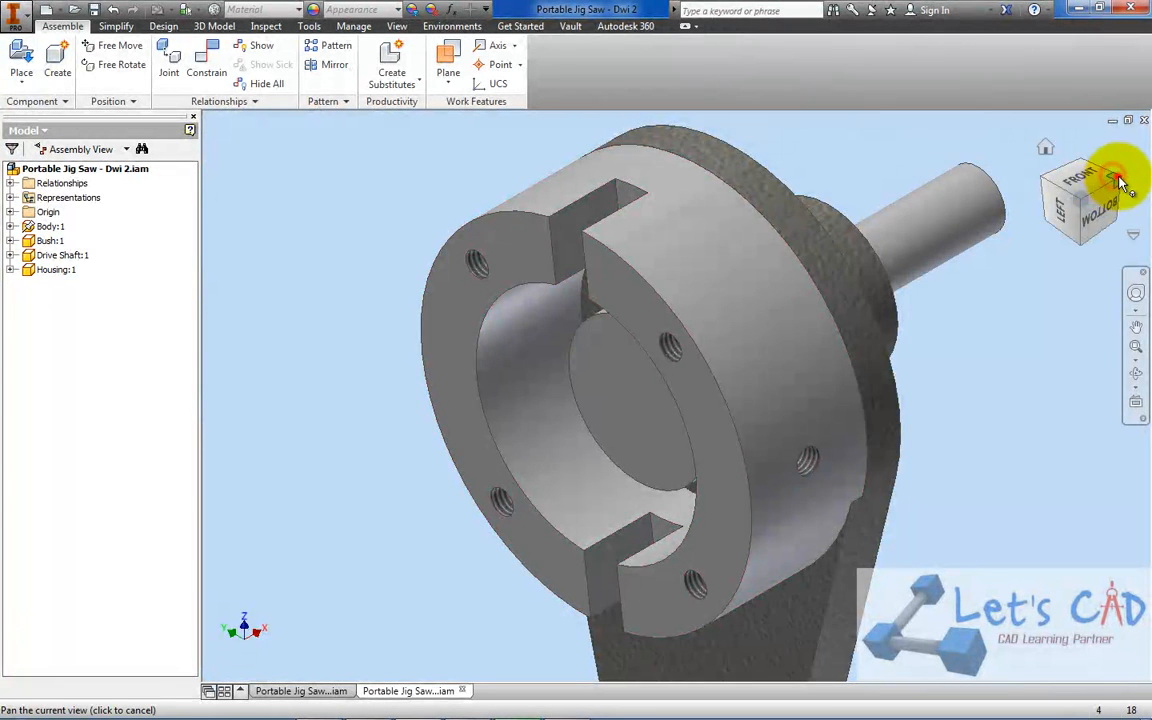
click(1118, 179)
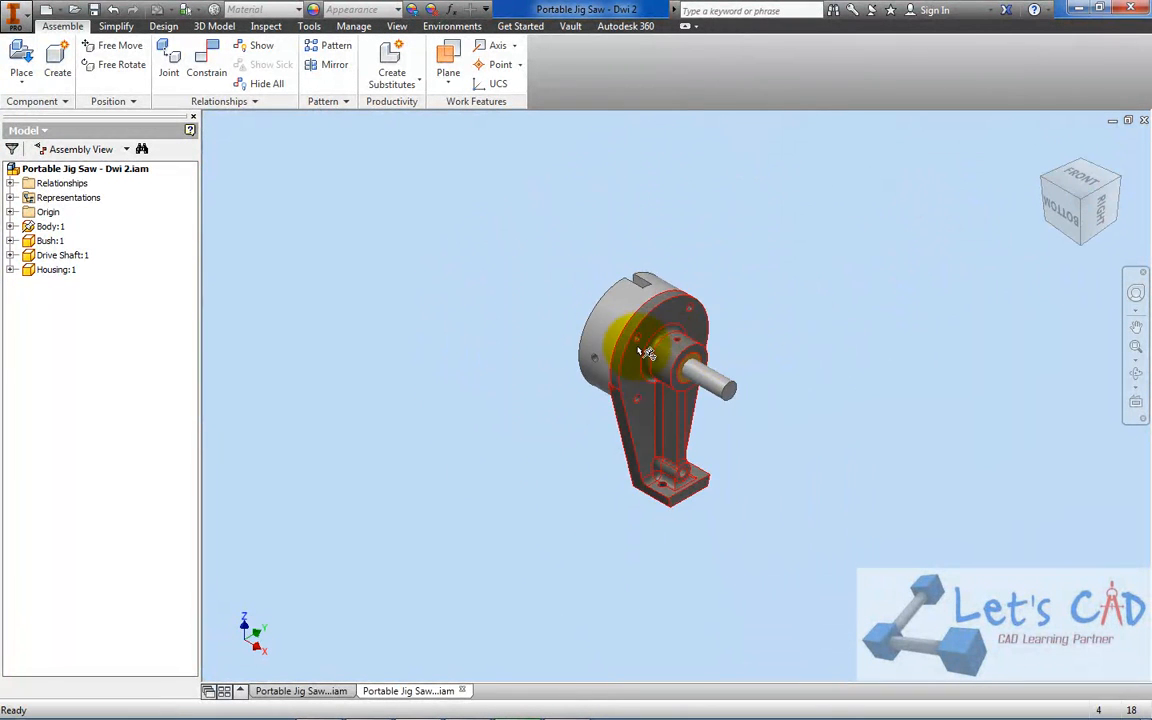
scroll(652, 335, up, 3)
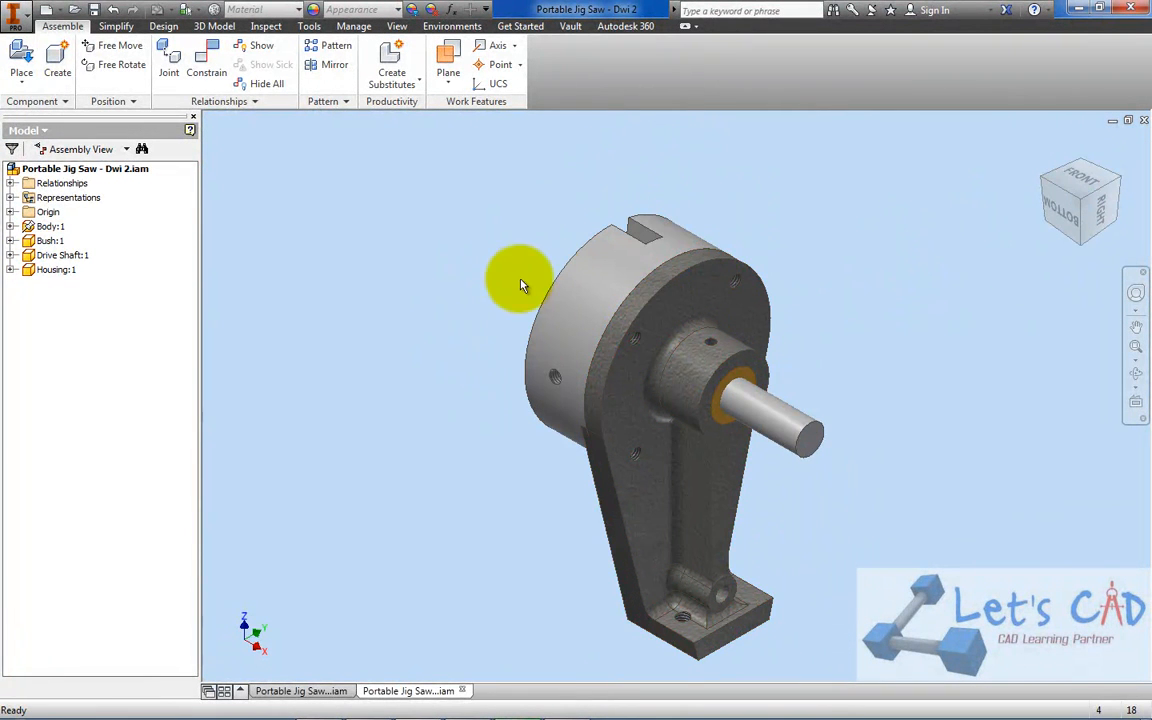
click(206, 64)
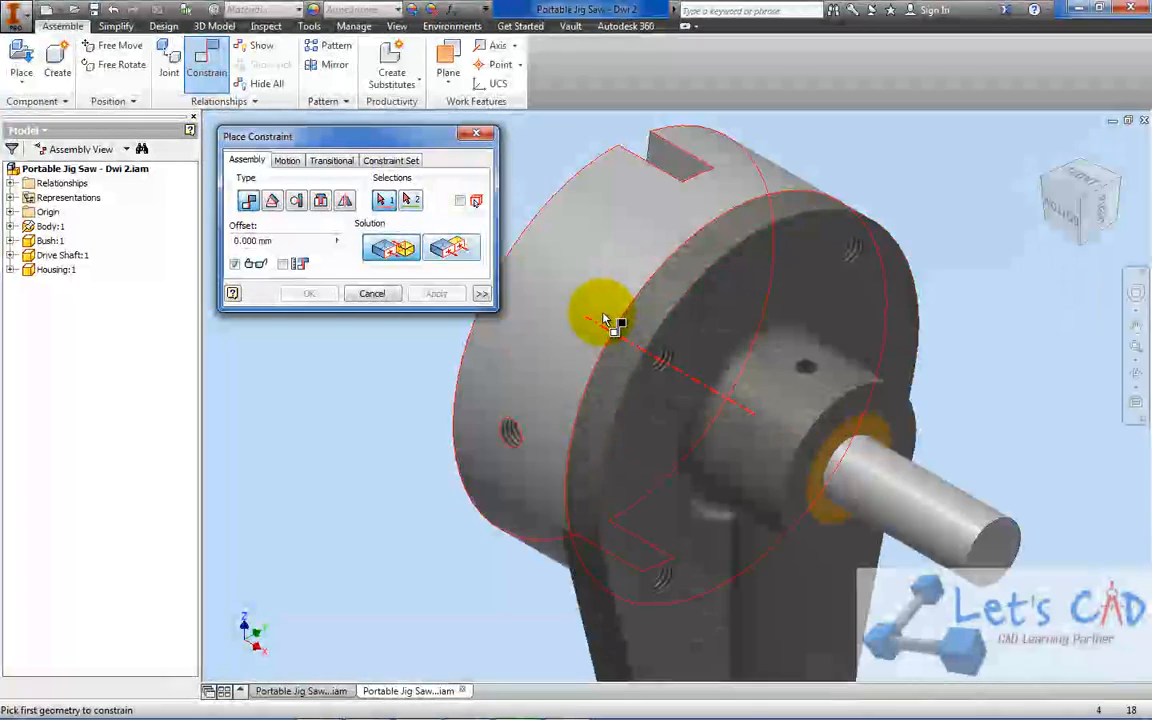
scroll(605, 320, up, 3)
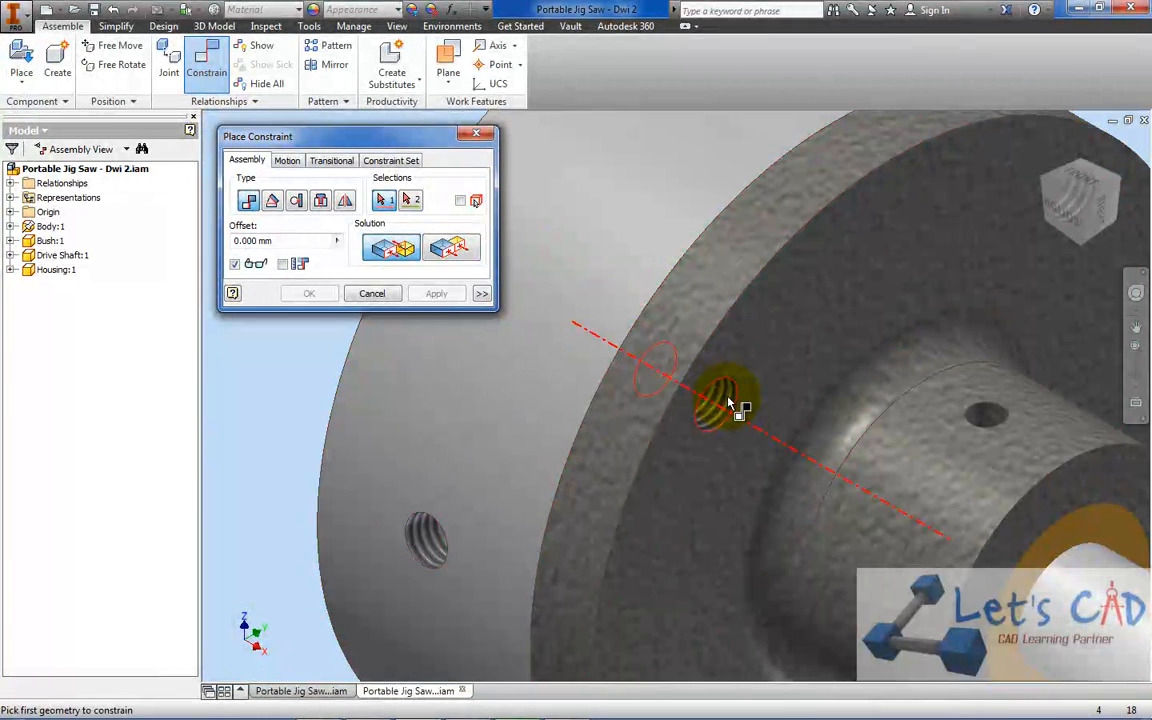
click(1045, 183)
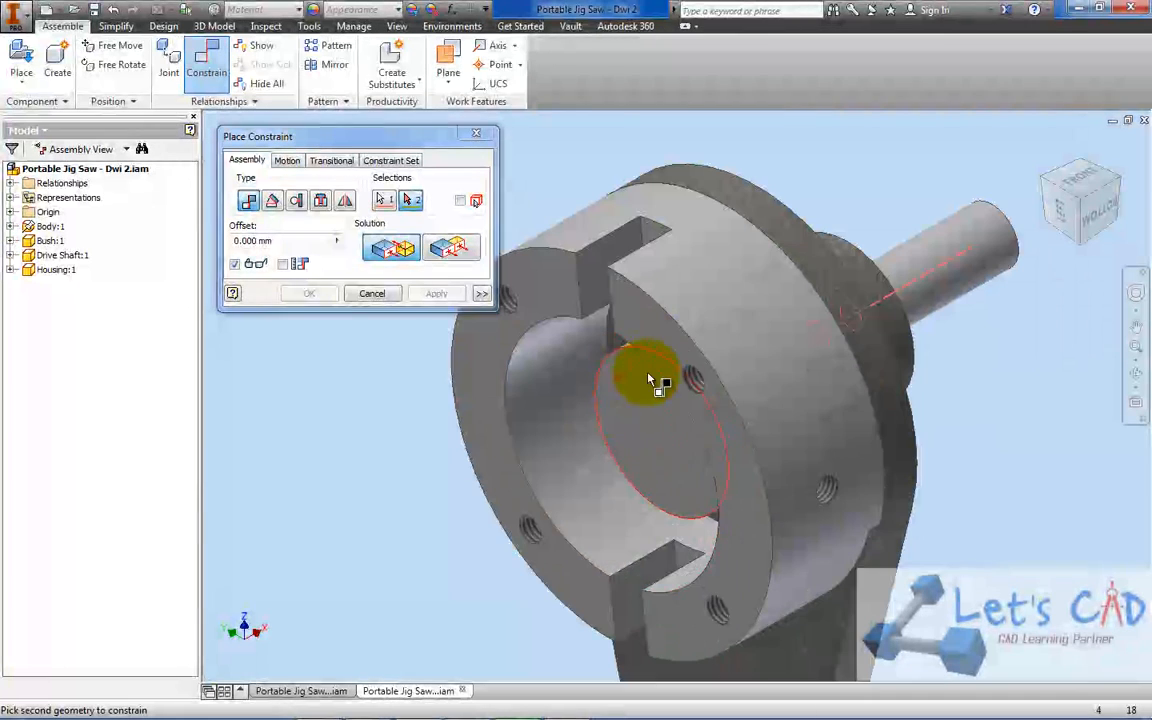
click(700, 383)
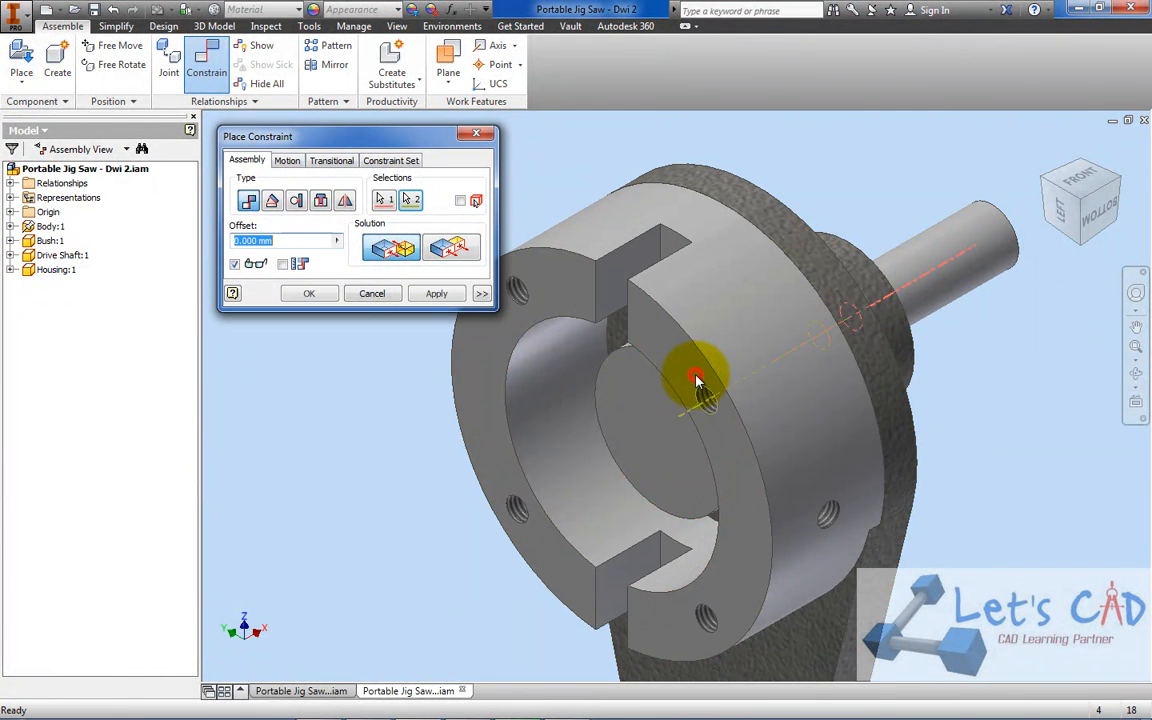
click(309, 293)
drag(667, 325, 581, 306)
scroll(575, 328, up, 5)
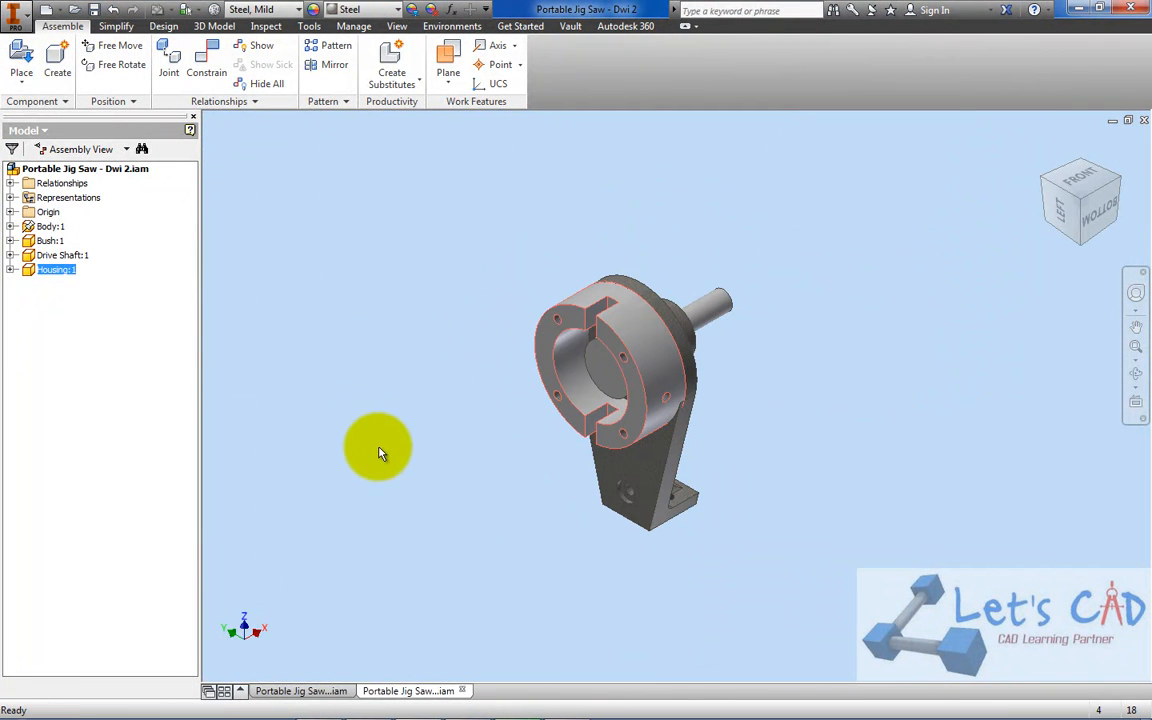
click(360, 419)
Switch to PORTABLE JIG SAW.pdf in Adobe Acrobat and check the parts list for the component that follows the housing
mouse_move(372, 712)
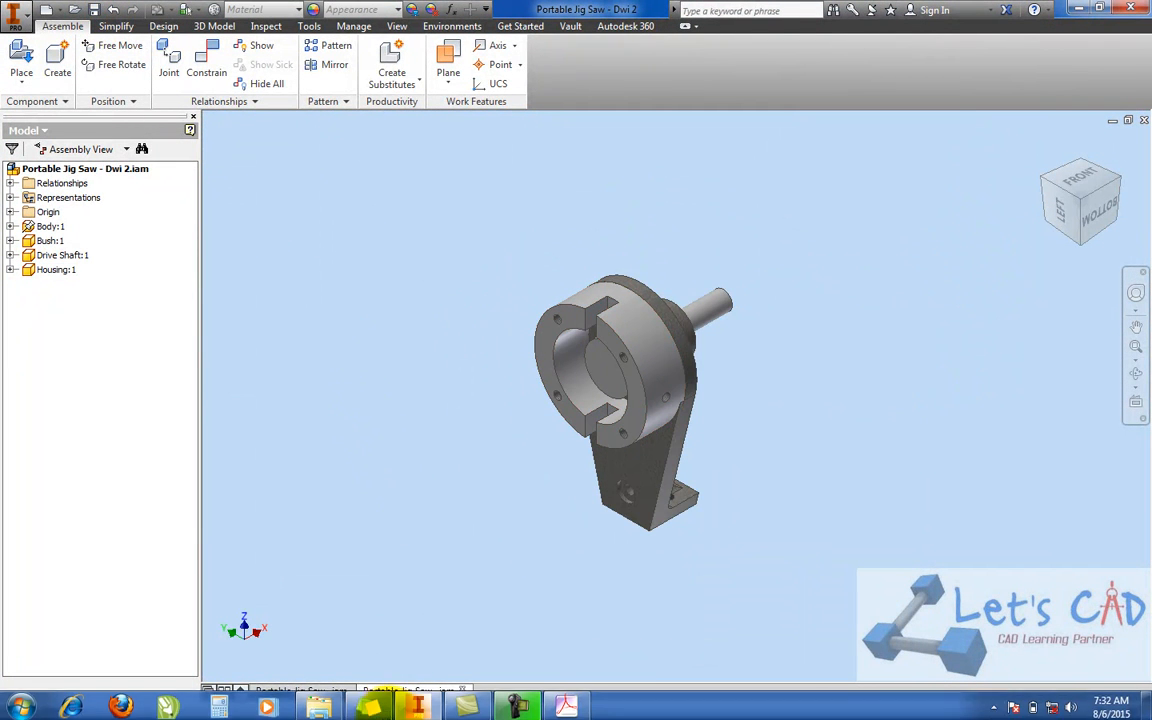
click(585, 700)
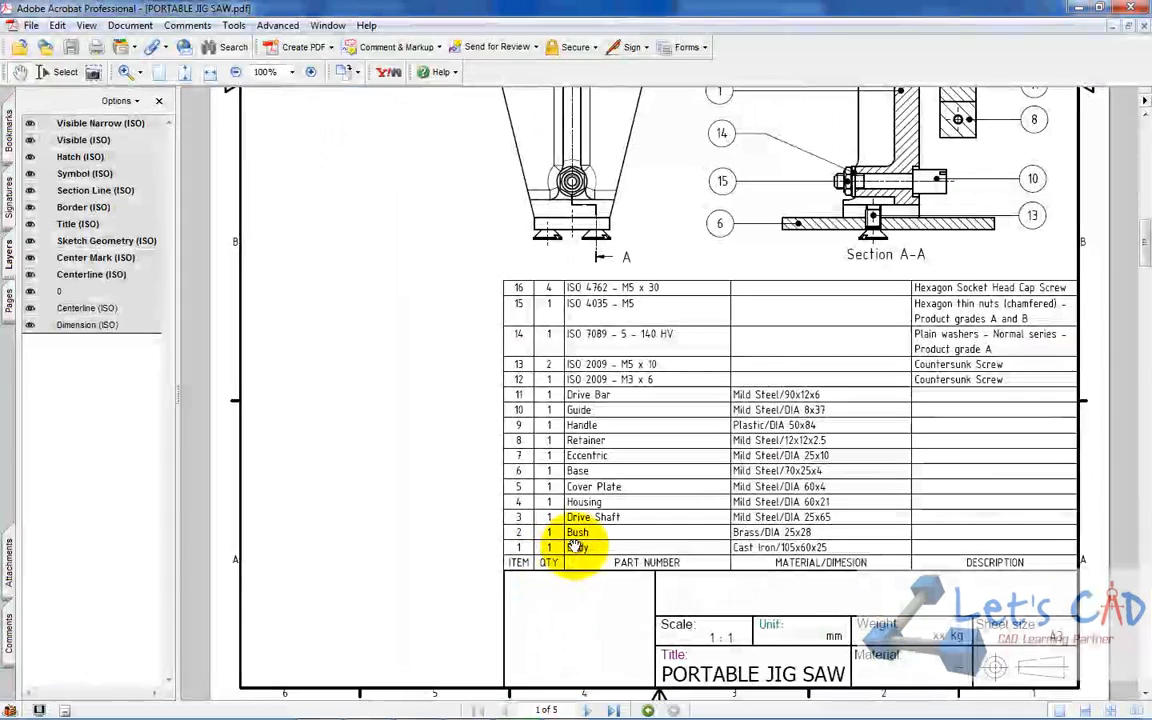
click(1084, 9)
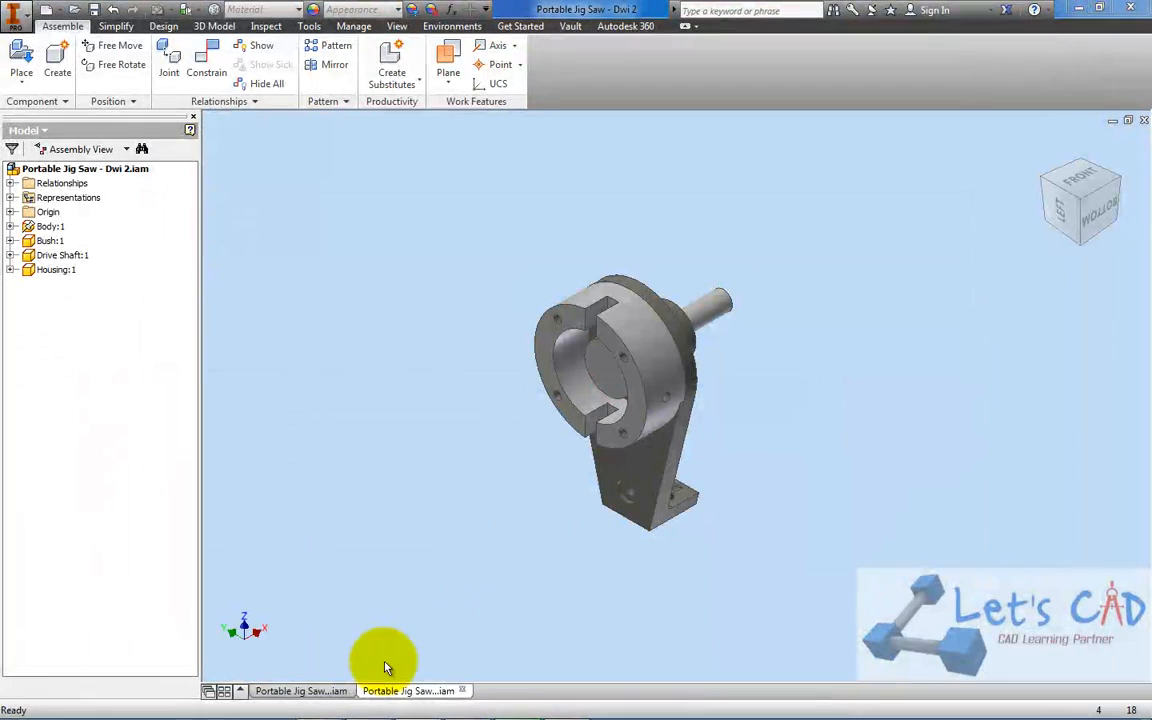
Switch to the finished Portable Jig Saw - Dwi assembly in Inventor and turn on the visibility of Cover Plate:1
click(328, 691)
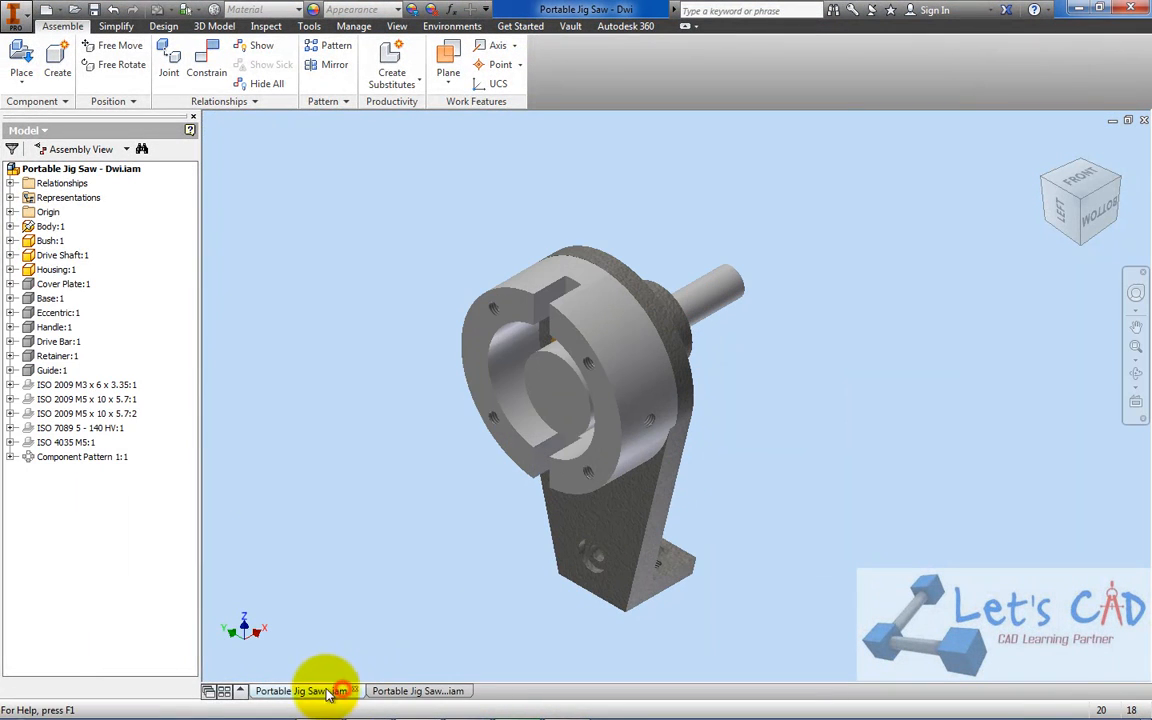
right_click(83, 291)
click(165, 557)
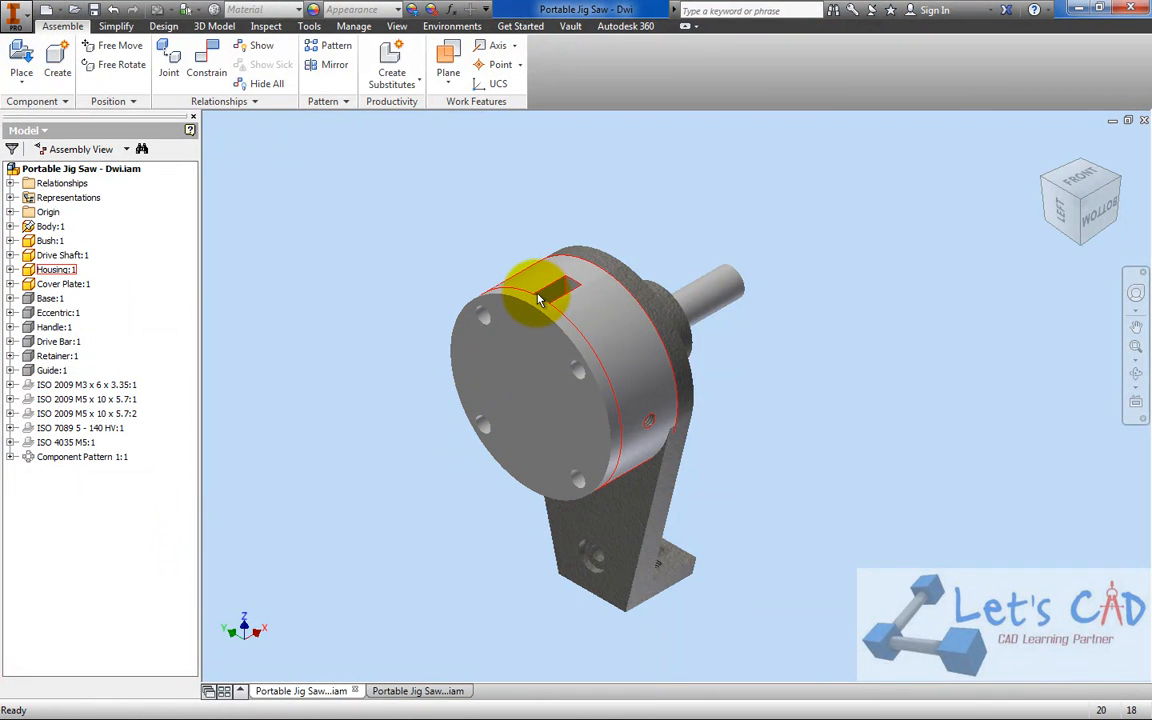
Place one Cover Plate in the Portable Jig Saw - Dwi 2 assembly, in front of the housing
click(440, 691)
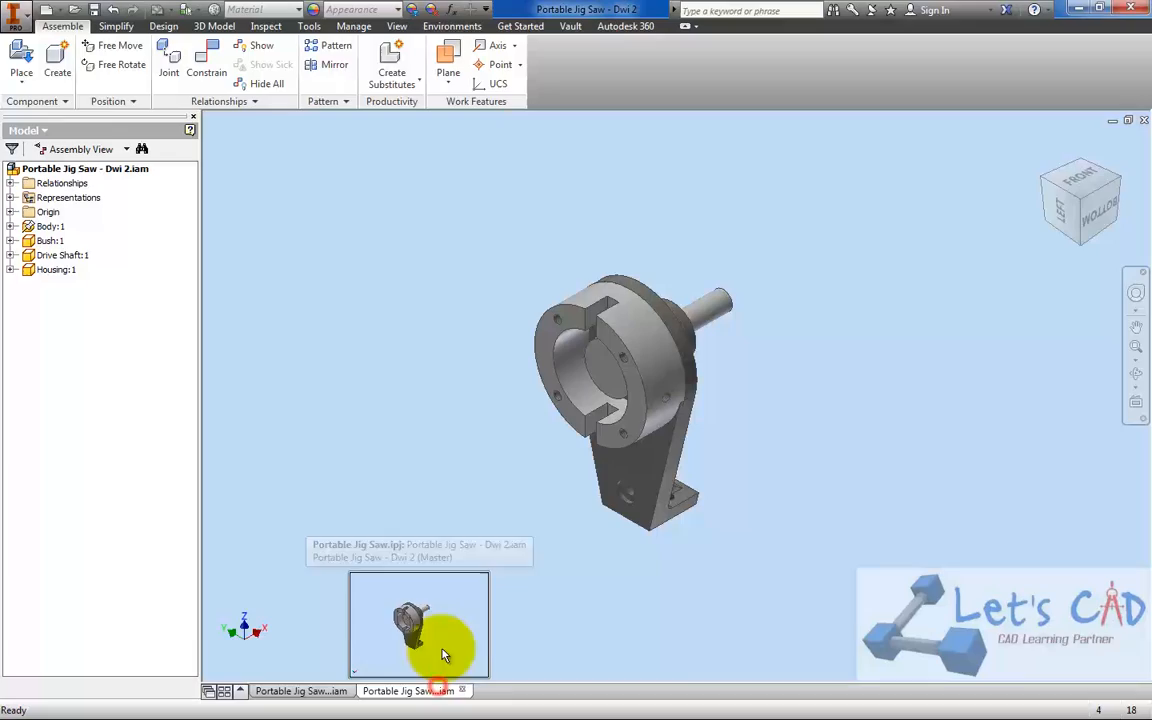
click(27, 52)
double_click(226, 211)
scroll(437, 437, up, 5)
click(477, 400)
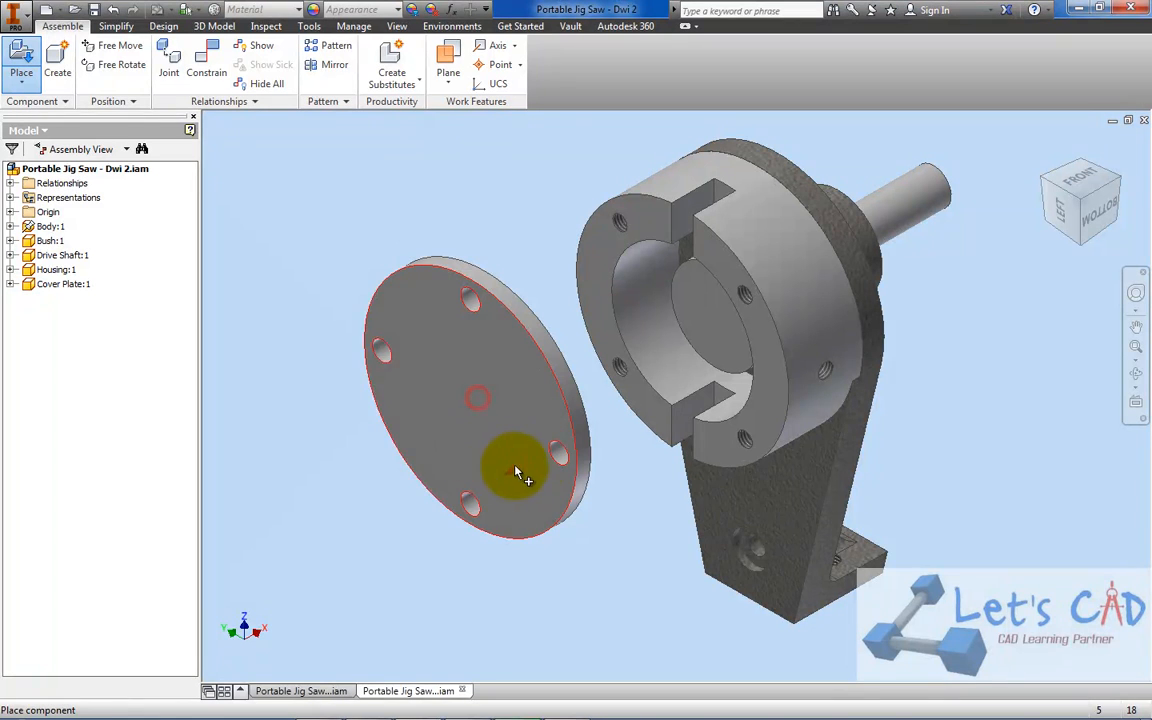
right_click(300, 258)
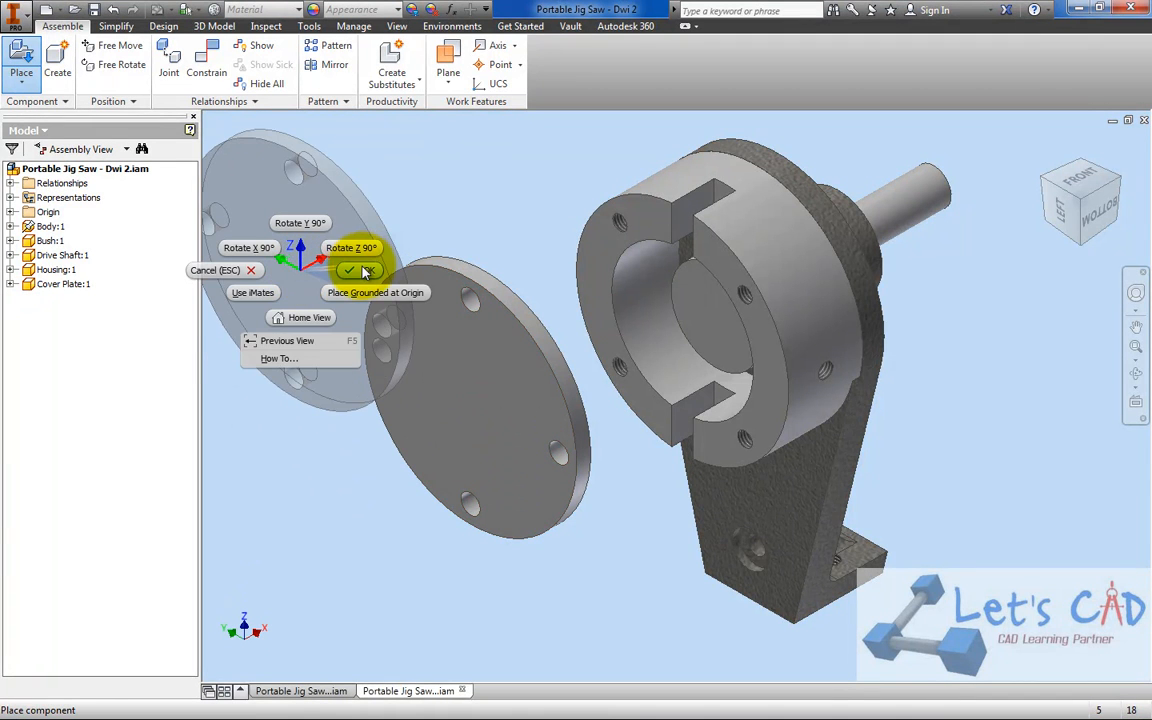
click(366, 272)
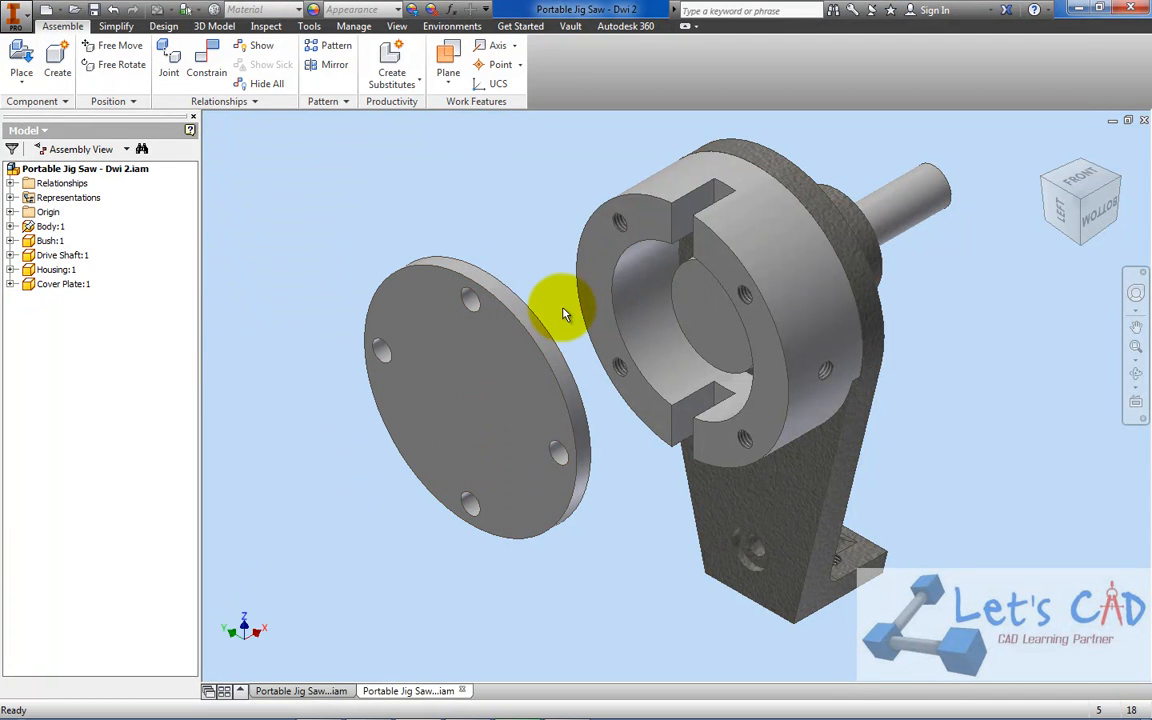
Mate the cover plate's central axis to the housing's central axis with a 0.000 mm offset, and slide the plate clear of the housing
drag(540, 364, 512, 291)
middle_drag(531, 391, 537, 465)
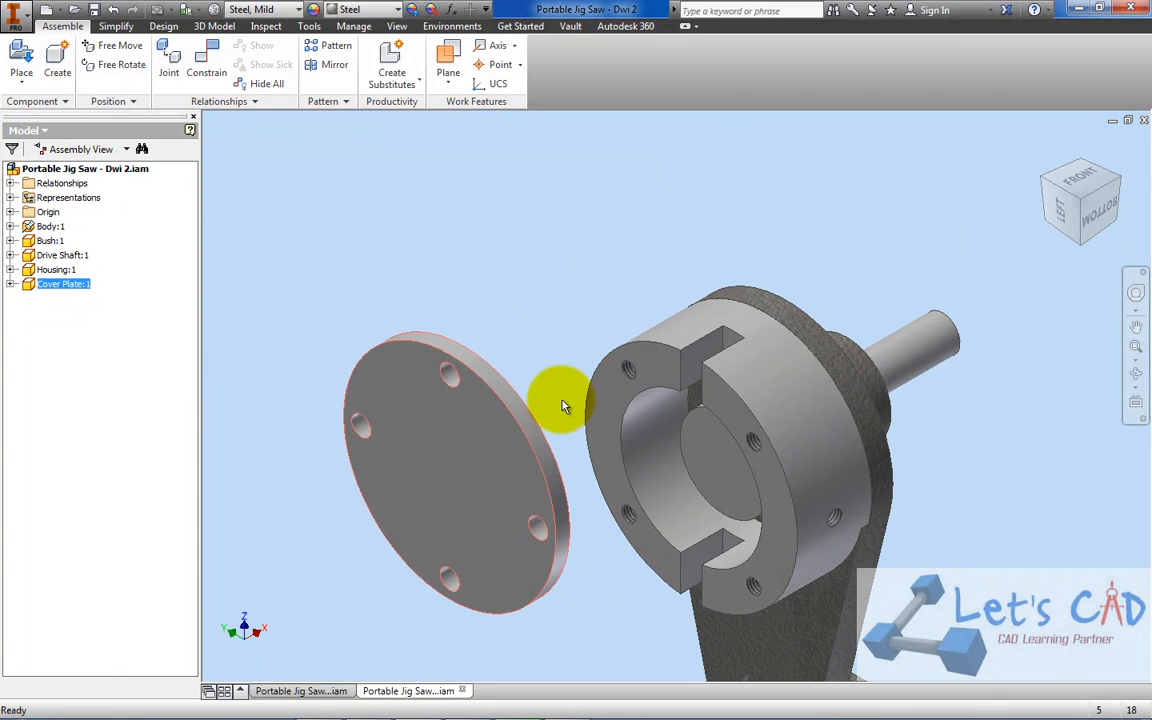
click(208, 70)
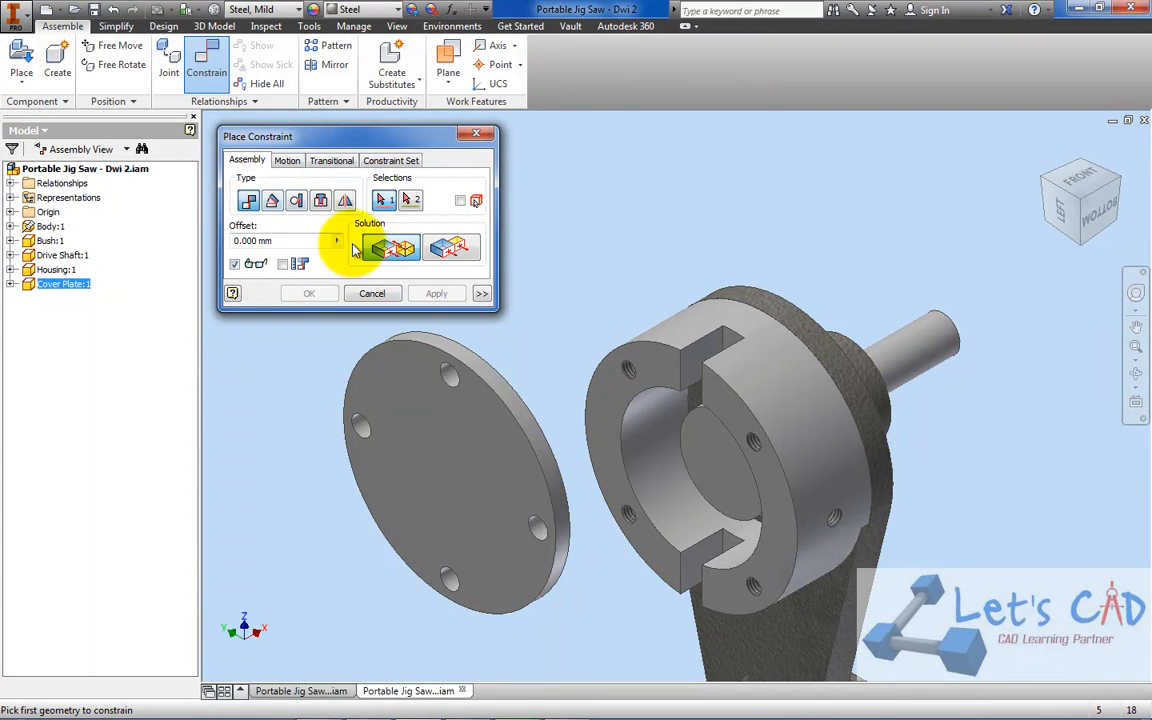
scroll(505, 397, up, 3)
click(507, 389)
scroll(540, 386, down, 5)
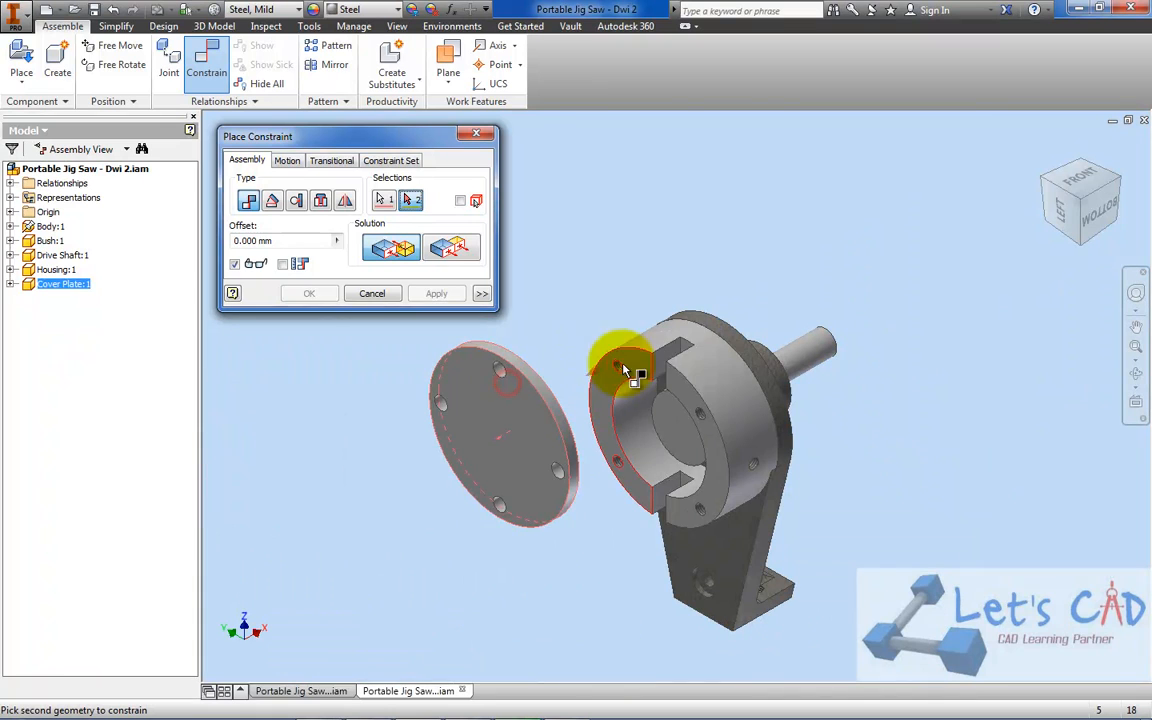
click(707, 372)
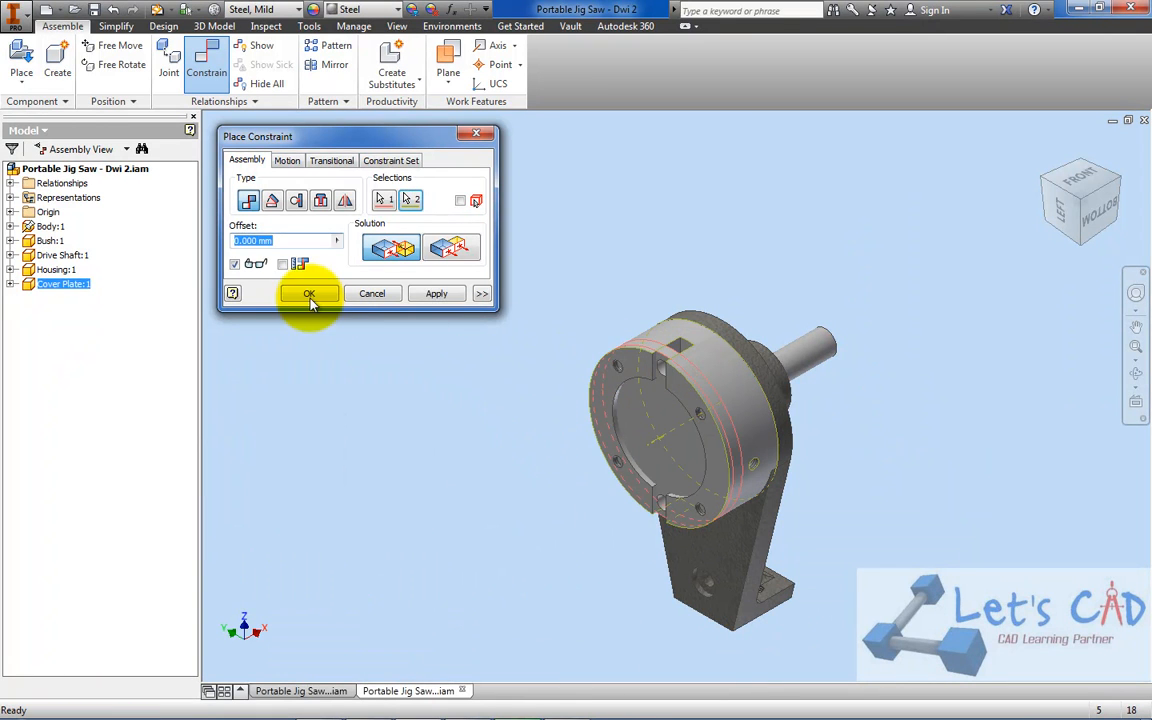
click(306, 294)
drag(651, 409, 560, 441)
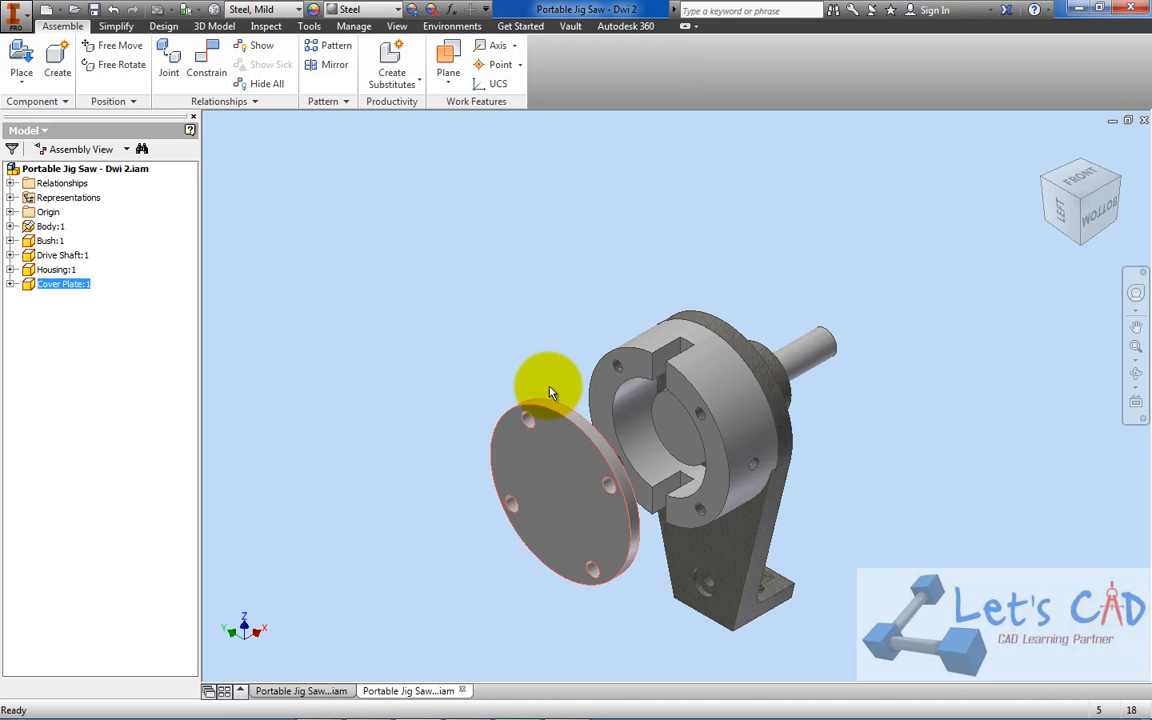
Mate the housing's slotted front face to the cover plate's back face with a 0.000 mm offset
click(218, 64)
scroll(684, 380, up, 3)
click(681, 413)
click(1119, 183)
scroll(585, 367, up, 3)
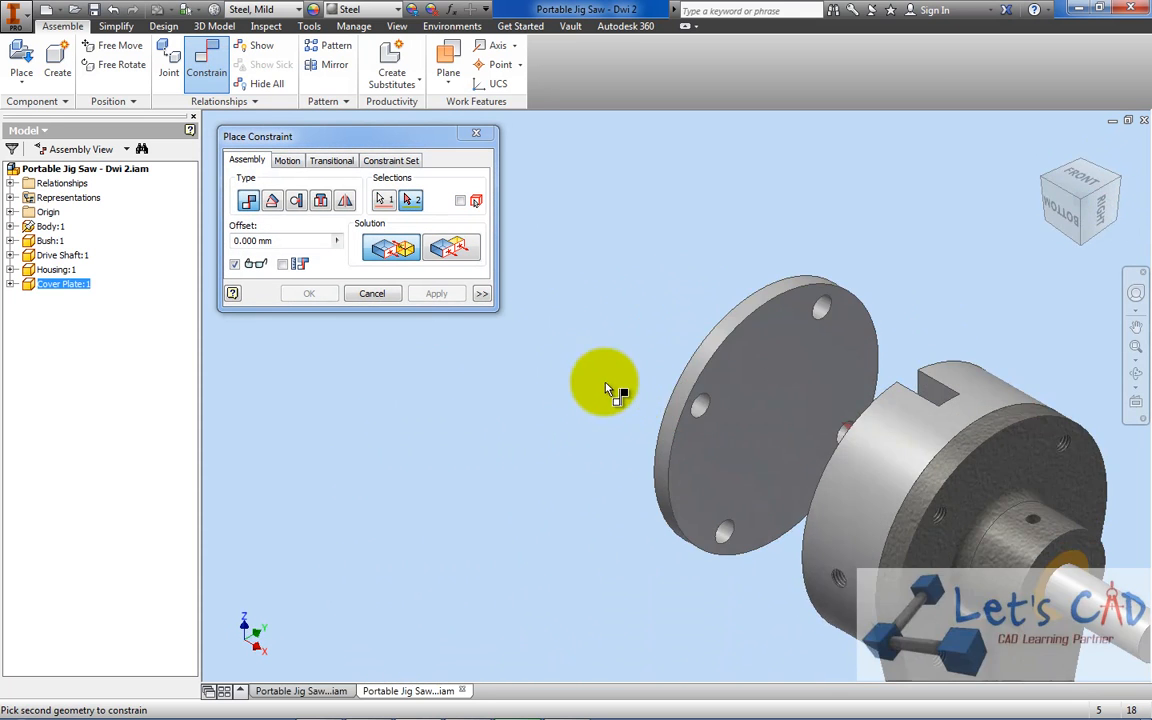
click(745, 354)
click(309, 300)
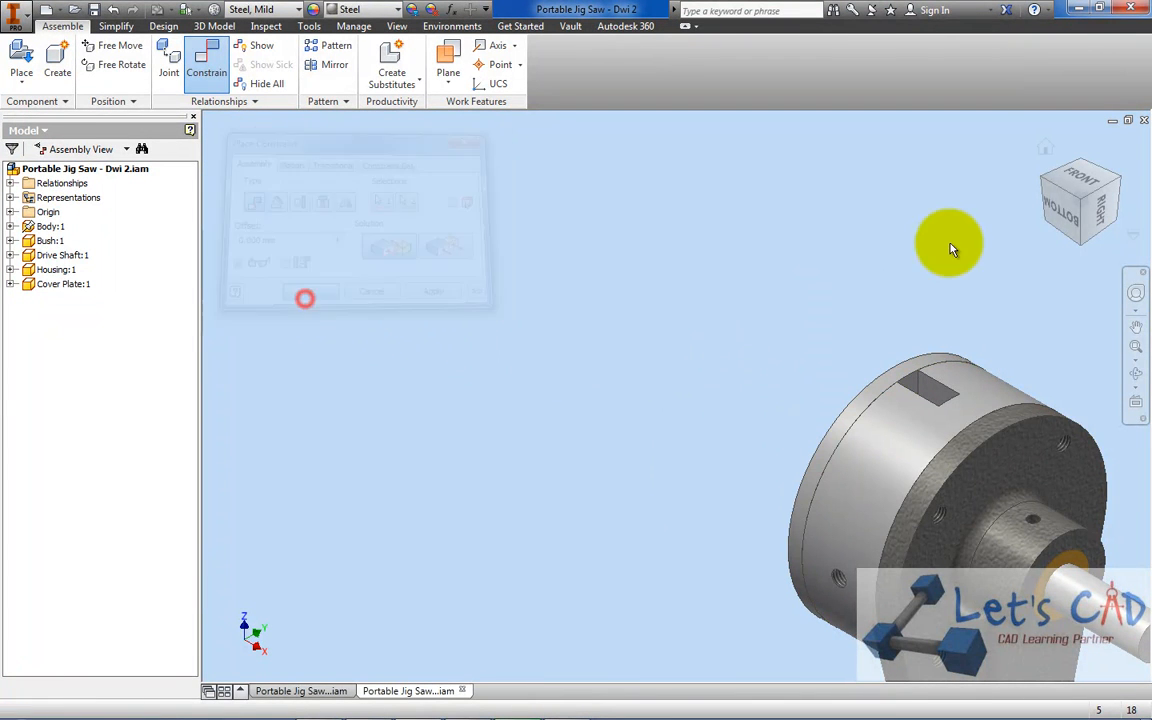
Rotate the seated cover plate about its axis until its four holes roughly line up with the housing's threaded holes
click(1047, 170)
scroll(656, 398, up, 5)
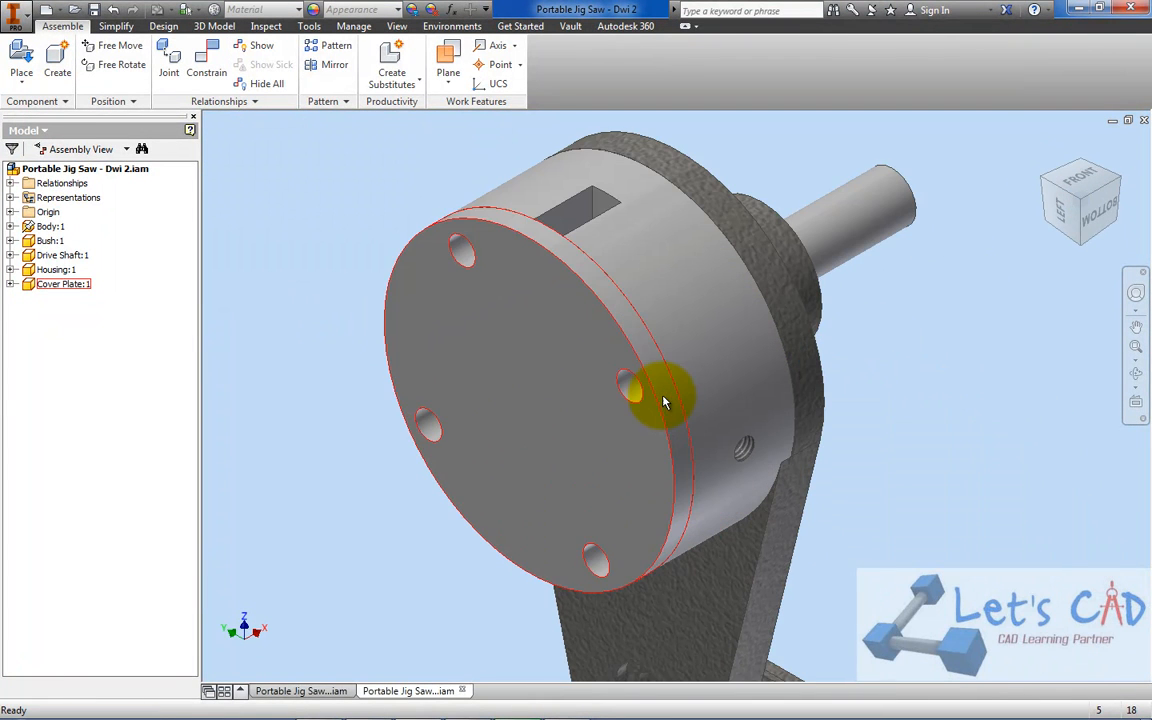
drag(631, 346, 641, 361)
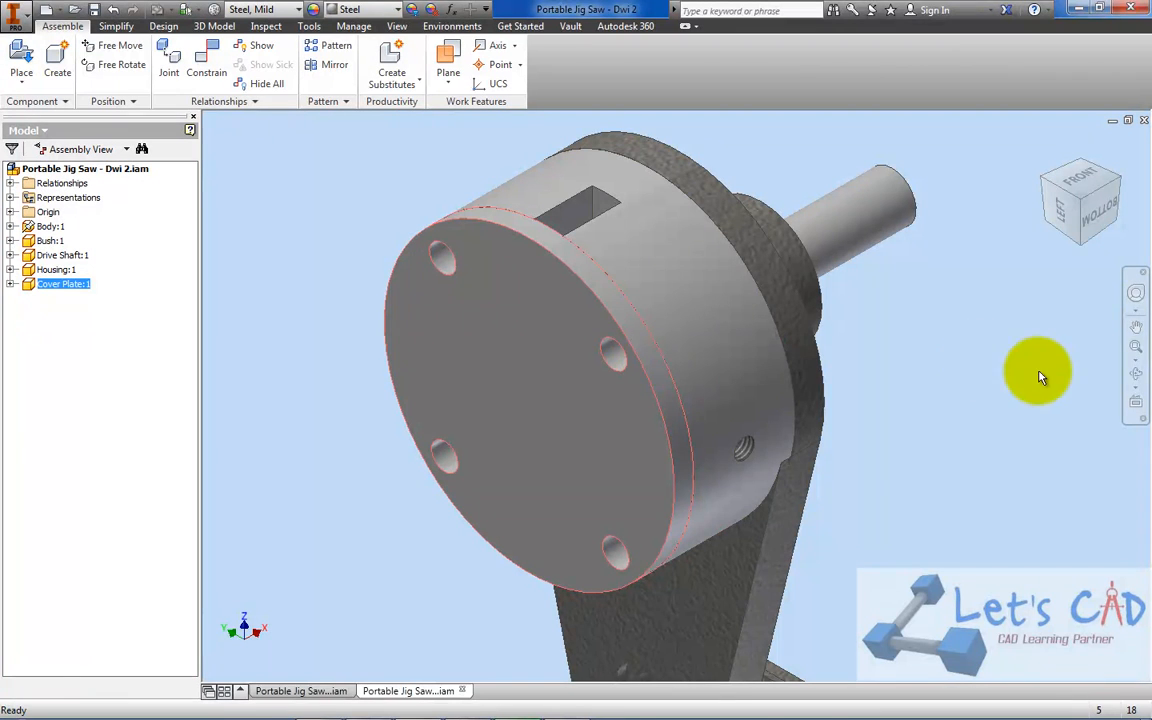
click(1133, 376)
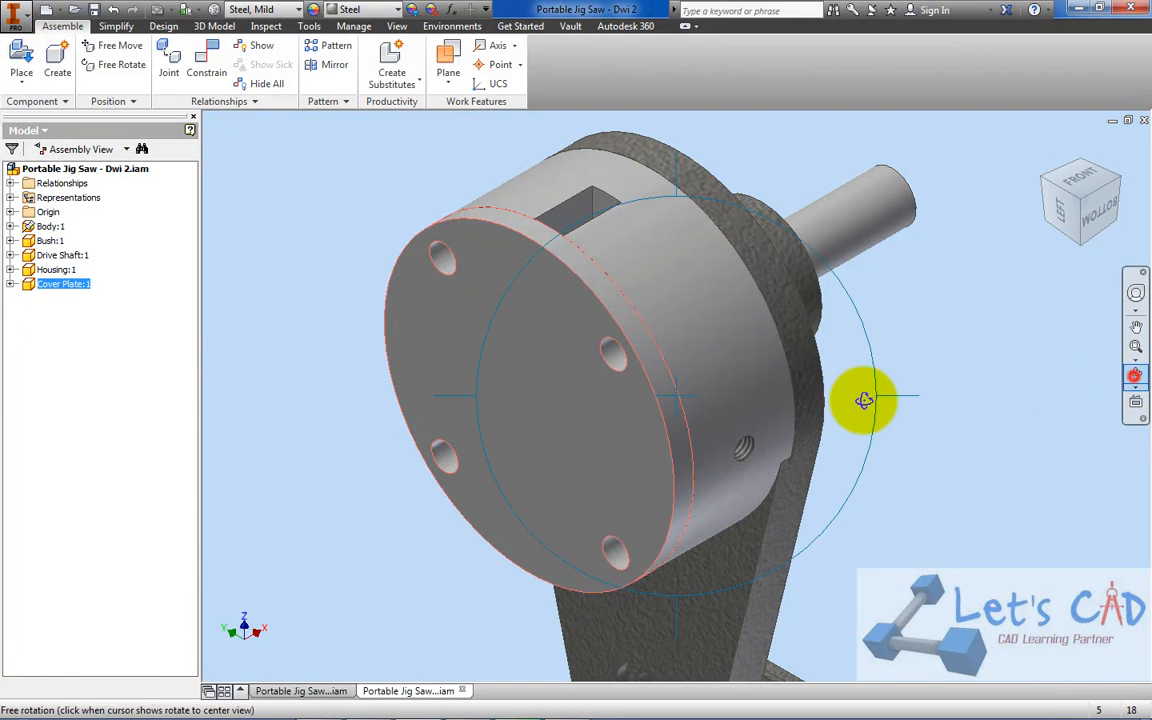
drag(815, 391, 889, 344)
scroll(787, 242, up, 3)
right_click(787, 242)
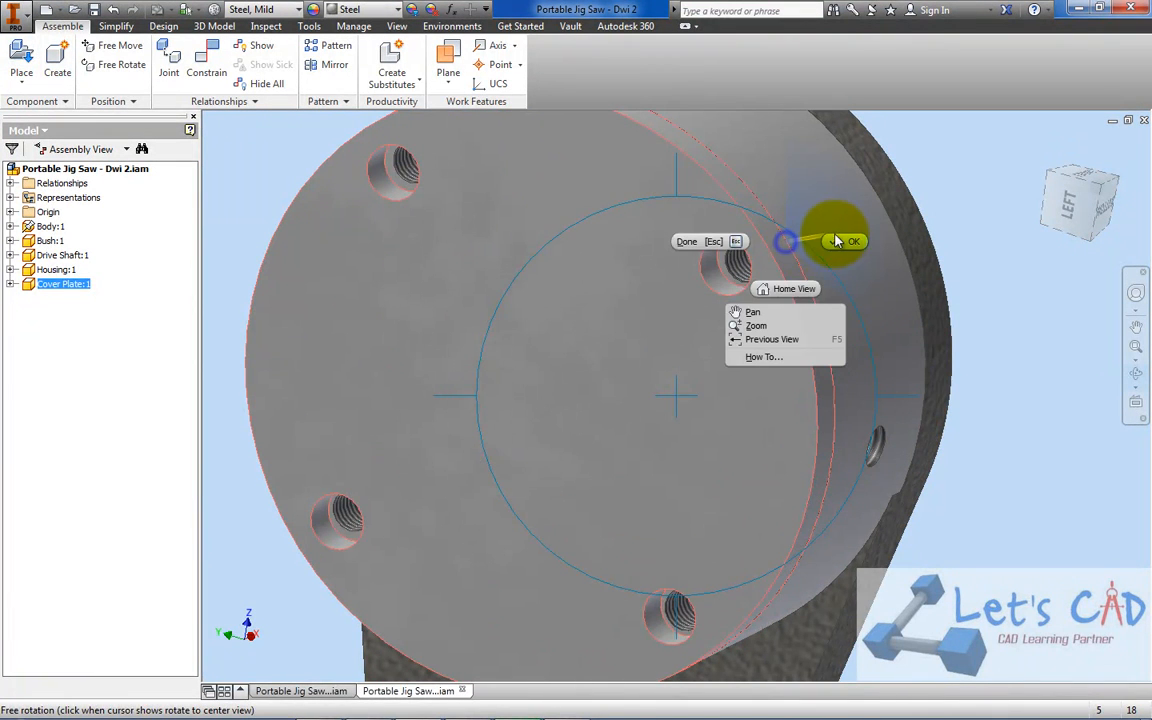
click(838, 238)
drag(769, 274, 789, 306)
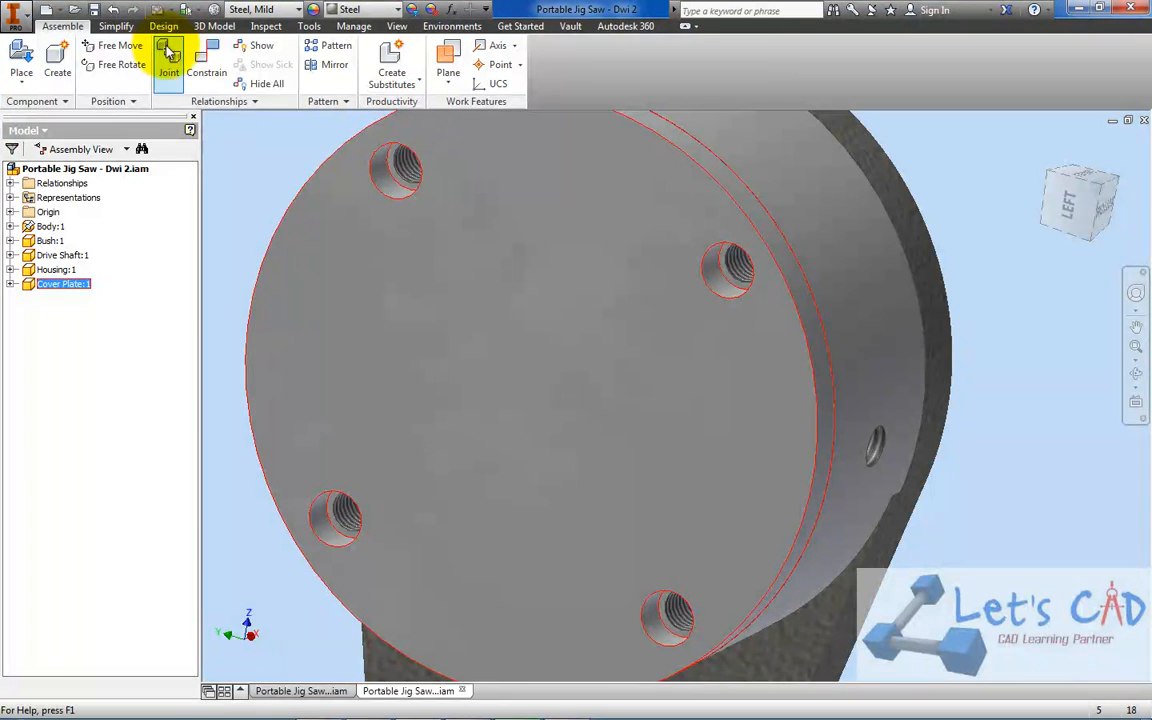
Mate the axis of a cover plate hole to the threaded housing hole behind it with a 0.000 mm offset, and test the plate's rotation
click(207, 60)
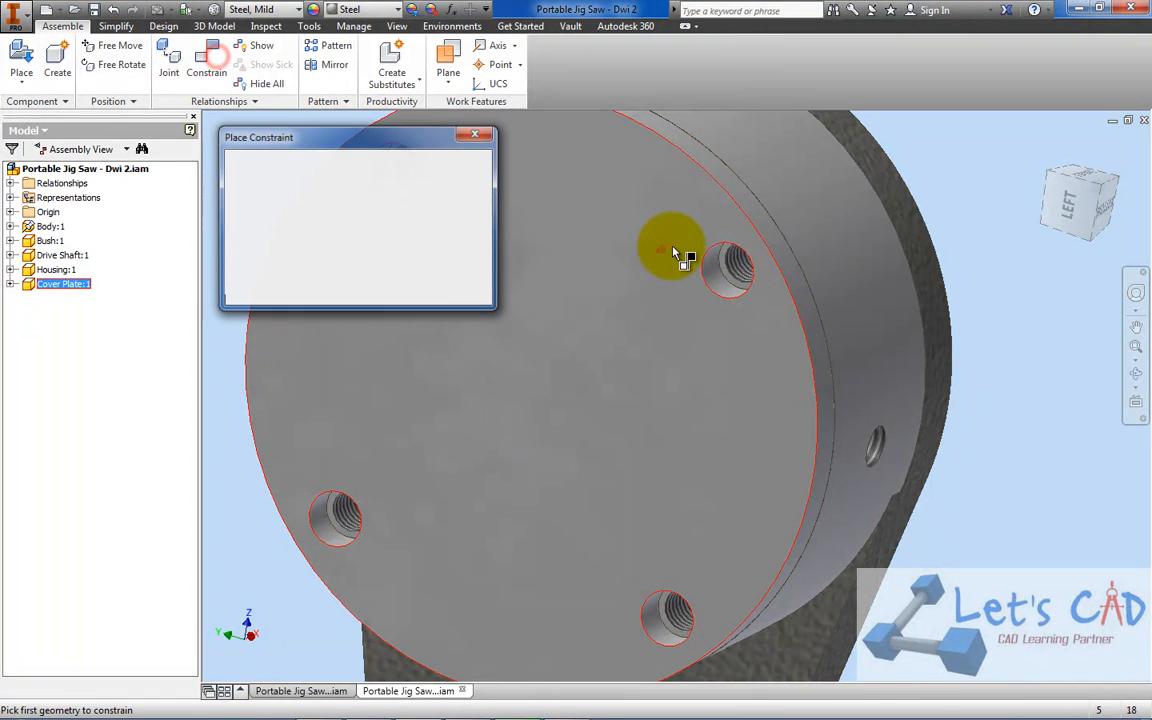
click(733, 264)
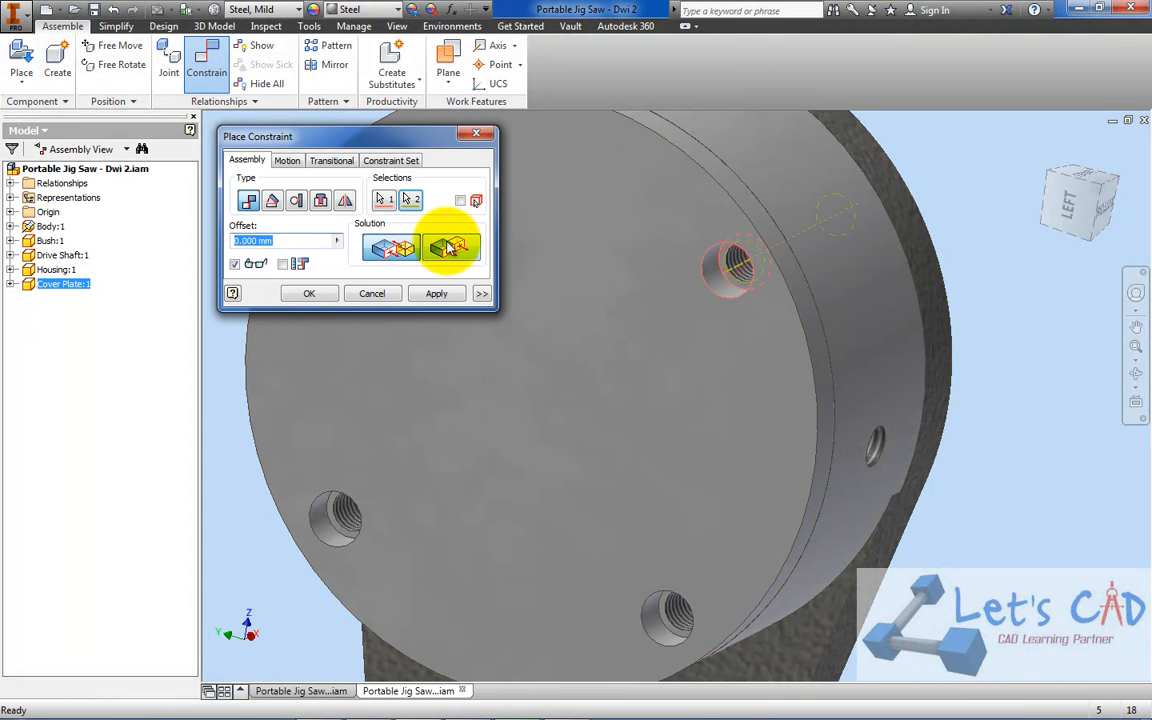
click(310, 295)
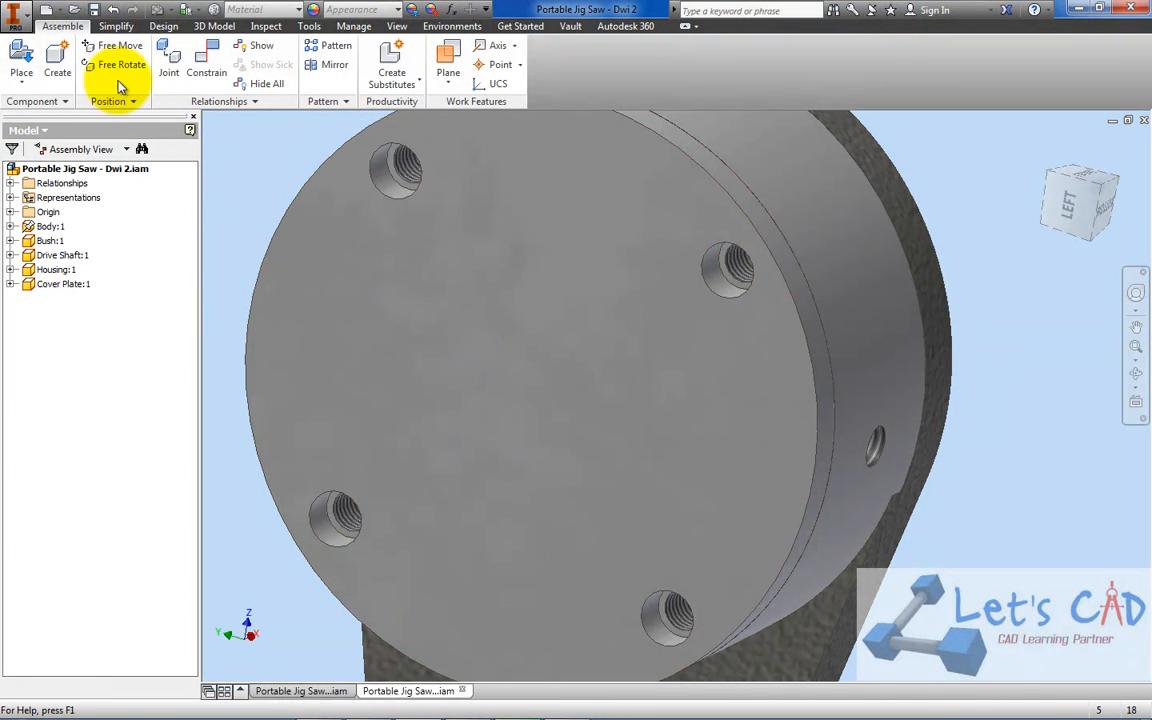
drag(605, 272, 740, 350)
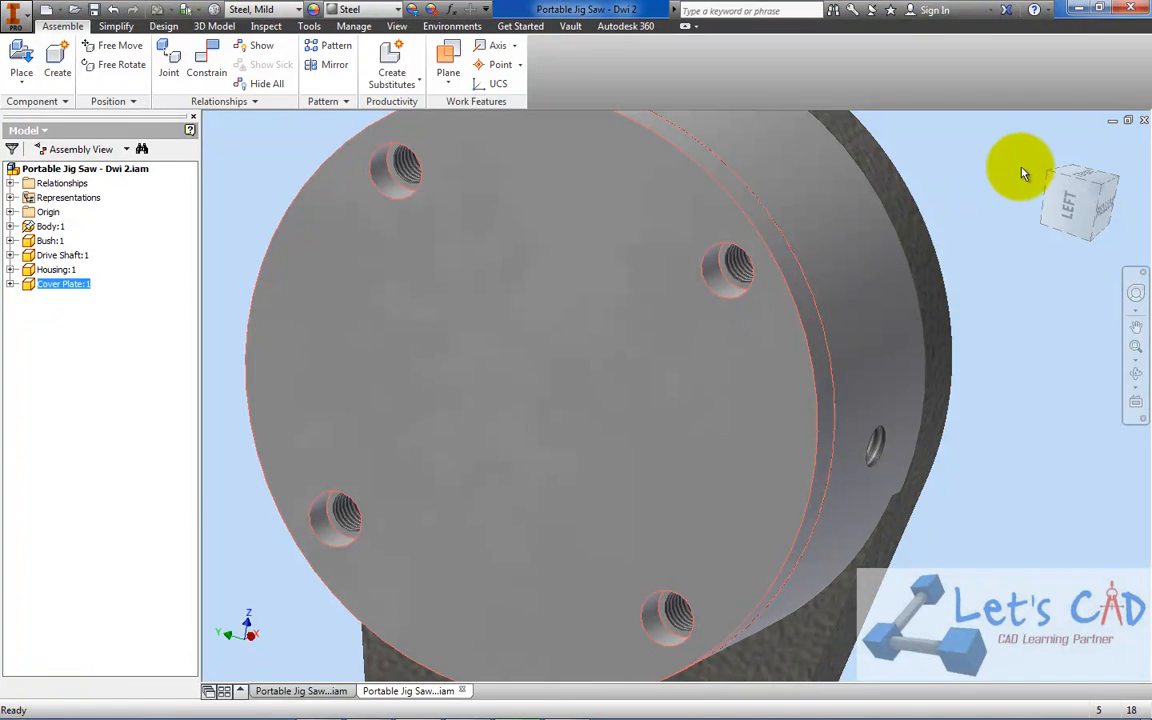
Reorient the assembly to show the cover plate side, and bring up the parts list in PORTABLE JIG SAW.pdf in Adobe Acrobat
click(1046, 147)
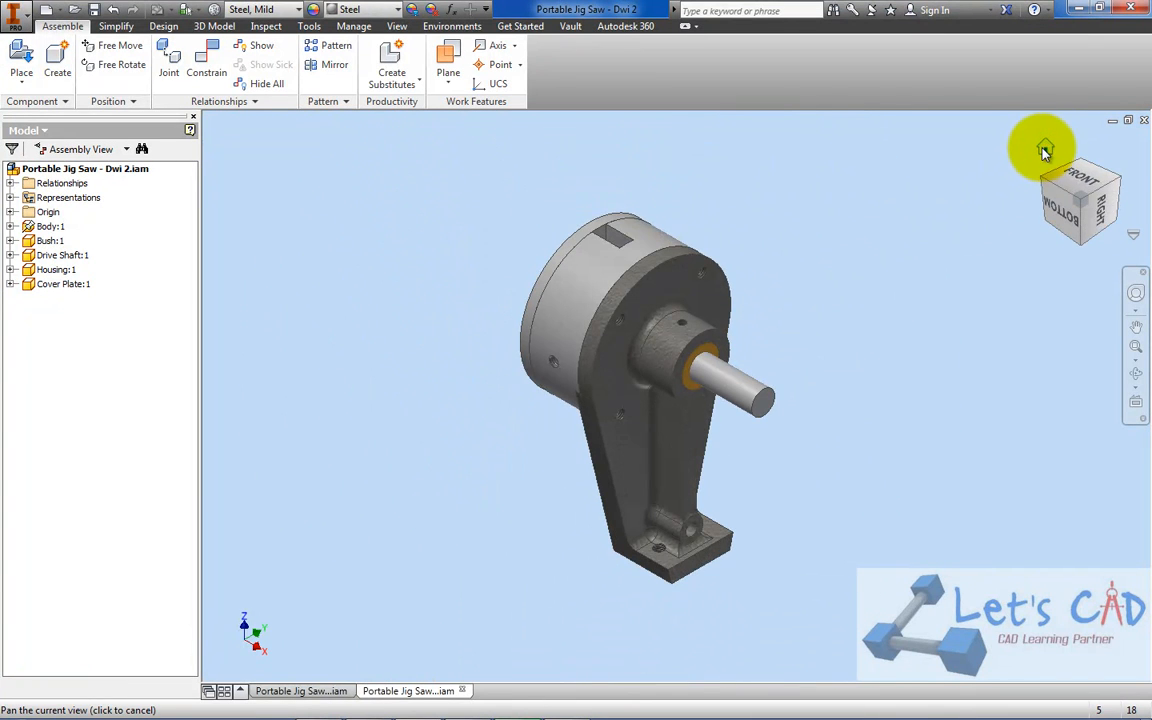
click(1048, 186)
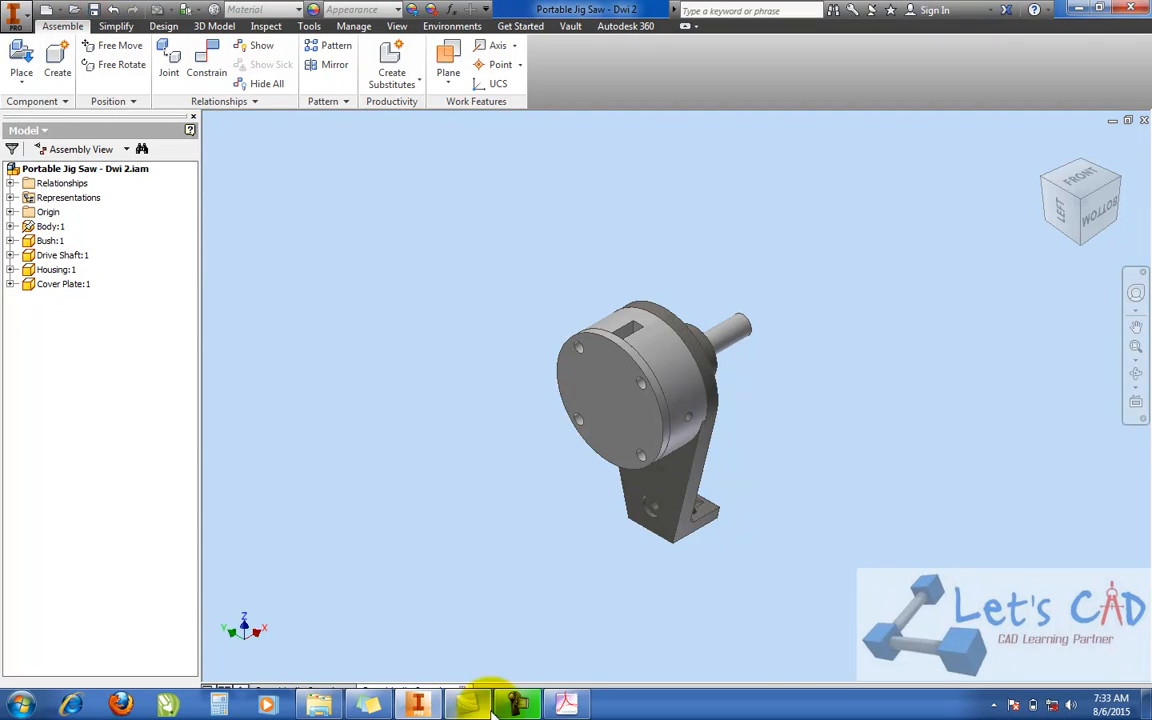
click(567, 708)
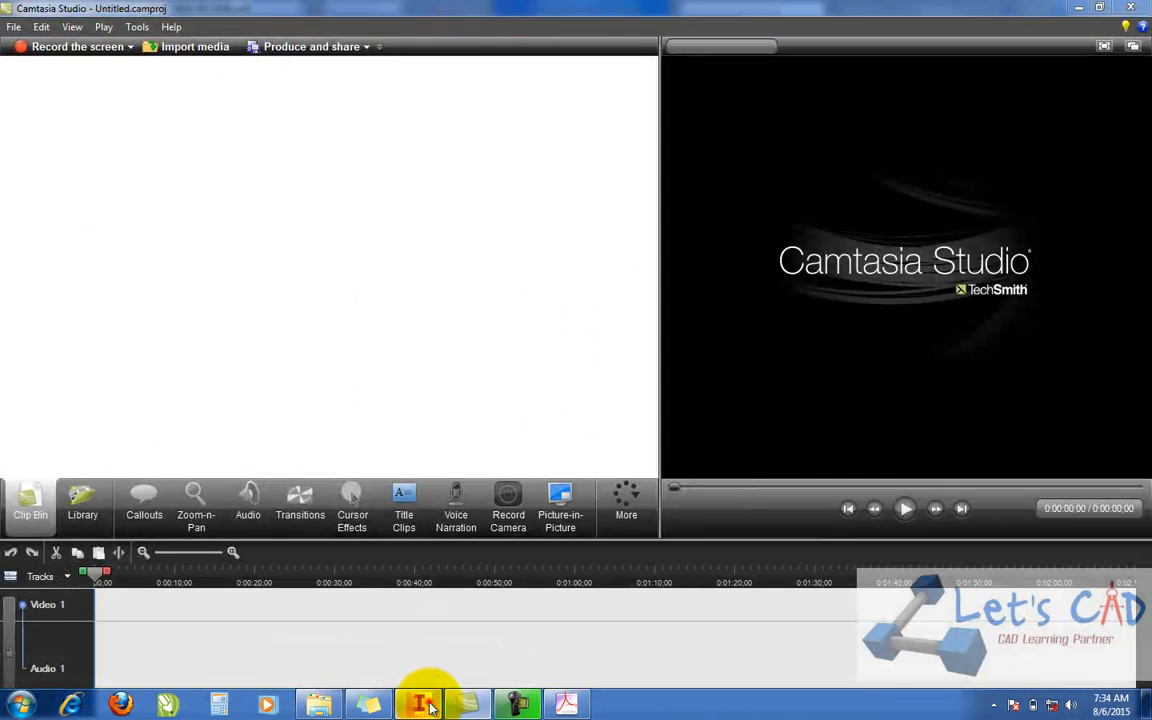
Switch to Inventor, make the Base visible in the reference assembly Portable Jig Saw - Dwi, and return to Portable Jig Saw - Dwi 2
click(445, 700)
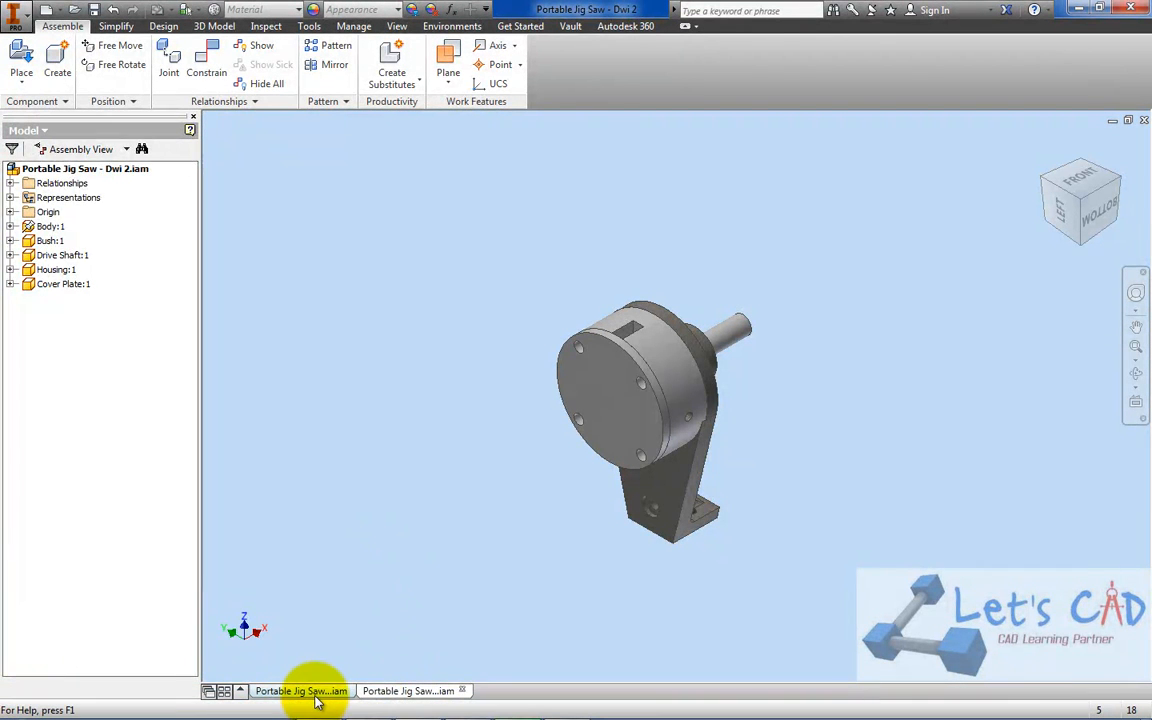
click(314, 694)
right_click(57, 305)
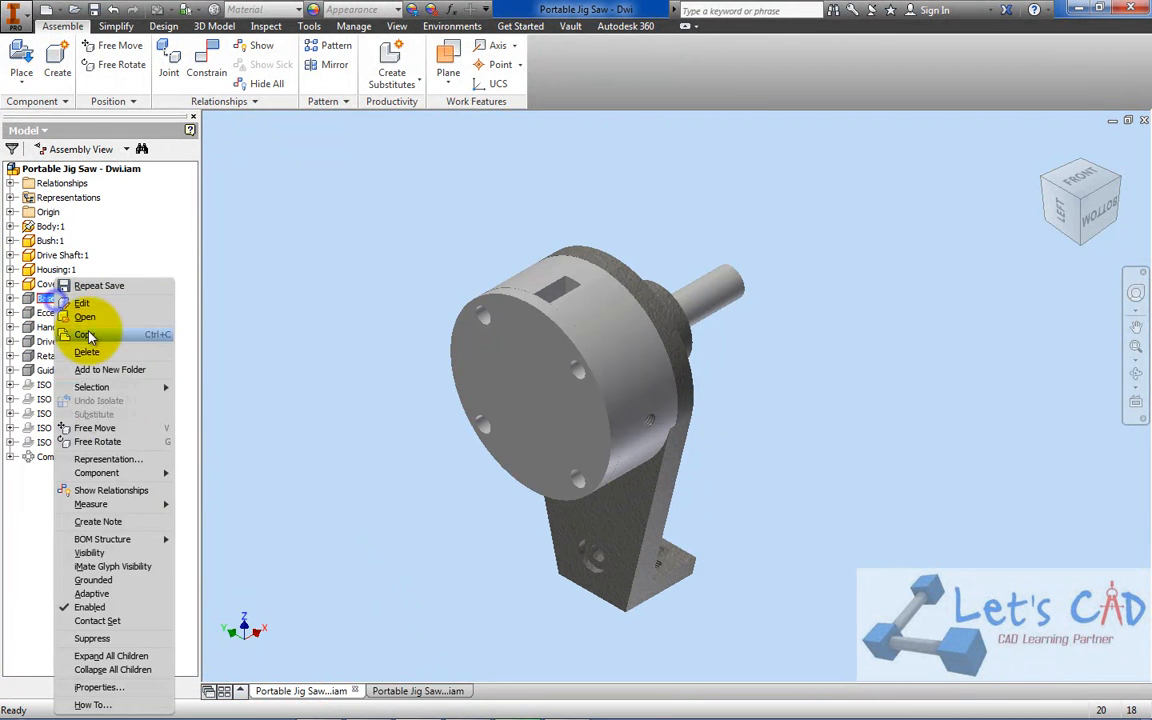
click(110, 560)
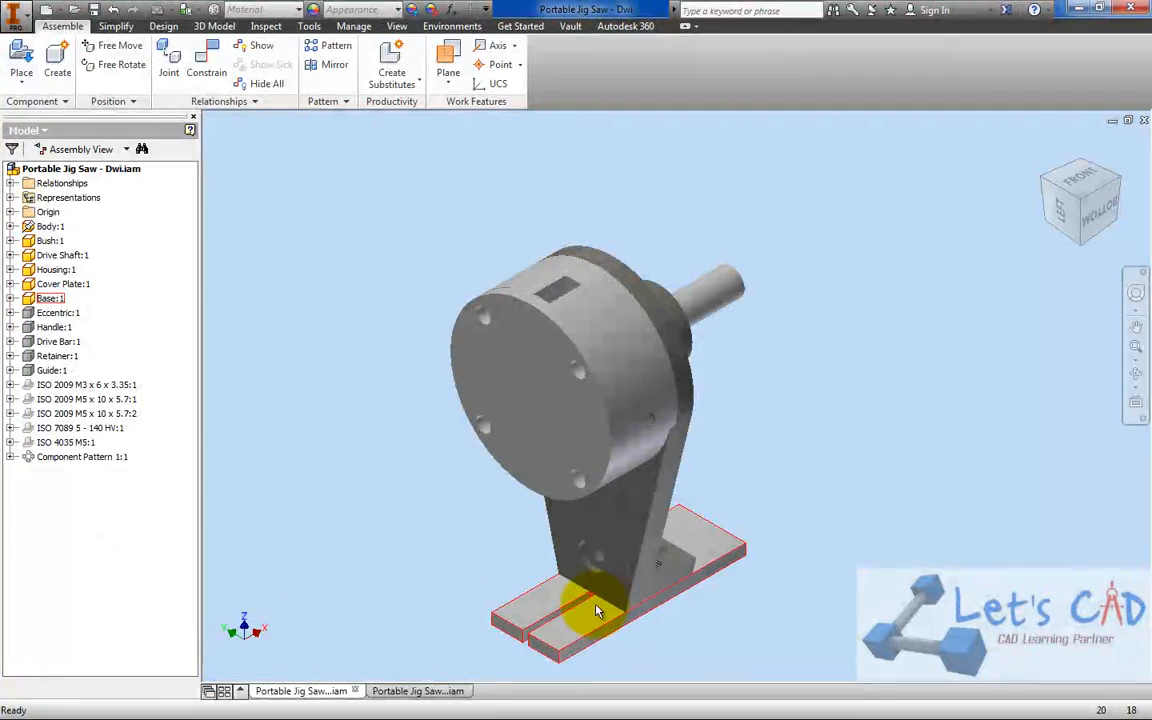
click(465, 691)
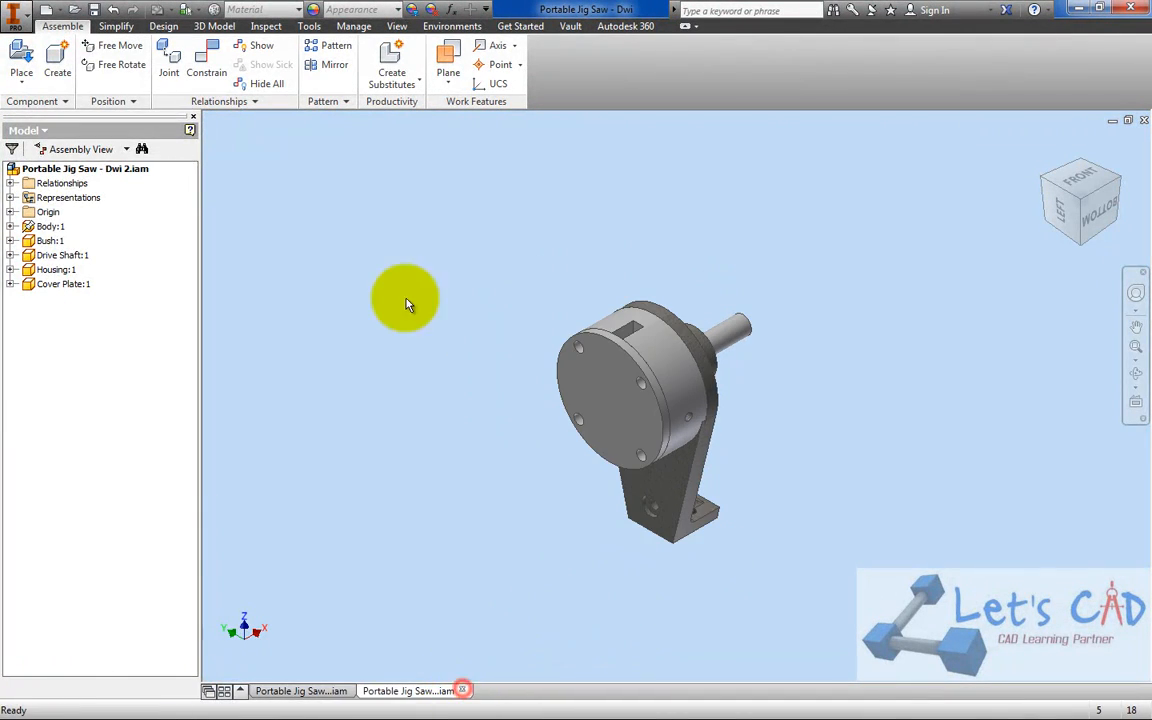
Place one instance of the Base component beside the body's foot
click(21, 57)
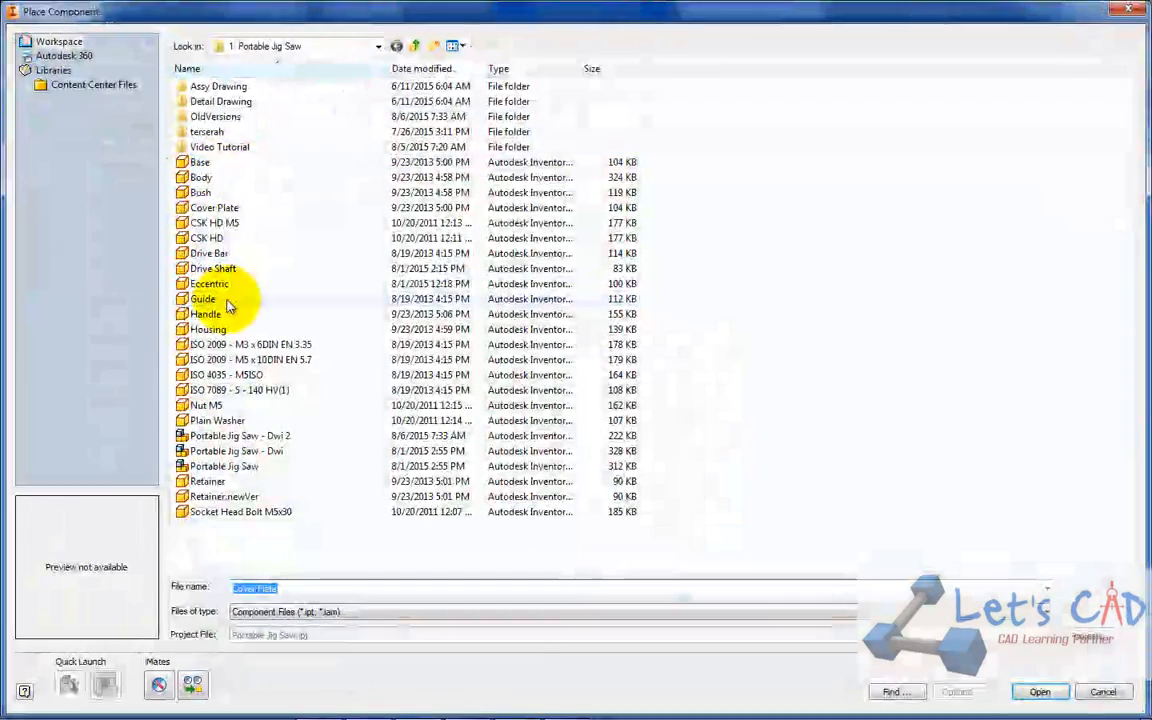
double_click(210, 164)
scroll(476, 497, up, 5)
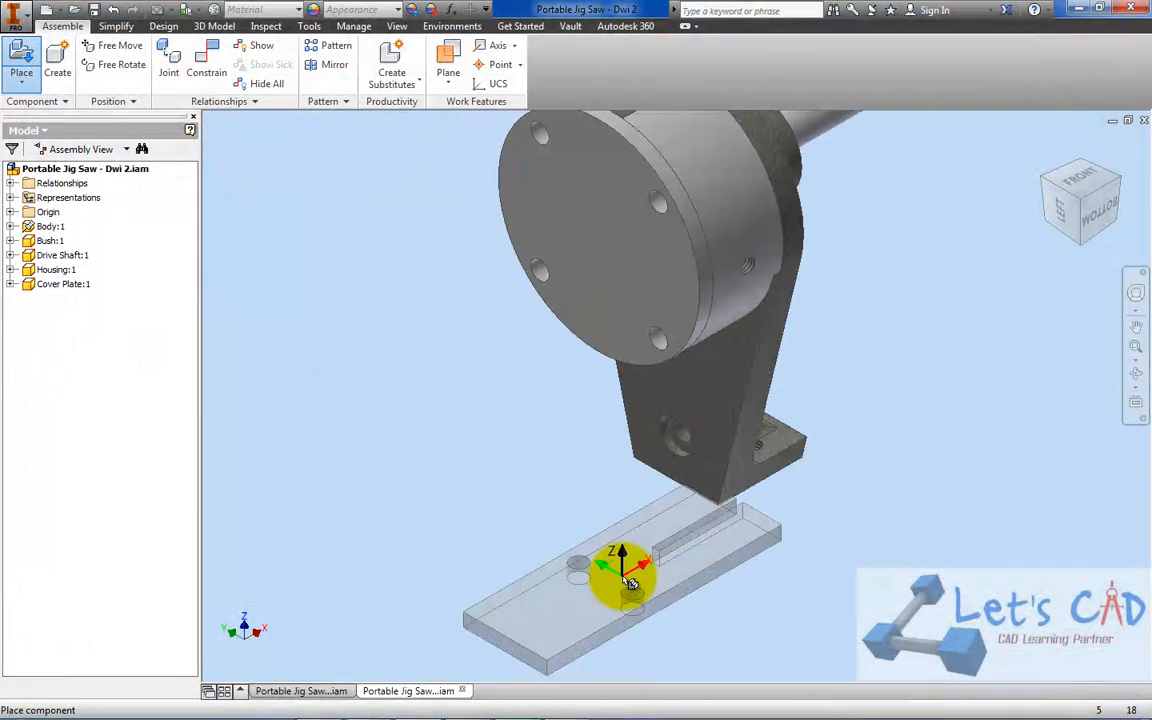
click(828, 541)
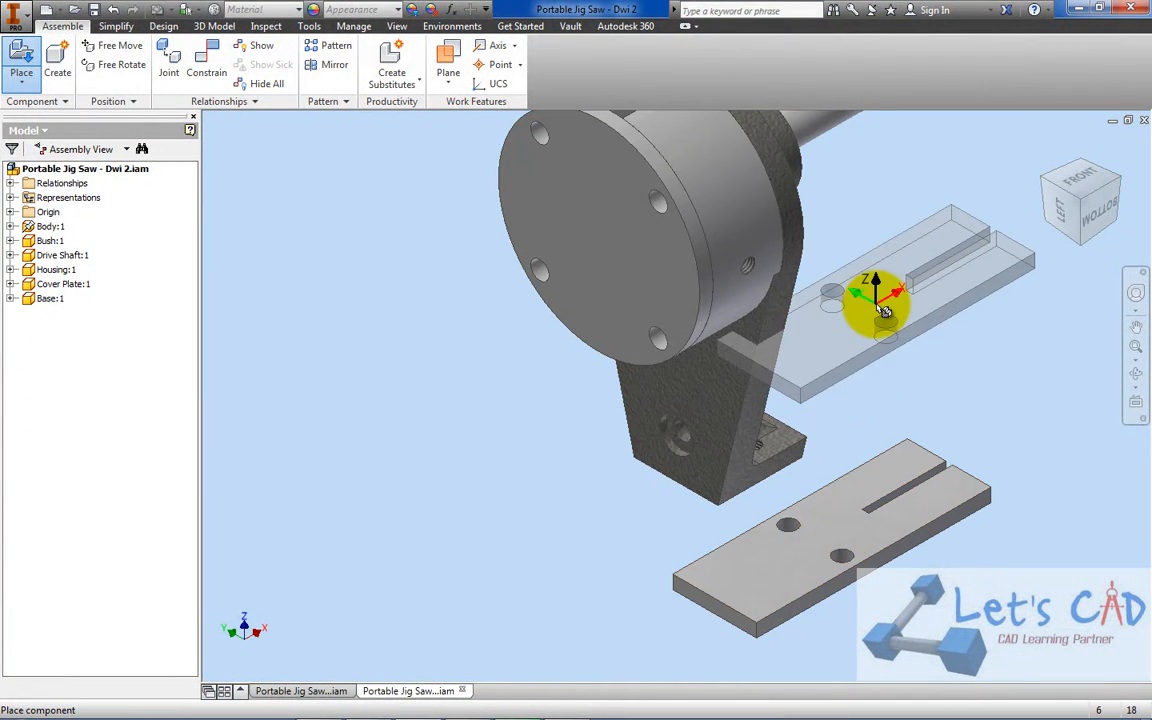
right_click(858, 303)
click(923, 305)
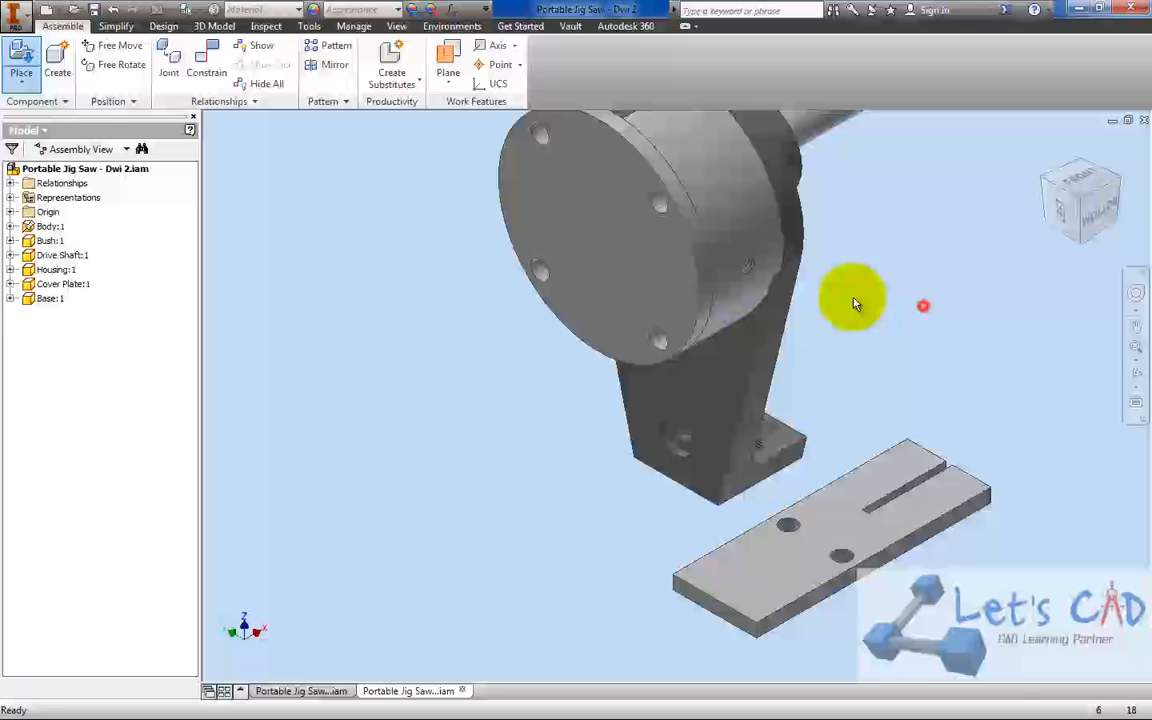
Free-rotate the base so its slotted end points toward the cover plate side of the assembly
click(118, 64)
click(874, 509)
drag(933, 448, 792, 597)
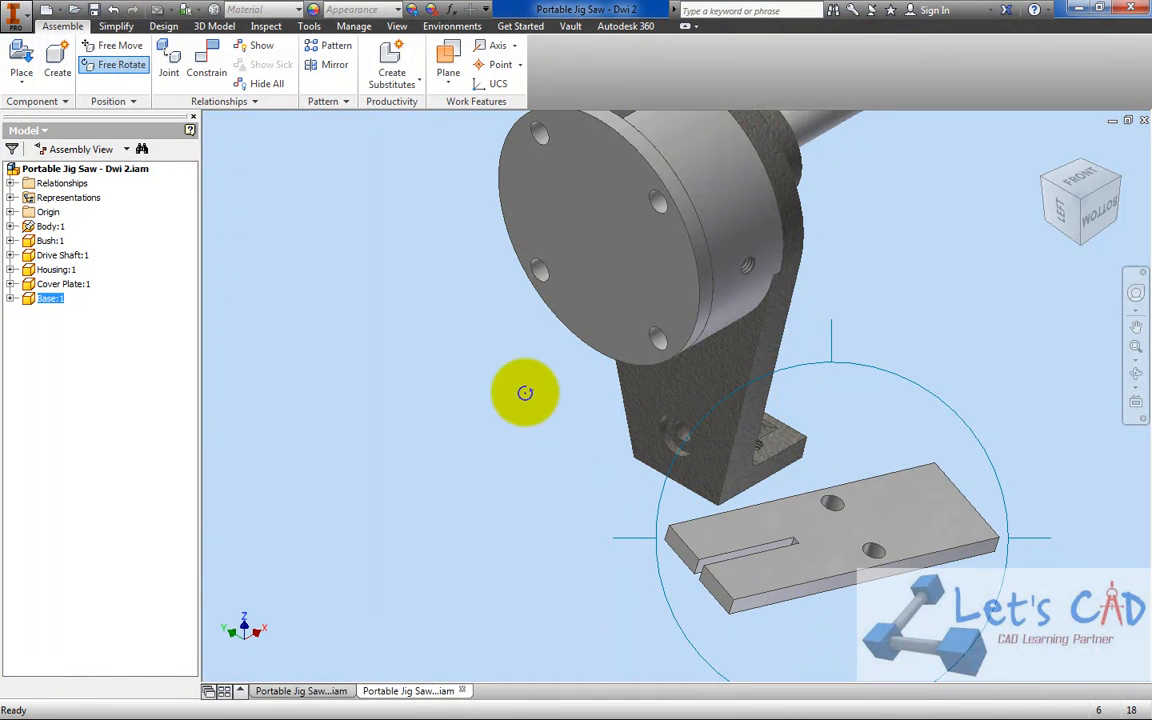
right_click(357, 352)
click(413, 356)
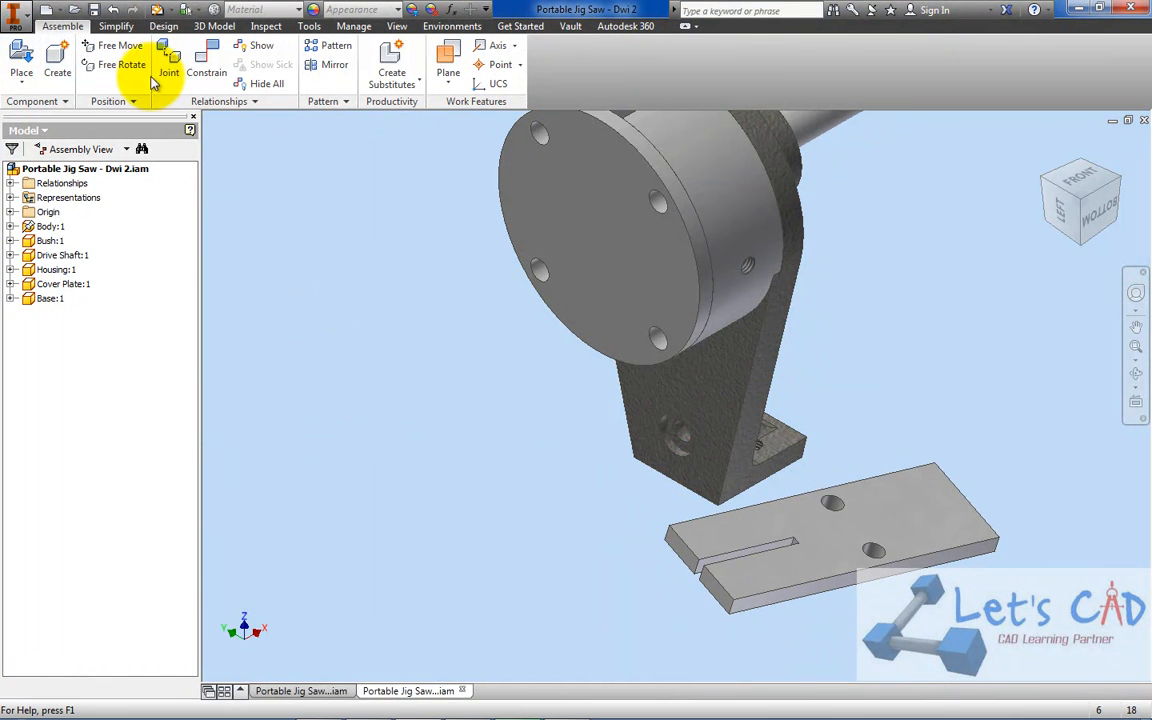
Mate the axis of one base hole to a threaded hole in the body's foot with a 0.000 mm offset, and test the base's movement
click(207, 62)
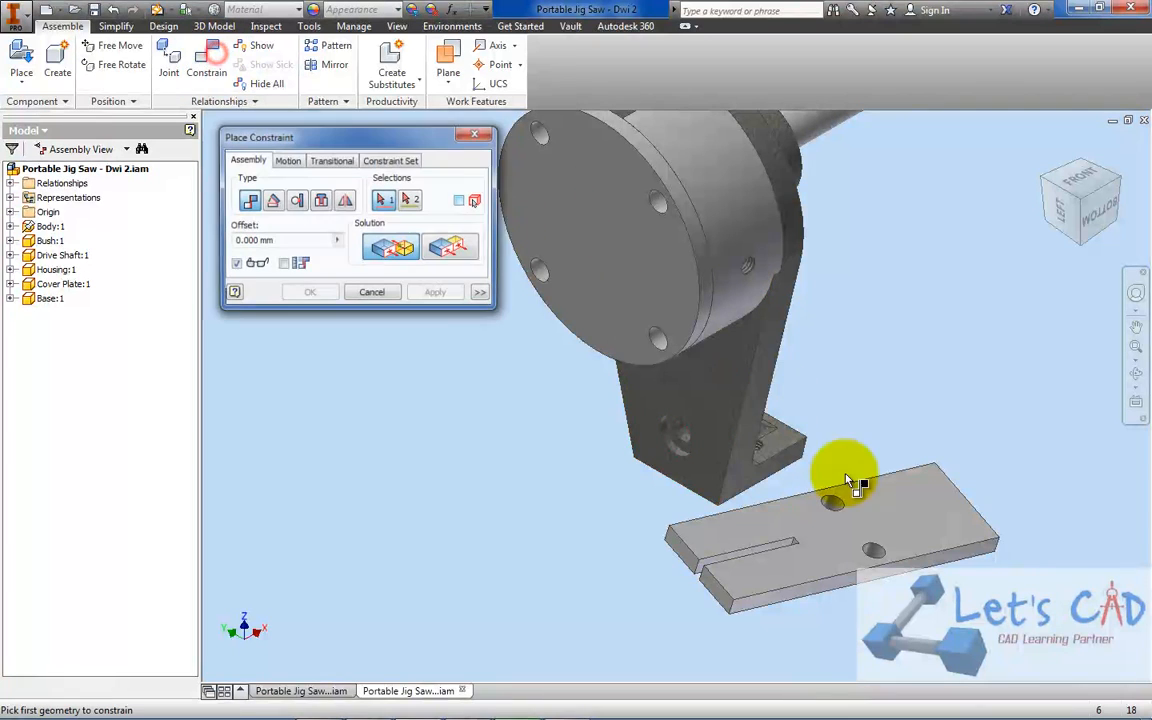
scroll(896, 551, down, 5)
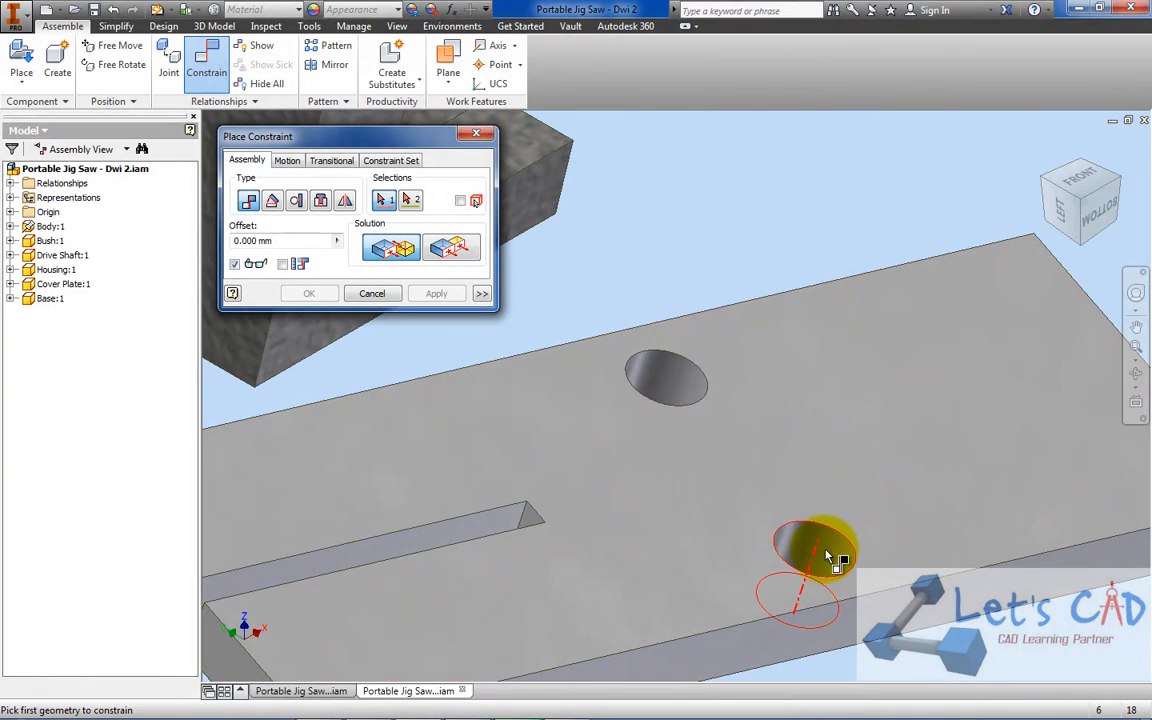
scroll(723, 552, up, 4)
scroll(593, 408, down, 4)
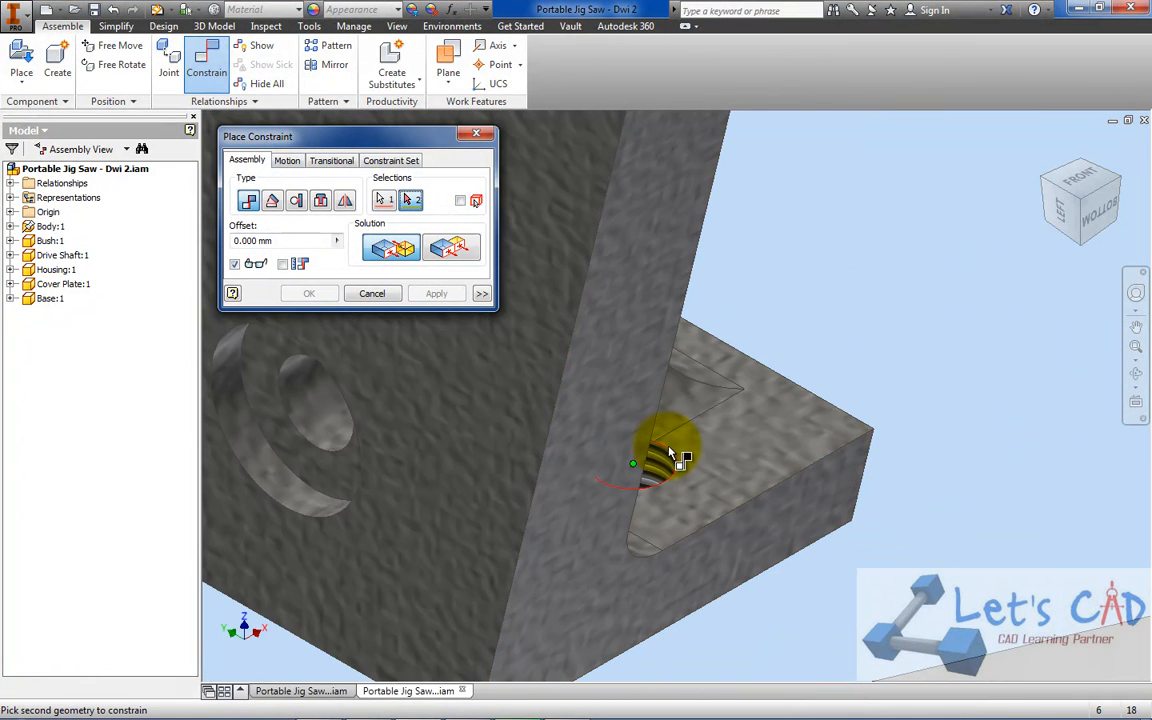
scroll(665, 463, up, 5)
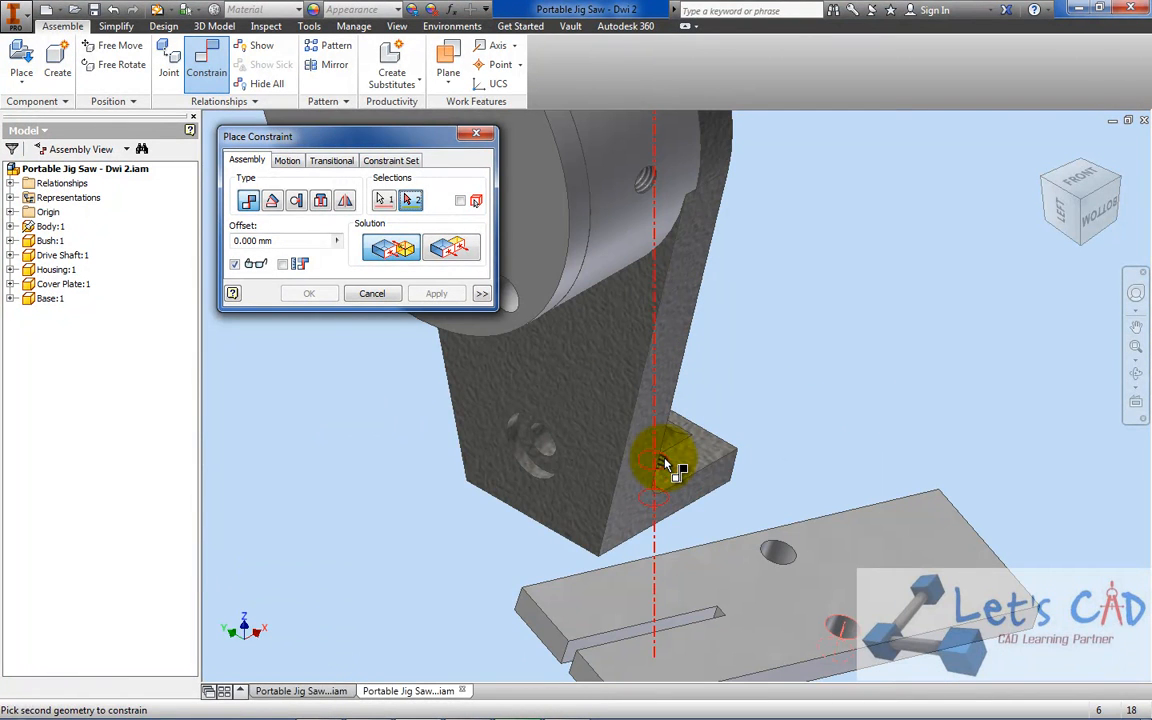
click(1088, 165)
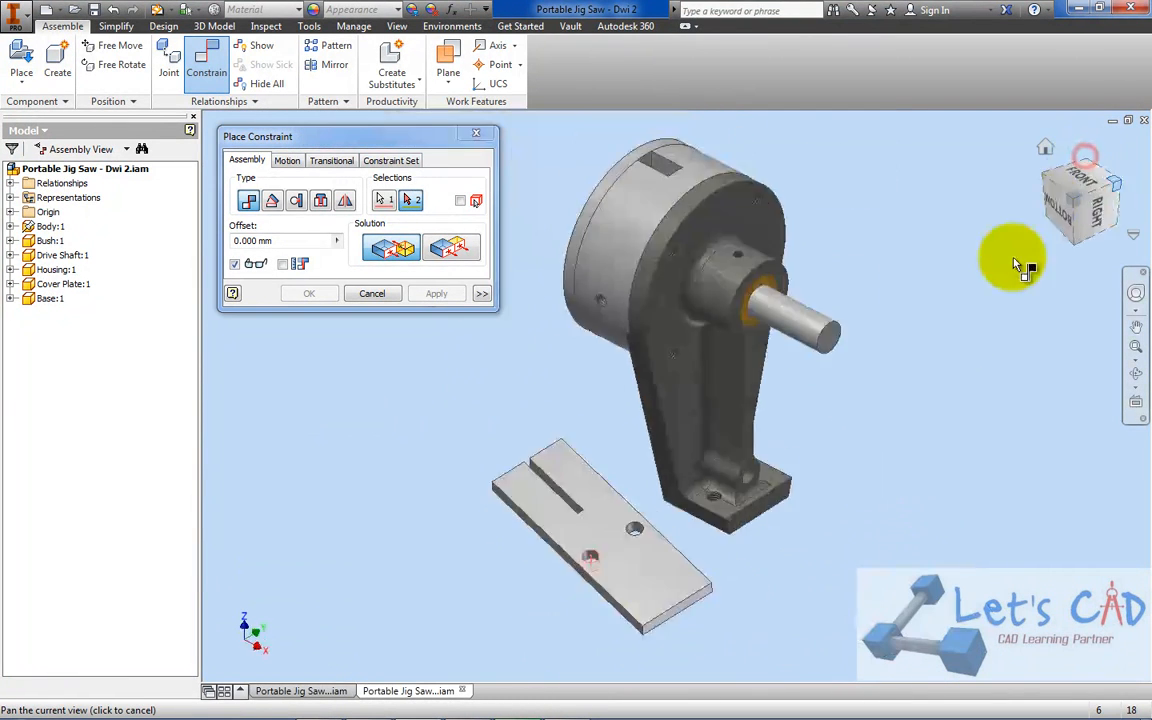
scroll(658, 527, down, 6)
scroll(553, 468, up, 5)
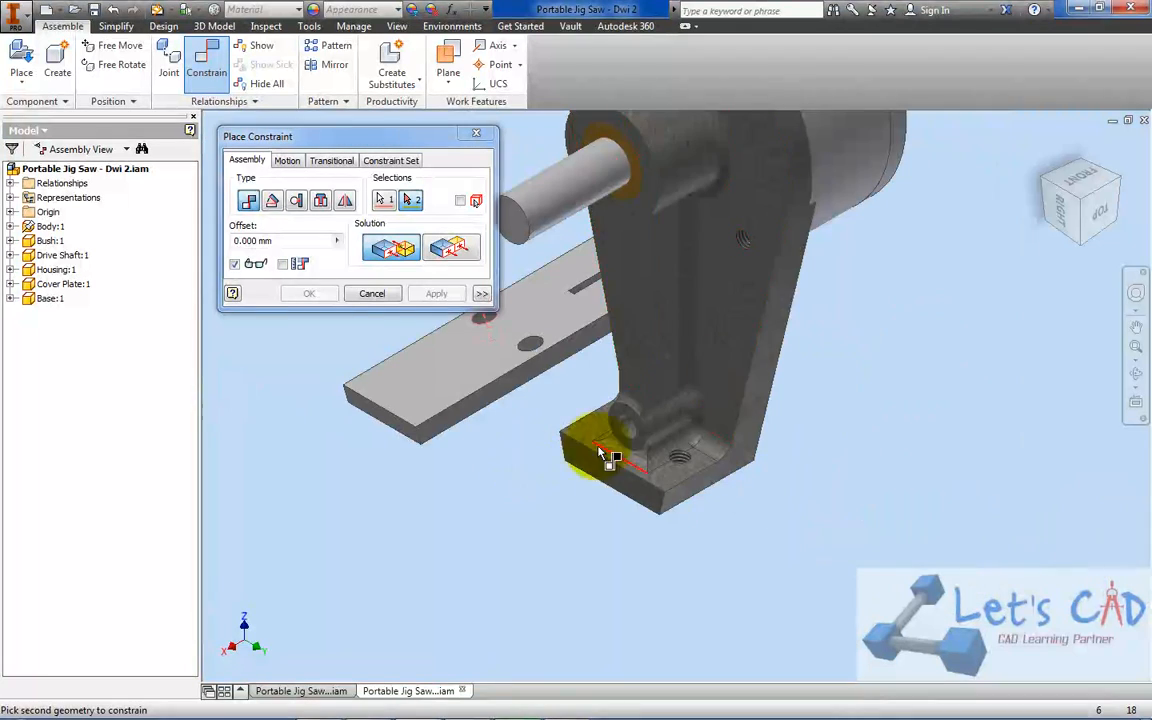
click(1048, 185)
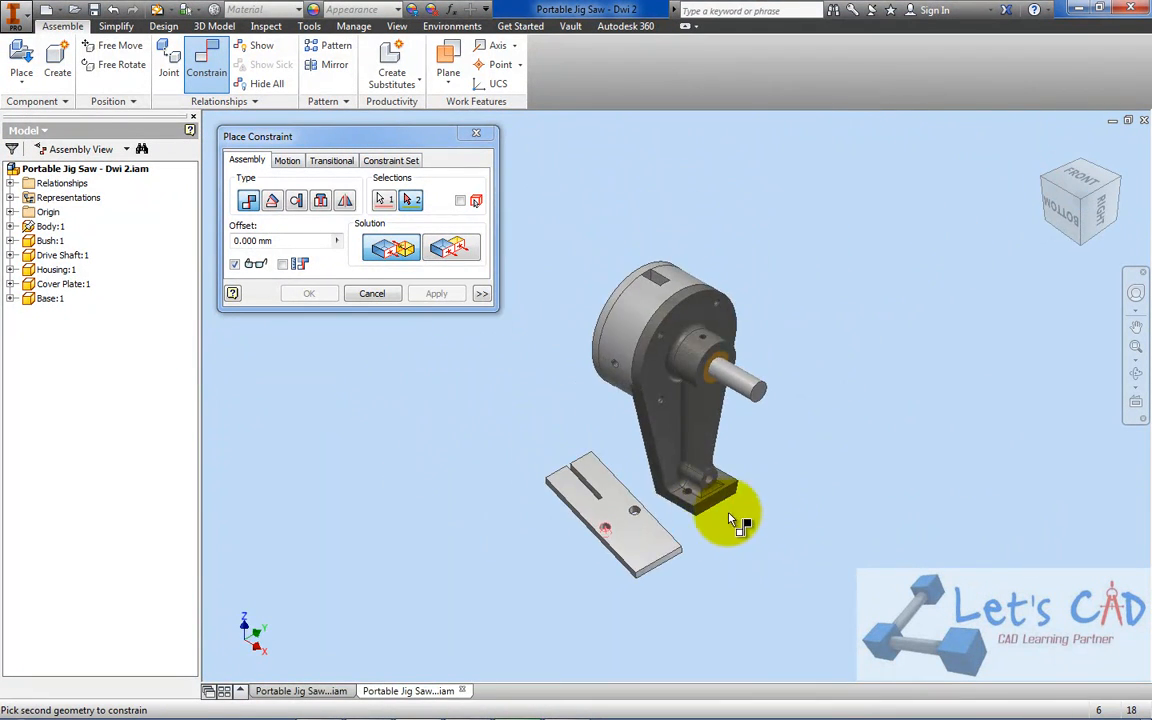
scroll(685, 505, down, 6)
click(786, 509)
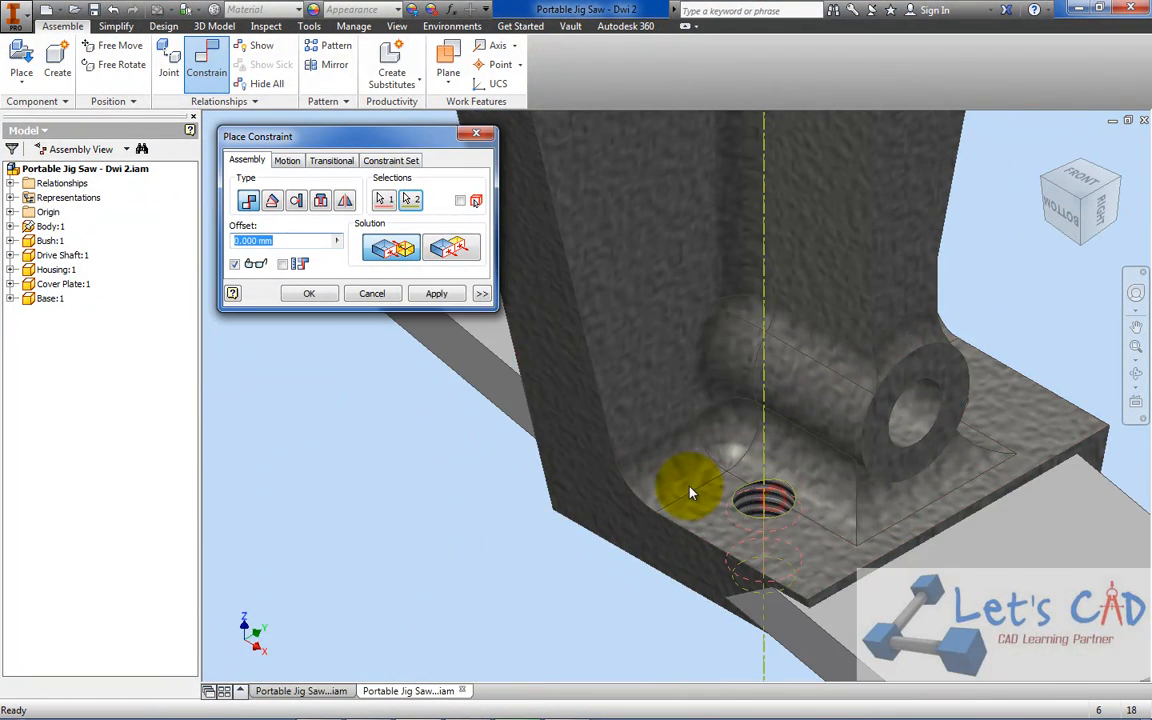
scroll(620, 437, up, 6)
click(310, 296)
mouse_move(741, 527)
mouse_down()
mouse_move(745, 594)
mouse_move(742, 545)
mouse_up()
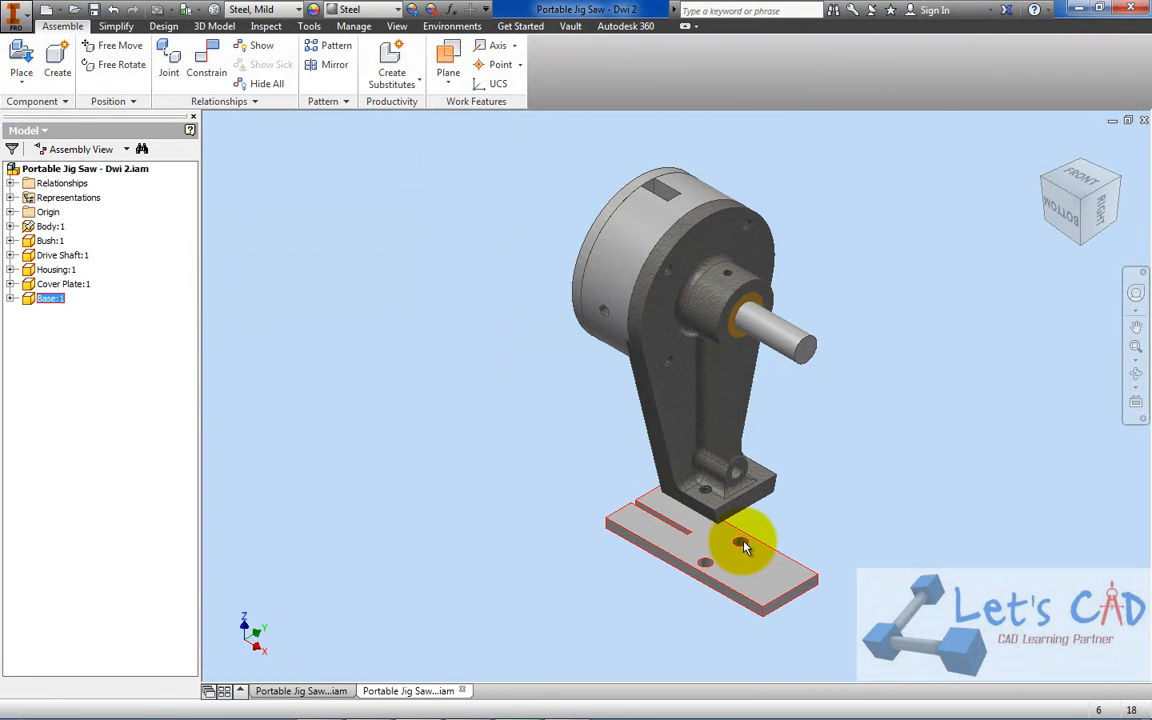
Mate the axis of the second base hole to the other threaded hole in the body's foot with a 0.000 mm offset
click(222, 78)
scroll(694, 452, down, 8)
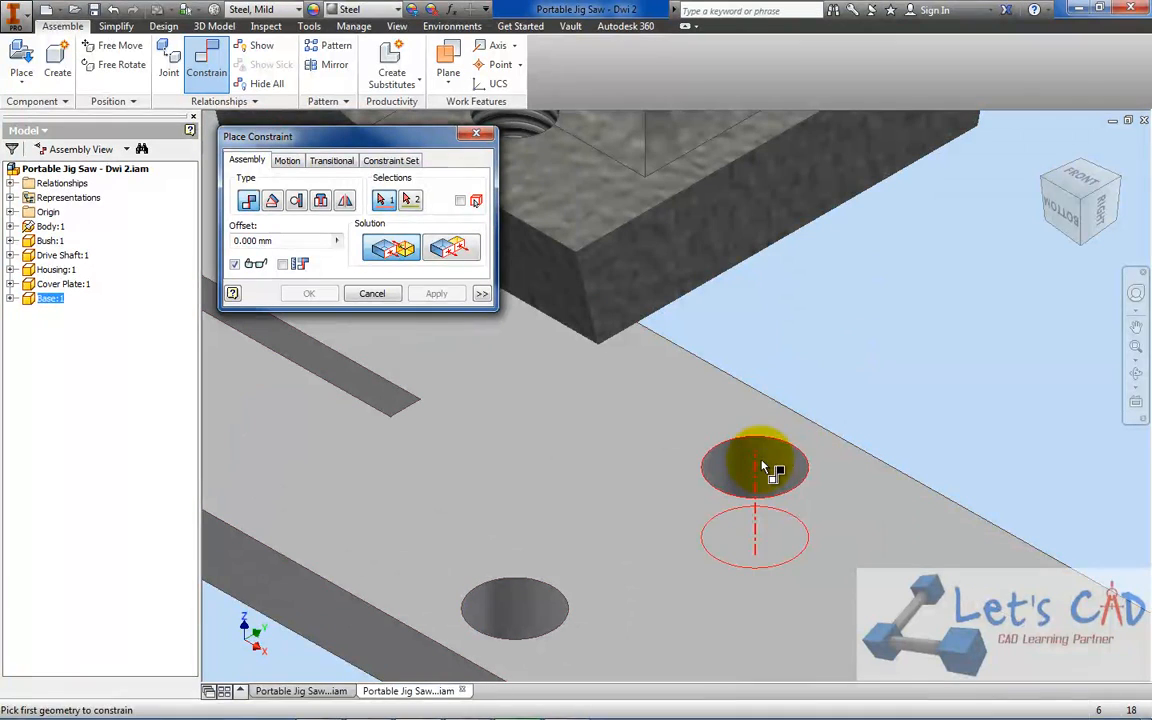
click(759, 463)
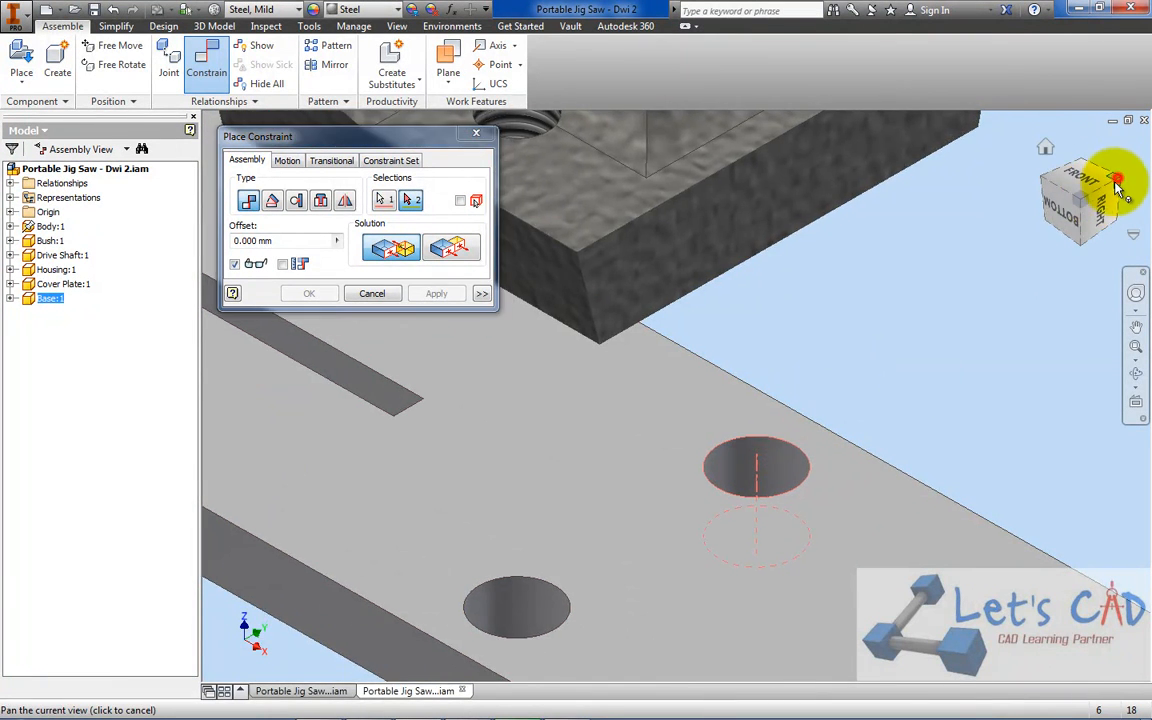
click(1120, 185)
scroll(705, 295, down, 5)
click(713, 298)
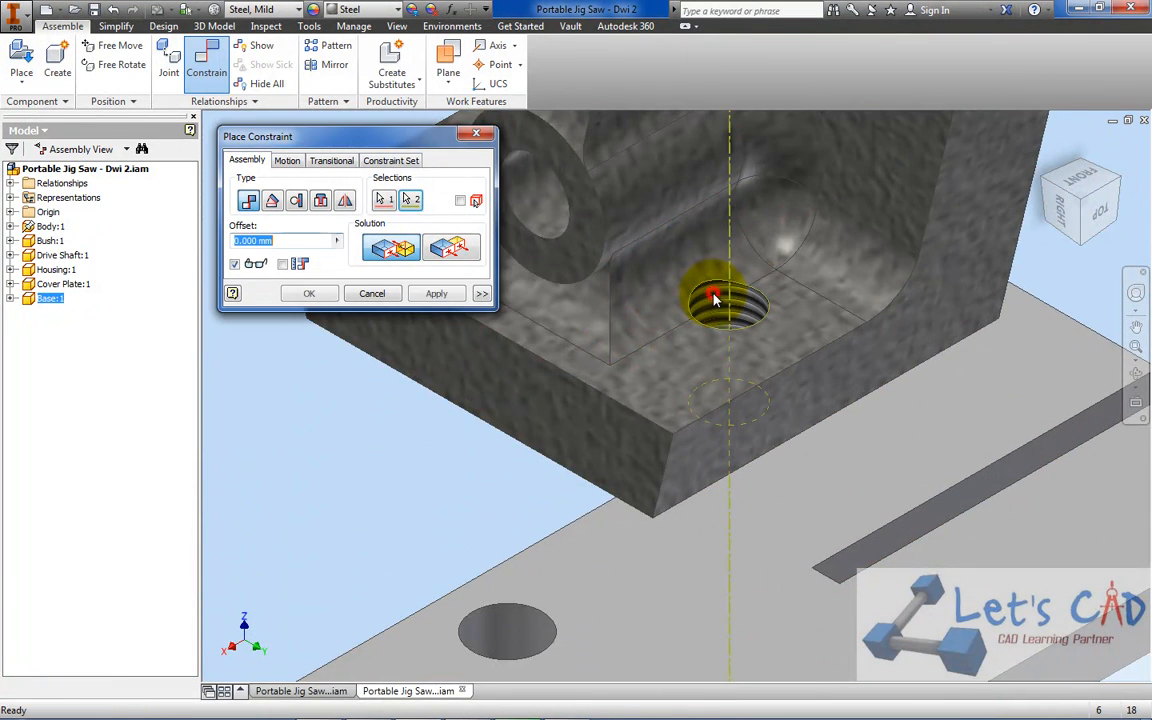
scroll(697, 327, up, 5)
click(437, 296)
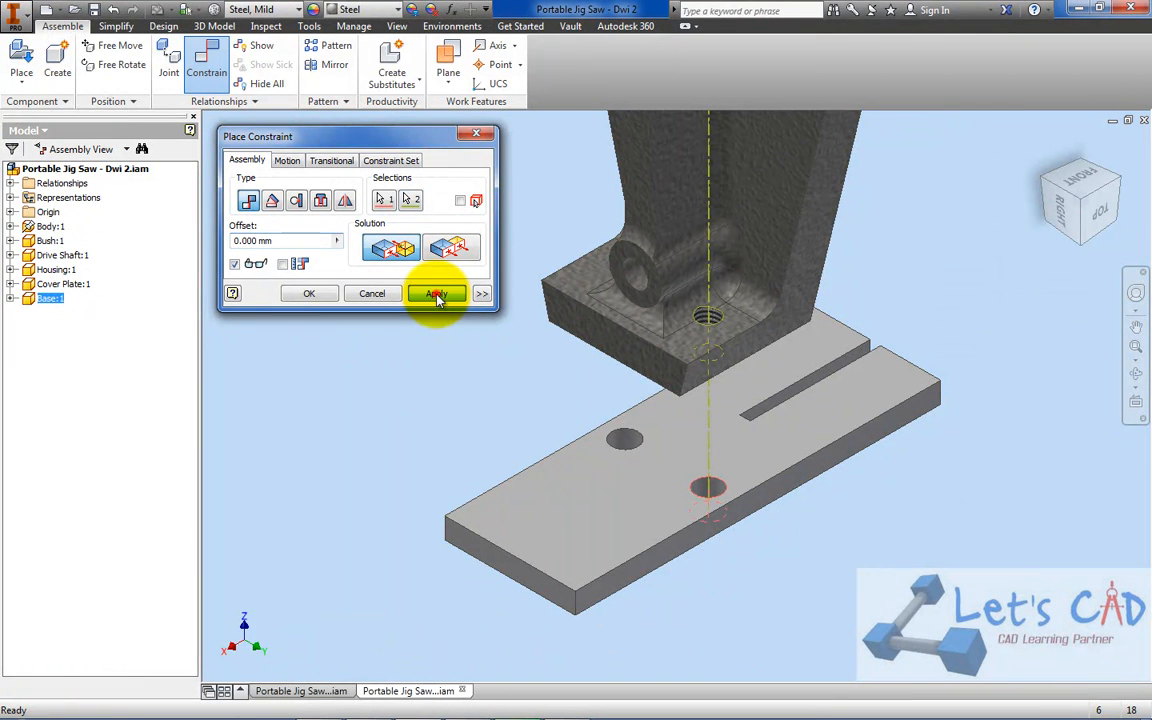
Mate the base's upper face to the underside of the body's foot with a 0.000 mm offset, and save the assembly in home view
drag(660, 522, 667, 444)
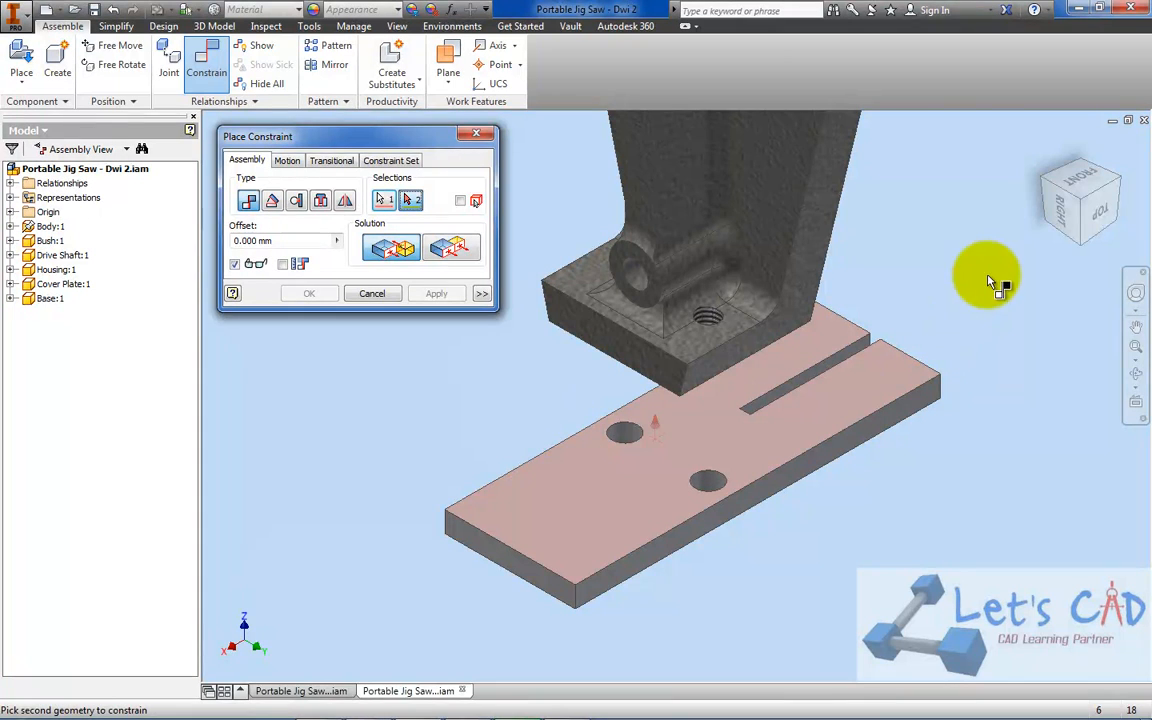
click(1080, 244)
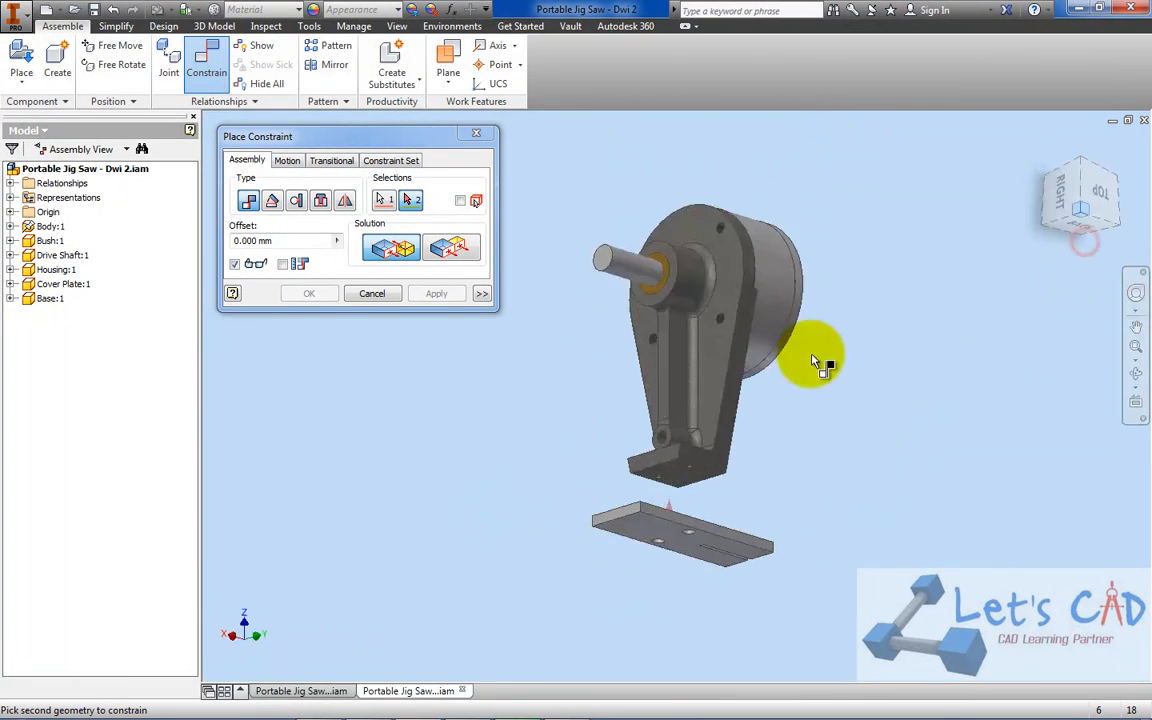
click(690, 480)
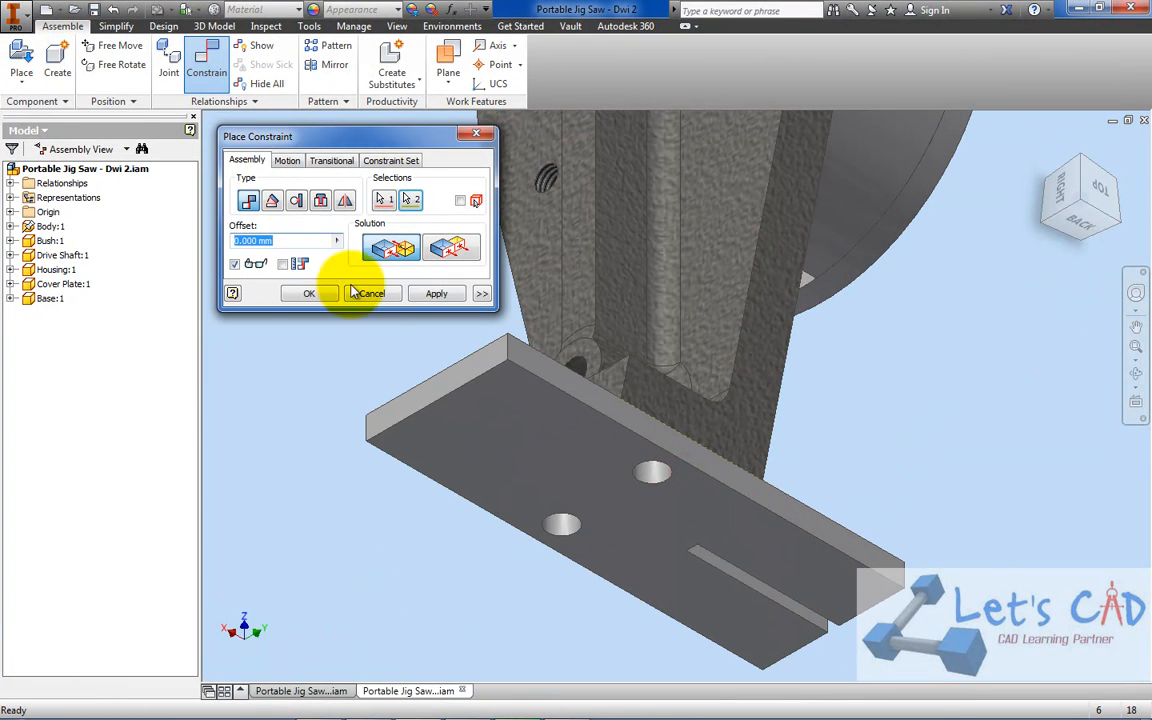
click(302, 293)
click(1046, 149)
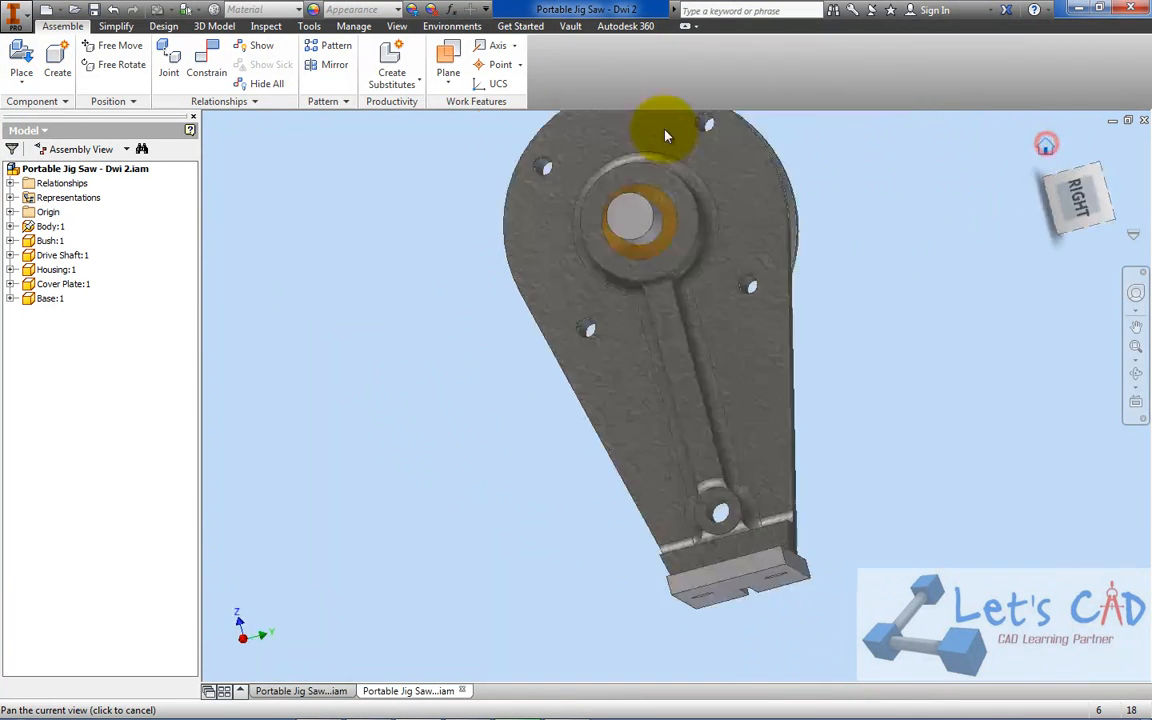
click(100, 12)
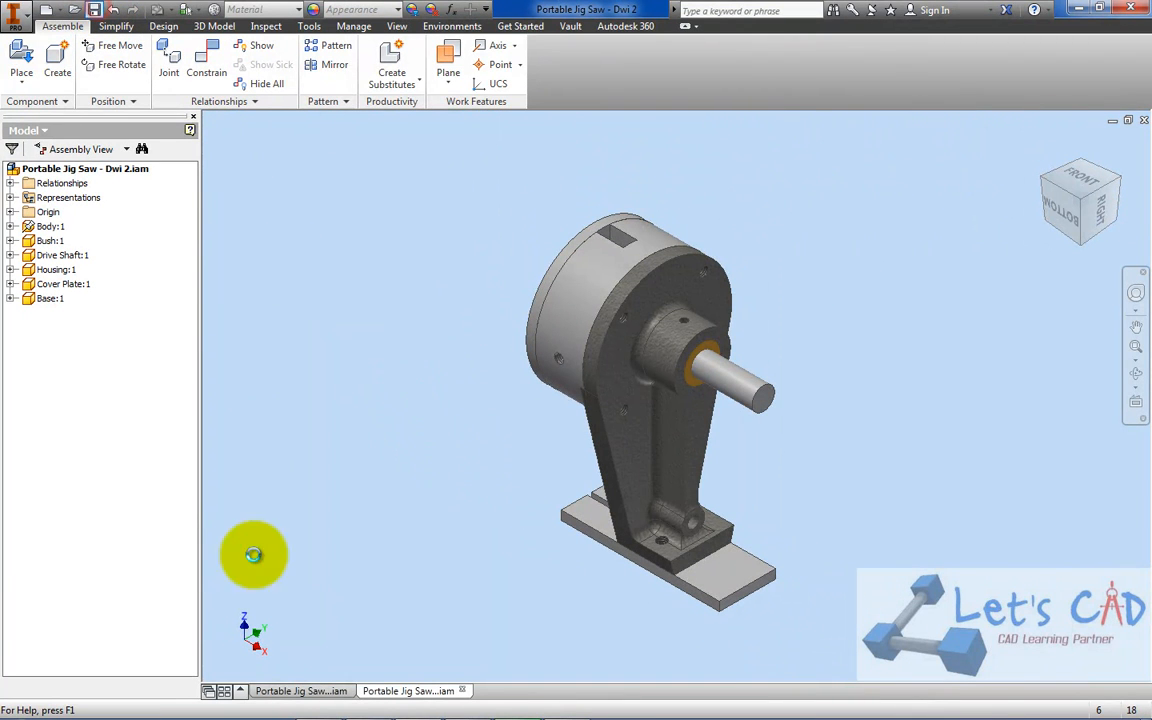
Check the parts list in PORTABLE JIG SAW.pdf, make the Eccentric visible in the Inventor reference assembly, and return to Portable Jig Saw - Dwi 2
click(568, 705)
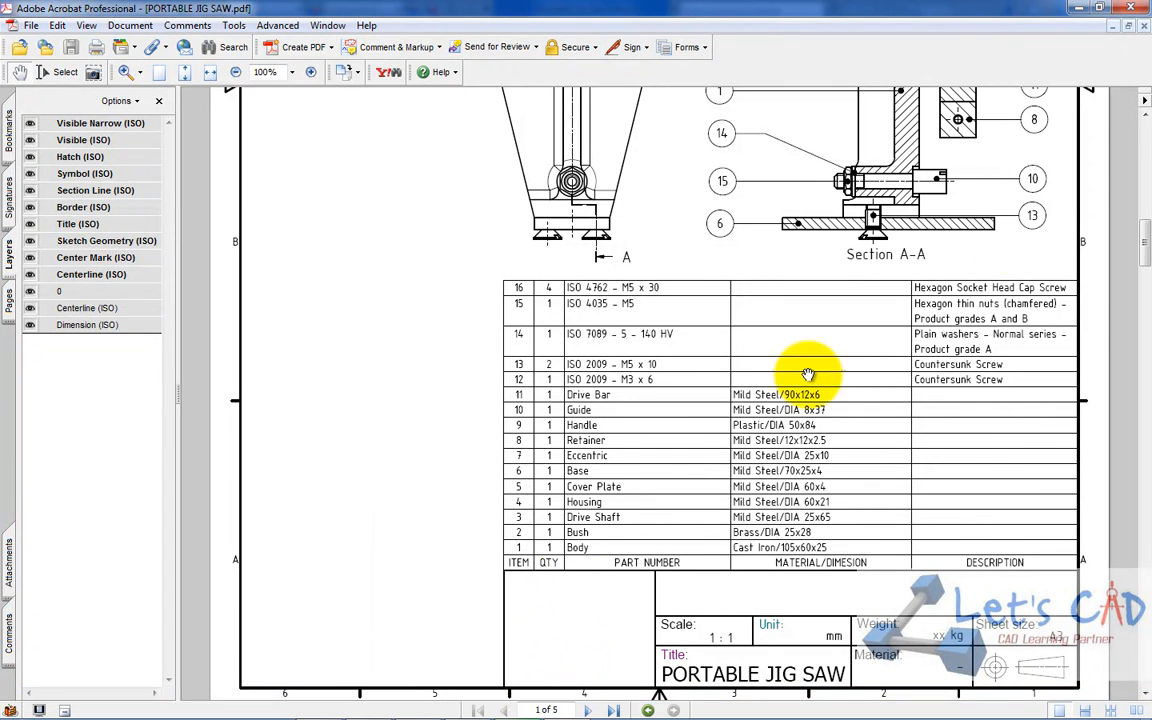
click(1078, 8)
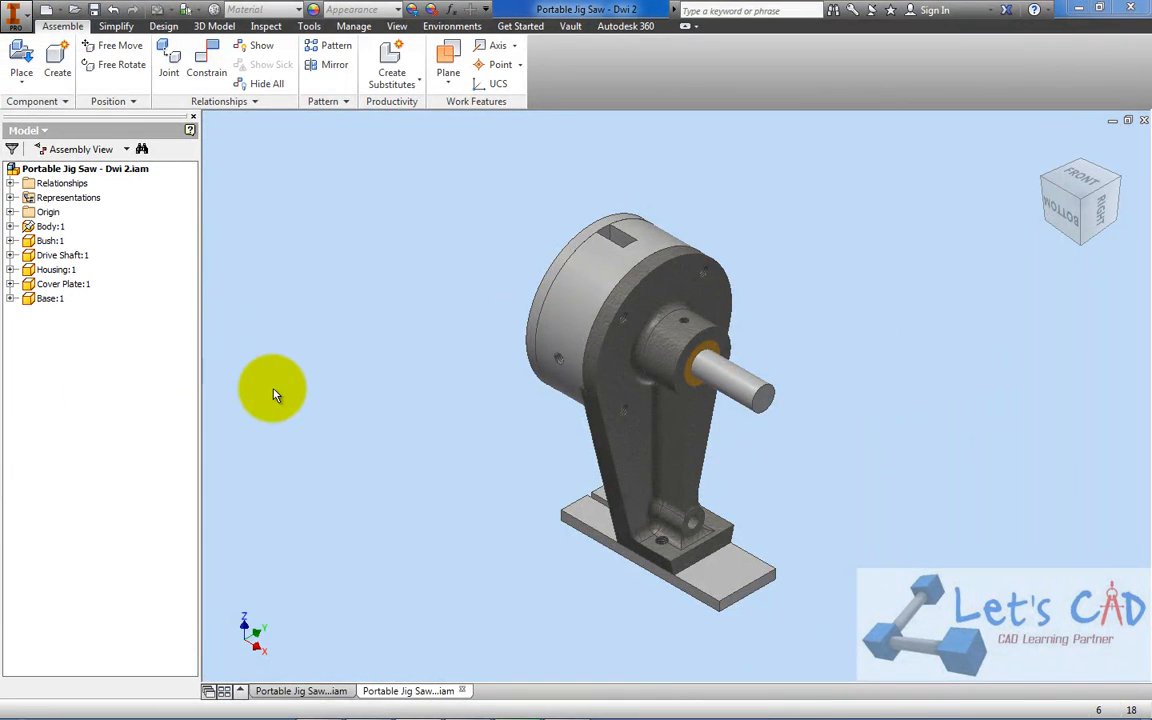
click(283, 692)
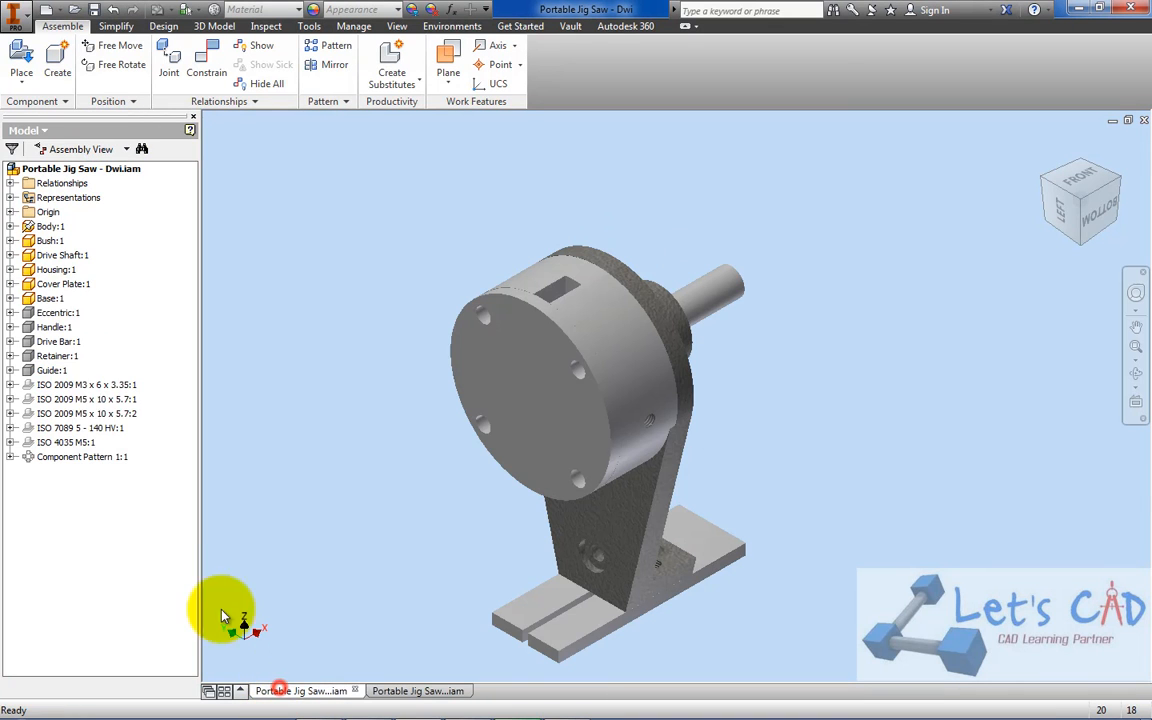
right_click(58, 312)
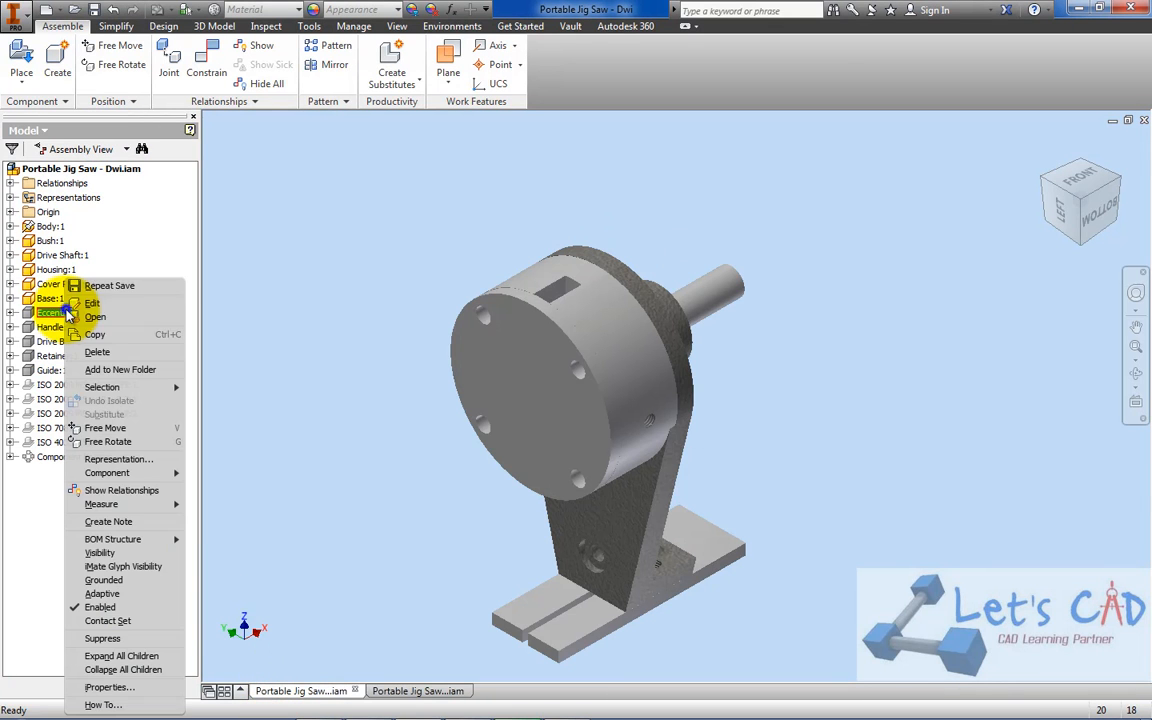
click(100, 551)
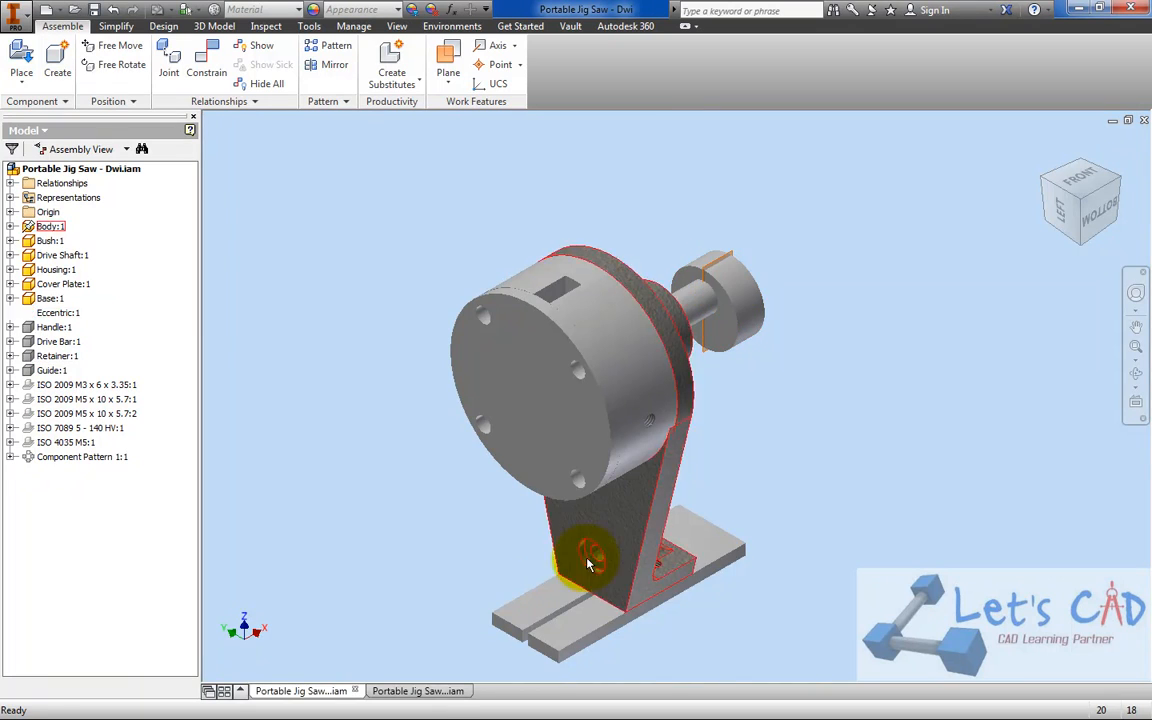
click(418, 691)
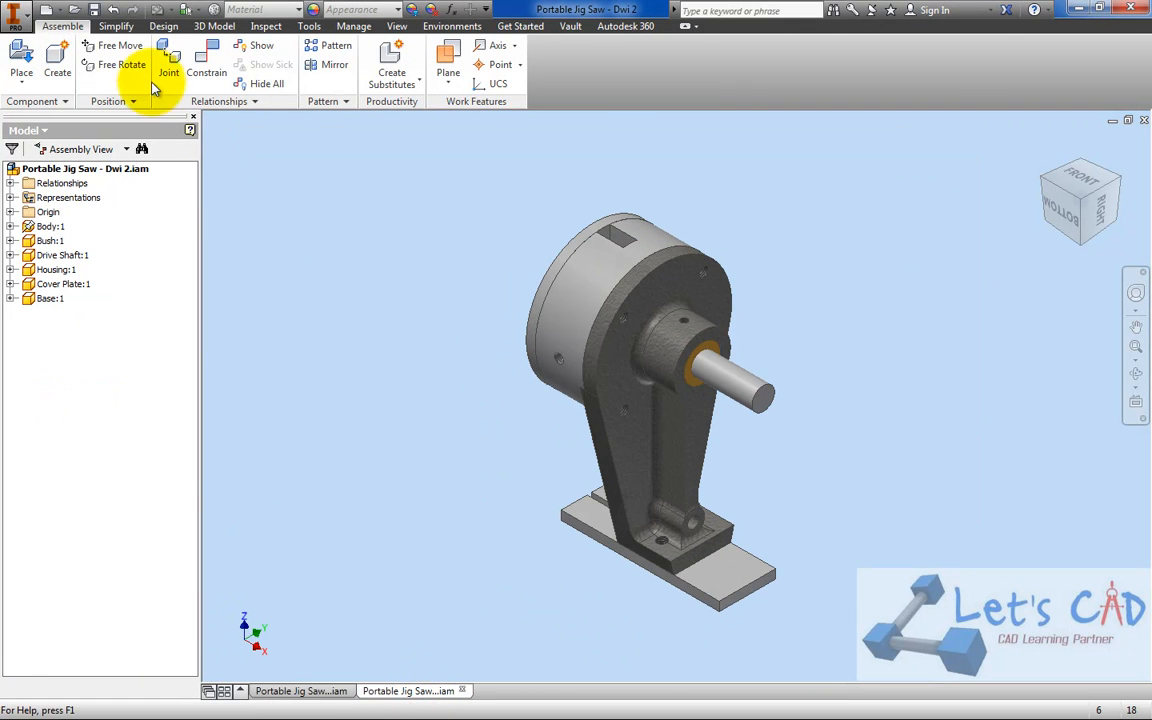
Place one Eccentric component from the Portable Jig Saw folder in free space beside the drive shaft
click(21, 55)
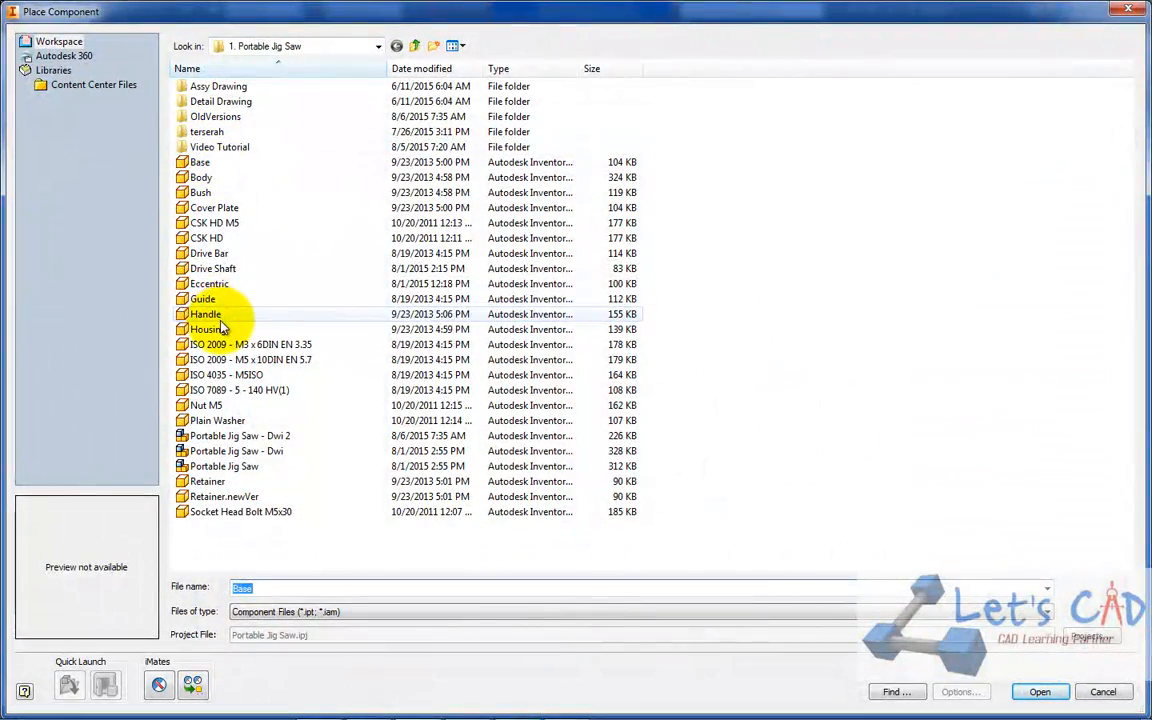
click(212, 269)
click(209, 285)
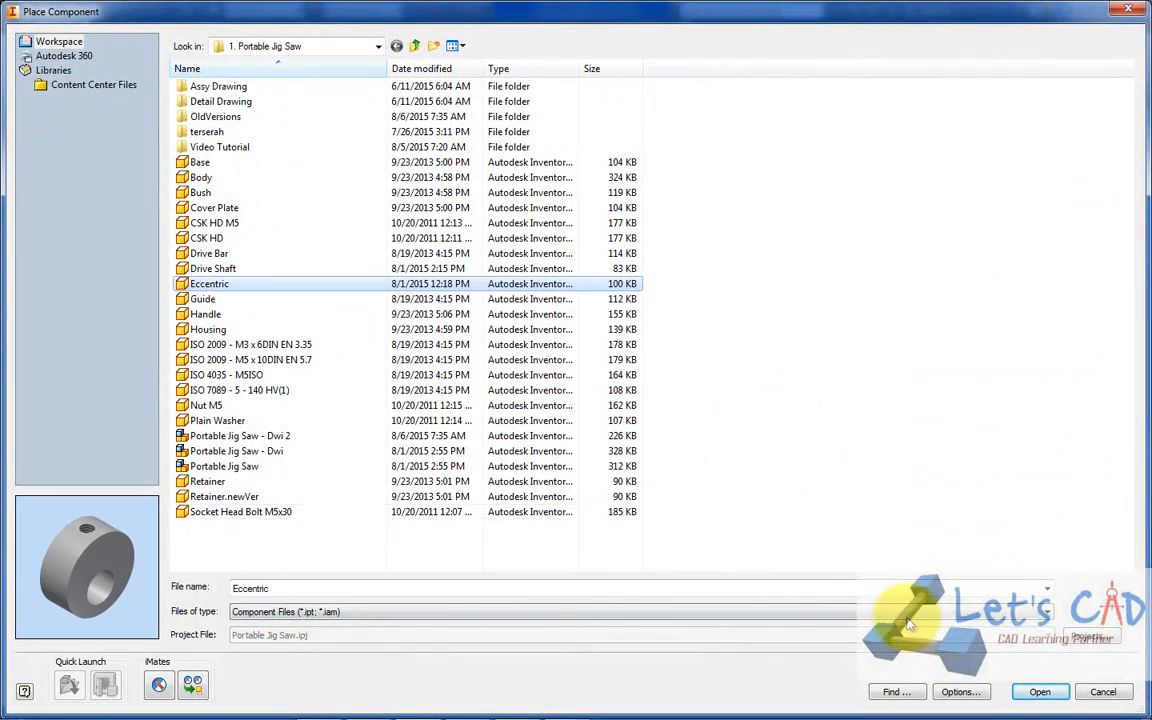
click(1039, 691)
scroll(750, 430, up, 3)
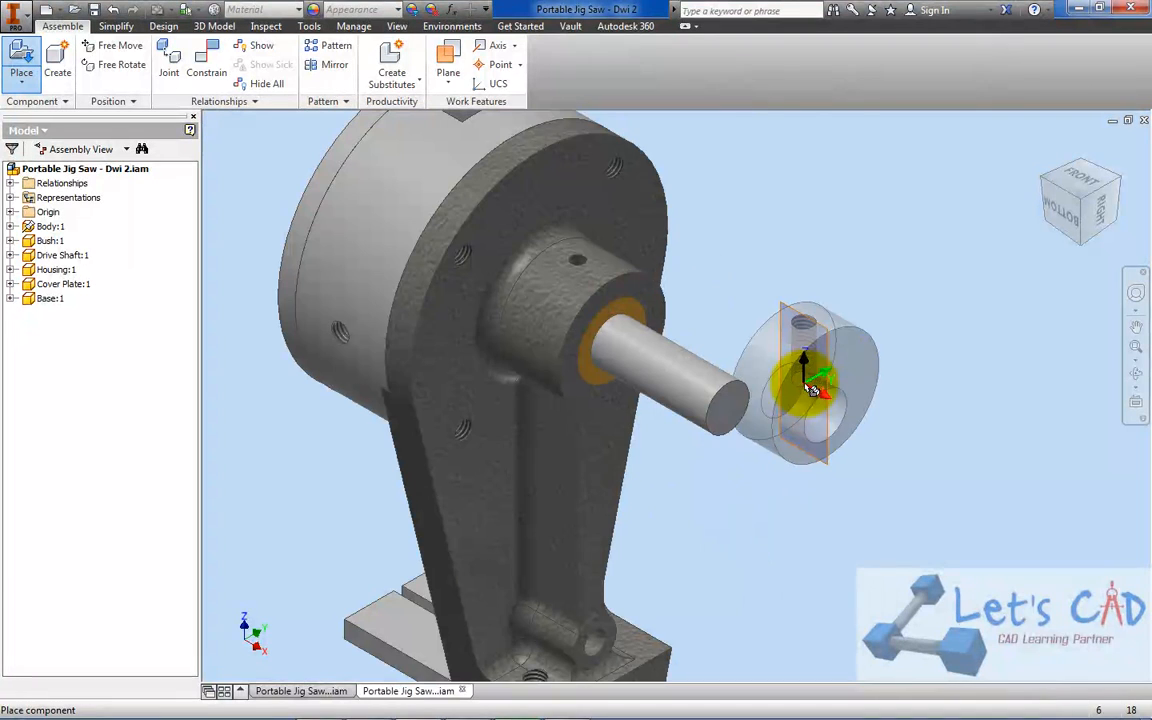
click(810, 330)
right_click(905, 210)
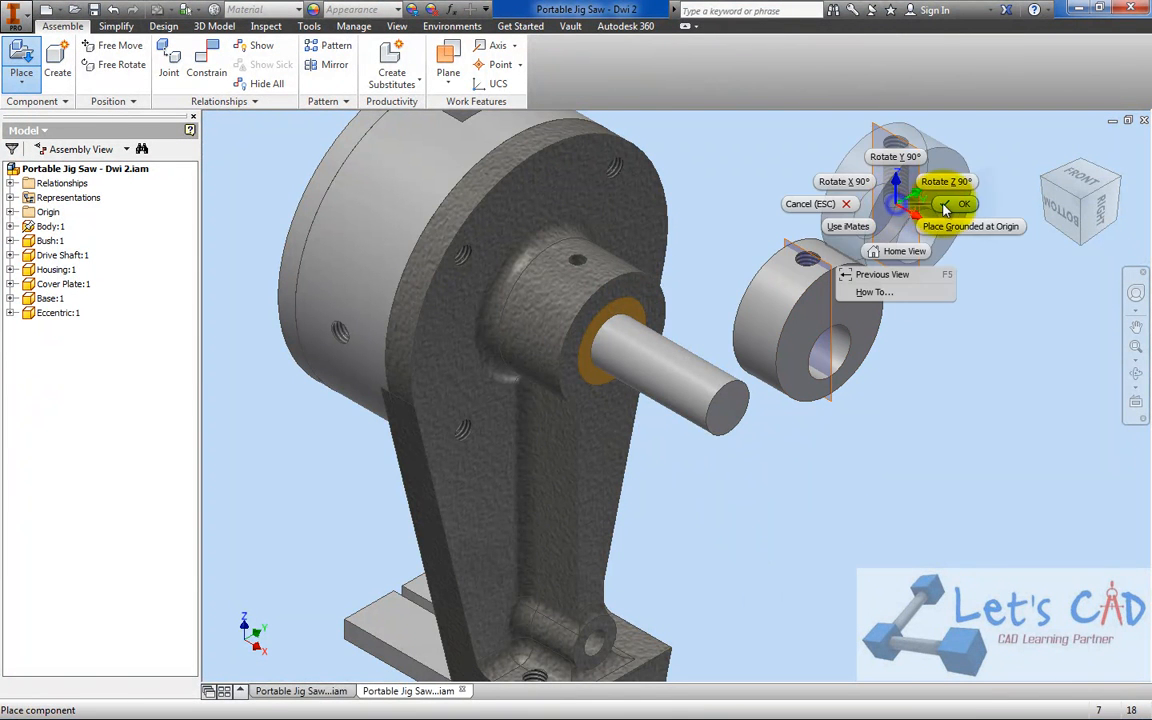
click(946, 190)
Hide the Eccentric's XZ Plane, then start saving the assembly and cancel the save
click(828, 265)
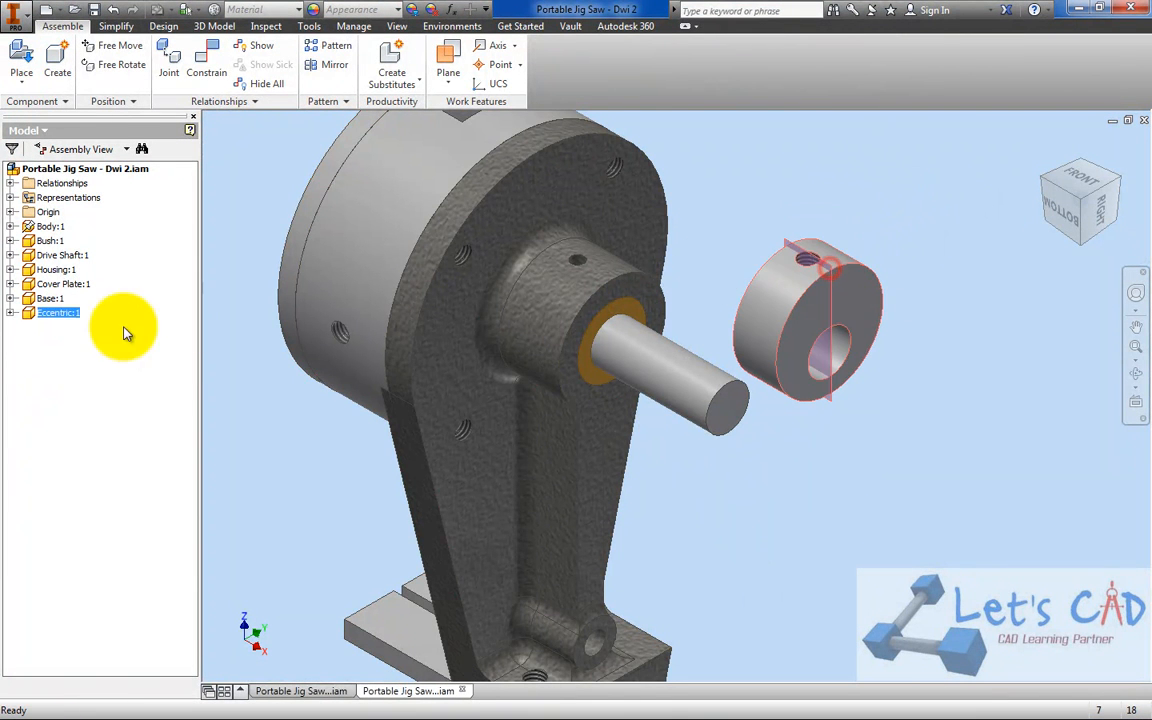
click(30, 313)
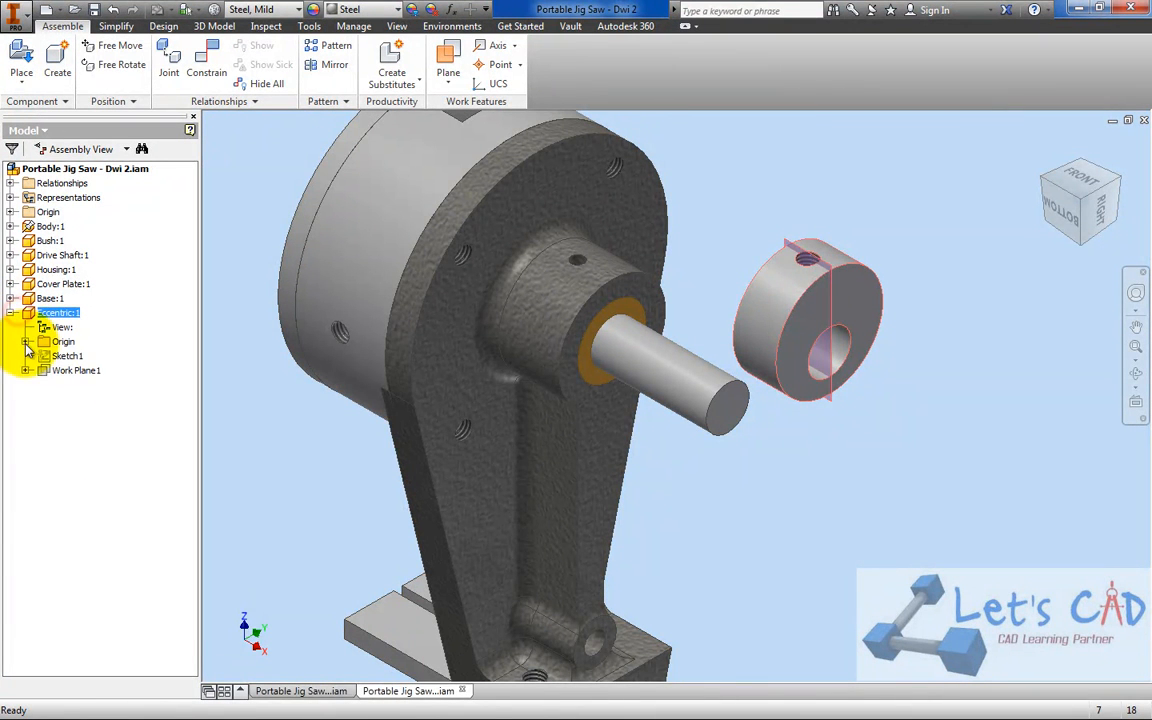
click(25, 341)
right_click(60, 369)
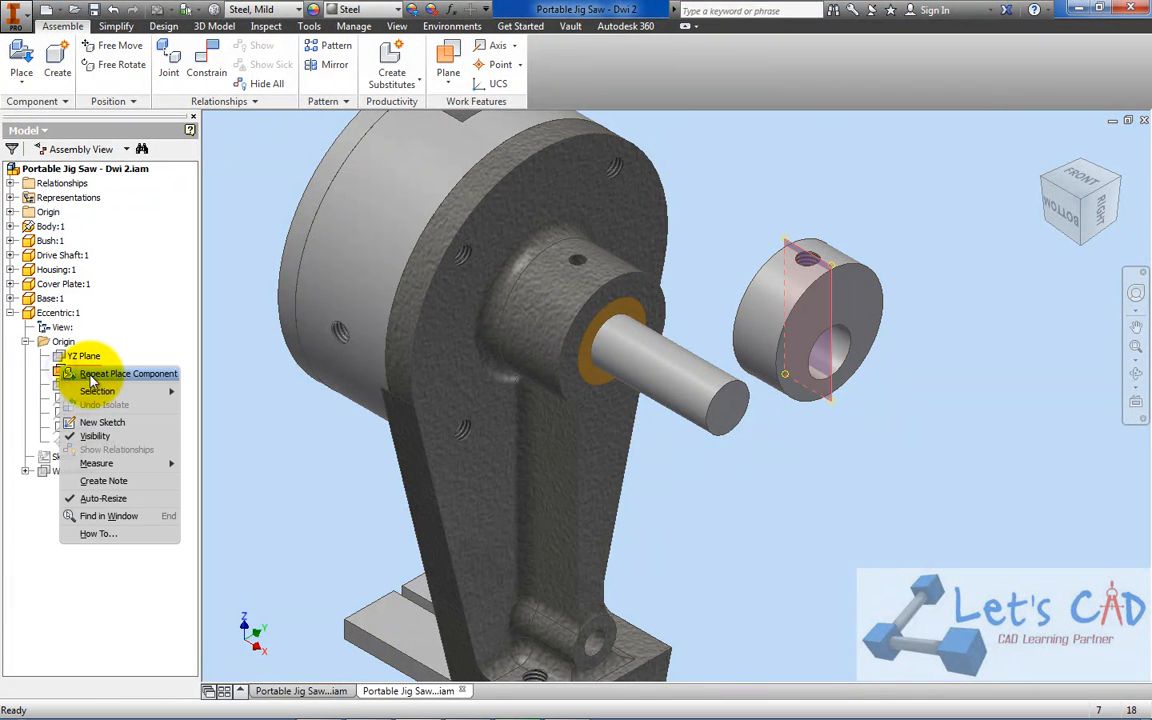
click(95, 437)
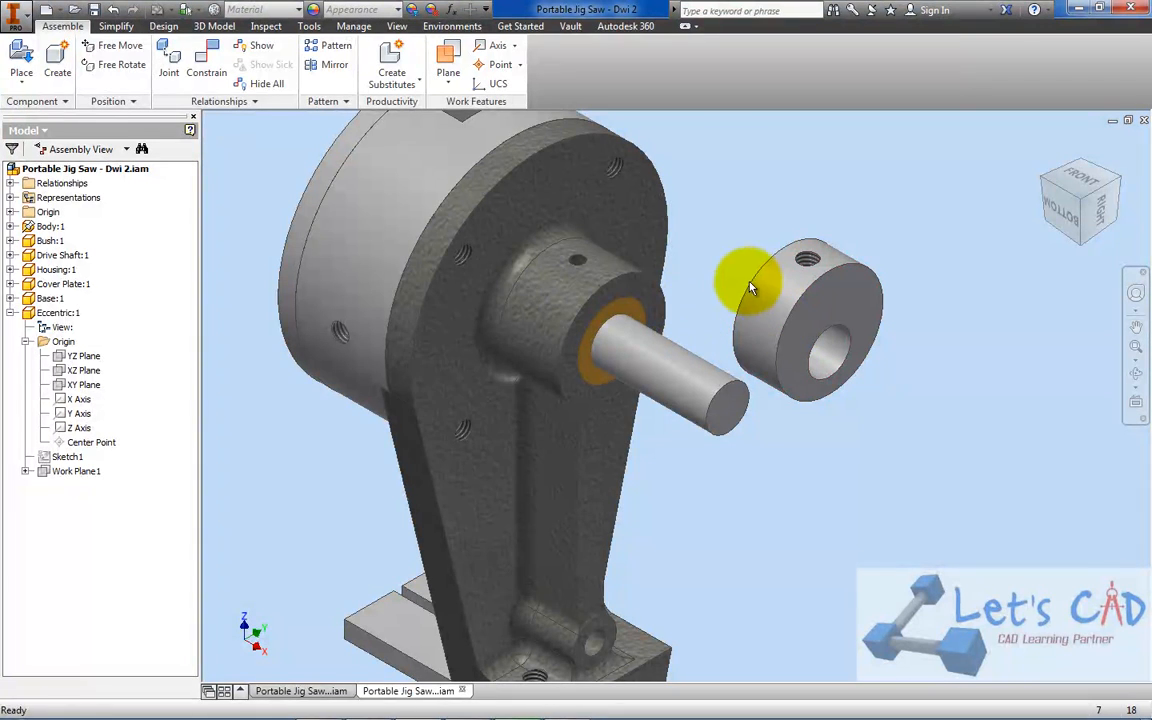
click(93, 17)
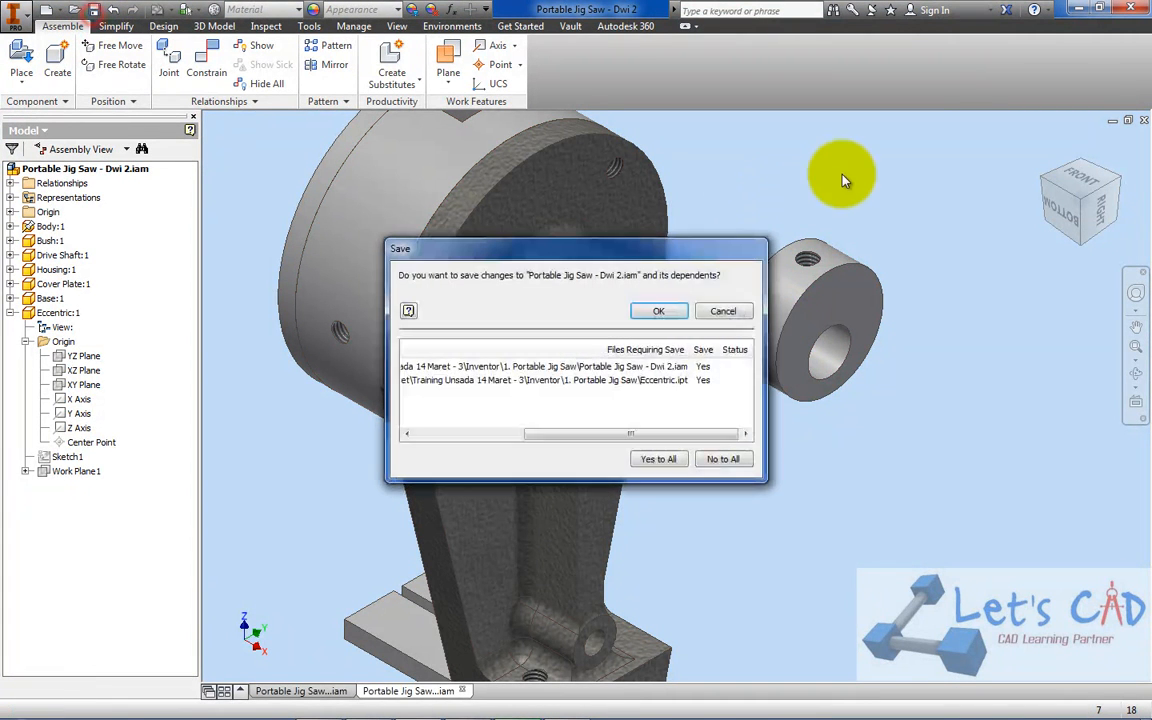
click(728, 310)
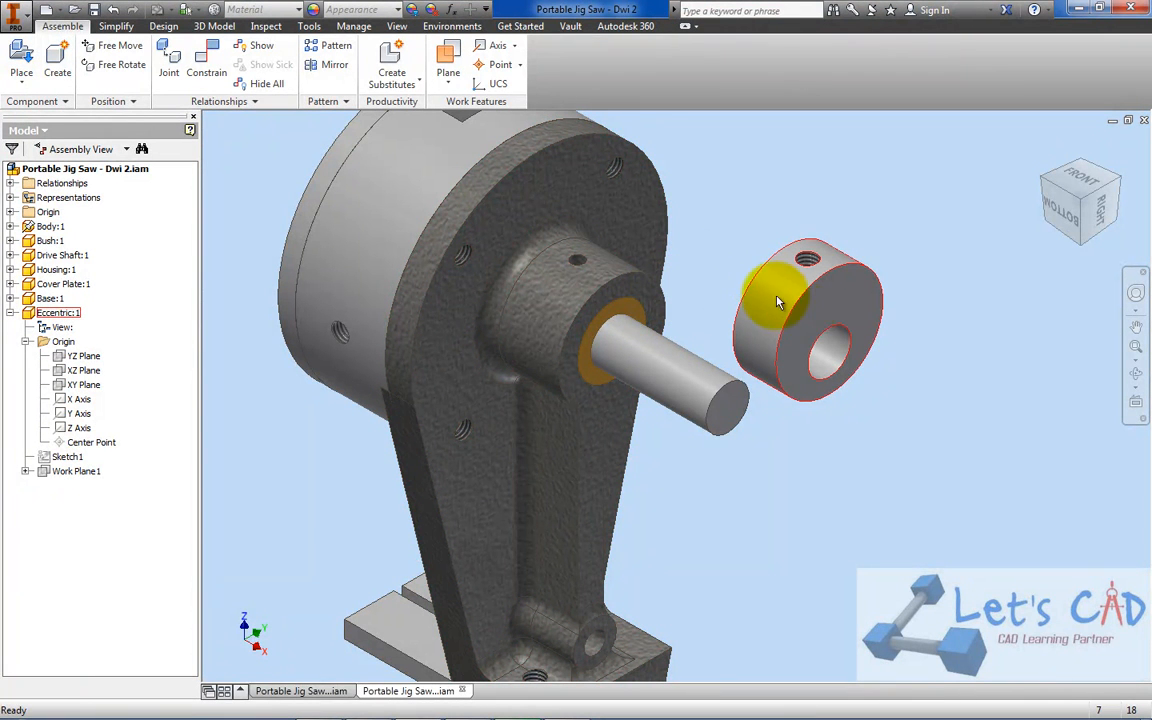
Mate the axis of the Eccentric's off-centre bore to the drive shaft's axis with a 0.000 mm offset
drag(767, 291, 718, 243)
click(207, 65)
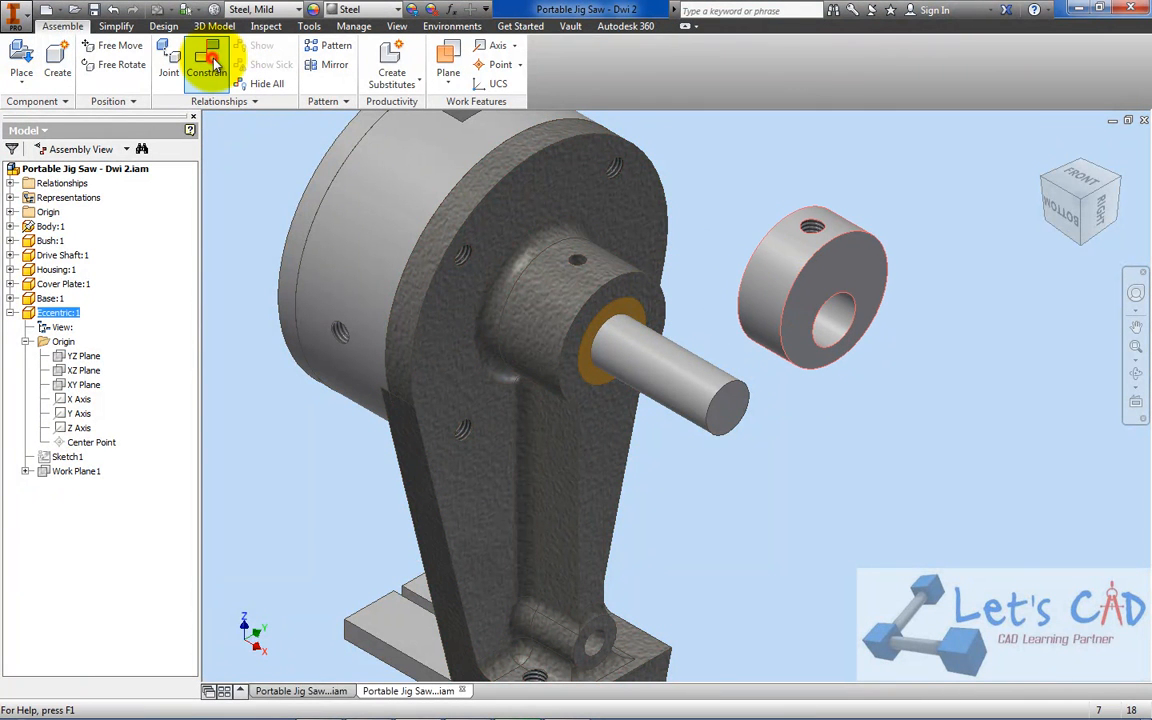
click(661, 363)
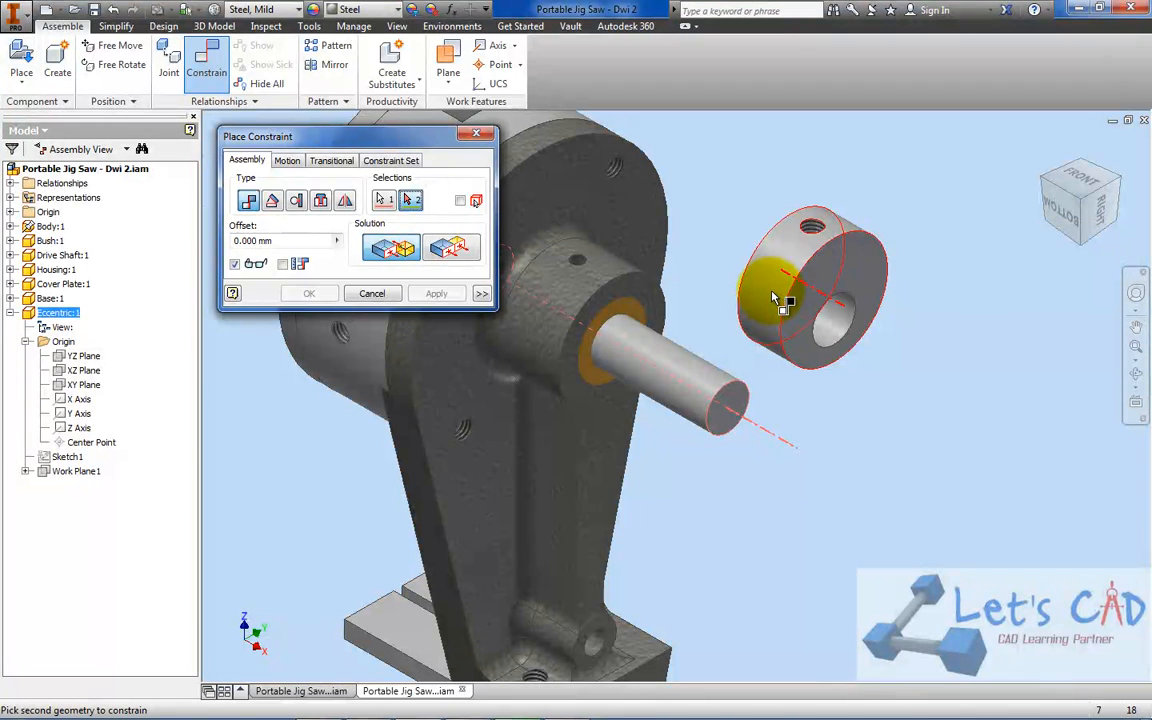
click(845, 316)
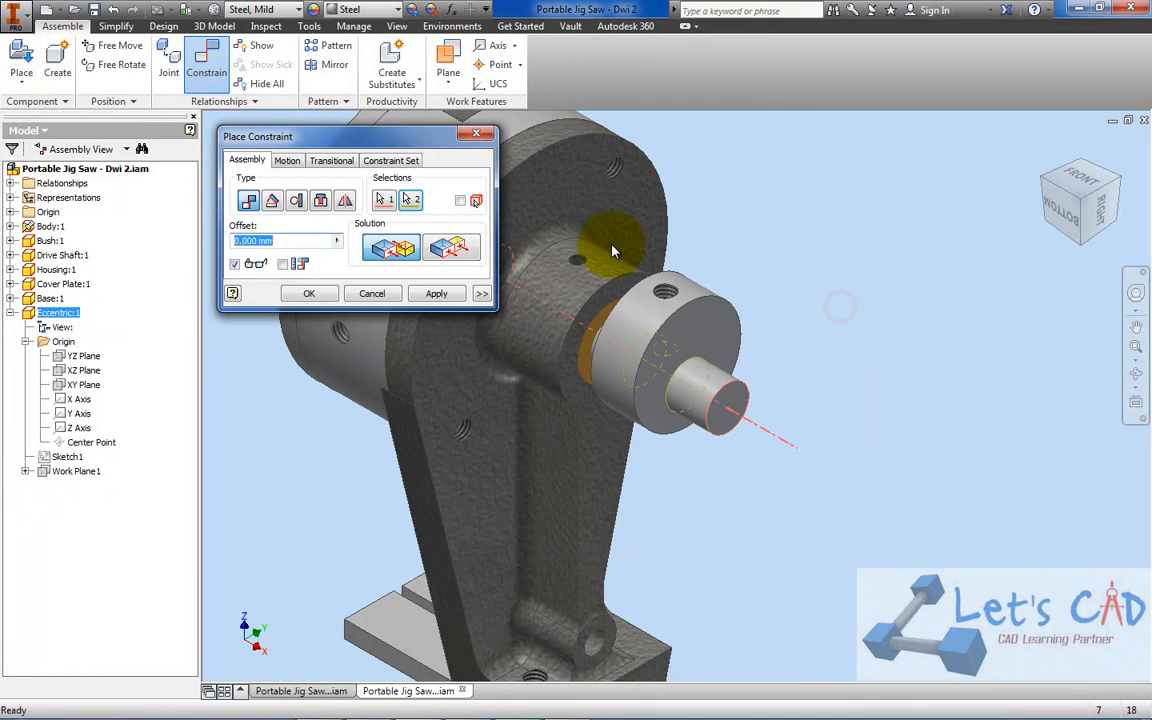
click(311, 295)
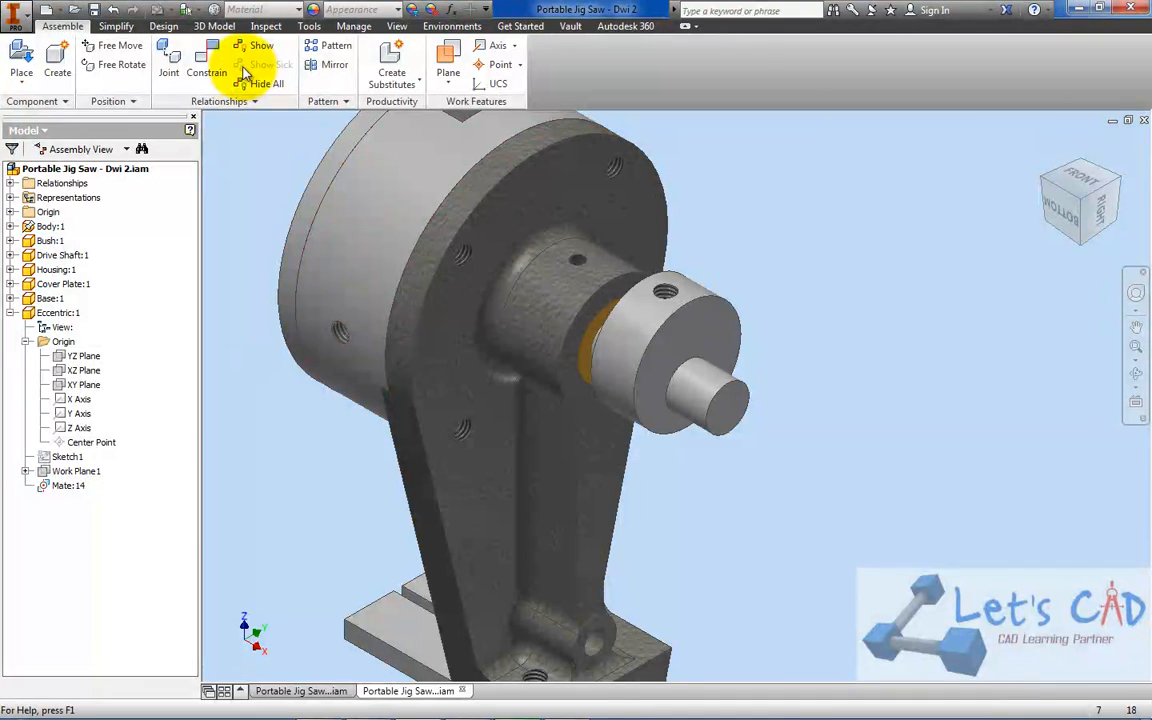
Make the Eccentric's outer face flush with the drive shaft's end face at a 0.000 mm offset
click(218, 66)
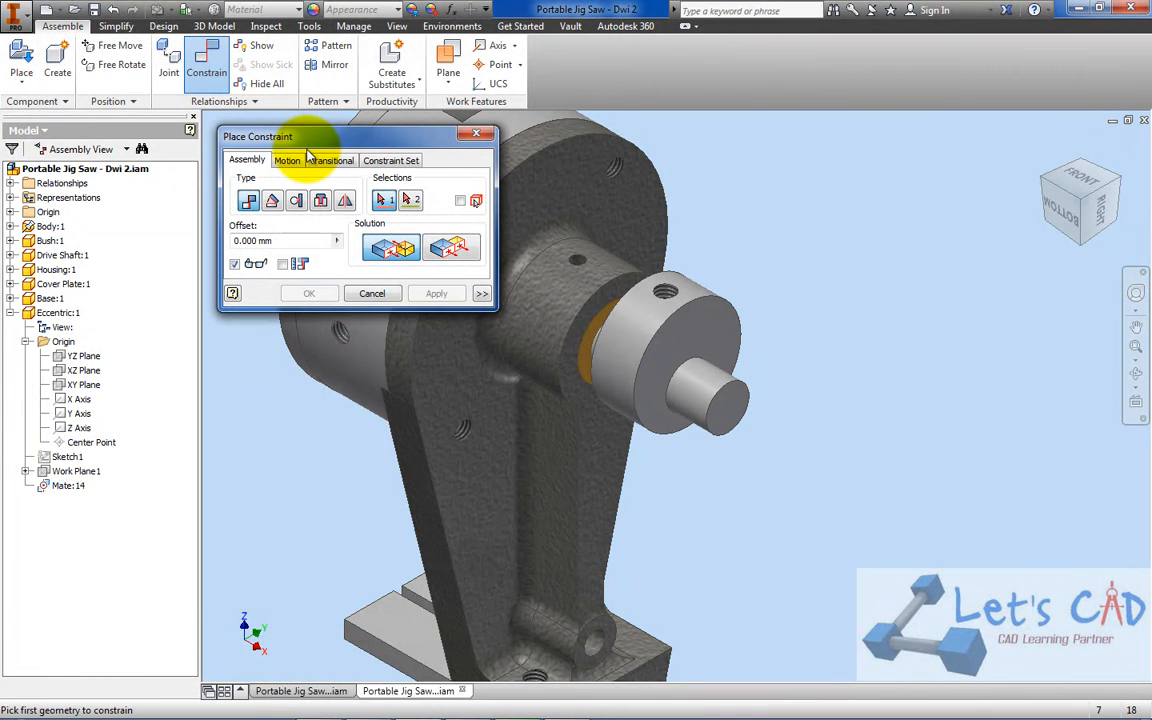
click(719, 326)
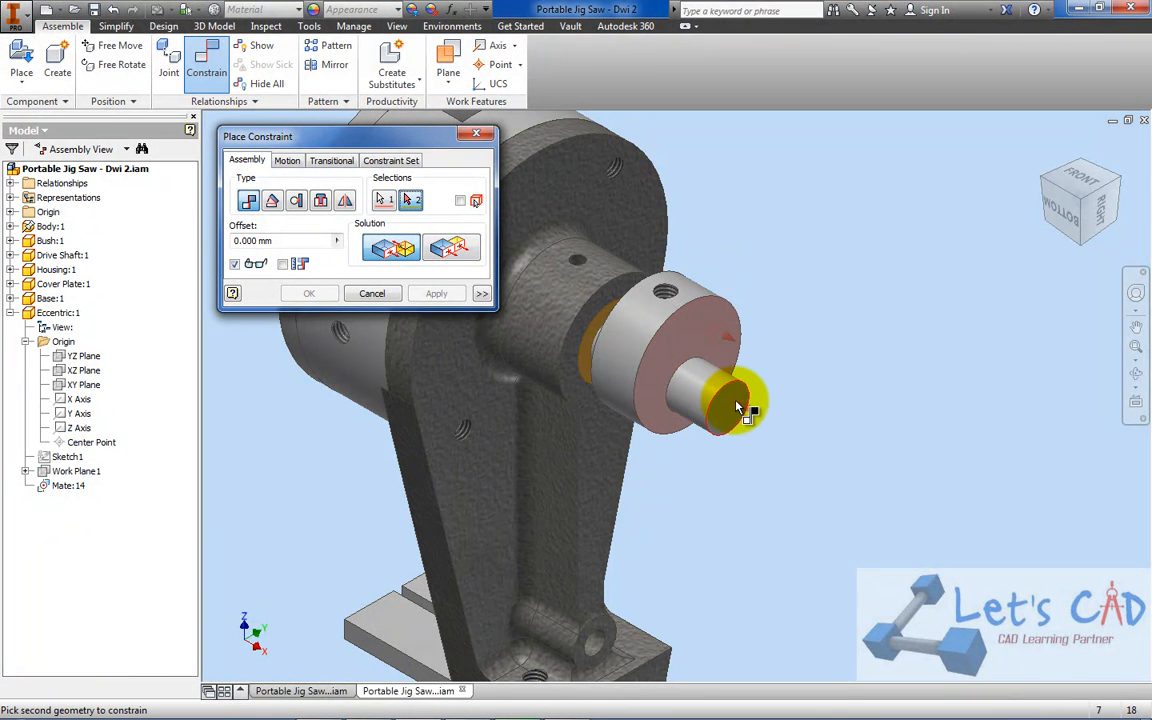
click(746, 391)
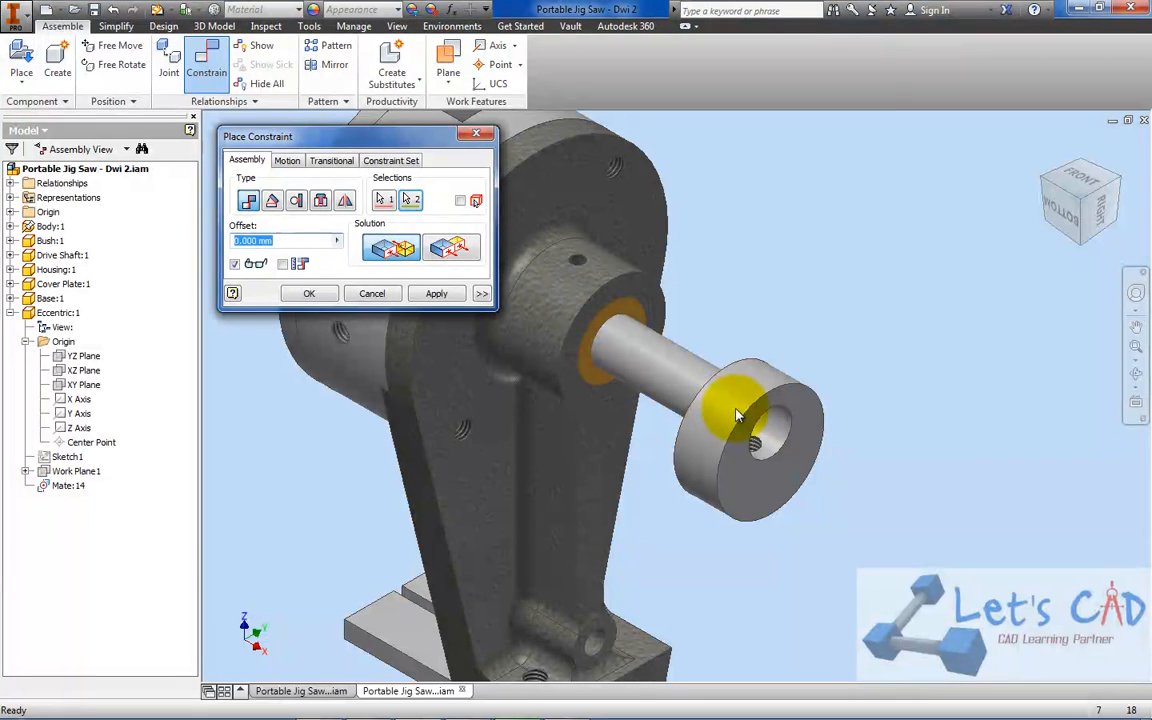
click(462, 255)
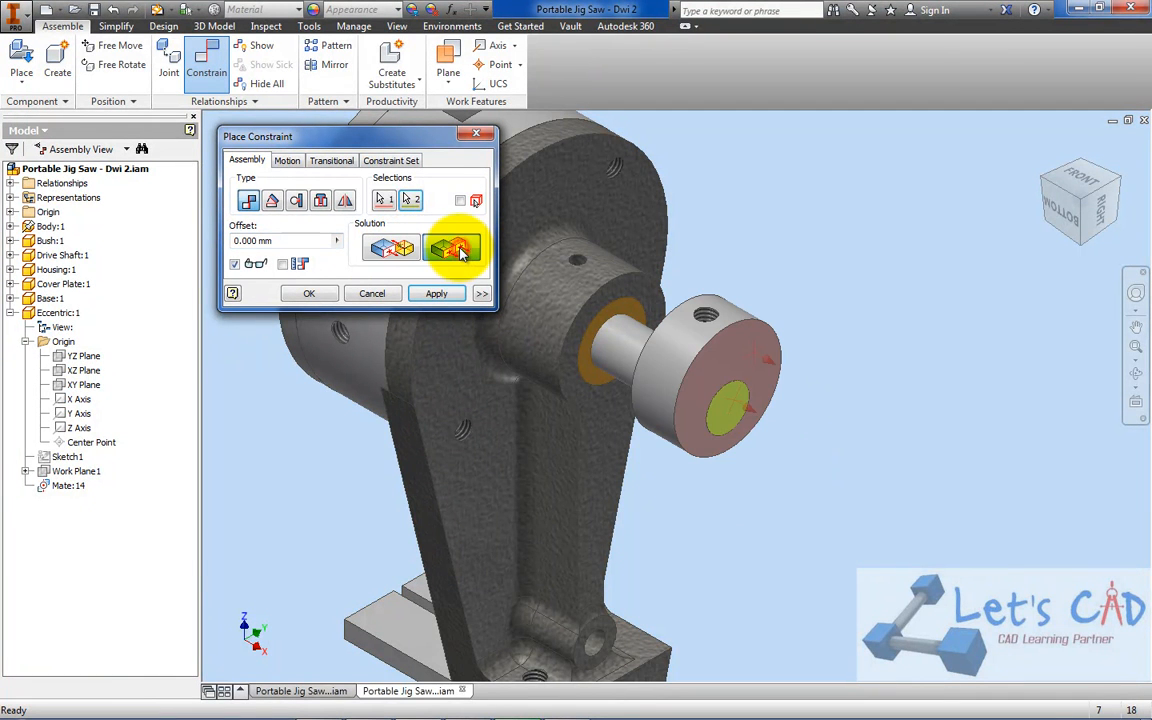
click(312, 296)
Turn off the Enabled state of the Body, Housing and Bush so the drive shaft can be seen through them
middle_drag(564, 286, 642, 406)
click(716, 231)
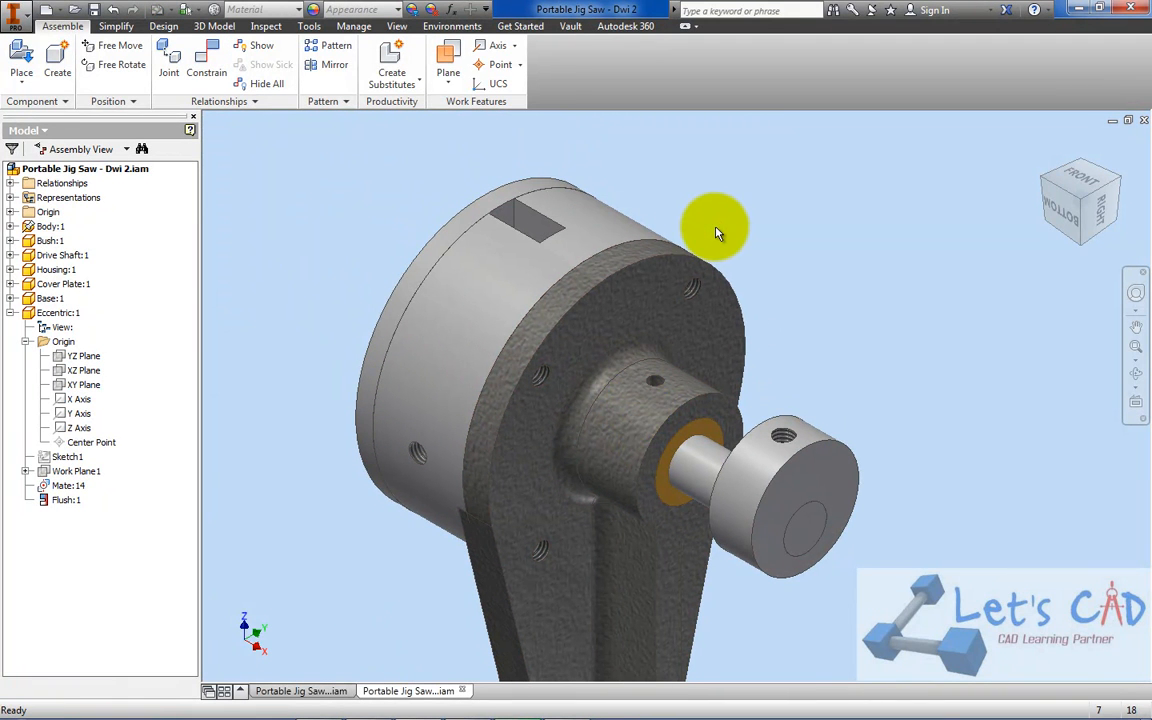
right_click(632, 266)
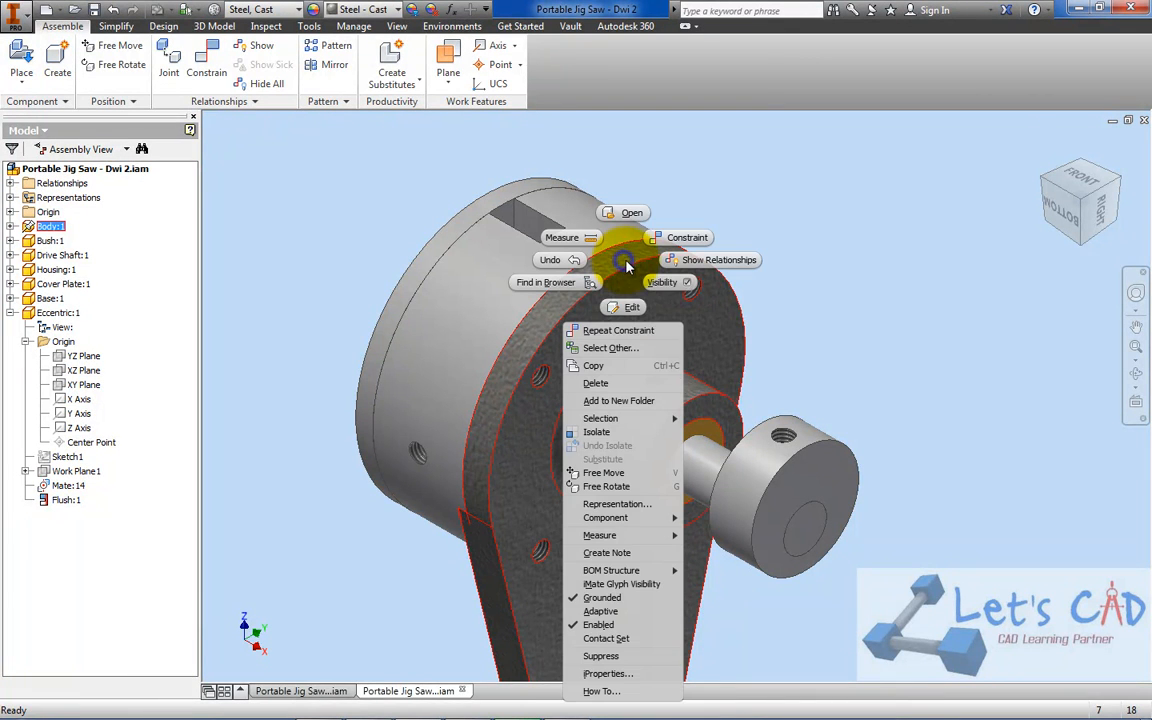
click(585, 622)
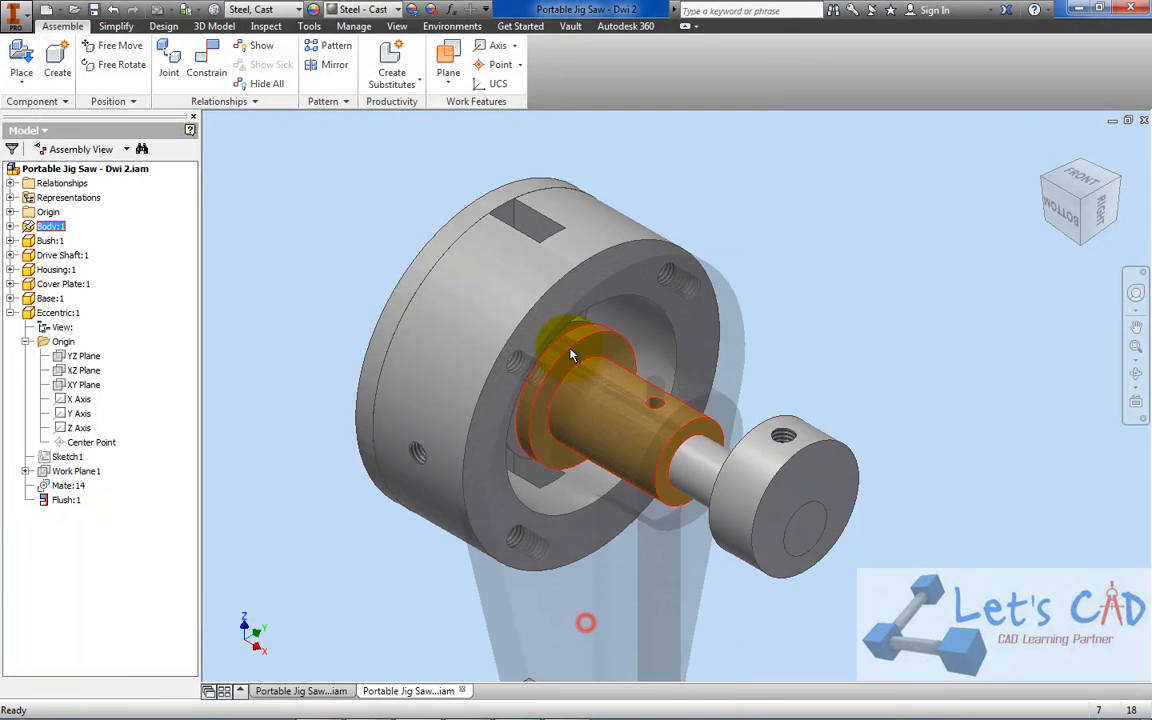
right_click(587, 212)
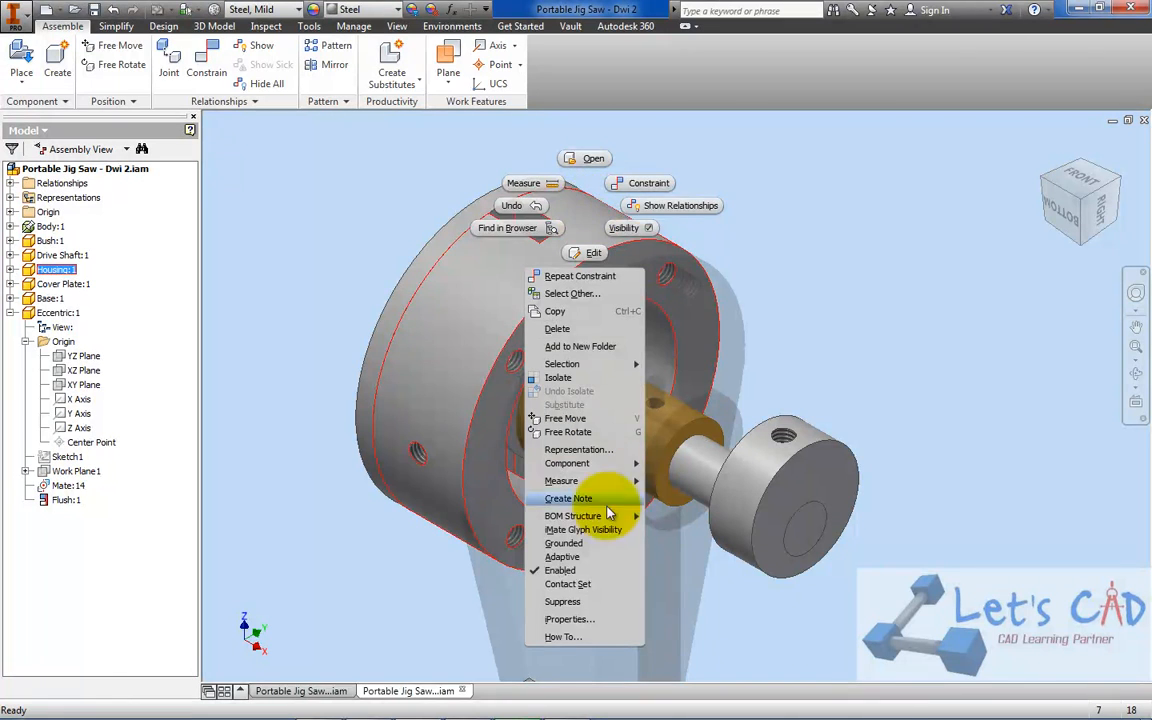
click(587, 574)
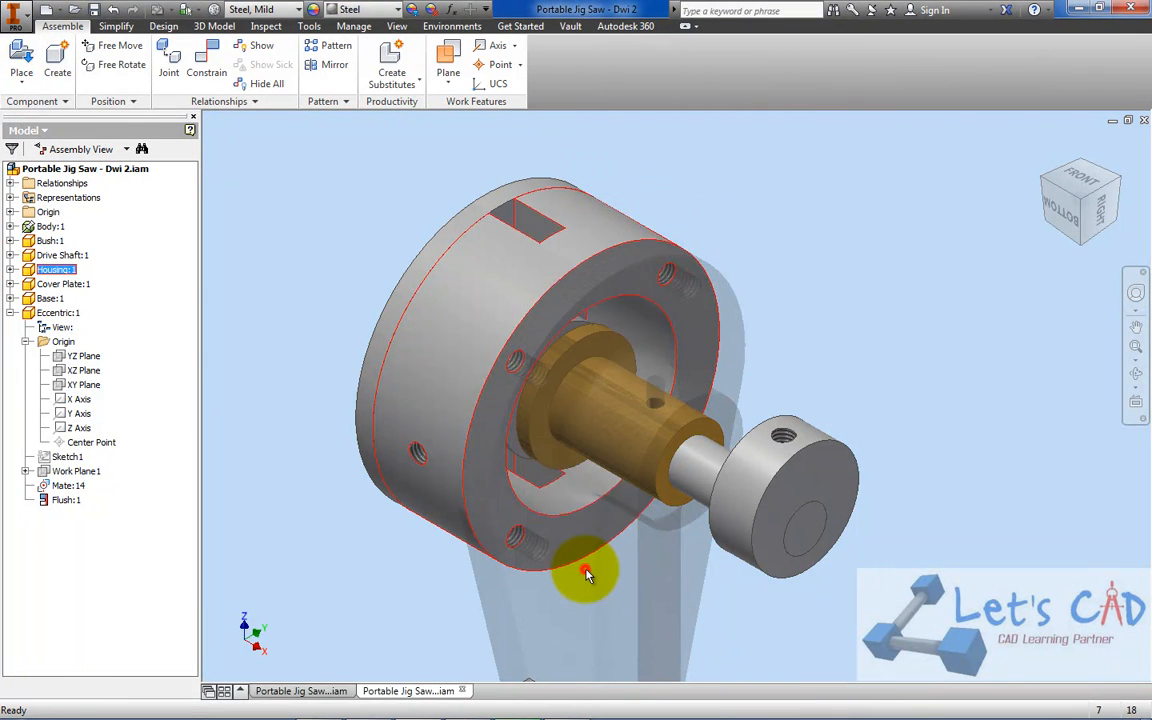
right_click(600, 411)
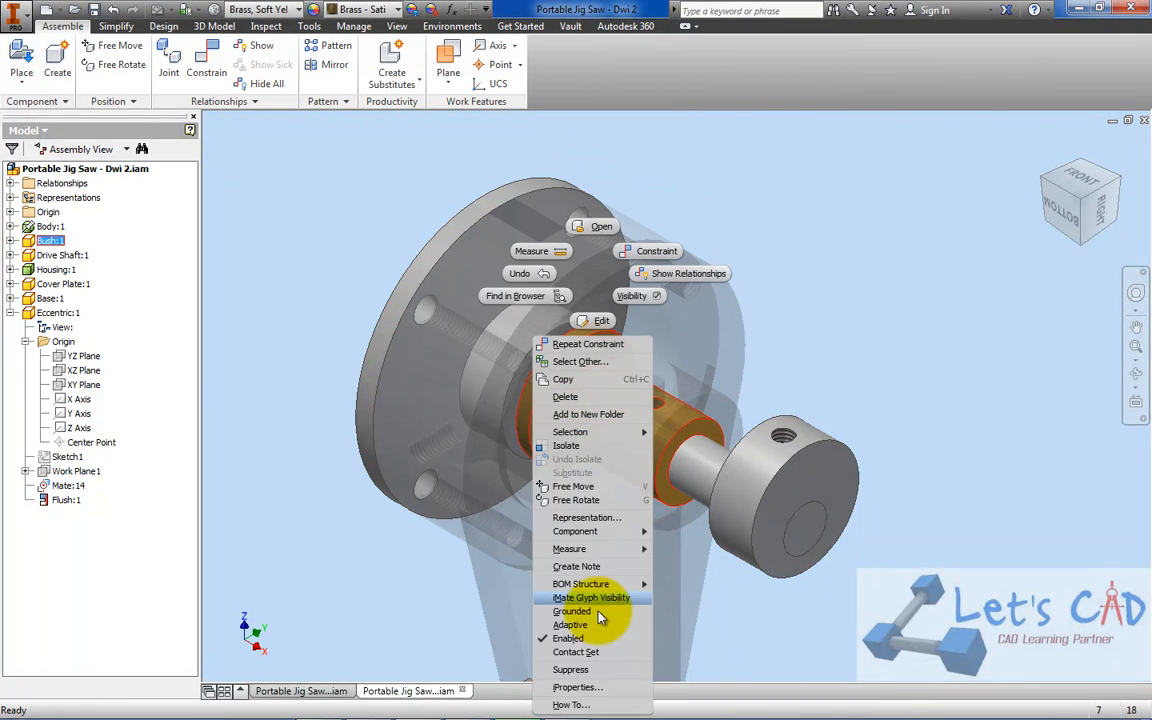
click(596, 638)
Rotate the Eccentric and the drive shaft by hand to test whether they turn independently
mouse_move(751, 458)
mouse_down()
mouse_move(882, 527)
mouse_move(745, 445)
mouse_up()
drag(538, 343, 640, 313)
mouse_move(615, 390)
mouse_down()
mouse_move(548, 386)
mouse_move(527, 411)
mouse_move(595, 380)
mouse_up()
drag(795, 440, 546, 331)
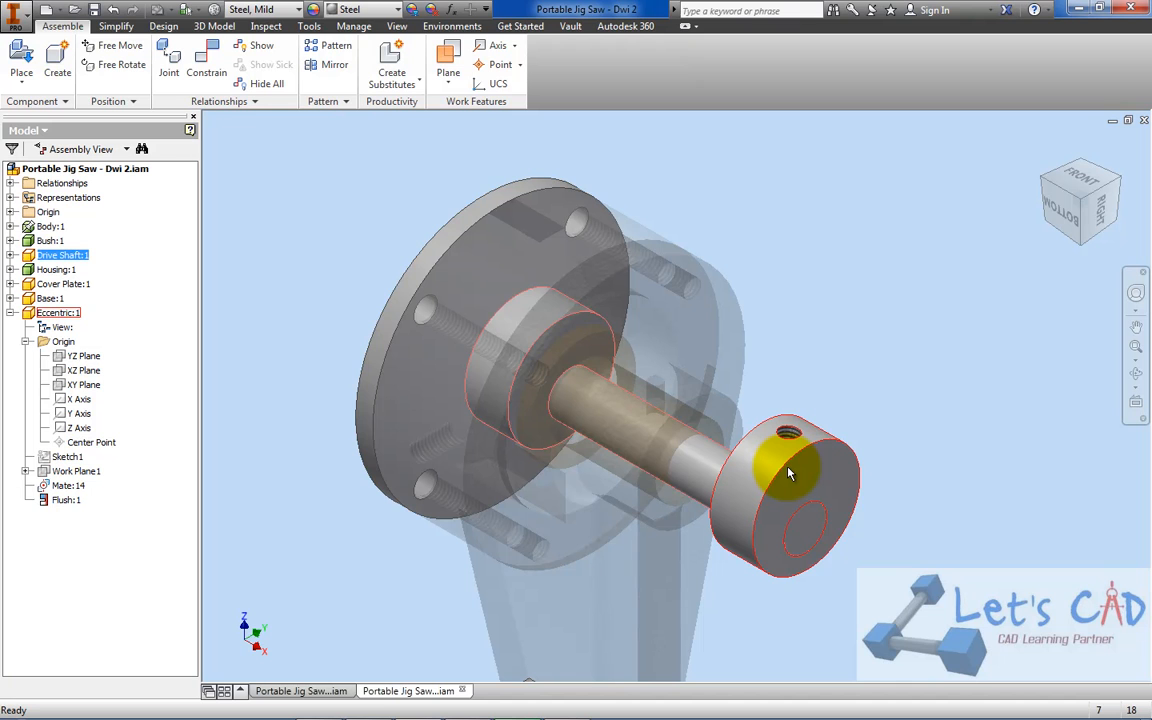
drag(790, 474, 838, 382)
drag(536, 327, 555, 318)
Make the XZ Plane in the Eccentric's Origin folder visible
click(60, 255)
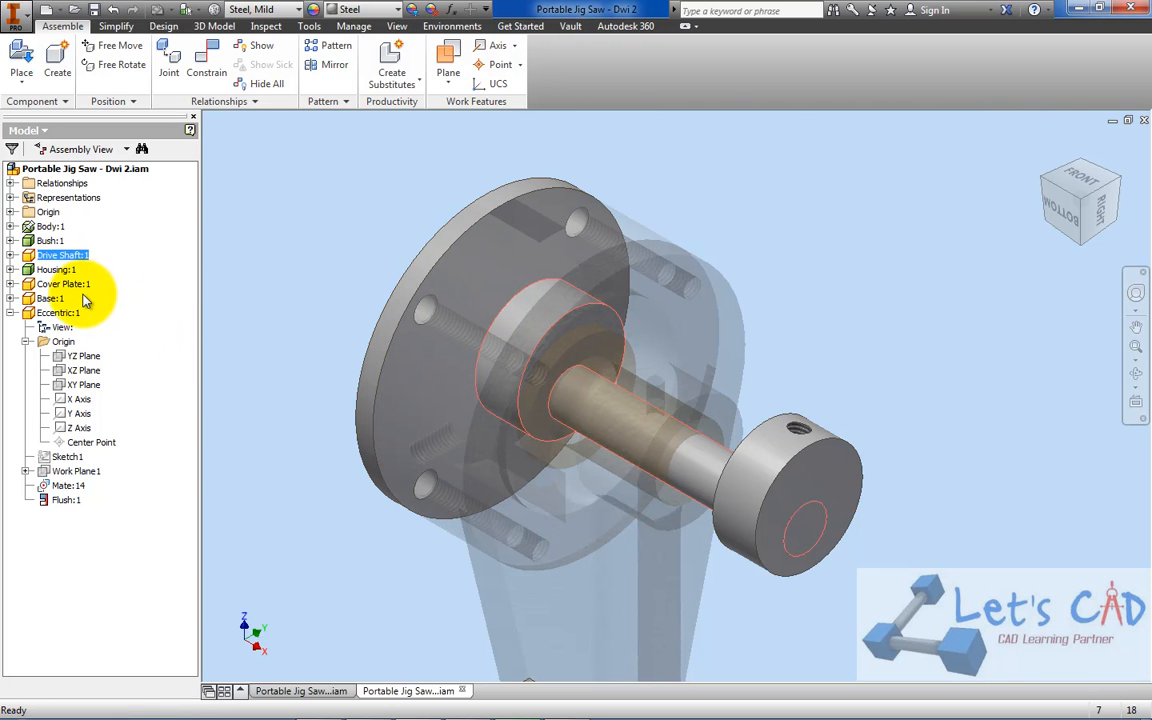
click(70, 314)
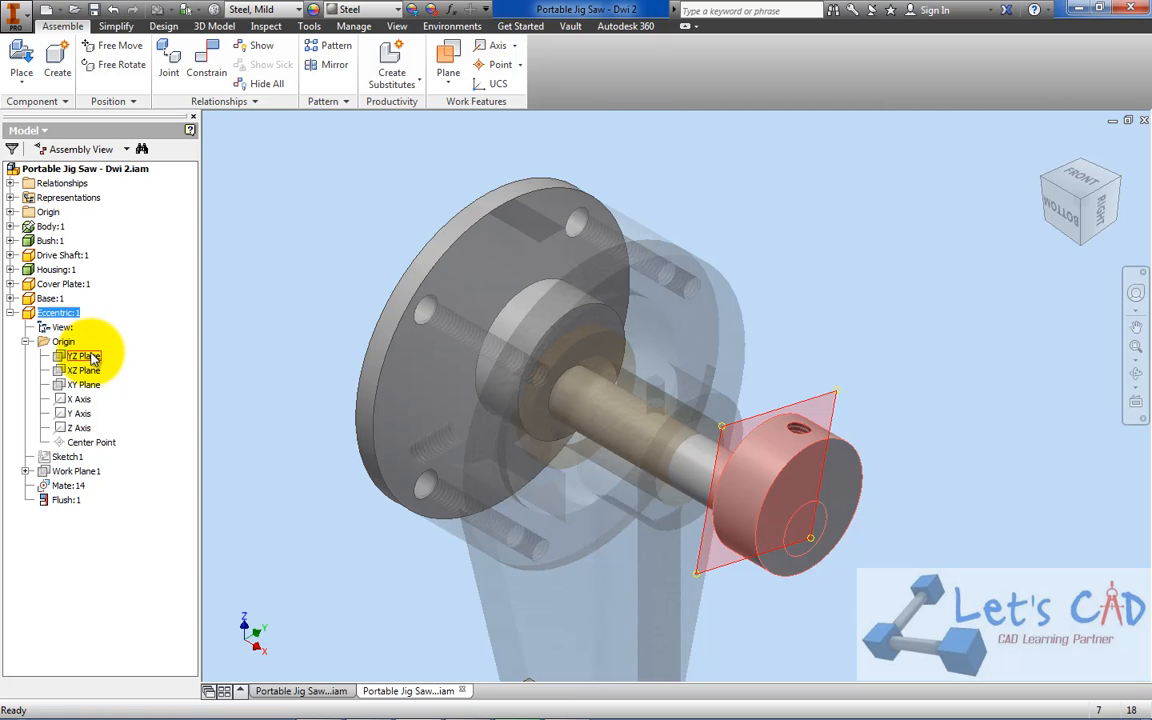
click(86, 371)
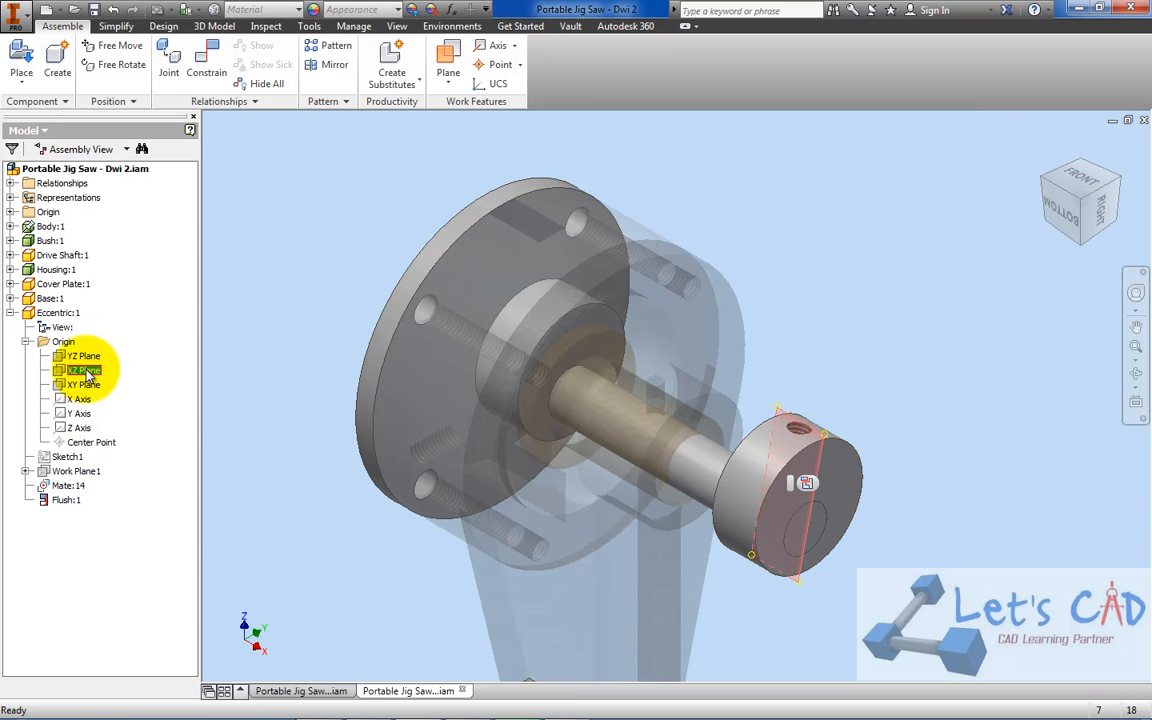
right_click(88, 373)
click(130, 437)
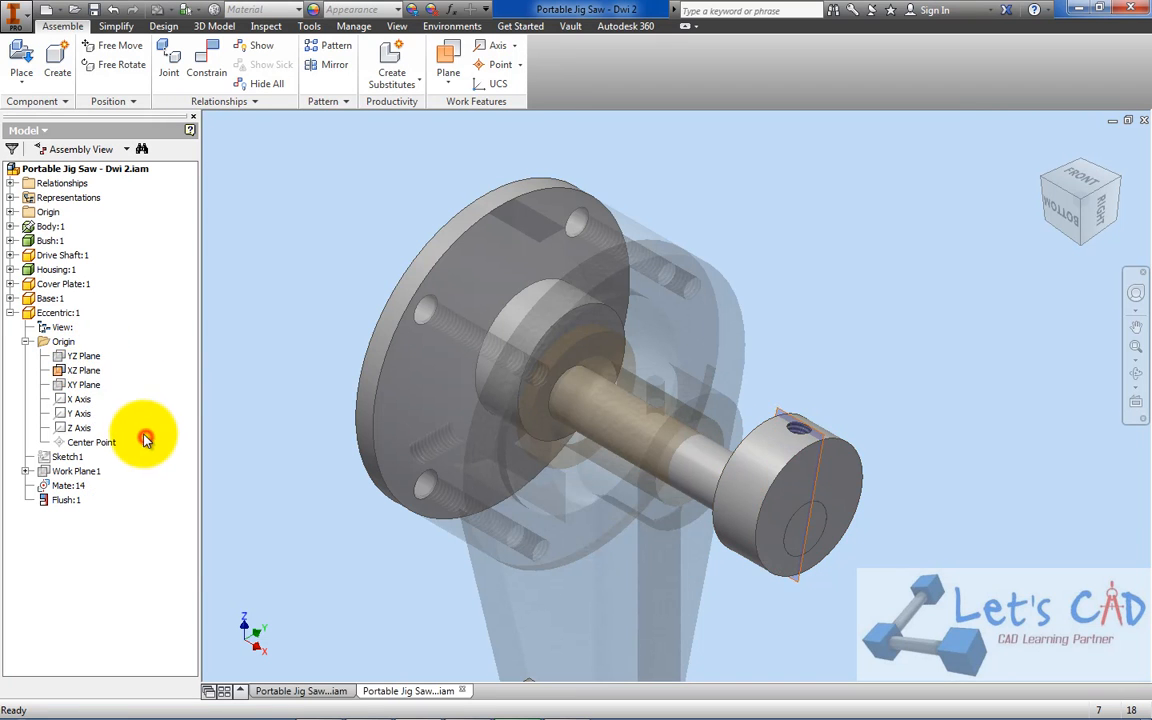
Make the XZ Plane in the Drive Shaft's Origin folder visible
click(66, 256)
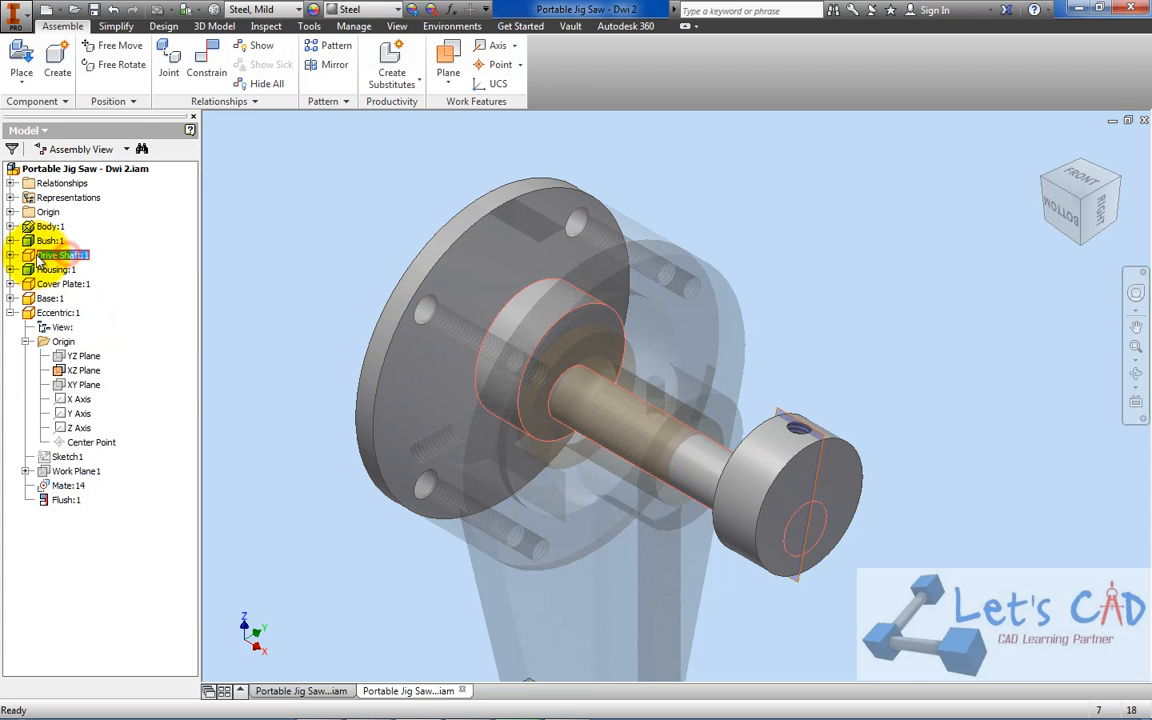
click(10, 255)
click(25, 284)
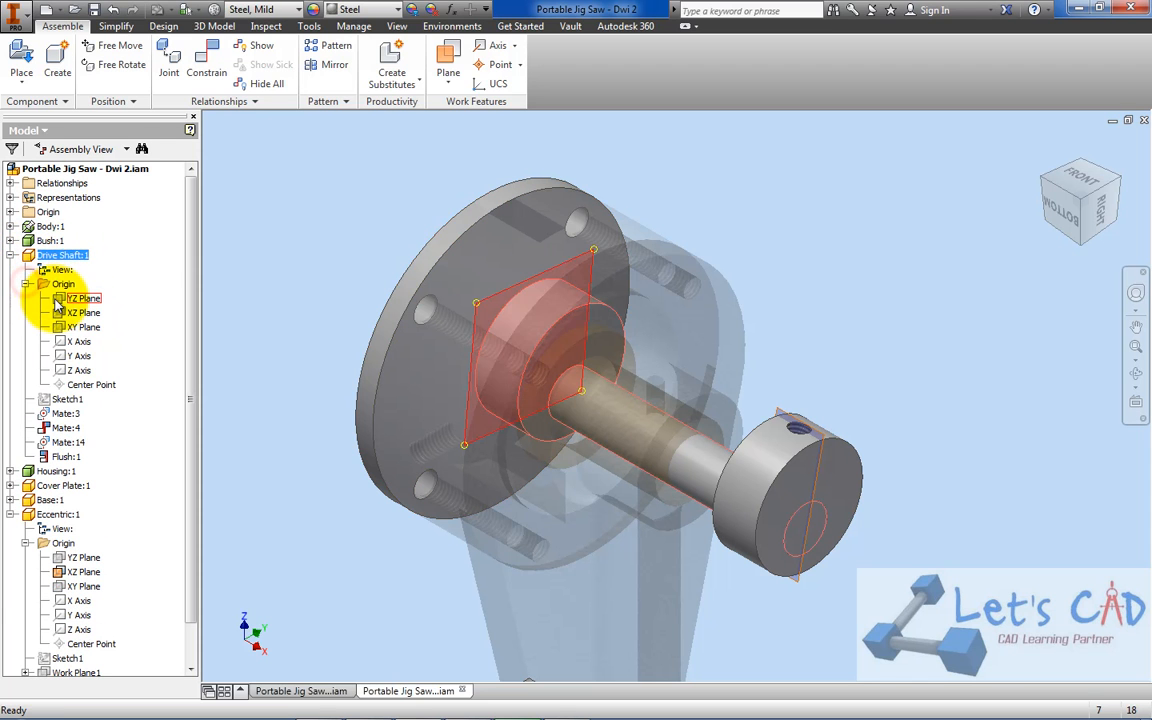
click(62, 313)
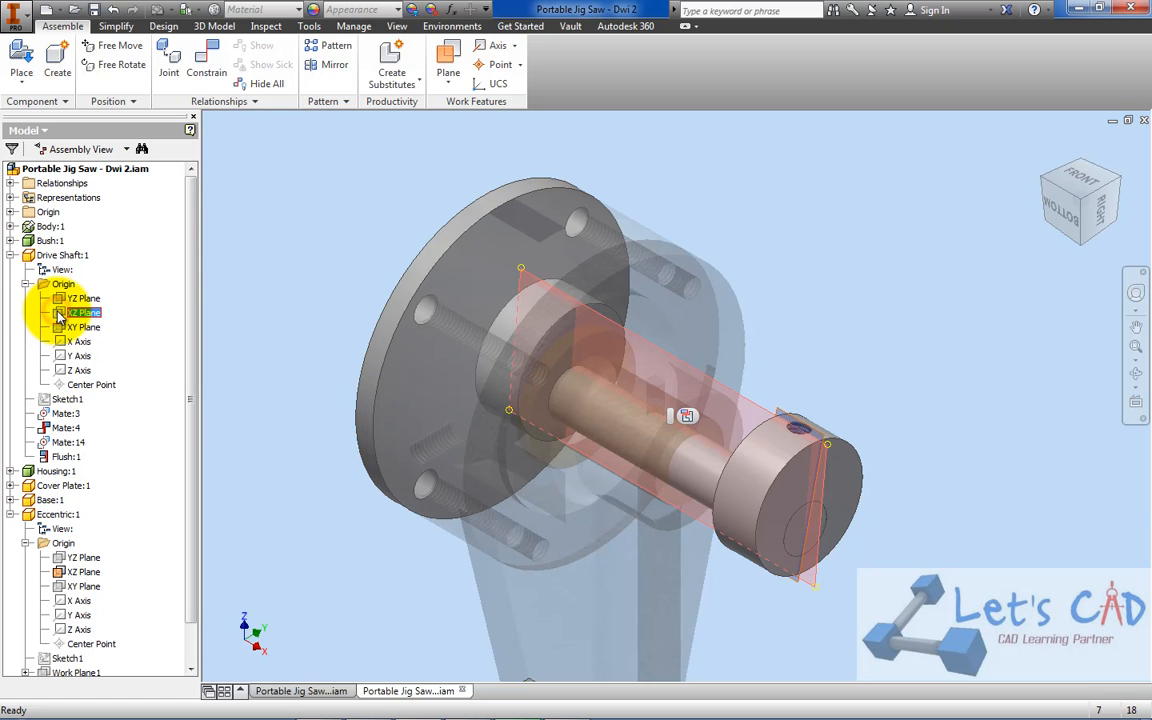
right_click(60, 316)
click(88, 379)
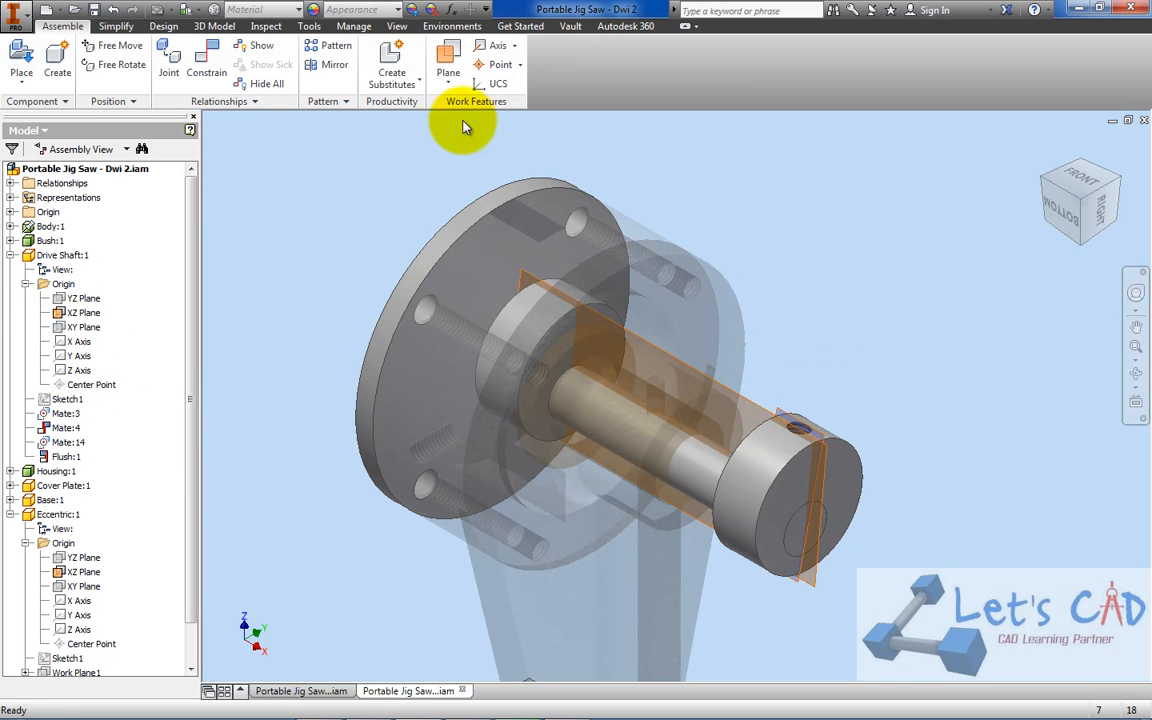
Add a 180-degree angle constraint between the XZ Planes of the Drive Shaft and the Eccentric, using the Directed Angle solution
click(214, 64)
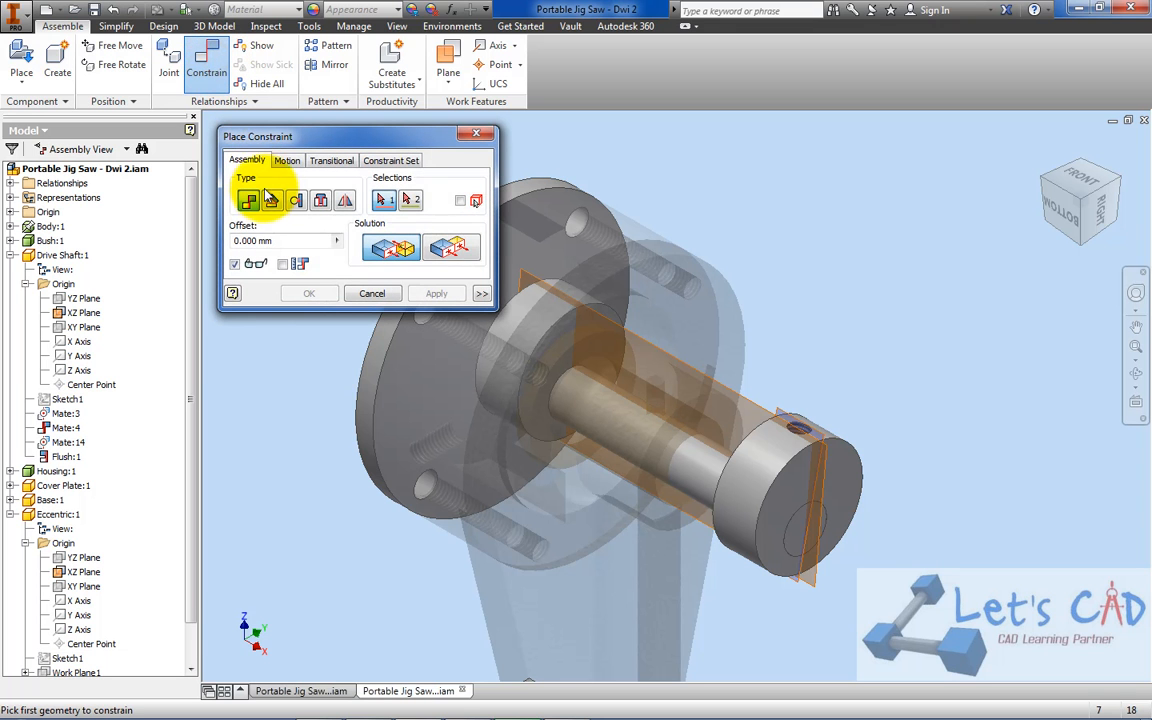
click(272, 201)
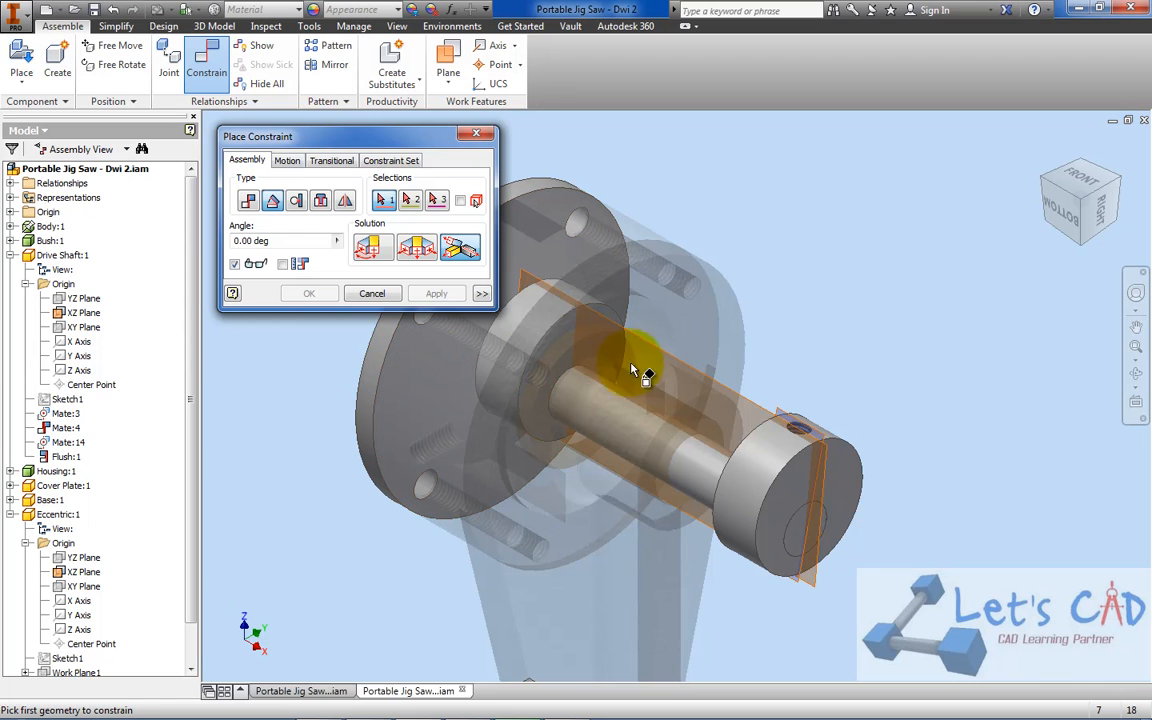
scroll(752, 416, up, 3)
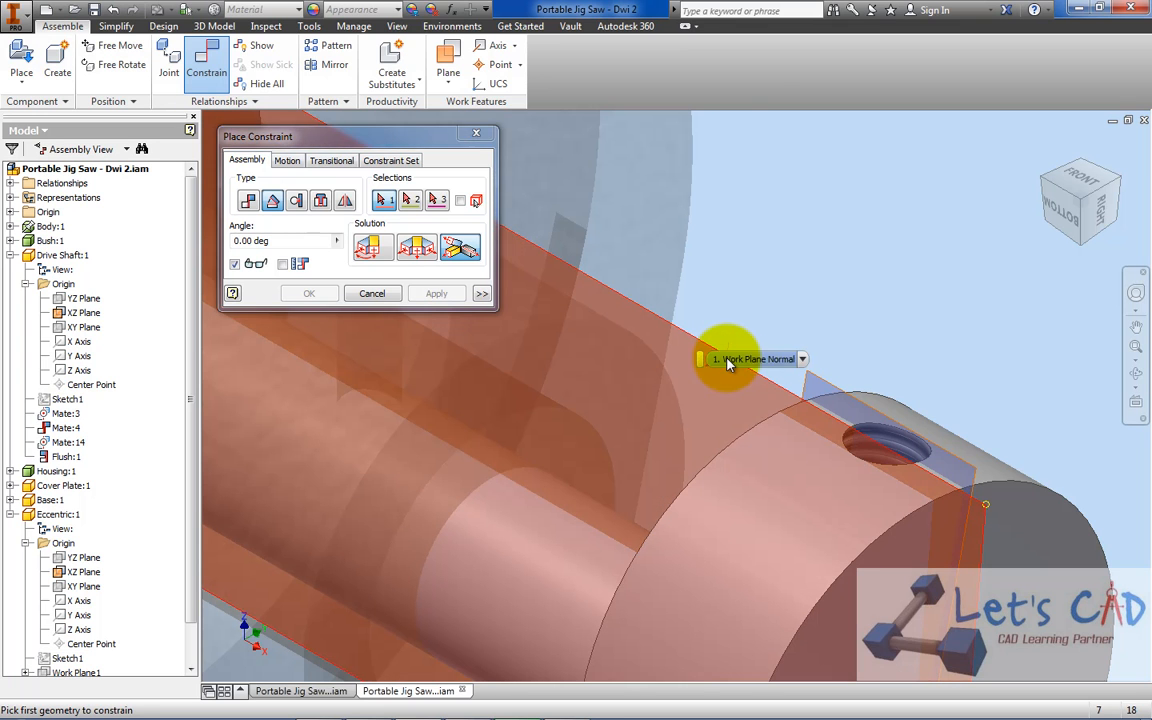
click(731, 363)
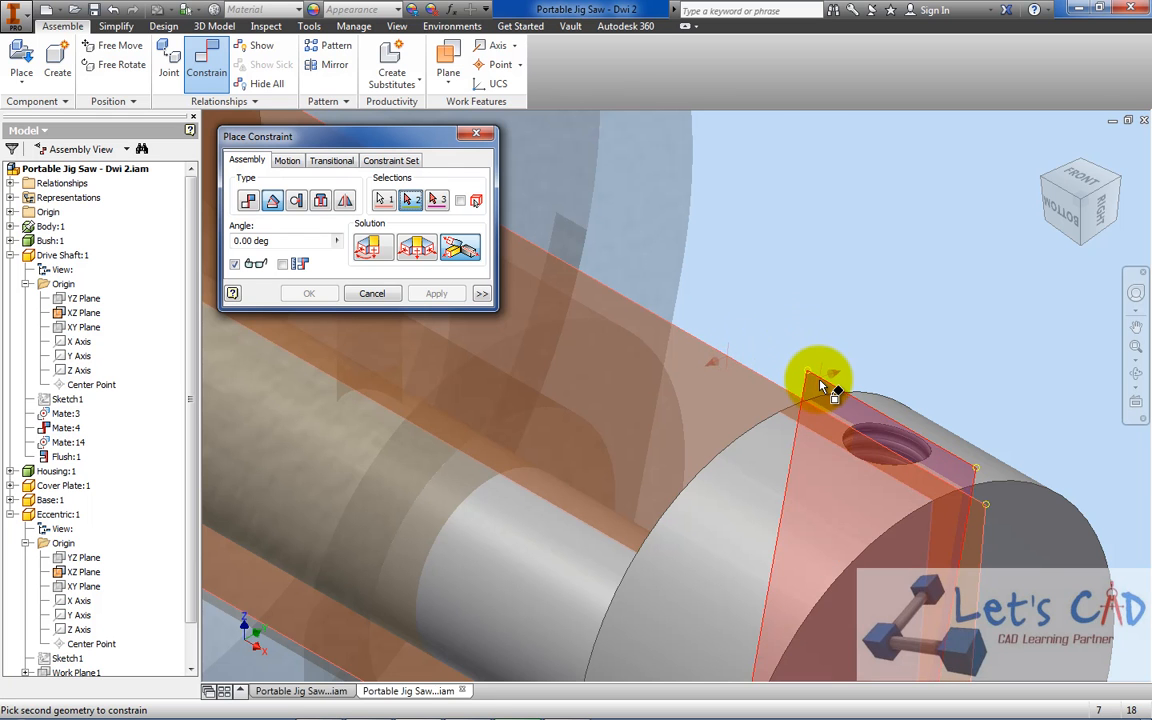
scroll(820, 385, down, 3)
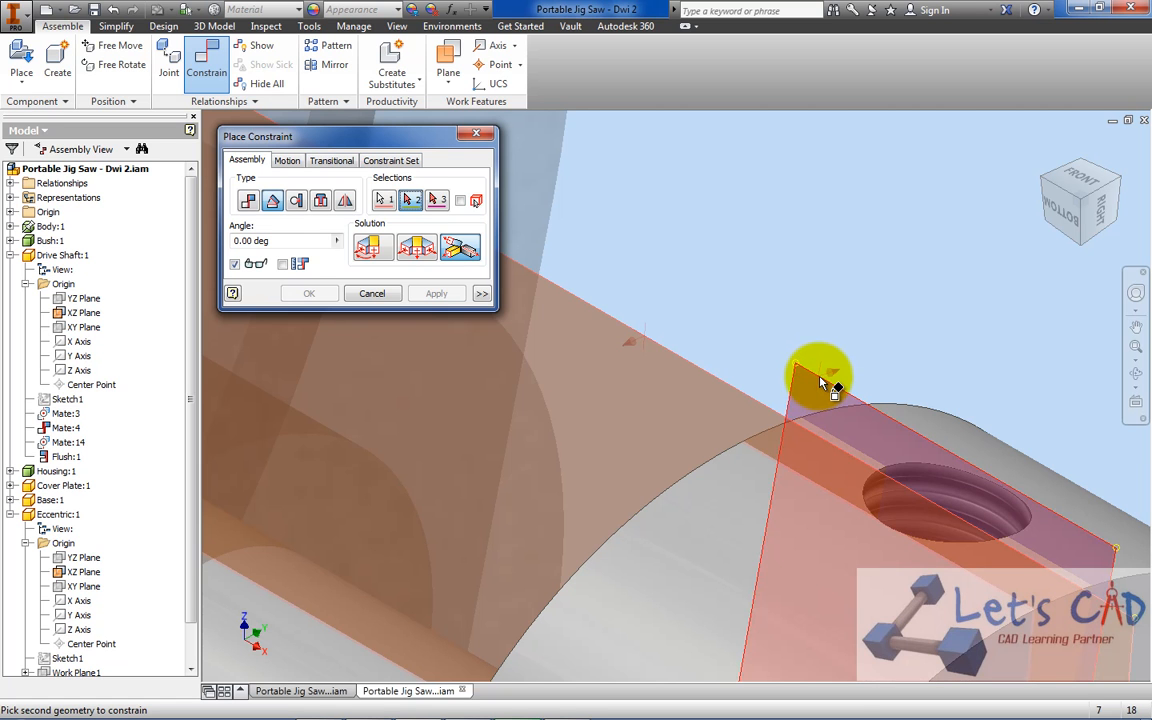
click(820, 383)
scroll(795, 340, up, 4)
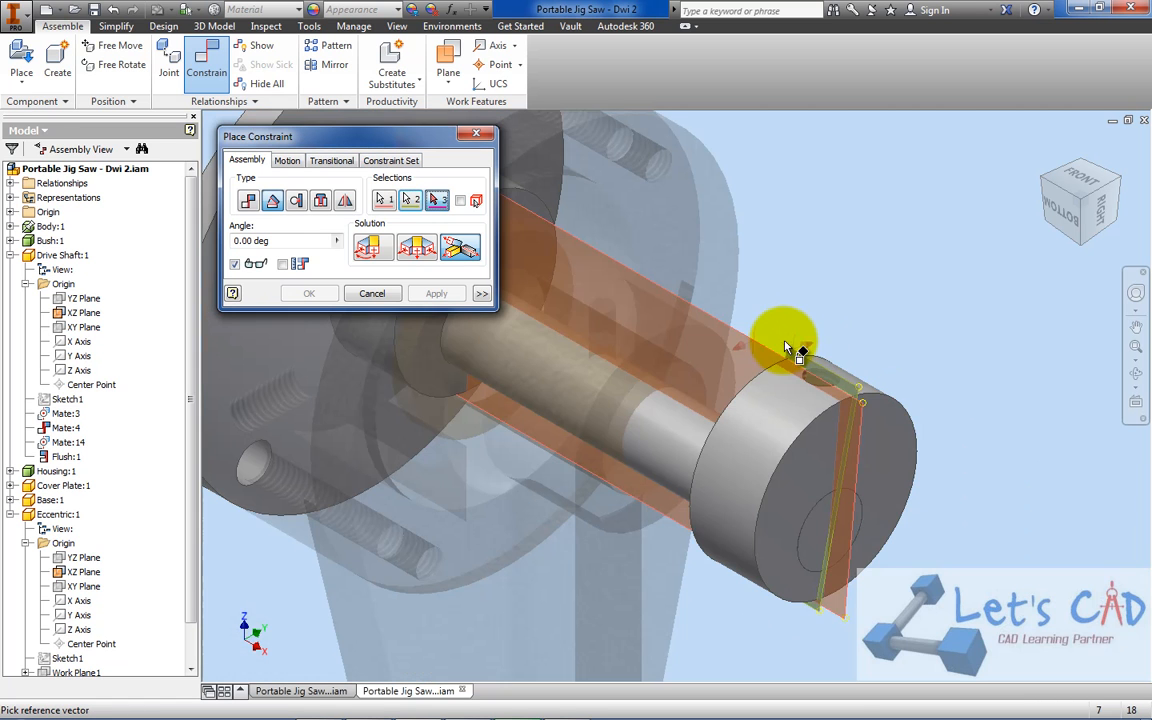
click(372, 255)
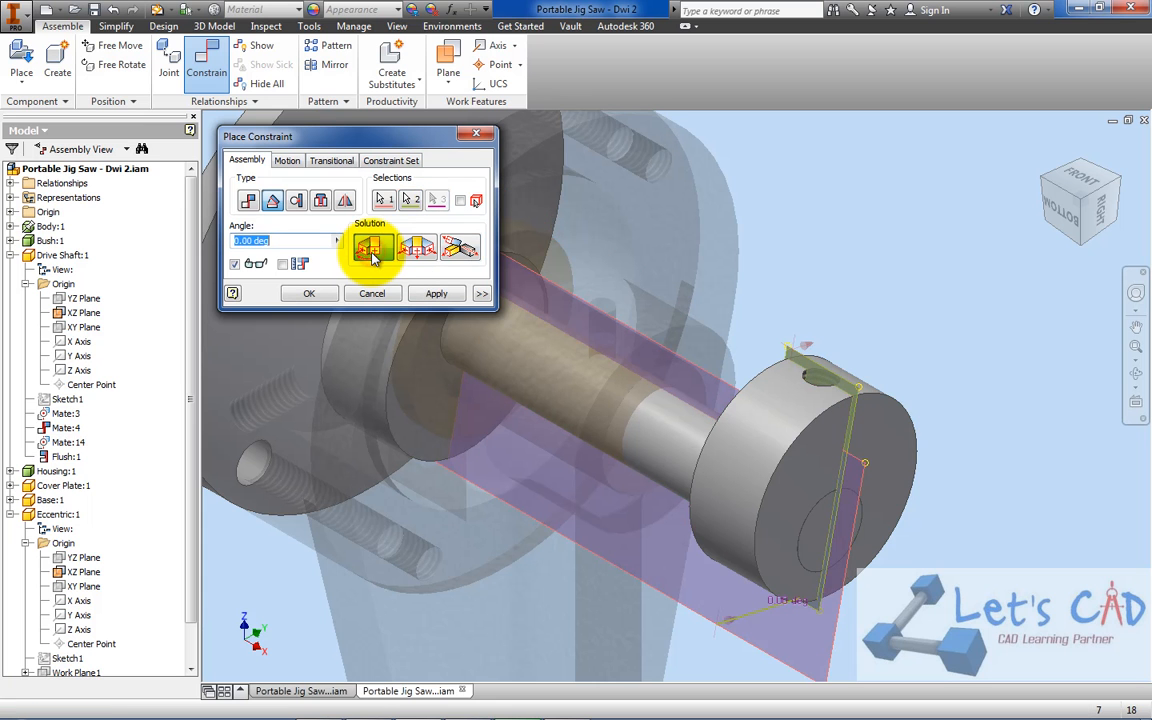
click(282, 240)
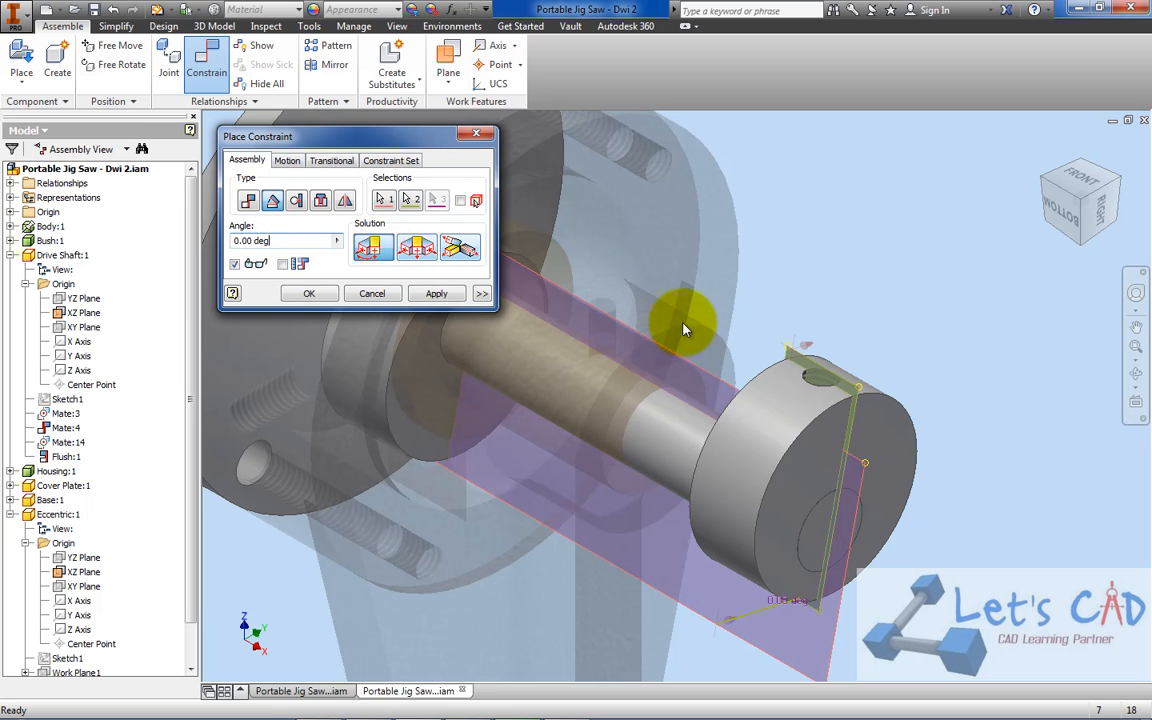
double_click(265, 241)
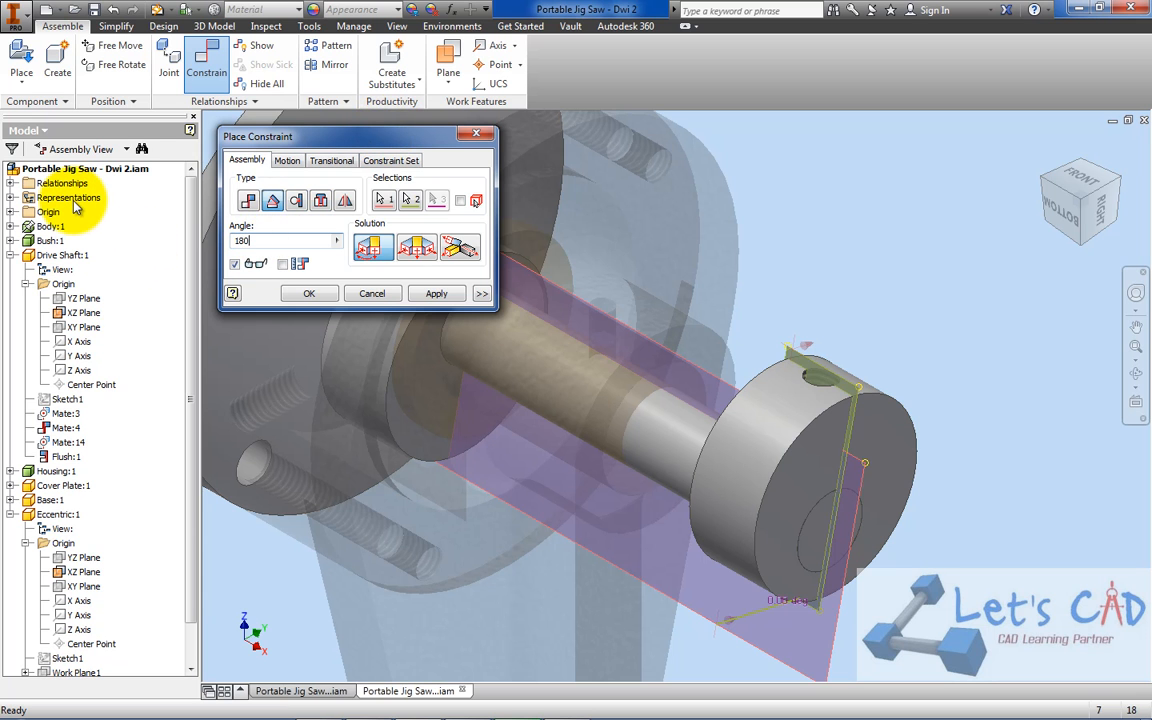
text(180)
click(305, 292)
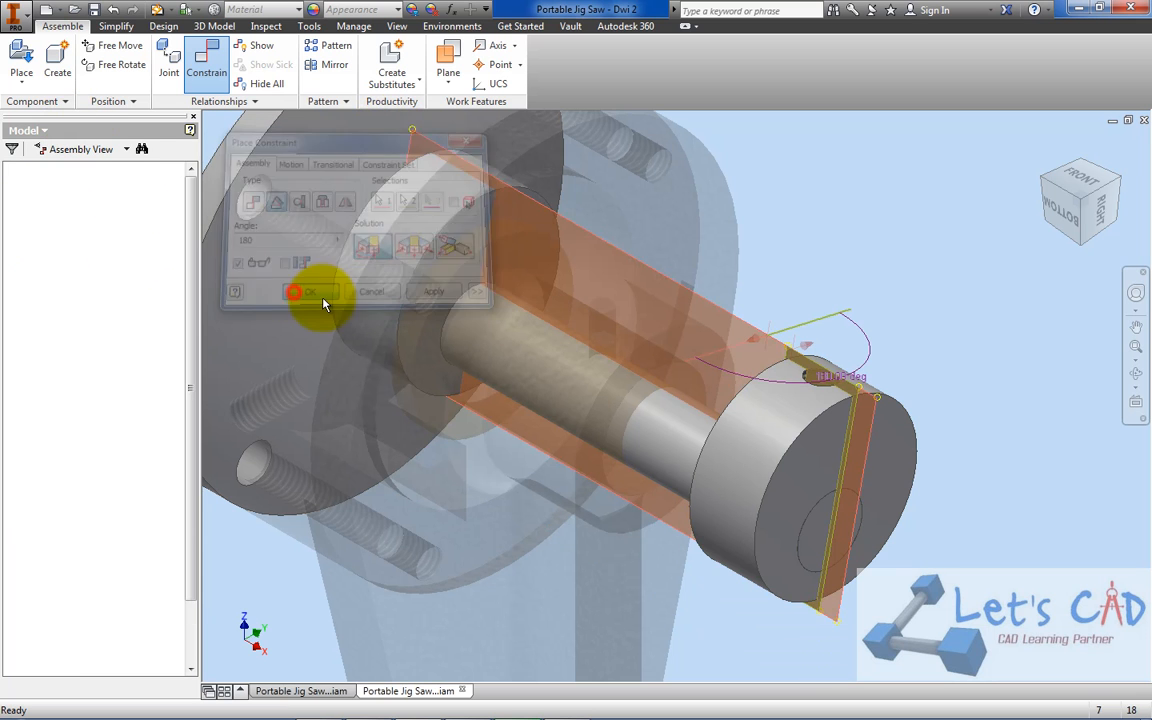
Rotate the Eccentric by hand to test whether the drive shaft turns with it, and save the assembly
drag(858, 445, 823, 410)
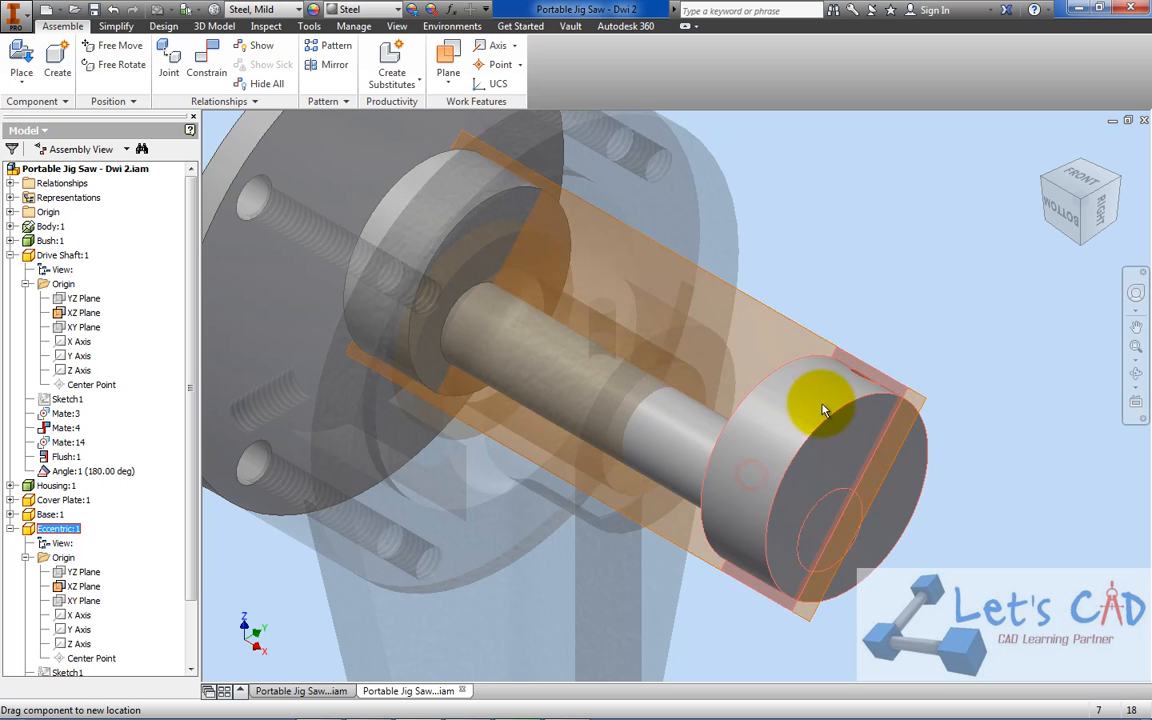
click(92, 10)
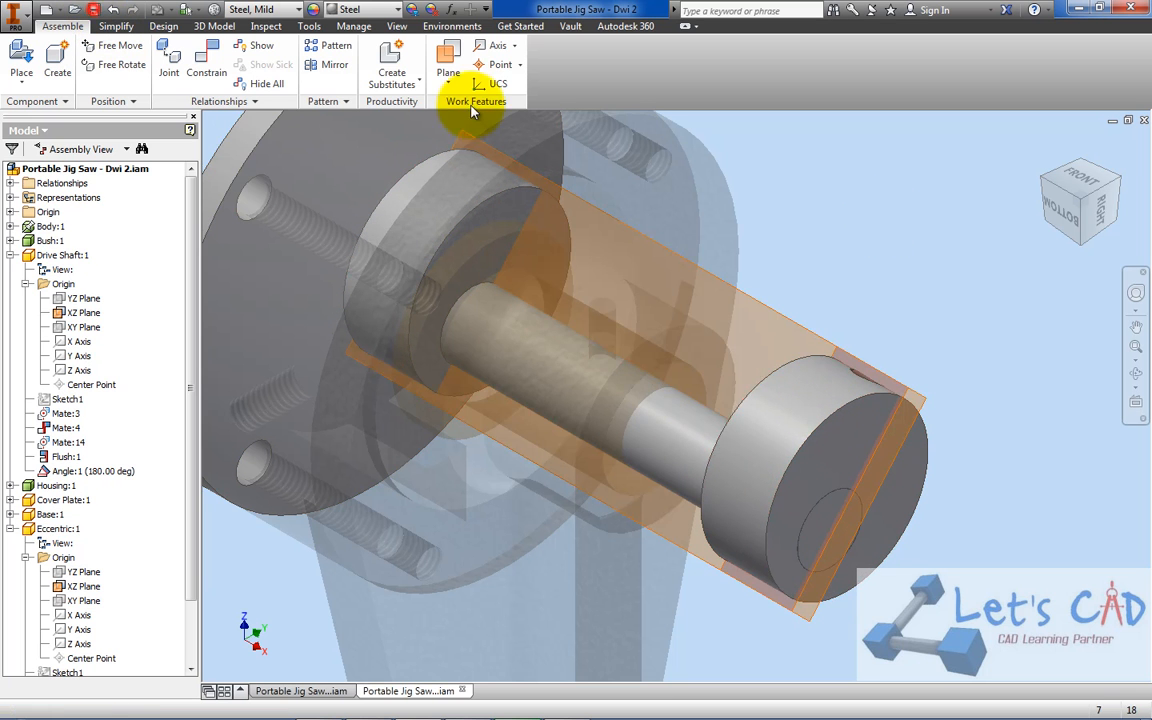
click(660, 311)
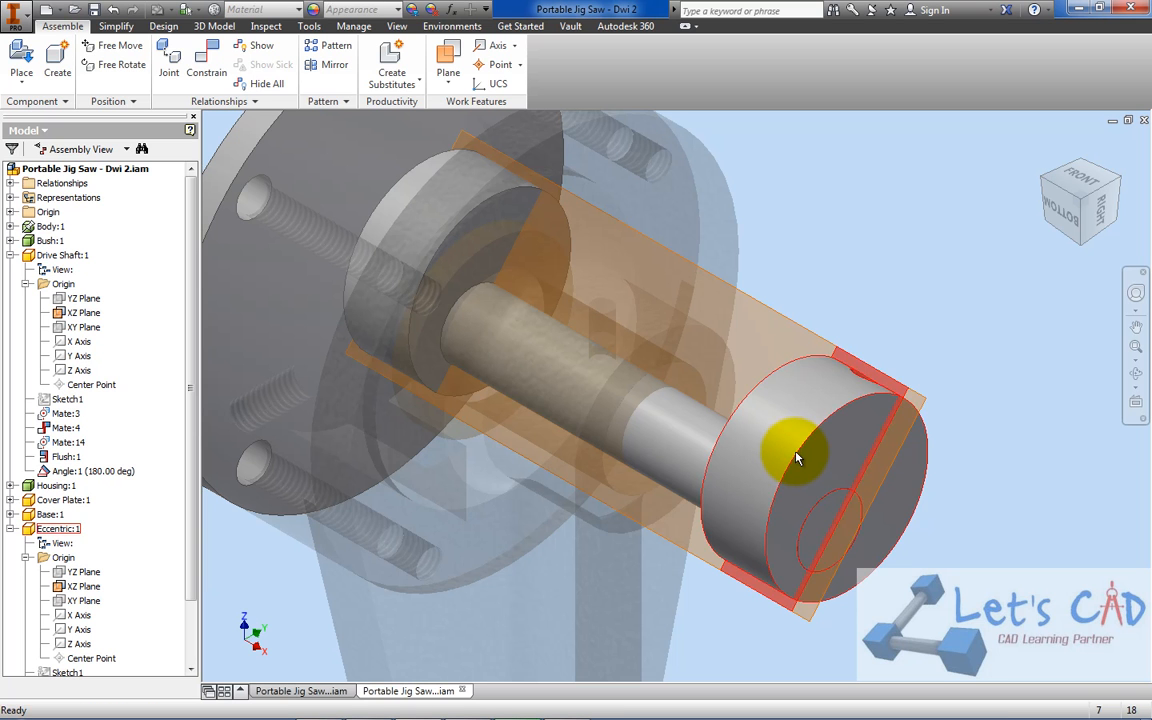
drag(777, 440, 815, 303)
click(815, 302)
Hide the XZ Plane in the Drive Shaft's Origin folder
scroll(842, 404, up, 5)
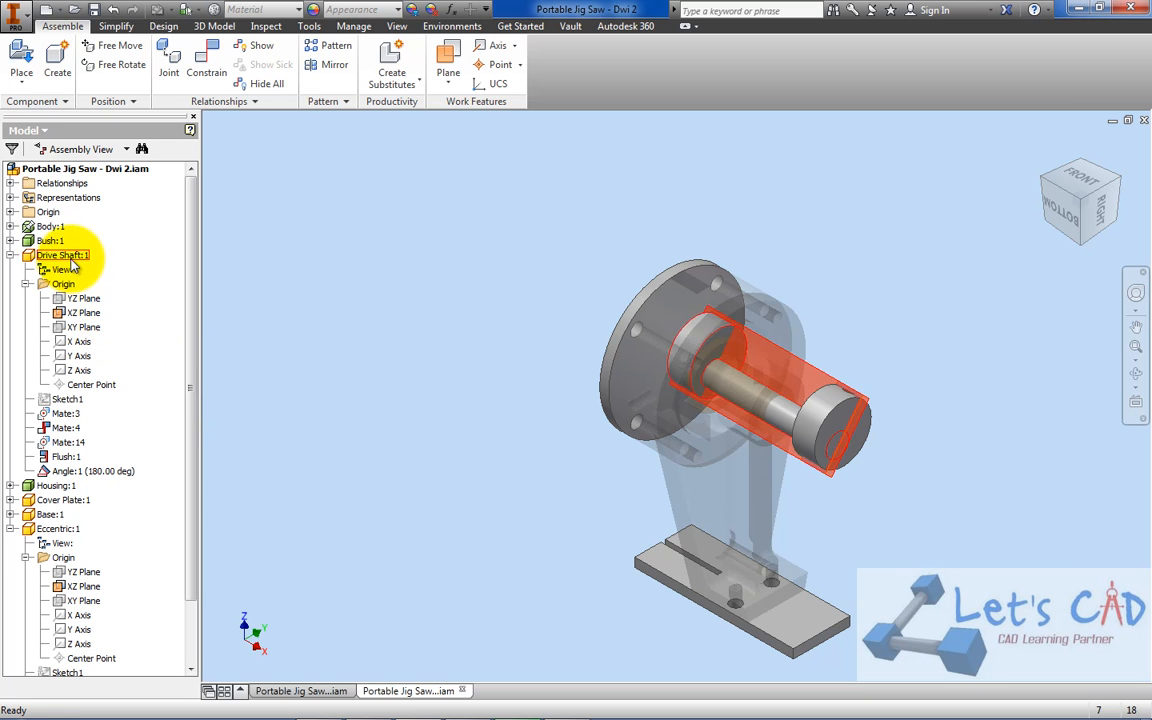
right_click(77, 312)
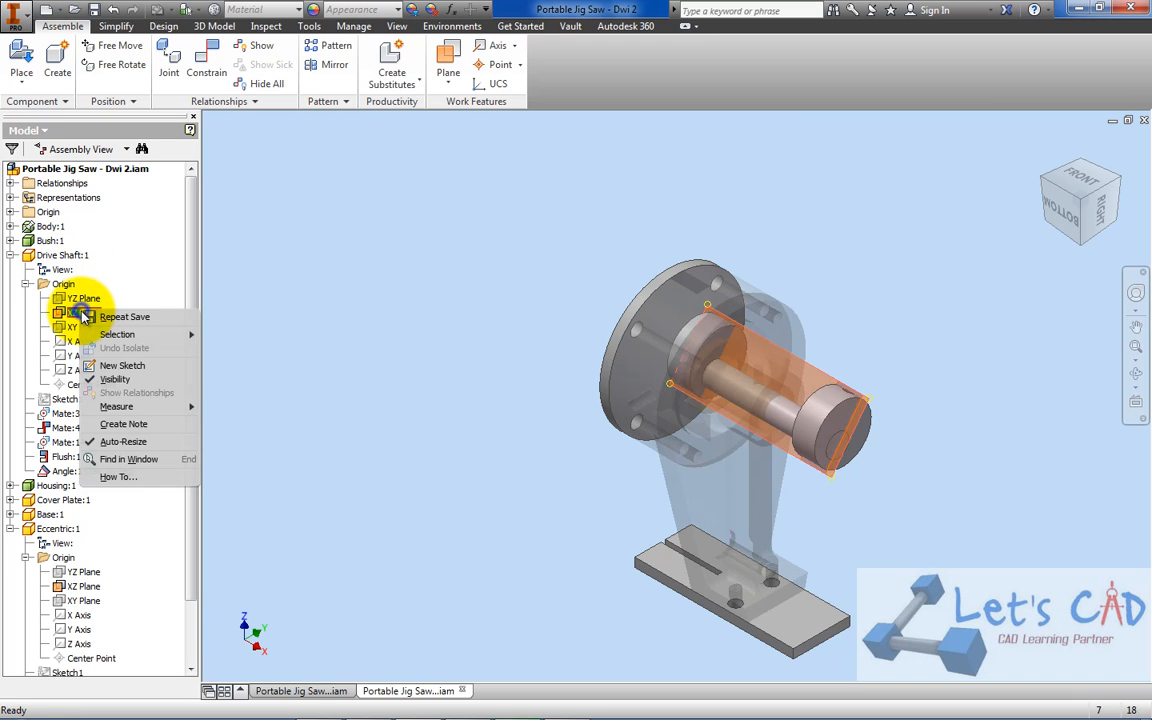
click(118, 380)
scroll(830, 440, down, 4)
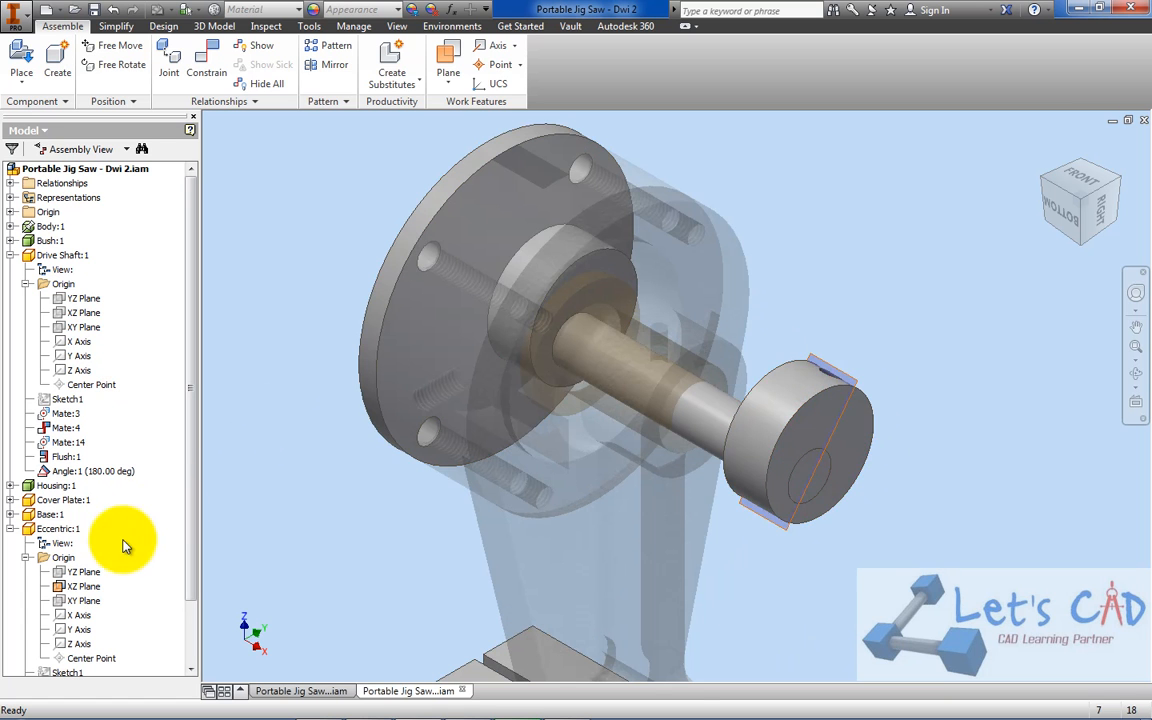
Turn the Eccentric so its threaded hole faces outward, and save the assembly with the changed Drive Shaft part
drag(848, 422, 757, 362)
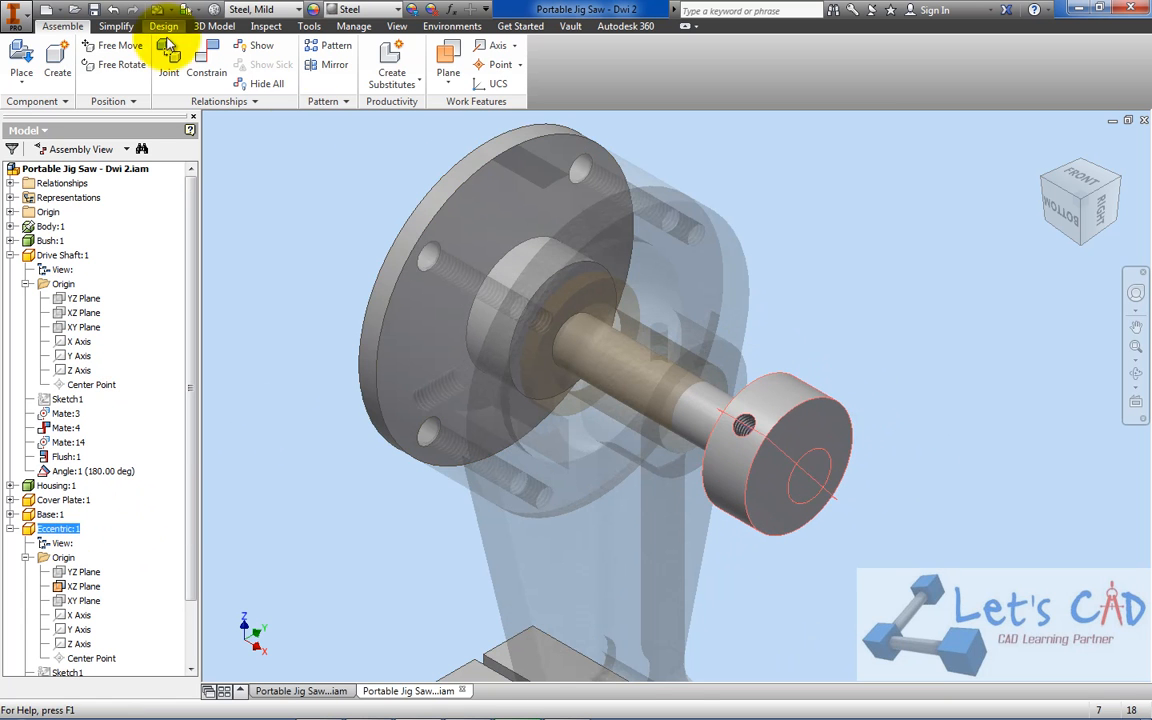
click(95, 10)
click(686, 318)
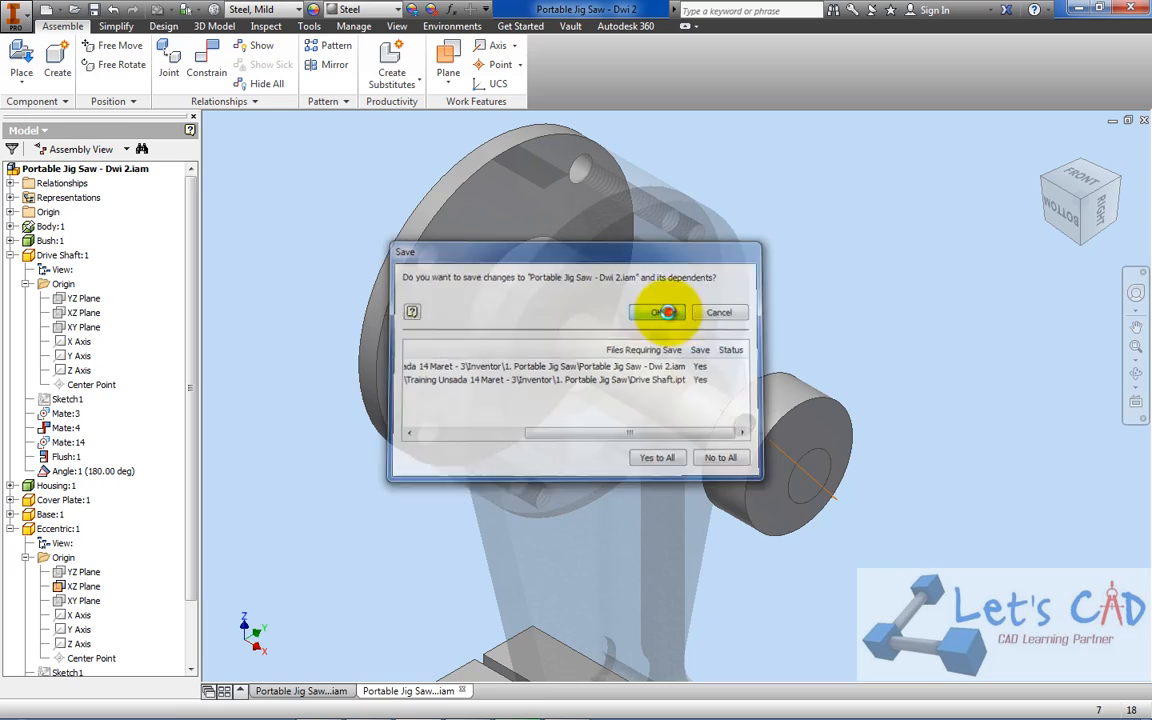
Check the PORTABLE JIG SAW.pdf parts list in Acrobat, and make the Handle visible in the Inventor reference assembly Portable Jig Saw - Dwi
click(565, 705)
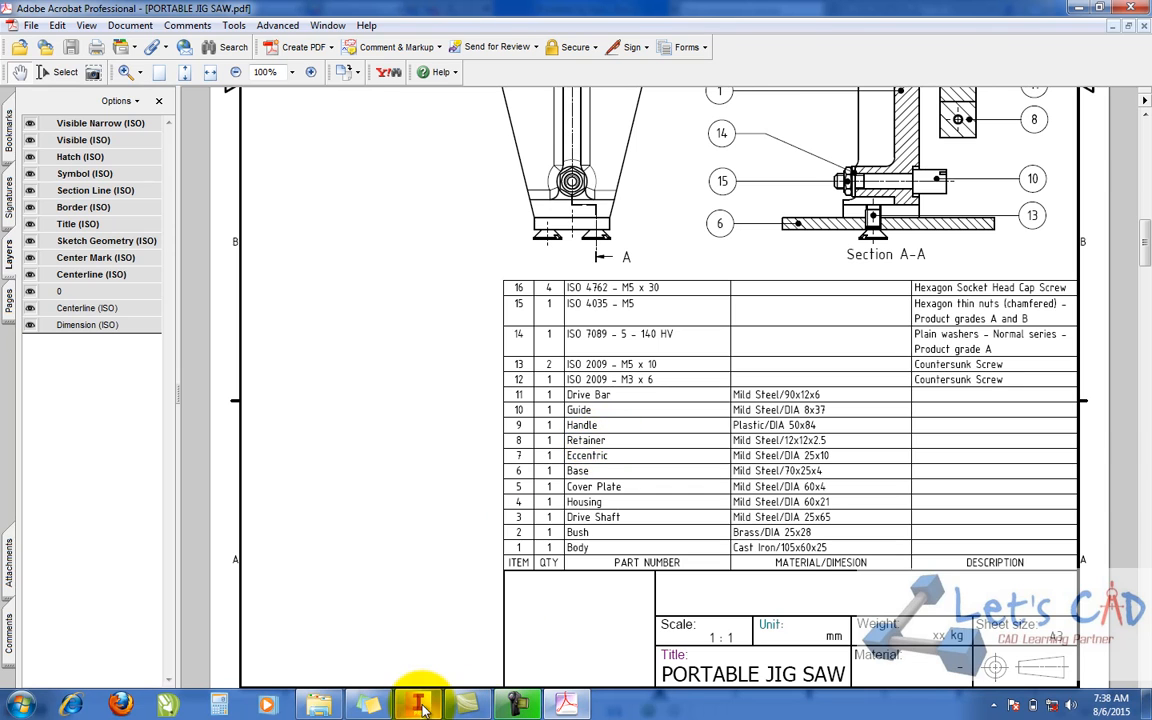
click(420, 706)
click(338, 691)
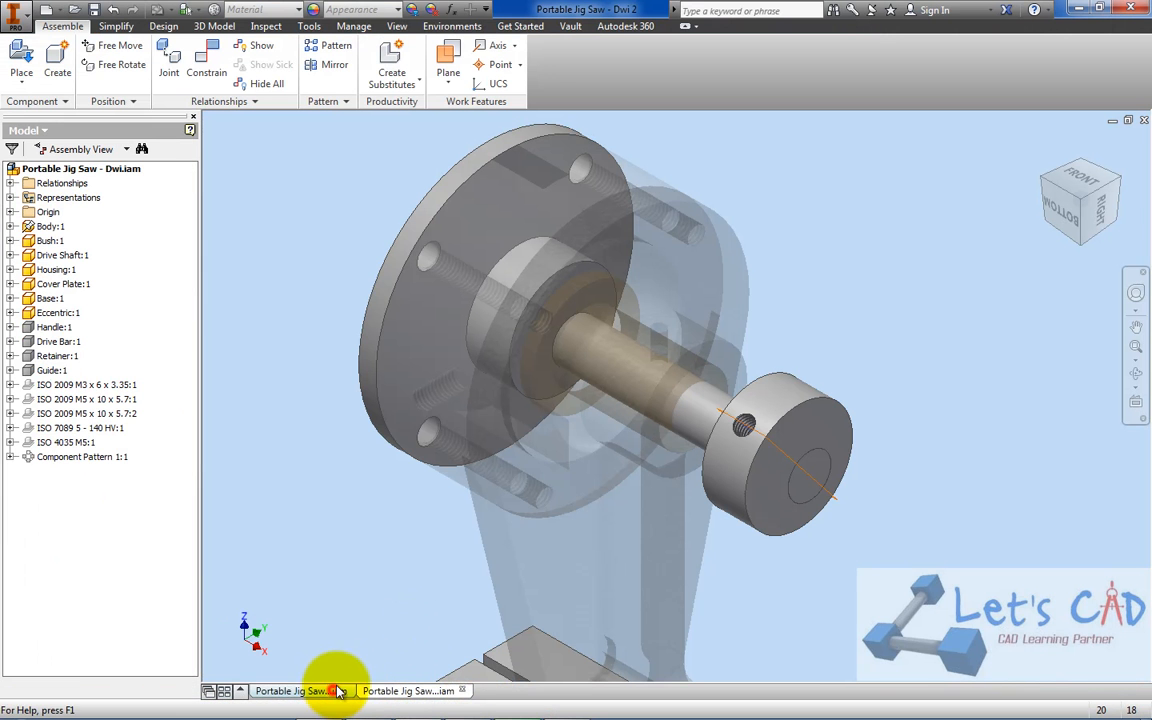
right_click(50, 327)
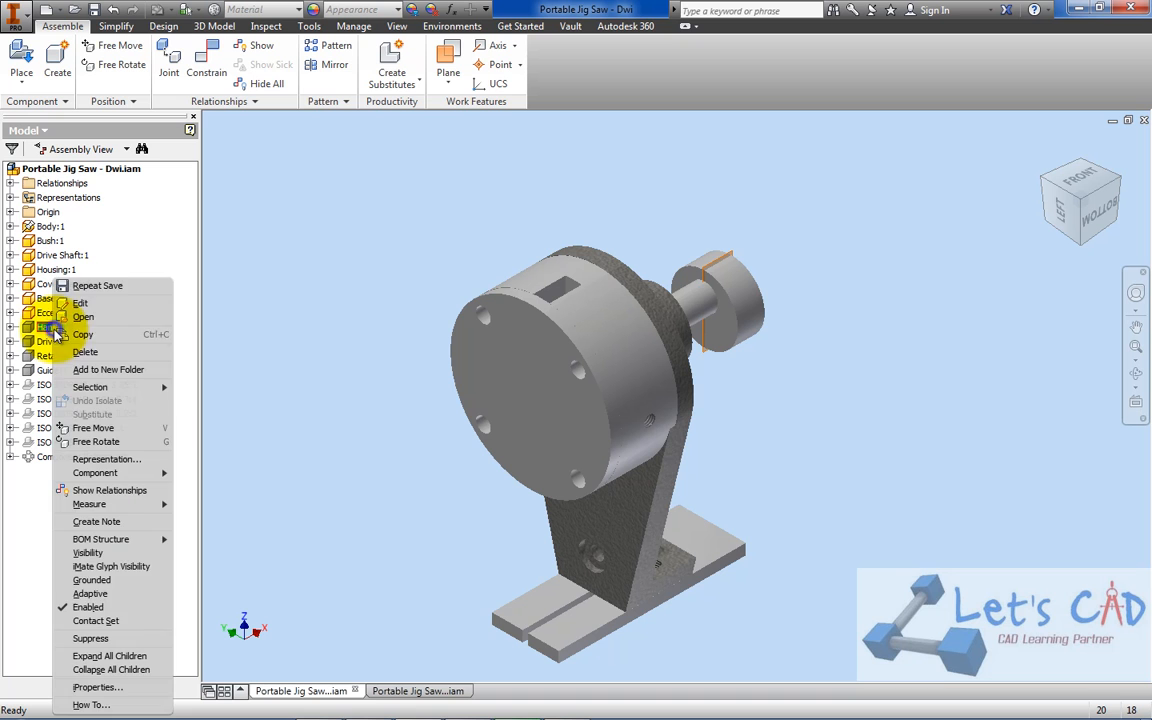
click(128, 553)
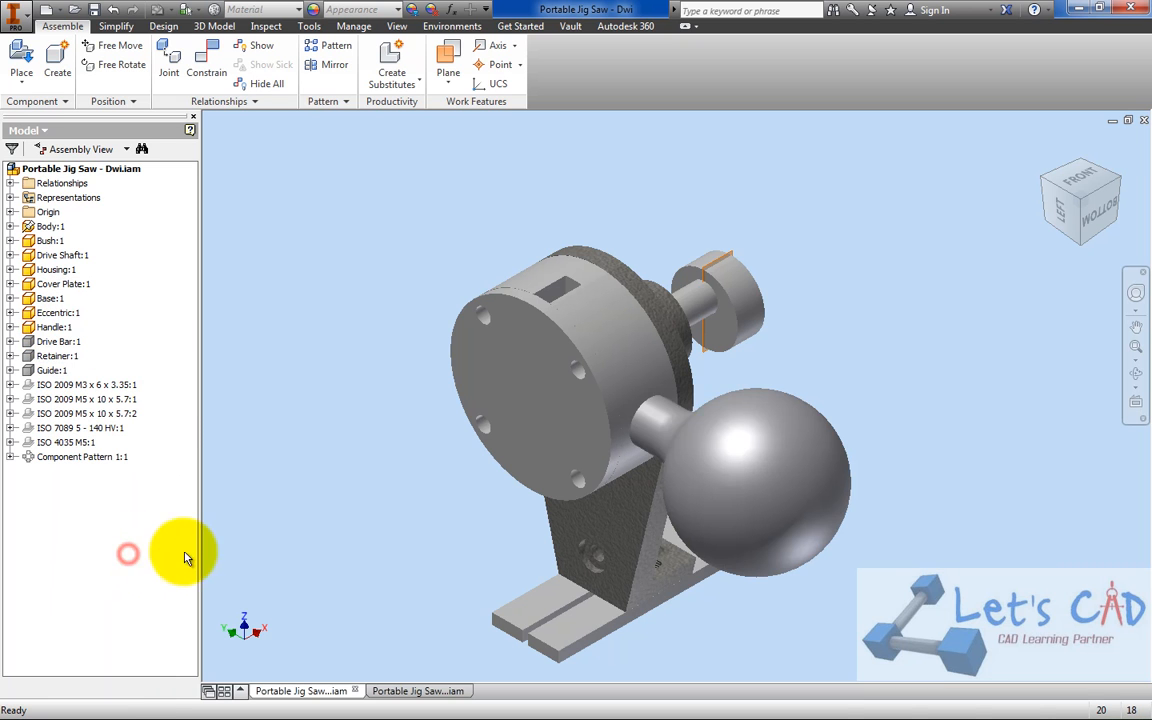
In the Portable Jig Saw - Dwi 2 assembly, turn the Enabled state of the Housing, Bush and Body back on
click(448, 690)
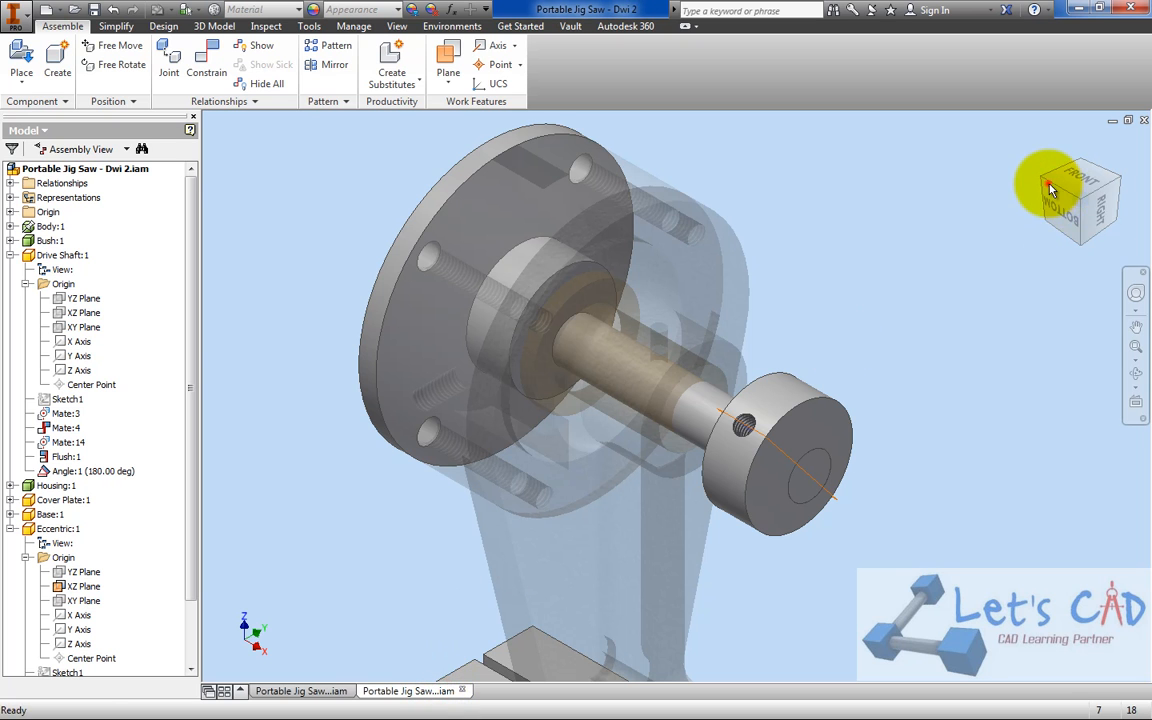
click(11, 255)
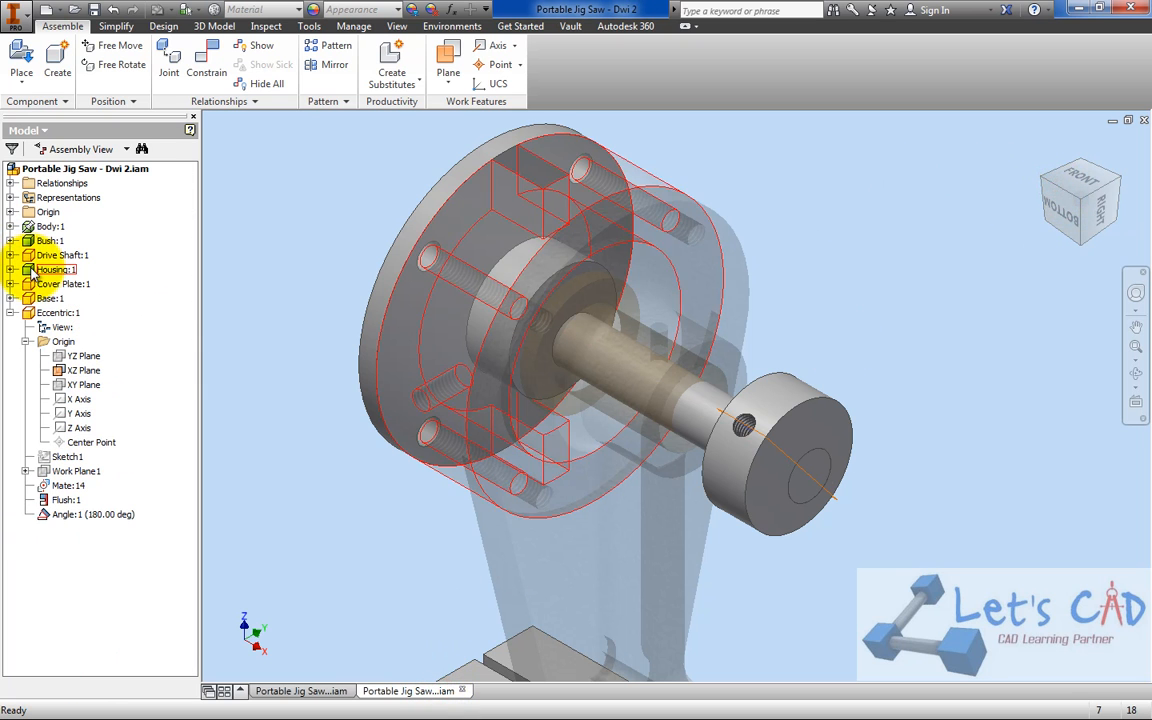
click(11, 313)
right_click(36, 270)
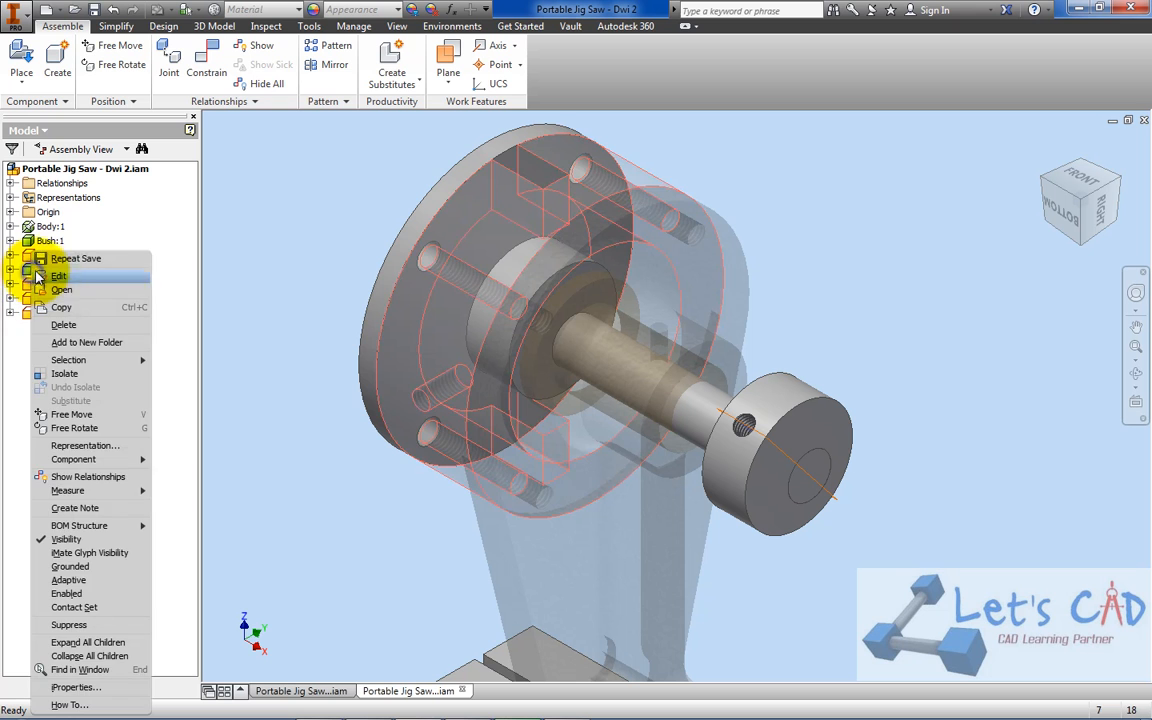
click(75, 593)
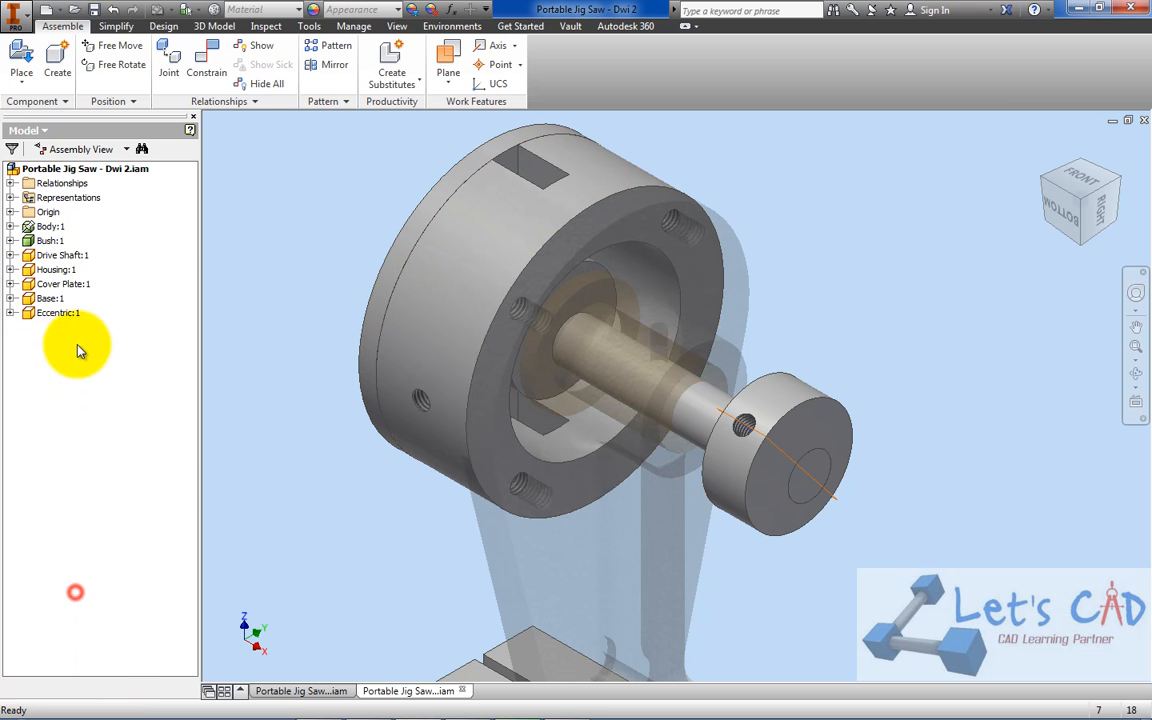
right_click(50, 241)
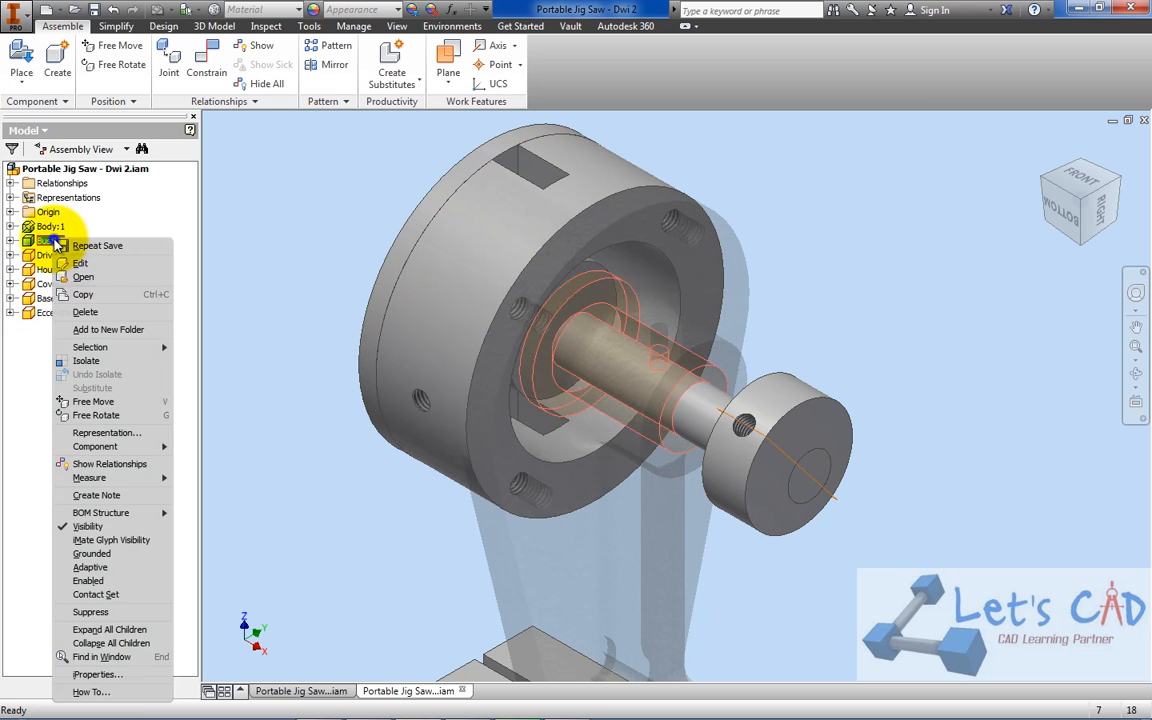
click(100, 581)
right_click(55, 226)
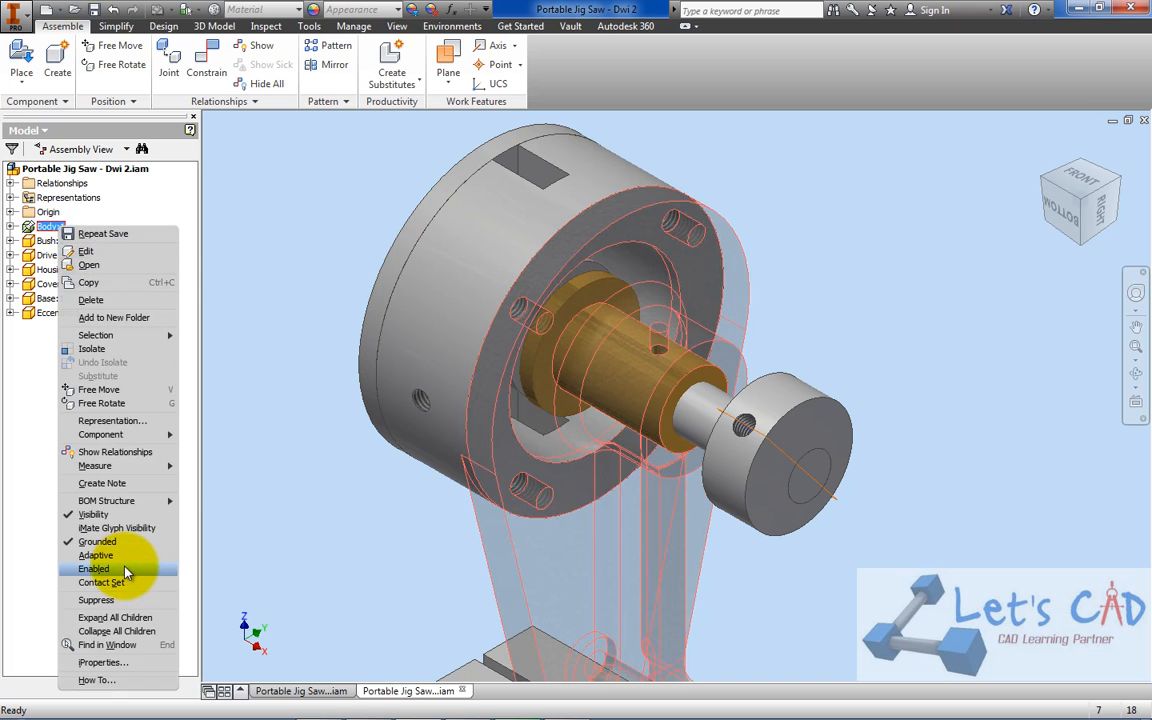
click(126, 570)
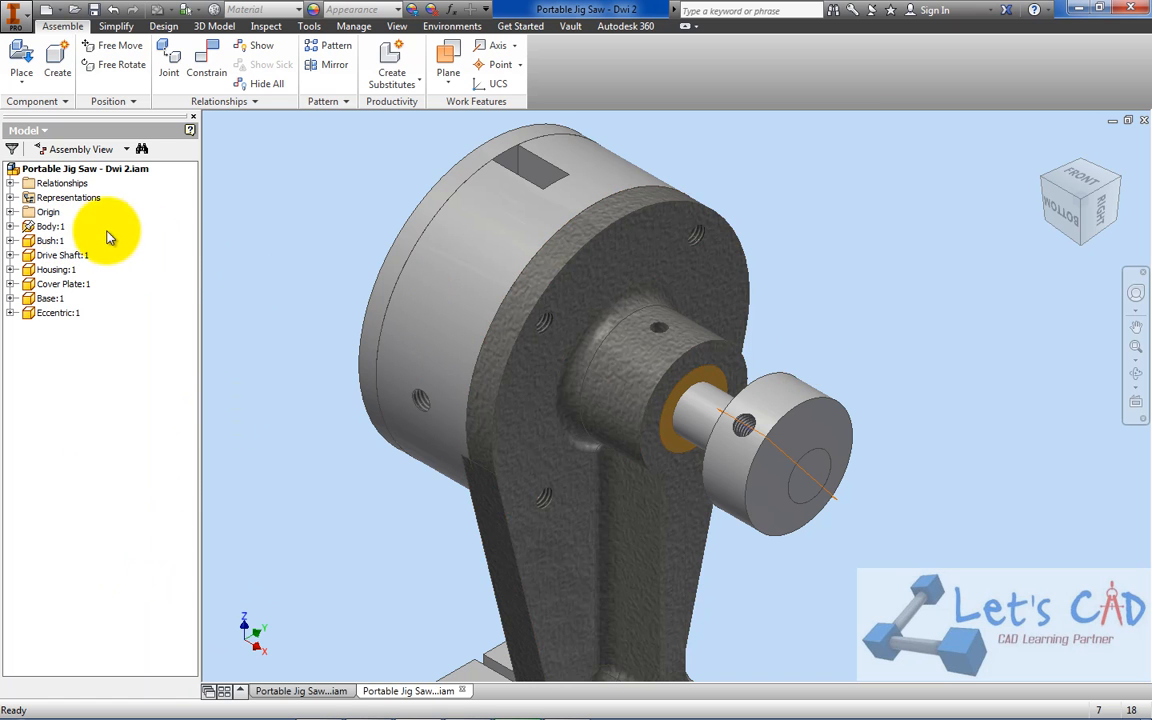
click(50, 227)
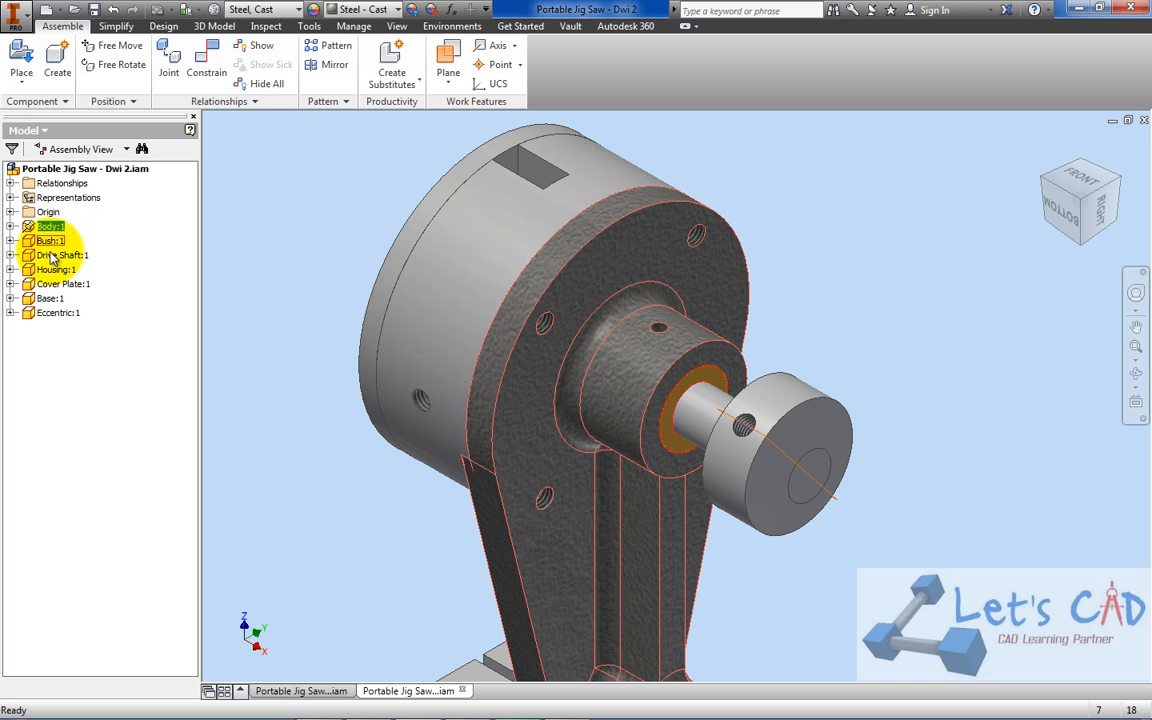
ctrl+click(52, 256)
ctrl+click(54, 270)
ctrl+click(55, 285)
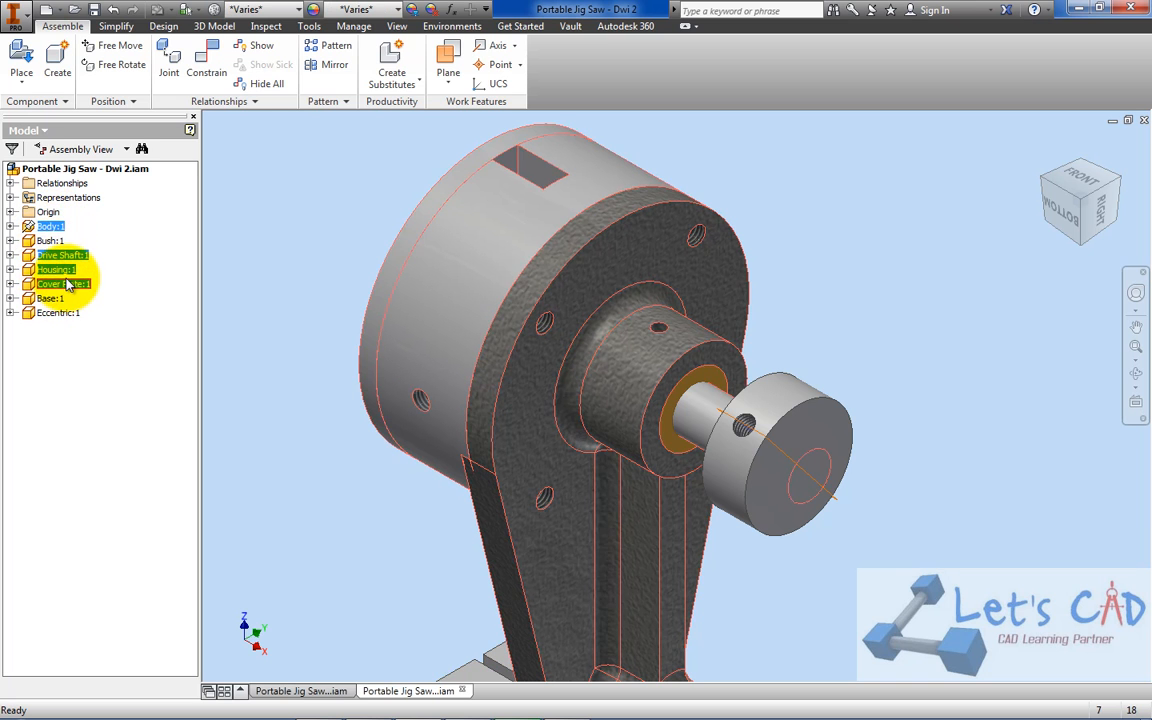
click(853, 139)
Place one Handle part beside the Housing in the assembly
click(22, 52)
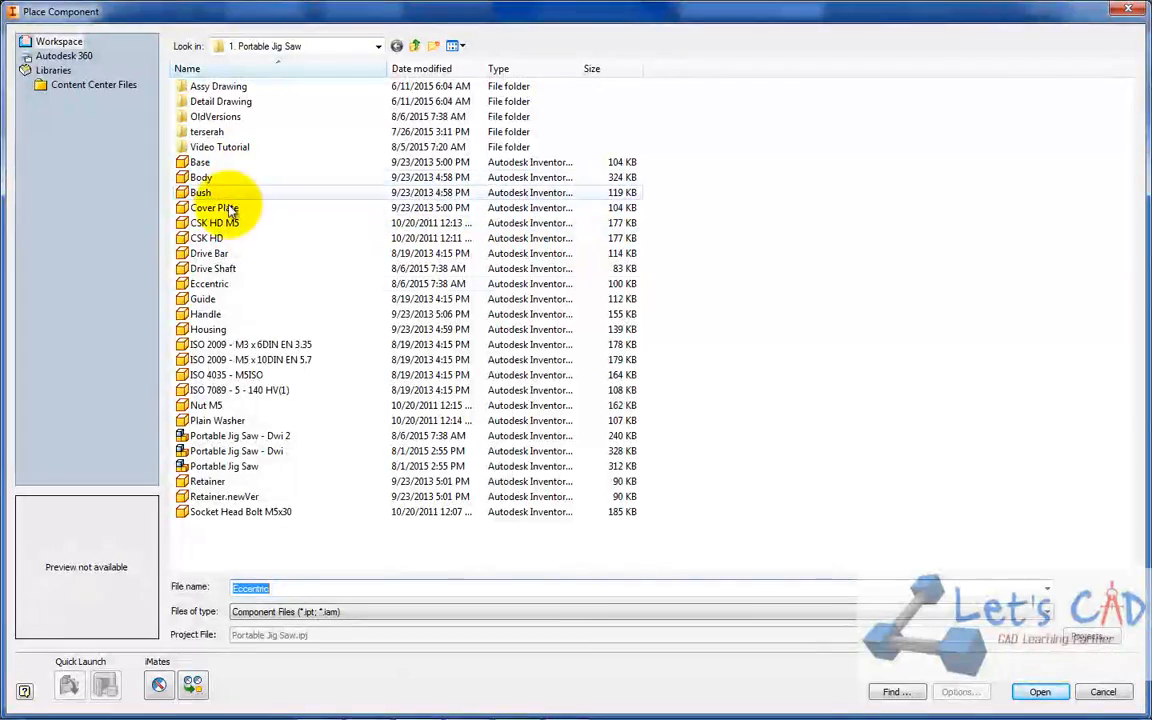
double_click(210, 314)
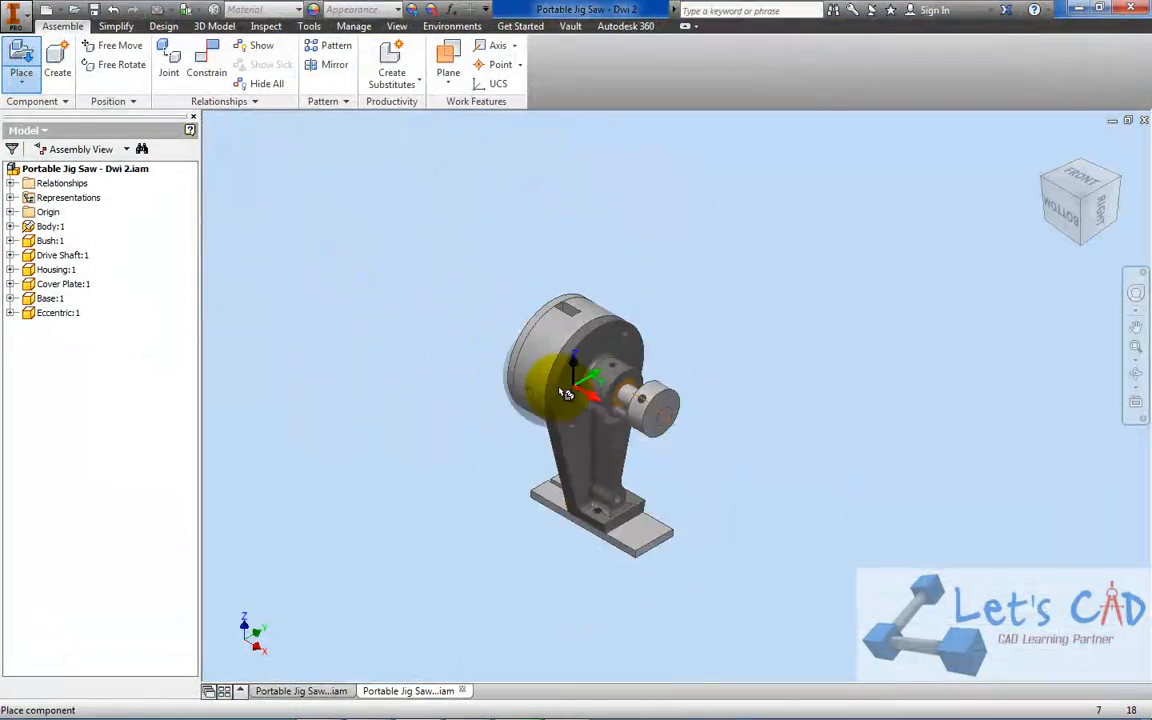
scroll(565, 393, down, 4)
click(415, 405)
right_click(405, 253)
click(462, 252)
Mate the axis of the Handle's threaded stud with the axis of the threaded hole in the Housing's side
click(207, 69)
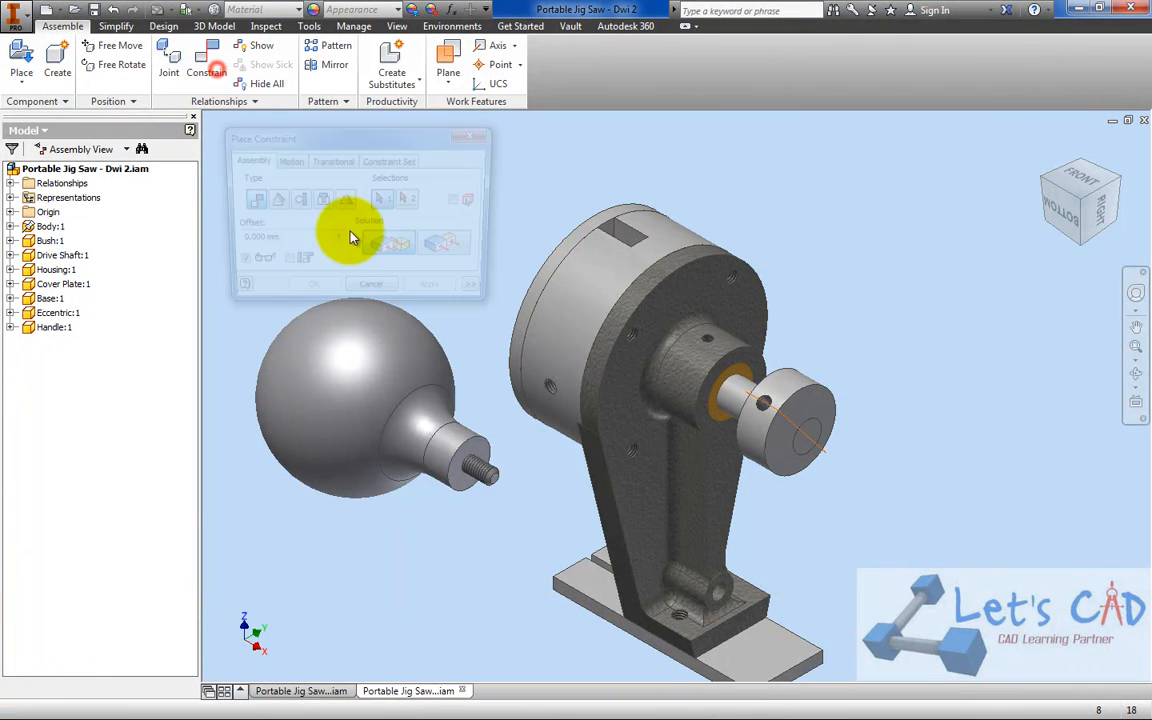
scroll(478, 440, down, 4)
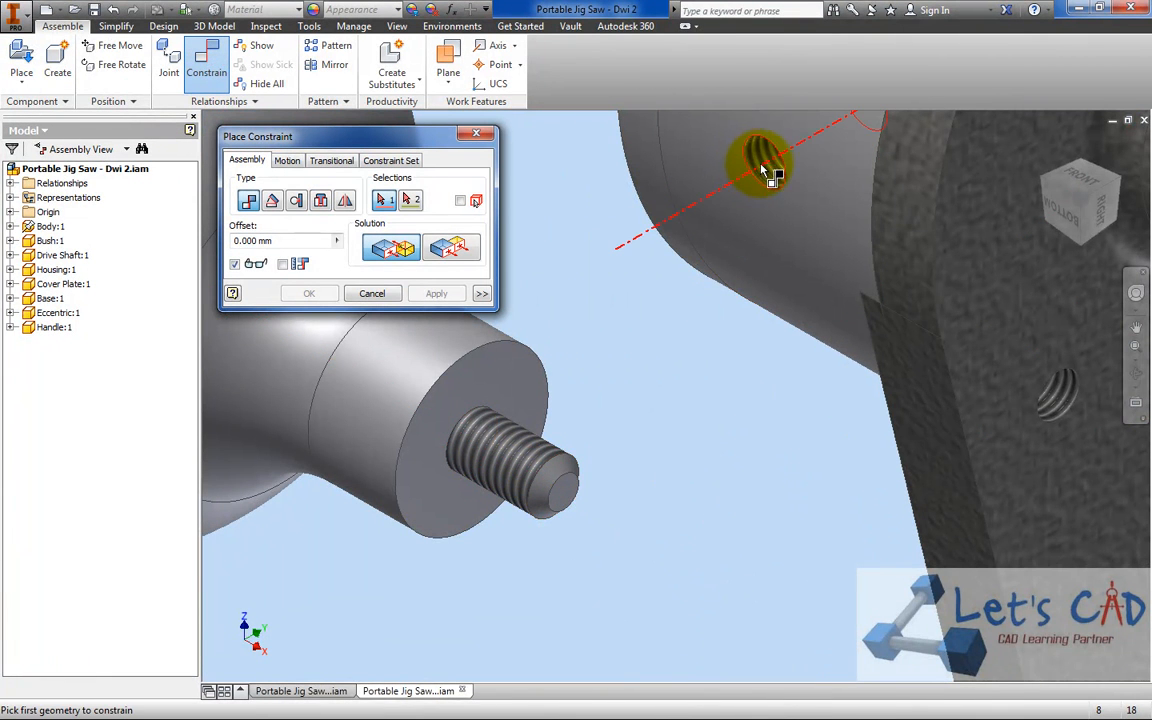
click(525, 455)
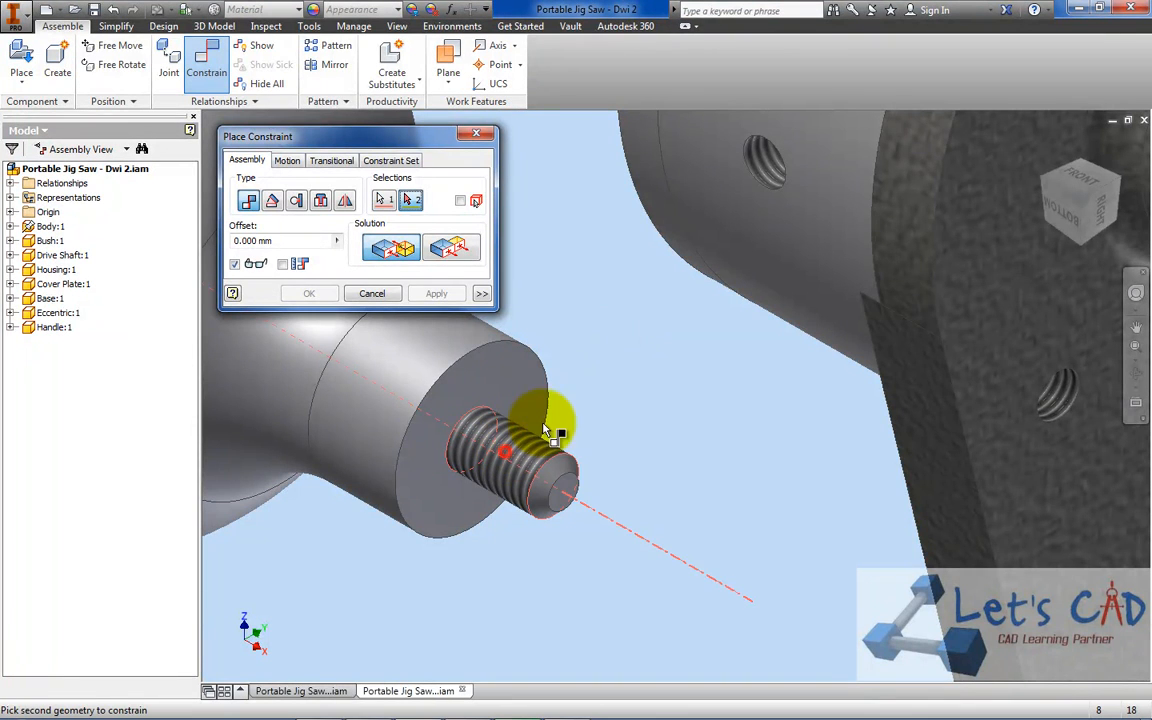
click(760, 167)
click(304, 295)
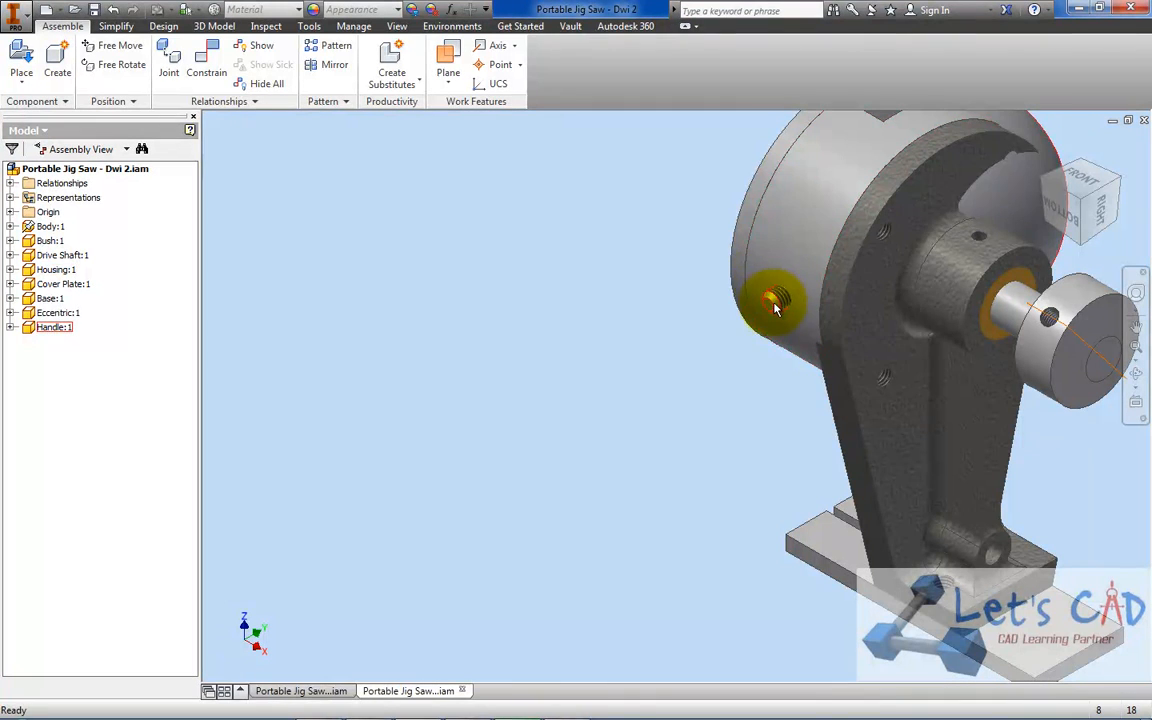
Pull the Handle out along its axis and freely rotate it so its threaded stud points toward the Housing
drag(694, 290, 463, 422)
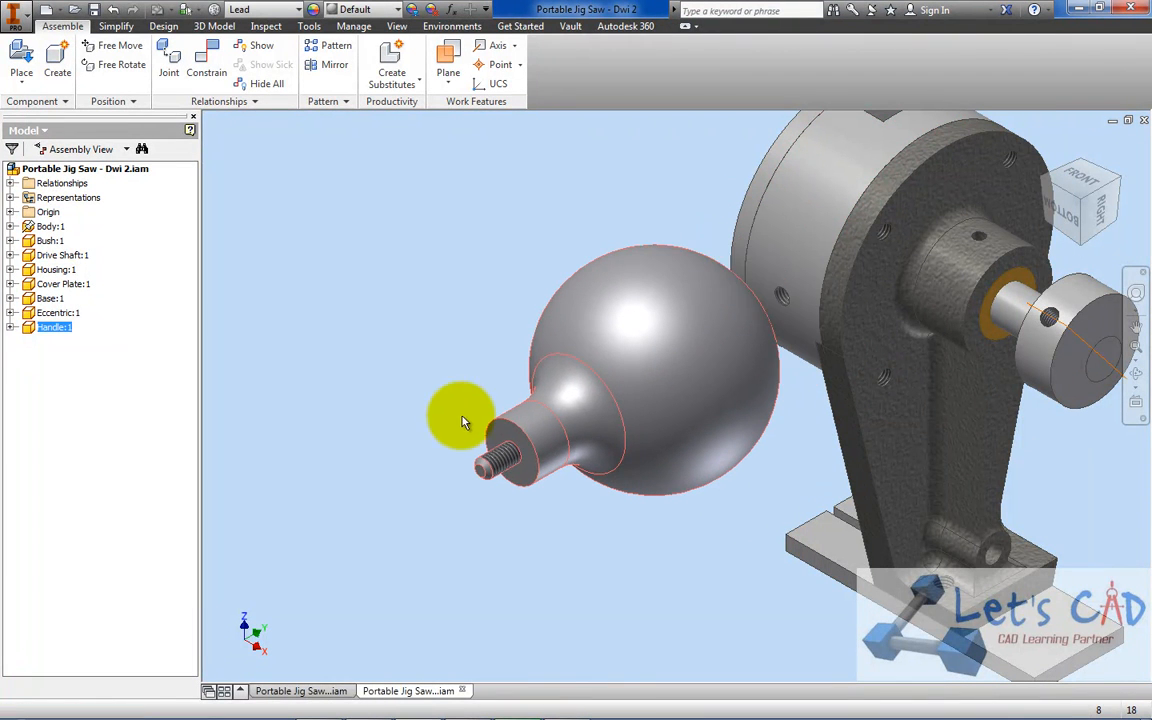
click(314, 264)
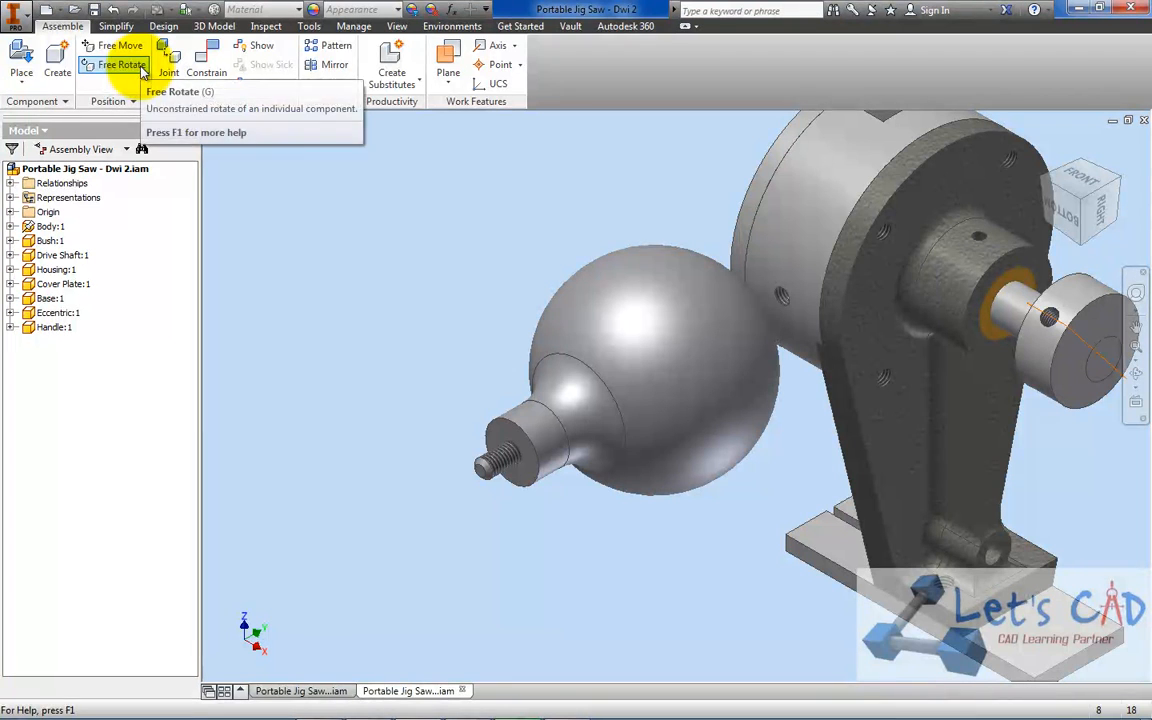
click(142, 68)
click(578, 336)
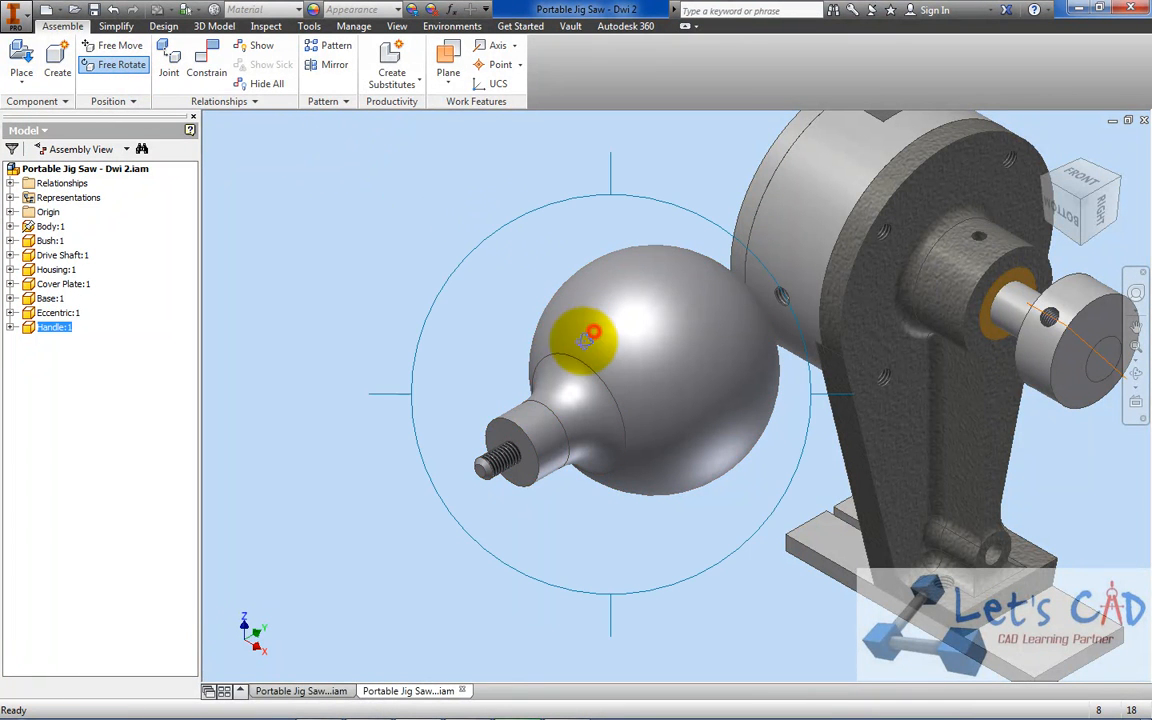
drag(542, 438, 586, 316)
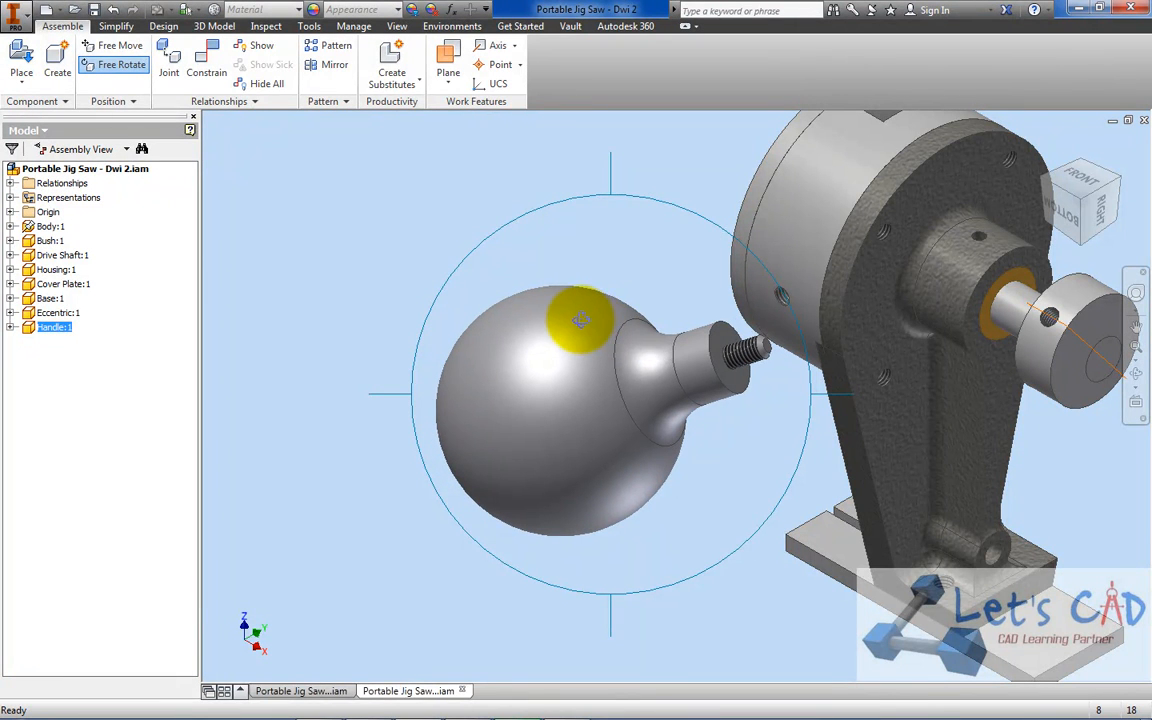
right_click(605, 263)
click(664, 262)
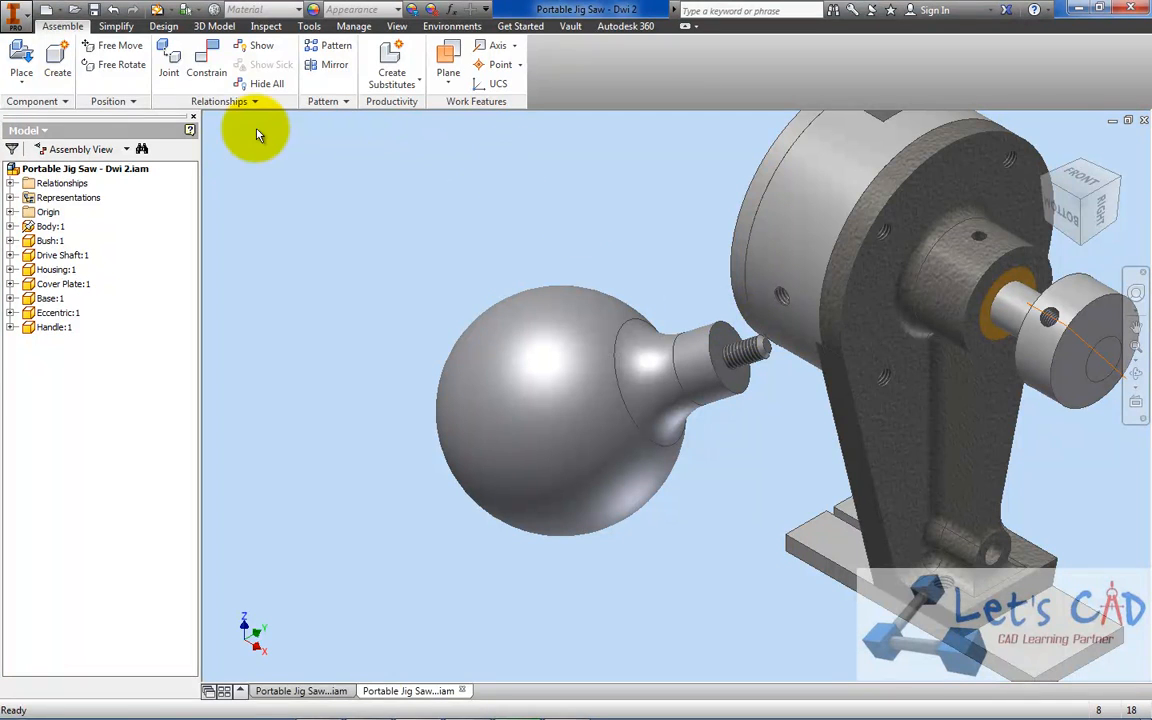
Add a Tangent constraint with 0 mm offset between the Handle's flat shoulder face and the Housing's outer cylindrical surface
click(206, 55)
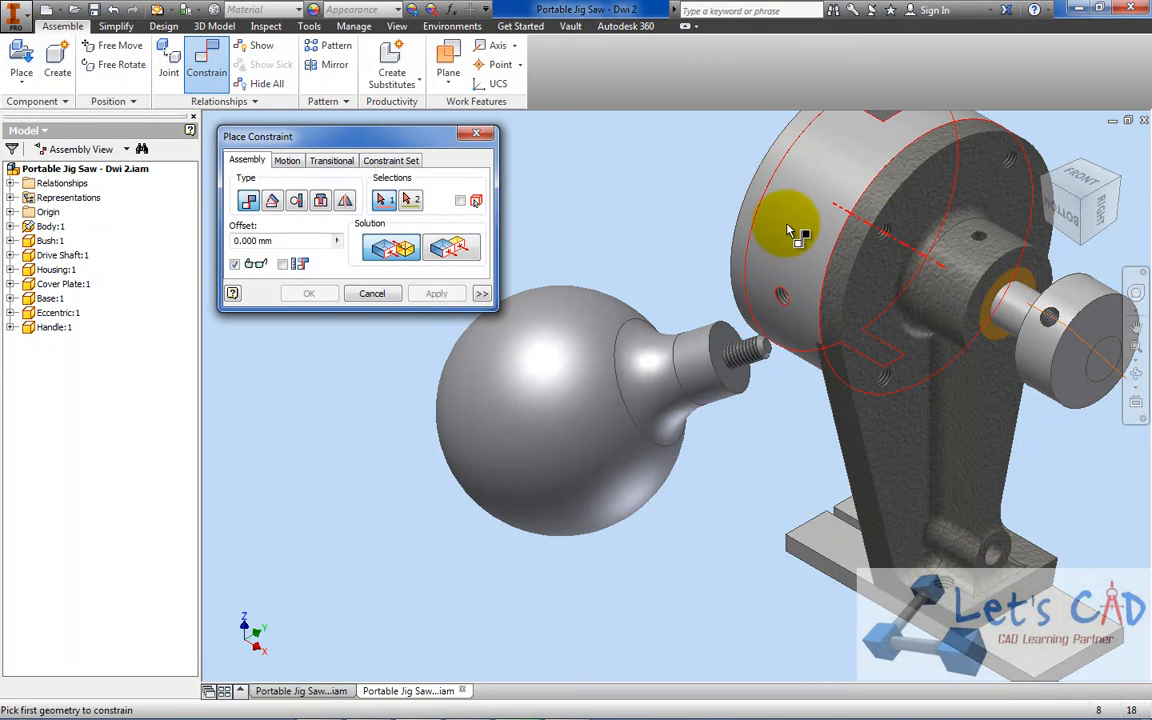
scroll(795, 240, down, 3)
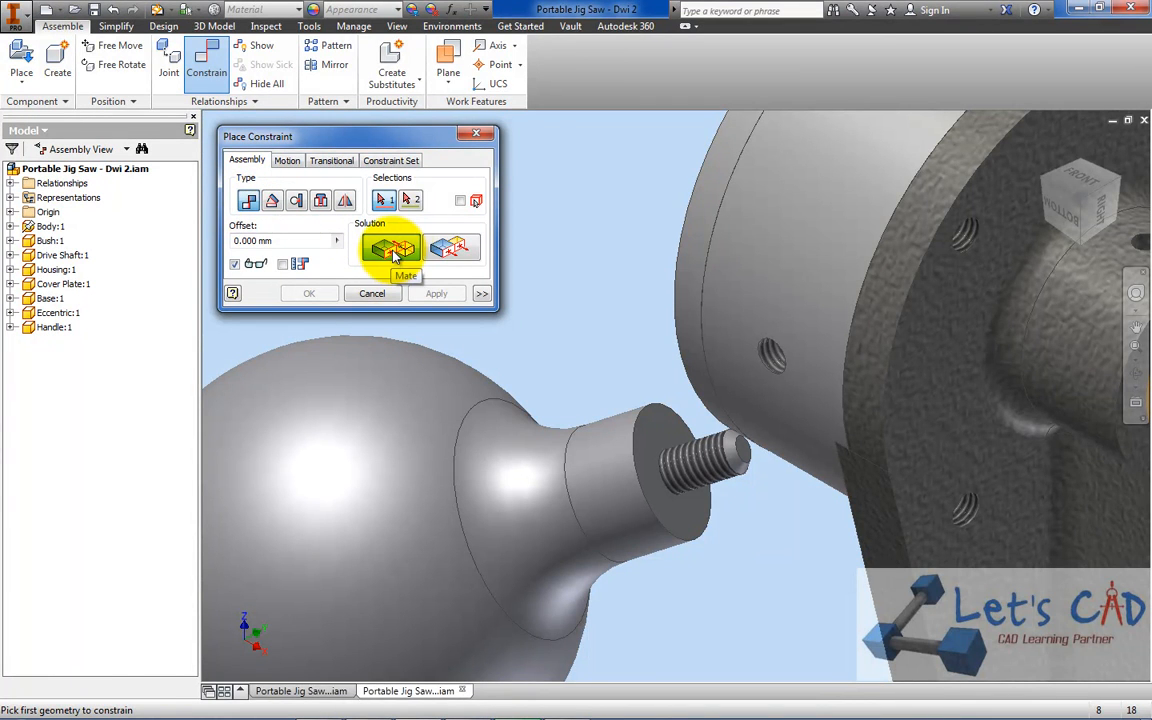
click(297, 203)
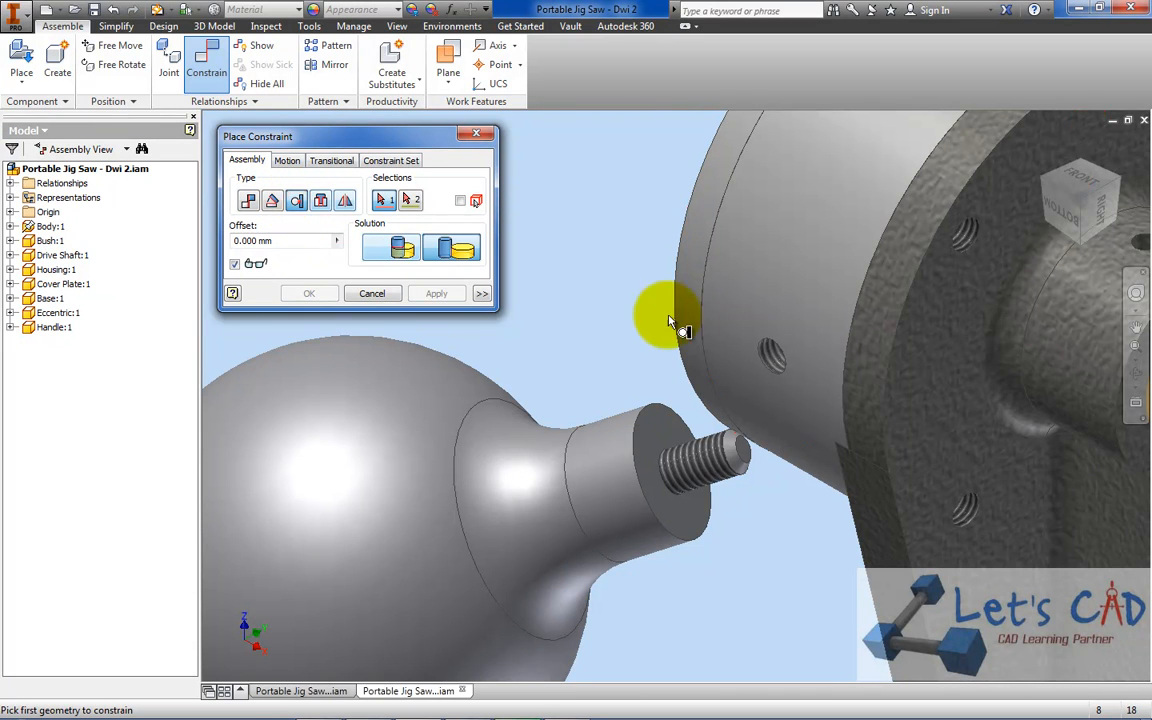
click(663, 445)
click(765, 232)
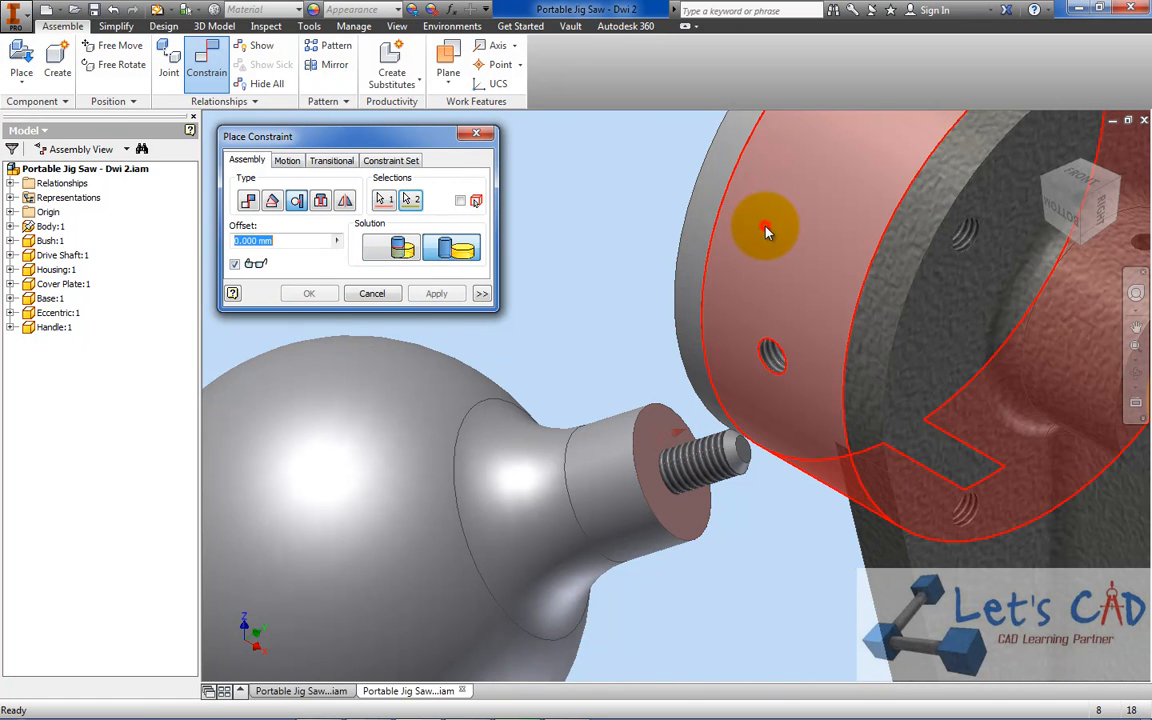
click(305, 294)
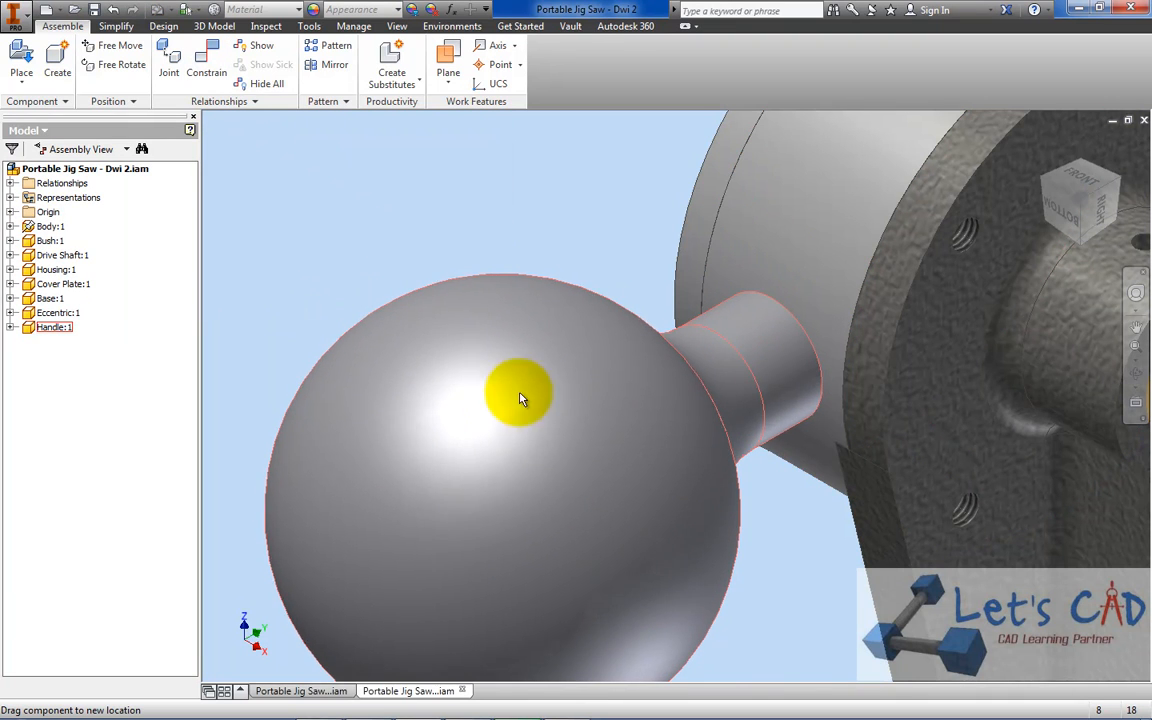
click(553, 492)
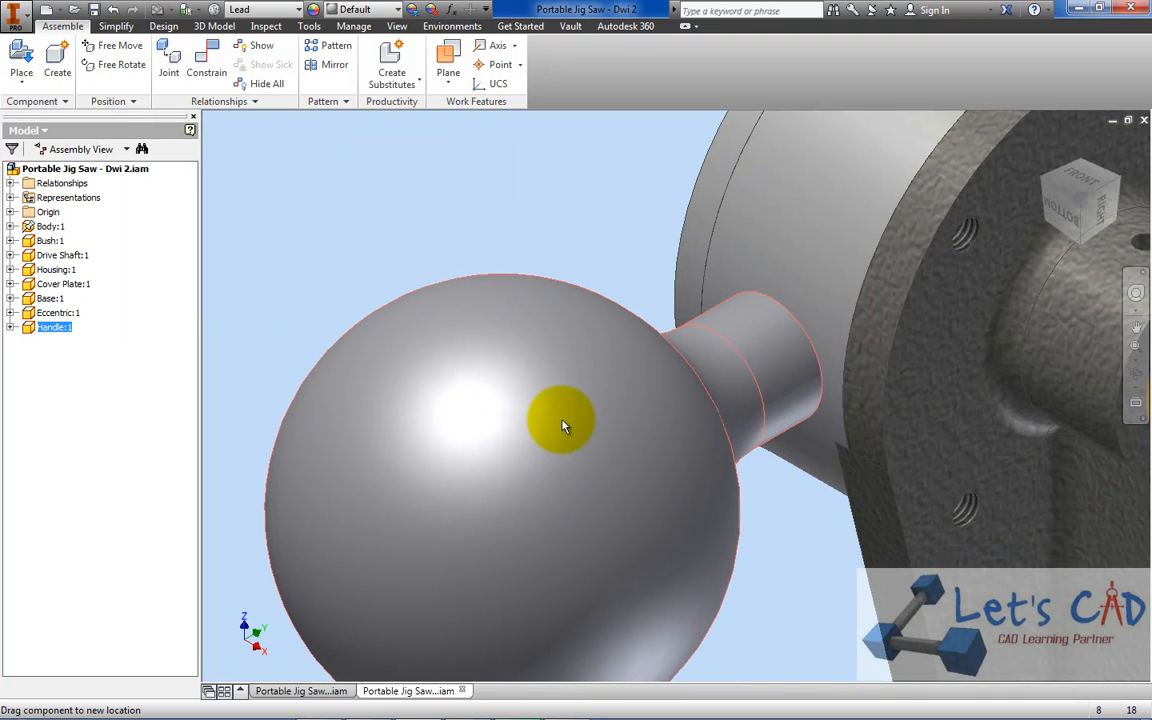
click(428, 203)
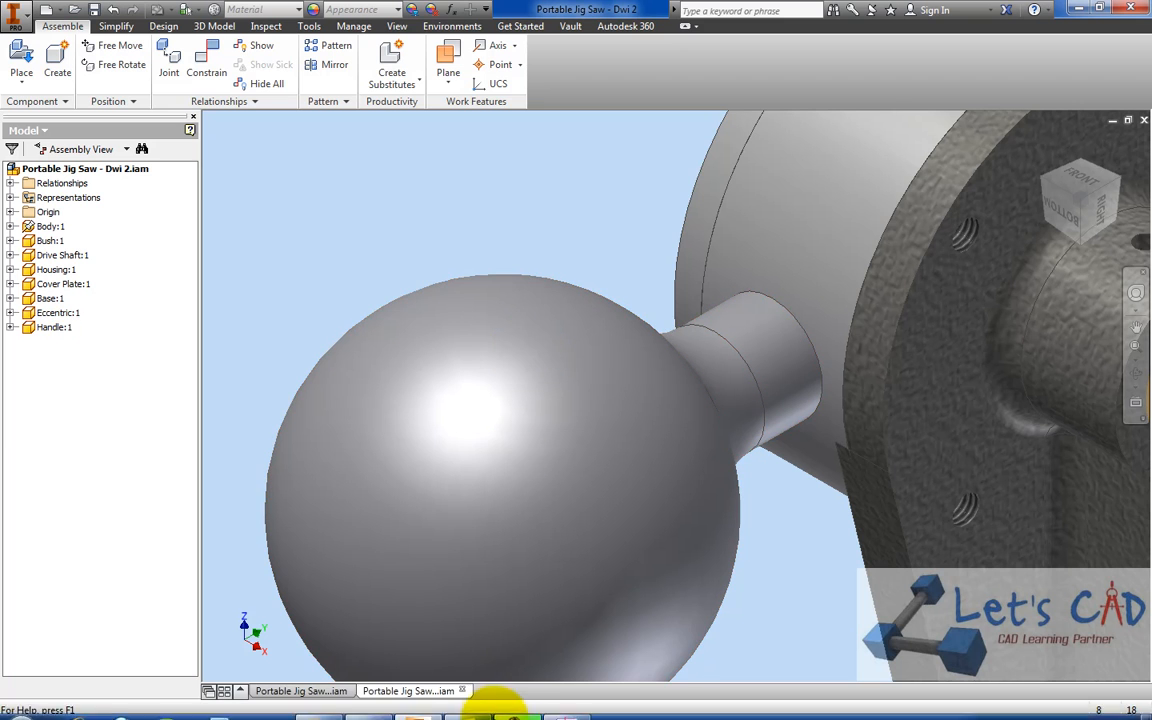
Check the PORTABLE JIG SAW.pdf parts list in Acrobat, and place one Guide part in the Inventor assembly near the Base
click(570, 704)
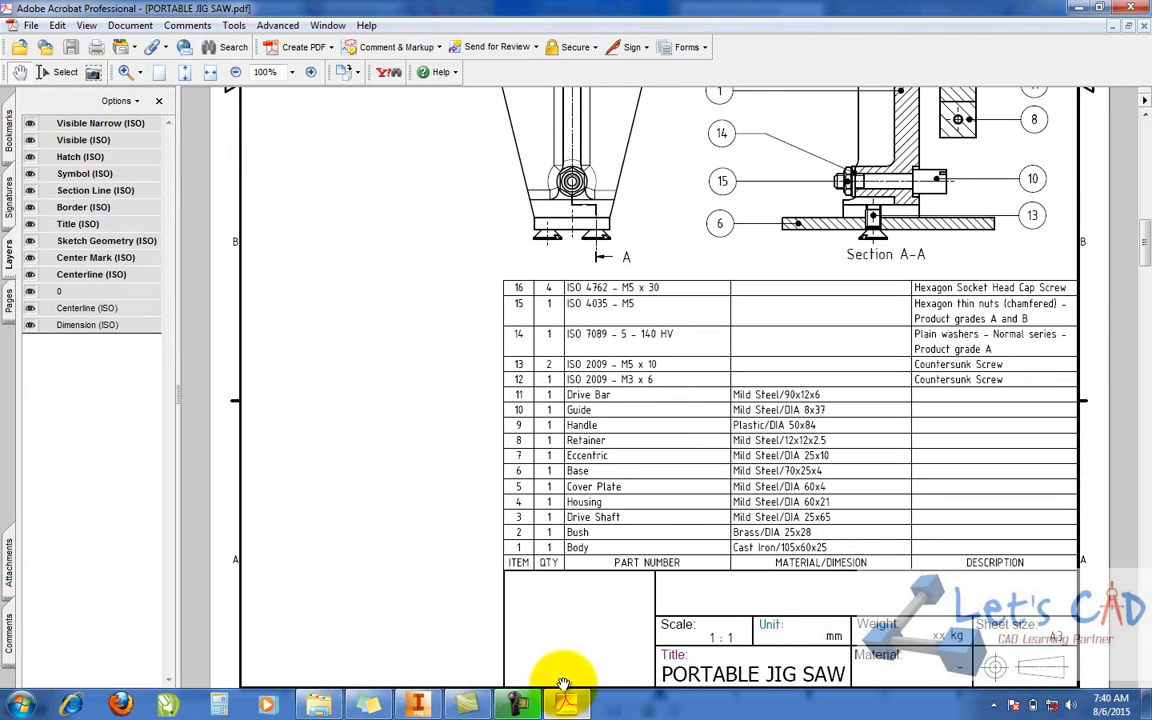
click(1078, 8)
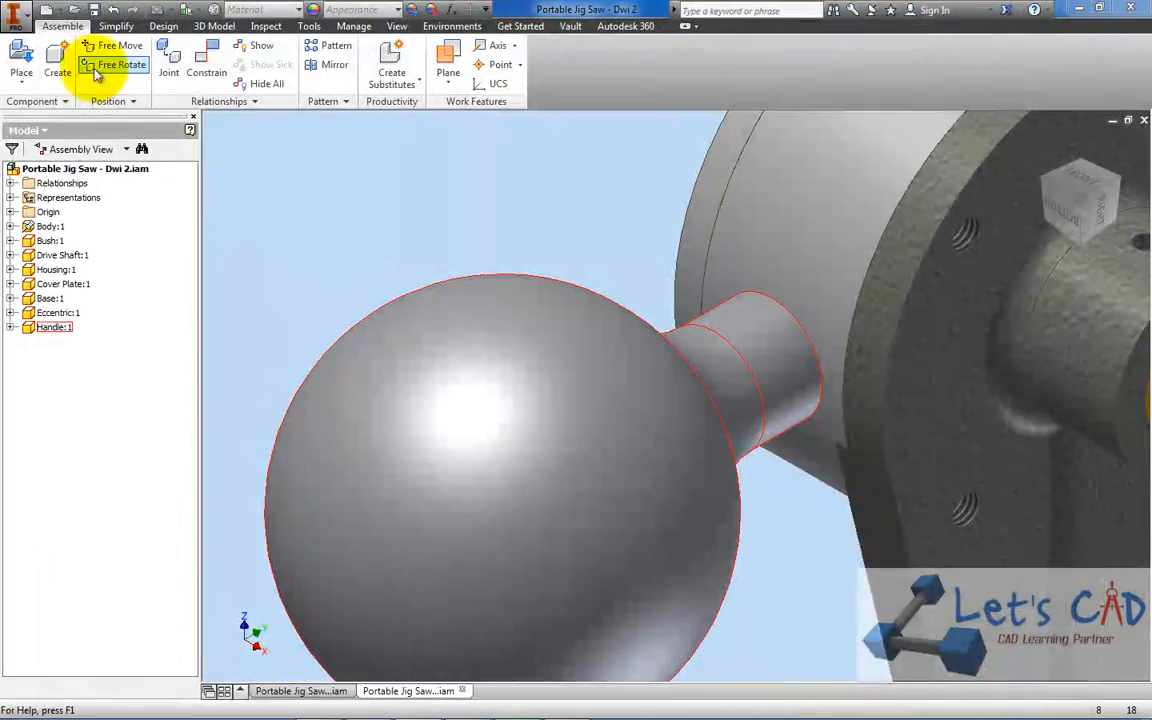
click(22, 62)
double_click(237, 298)
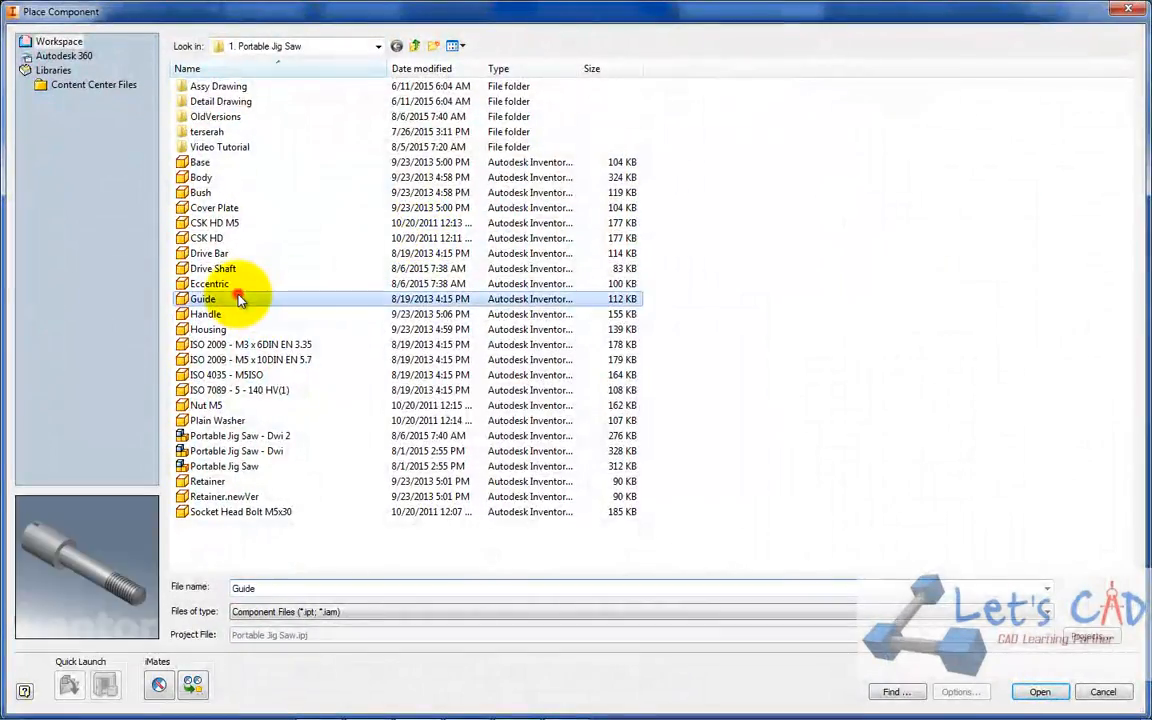
scroll(600, 360, down, 5)
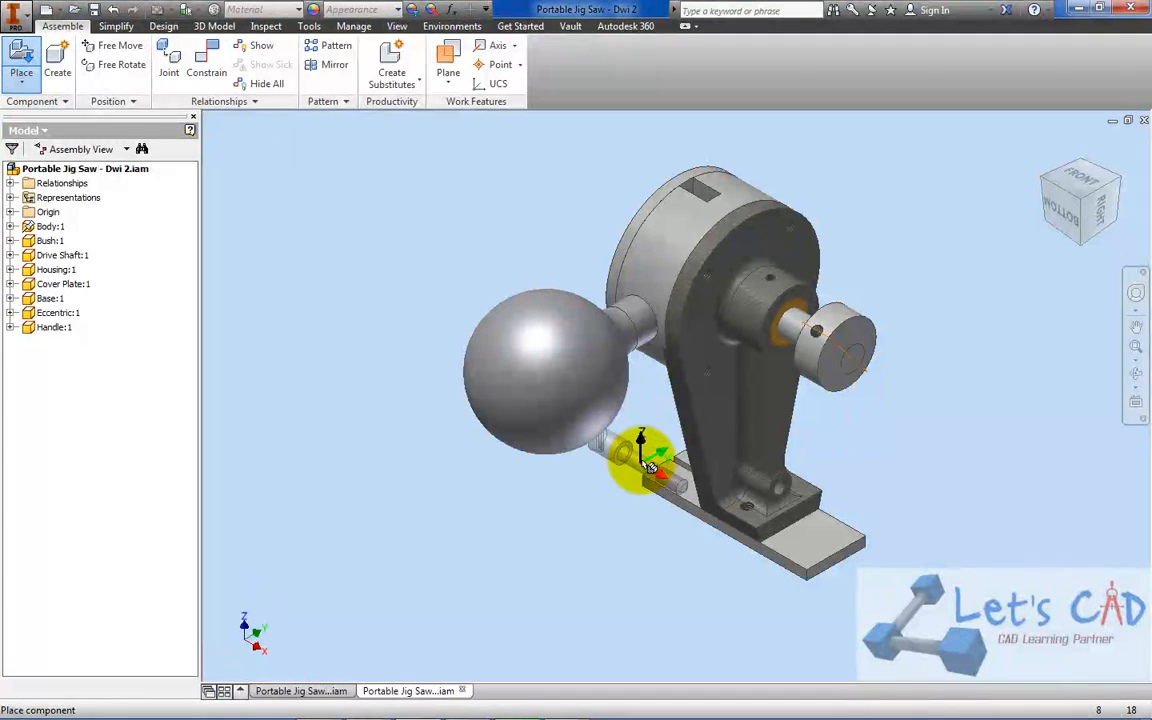
click(668, 434)
right_click(925, 306)
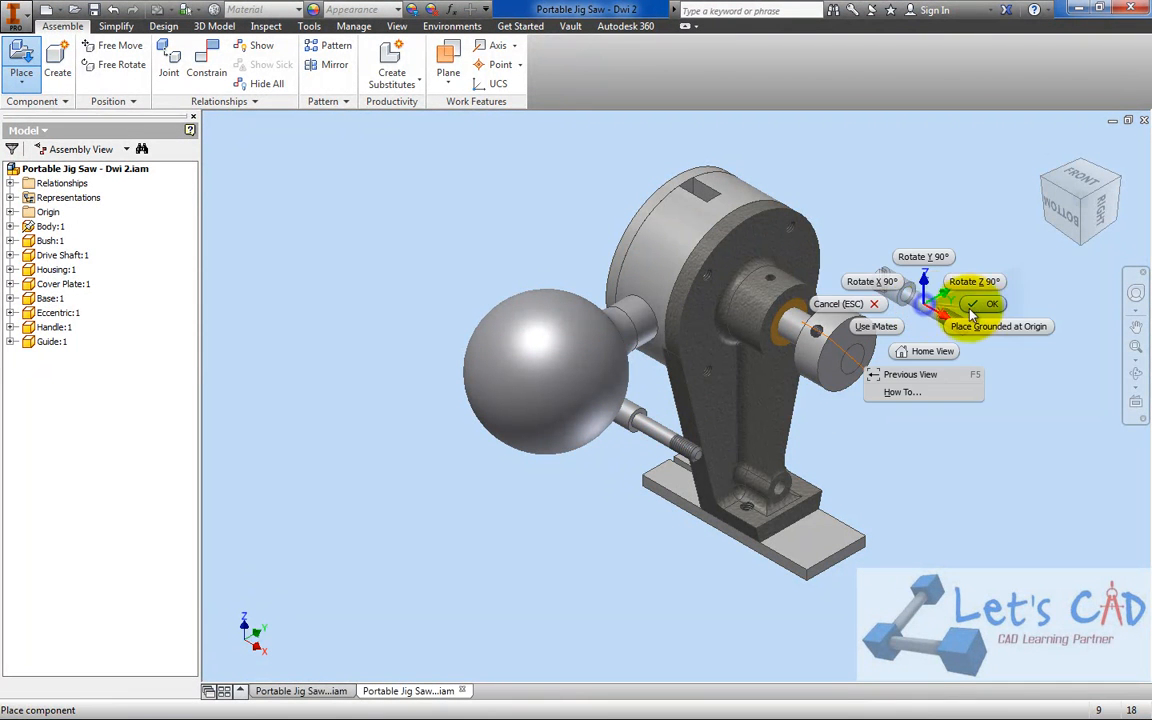
click(974, 308)
Move the Guide into open space in front of the counterbored hole at the lower end of the Body
click(1048, 182)
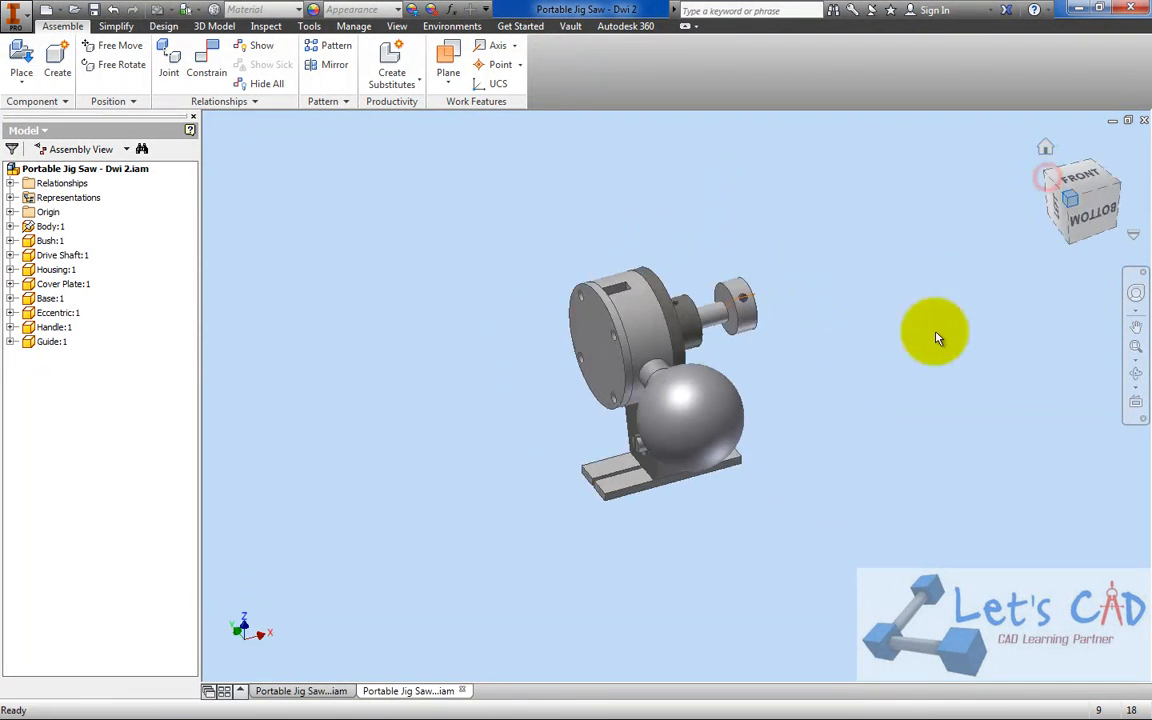
scroll(653, 494, up, 5)
scroll(654, 448, down, 2)
drag(649, 290, 323, 325)
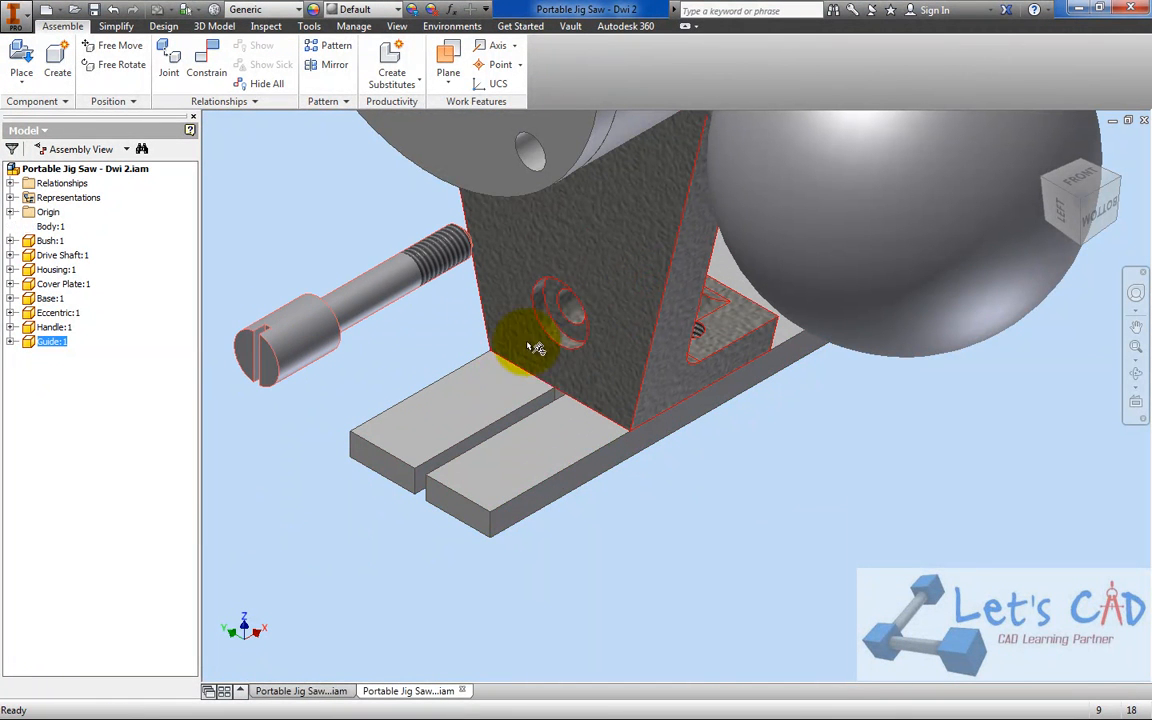
Insert the Guide's head shoulder edge into the bottom edge of the Body's counterbored hole with 0 mm offset, and turn the Guide about its axis
click(201, 57)
middle_drag(419, 298, 578, 366)
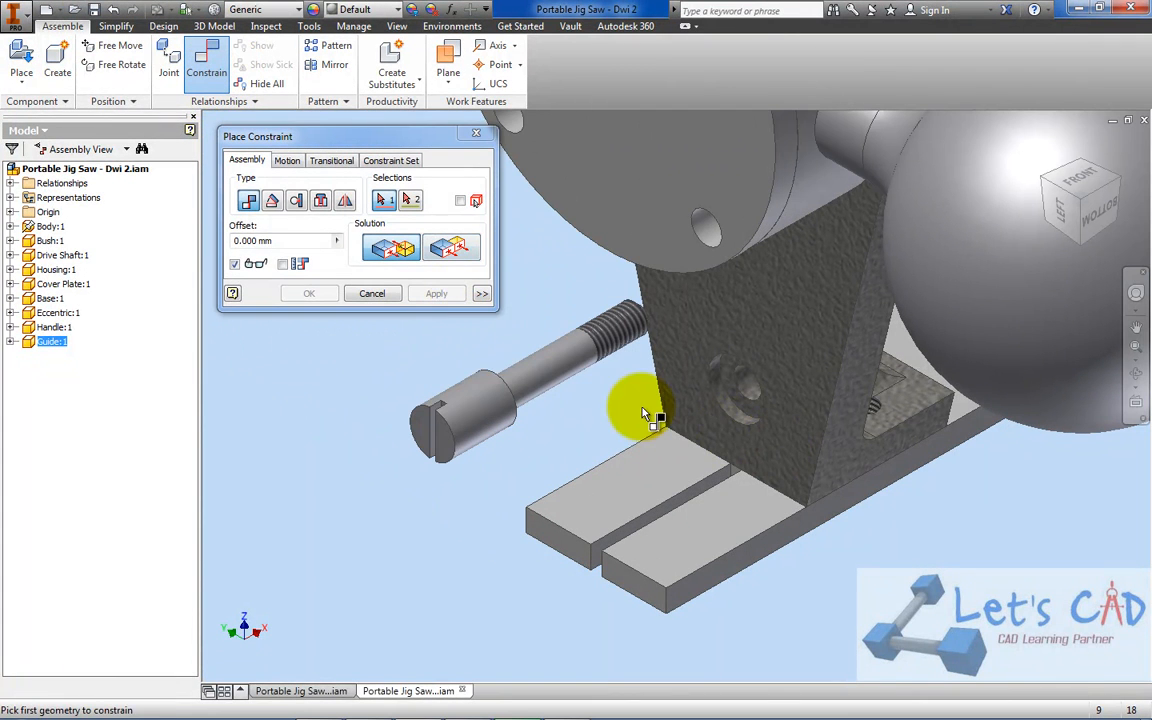
click(321, 200)
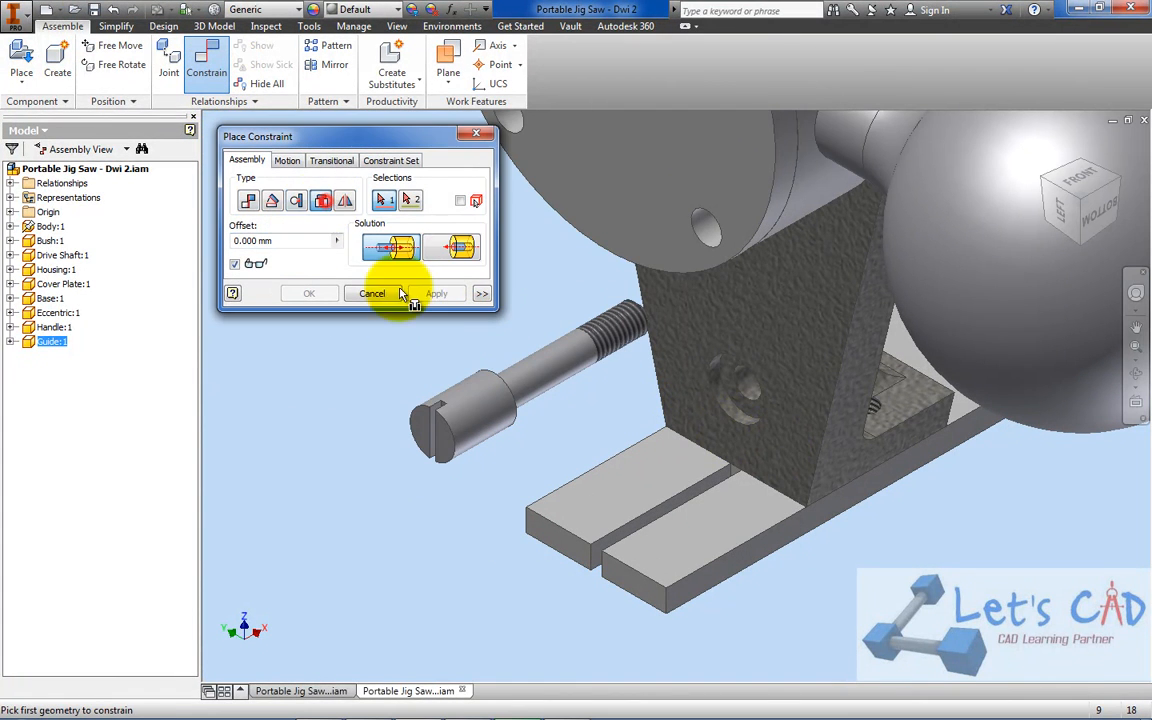
scroll(437, 360, down, 3)
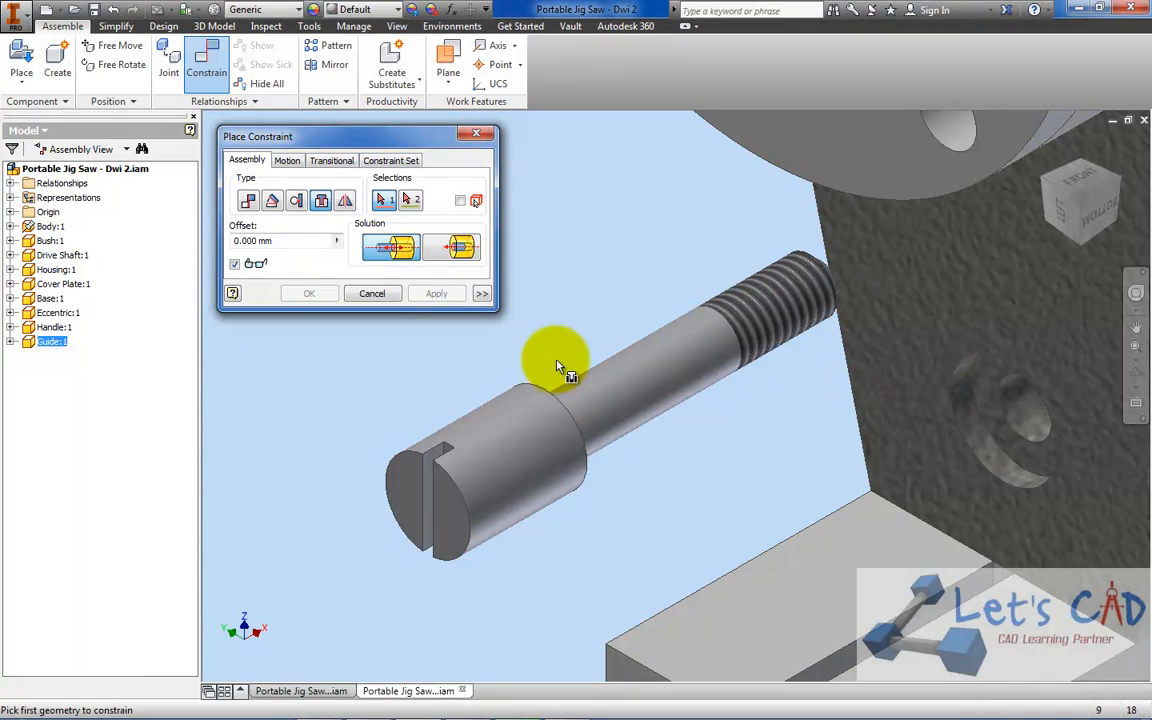
click(541, 393)
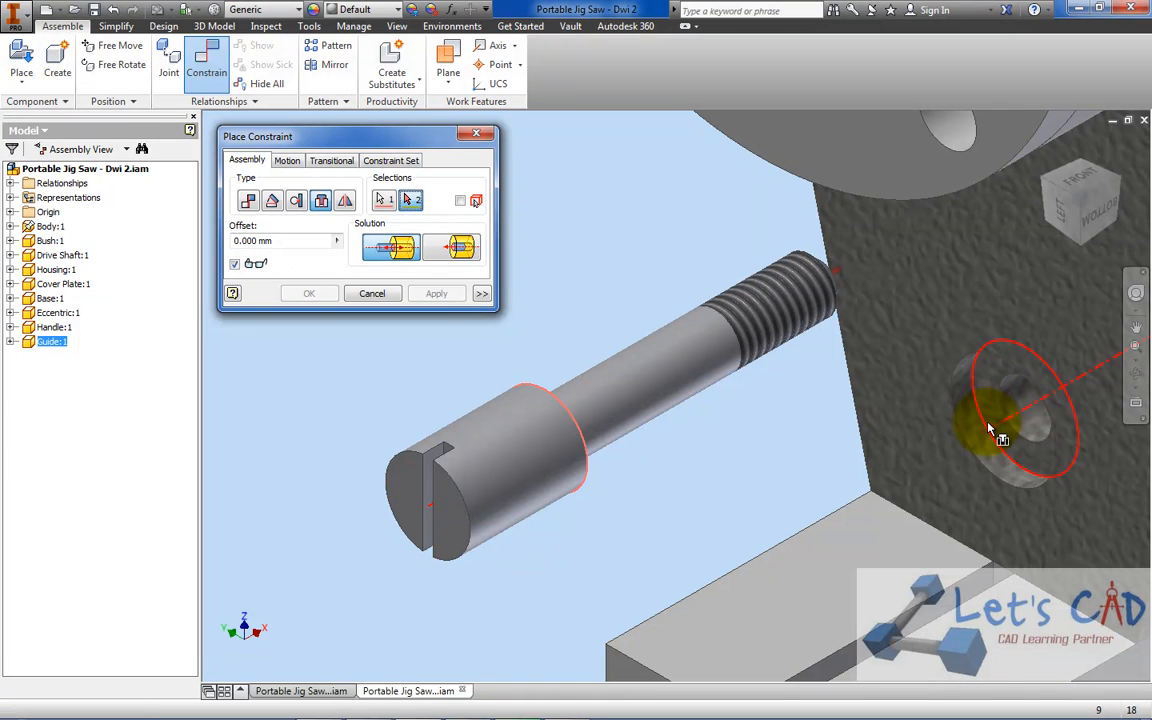
middle_drag(986, 432, 766, 414)
scroll(668, 407, down, 3)
scroll(763, 413, up, 2)
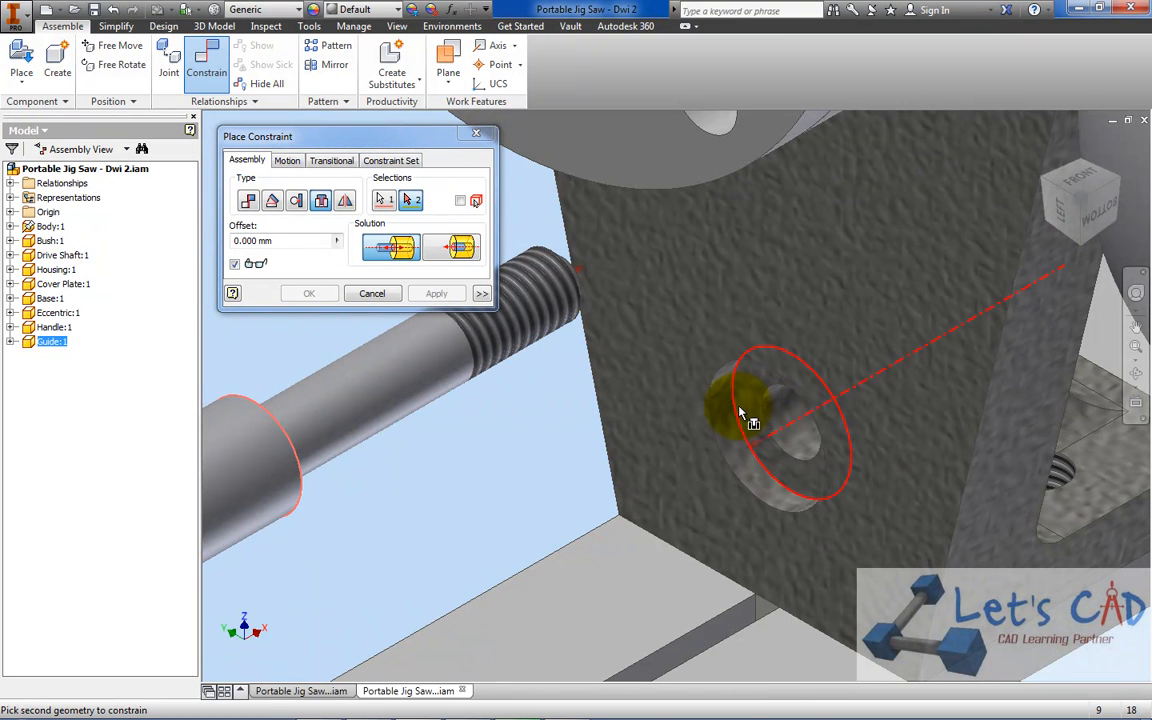
click(735, 418)
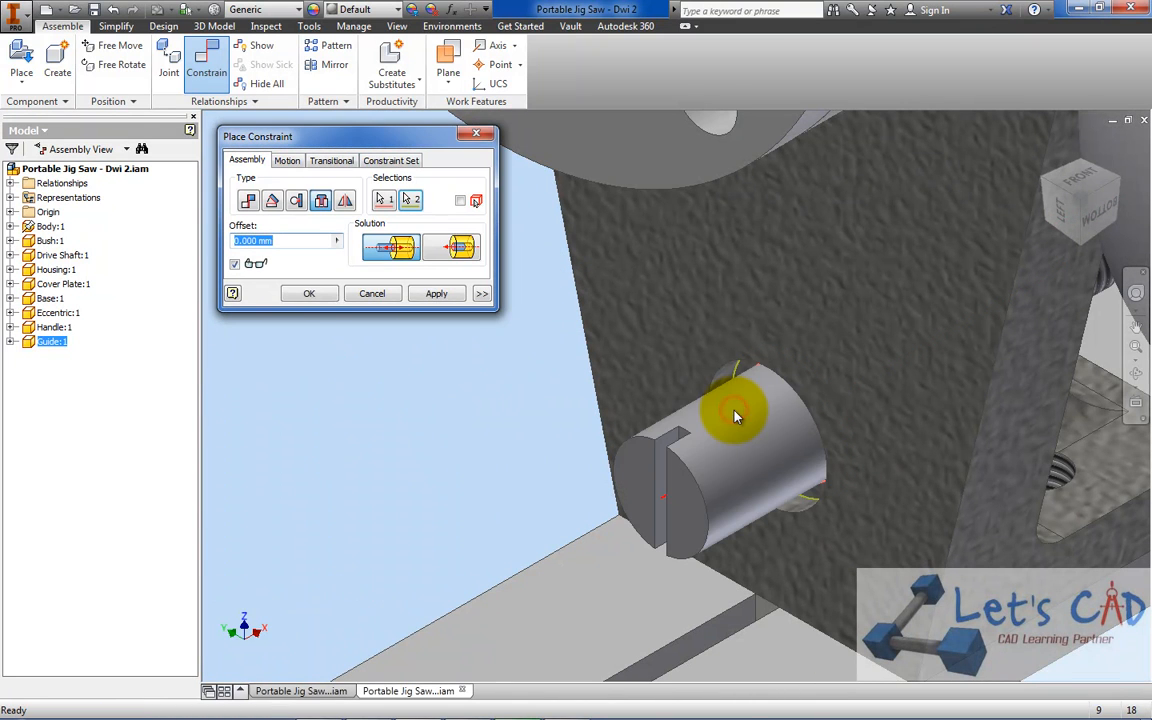
click(309, 294)
drag(743, 393, 658, 401)
click(516, 344)
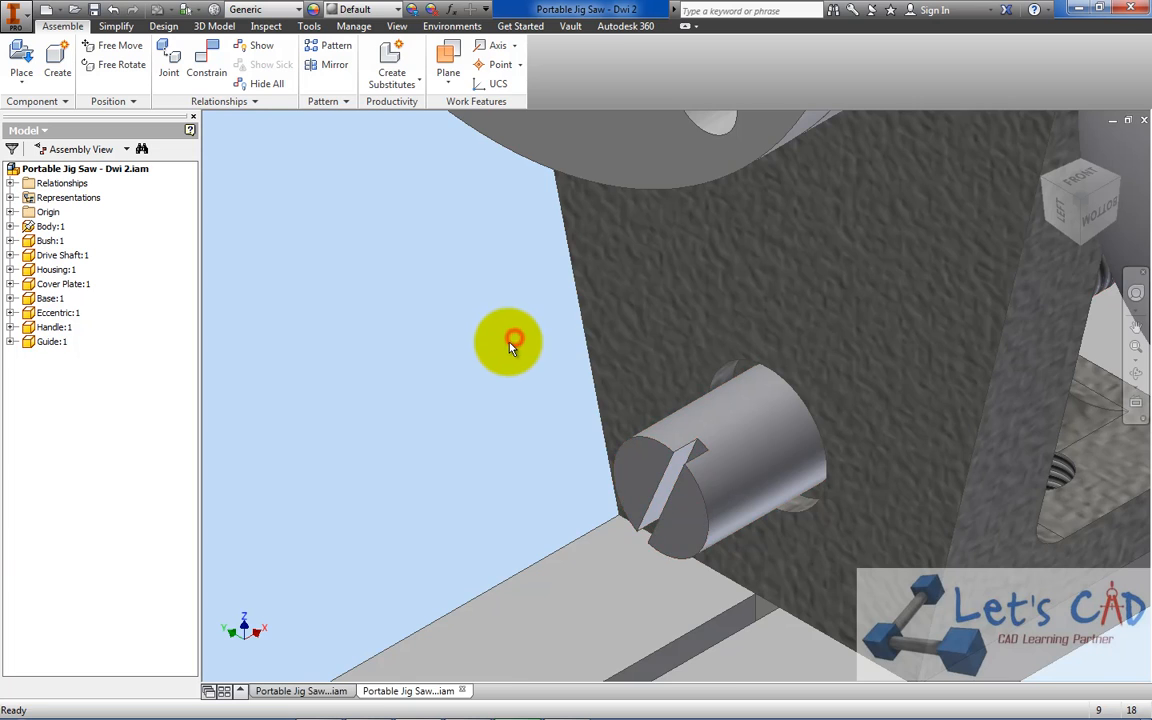
Add a Directed Angle constraint of 0 deg between the Guide's slot side face and the Base's long side face, and save the assembly
middle_drag(503, 347, 653, 308)
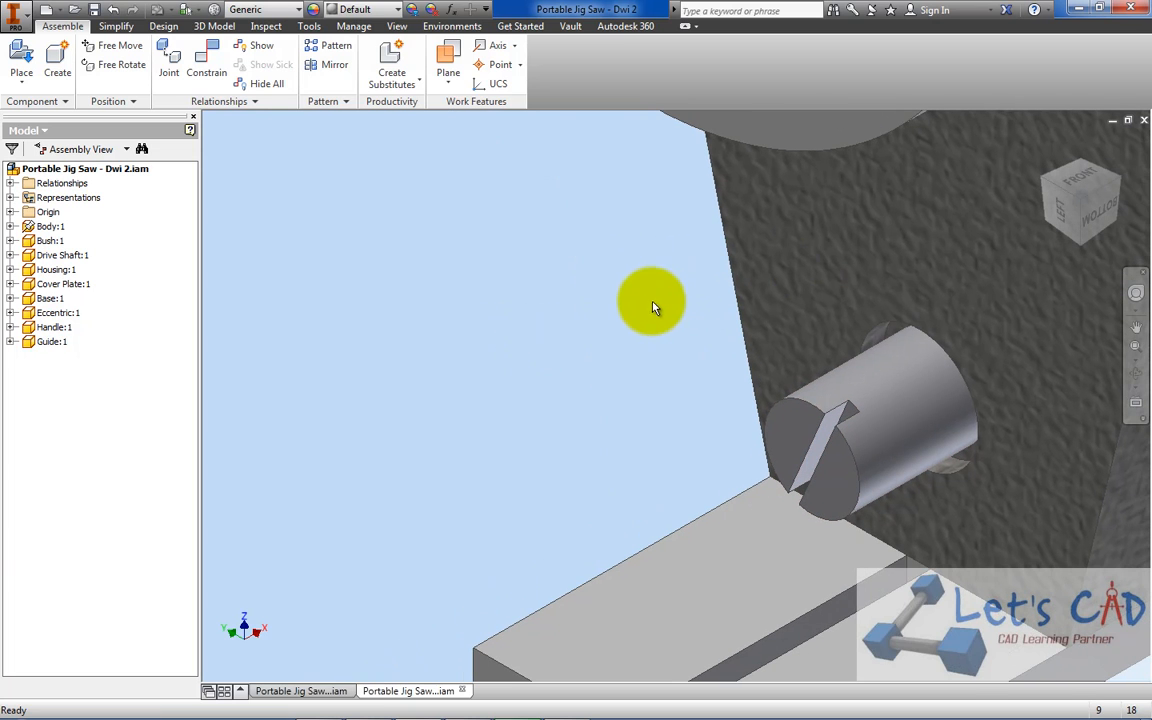
click(207, 66)
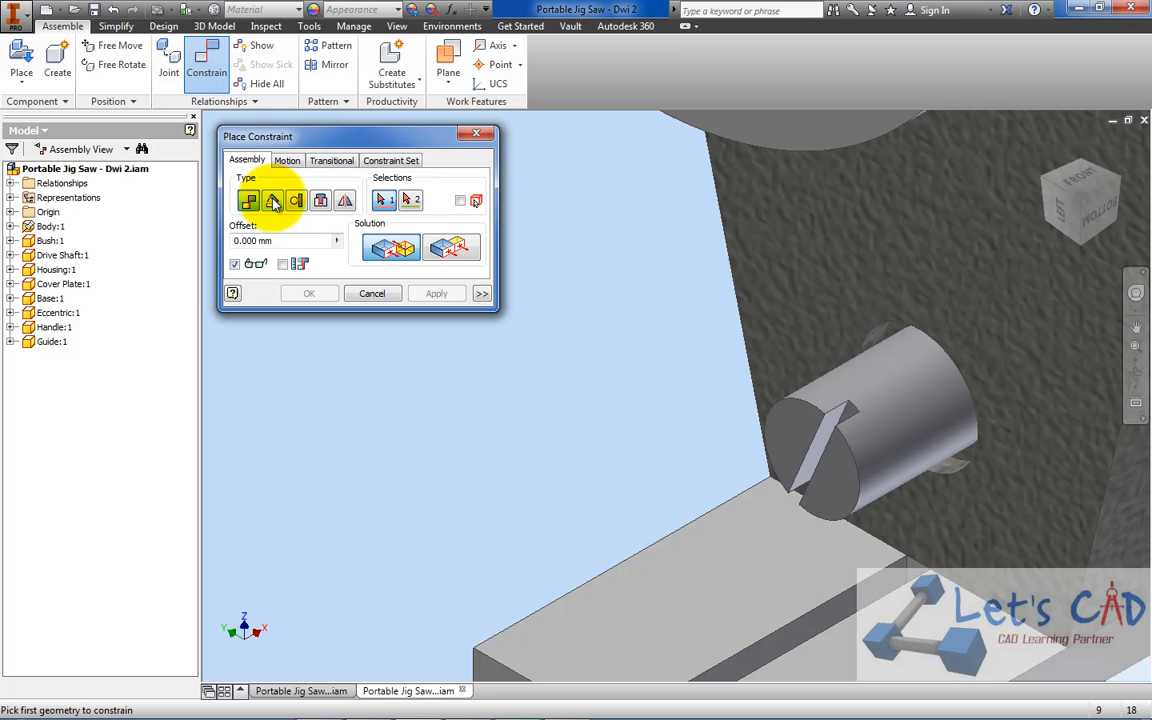
click(273, 201)
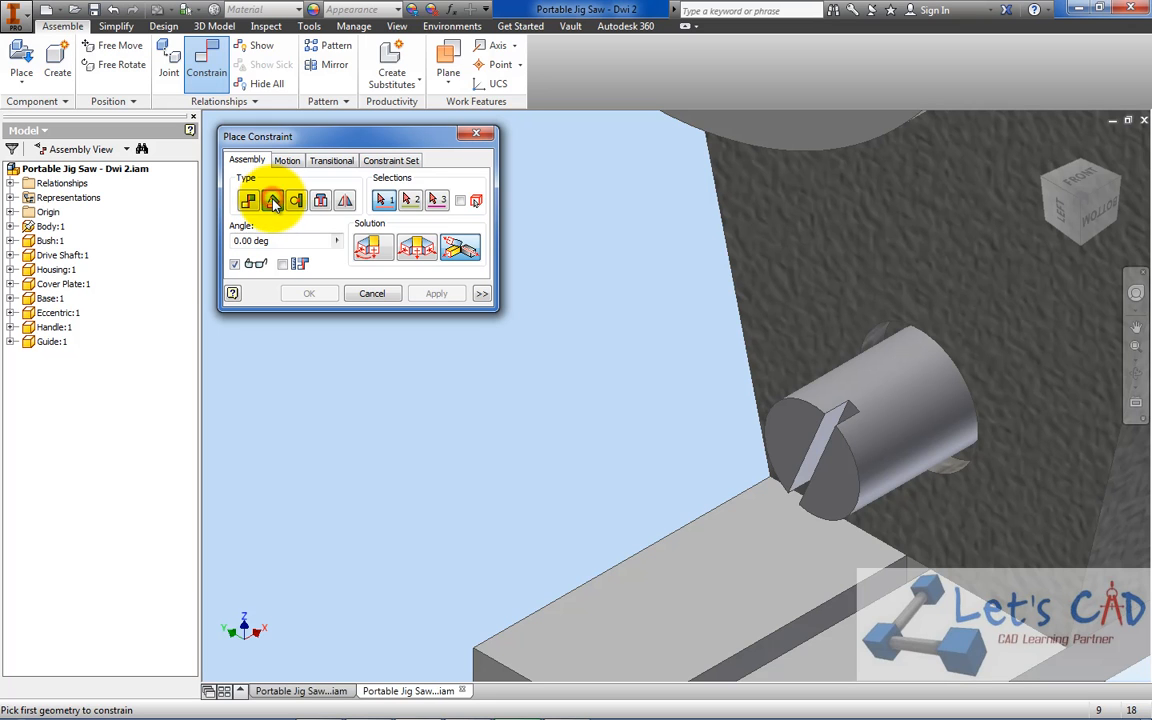
click(378, 248)
scroll(746, 396, up, 3)
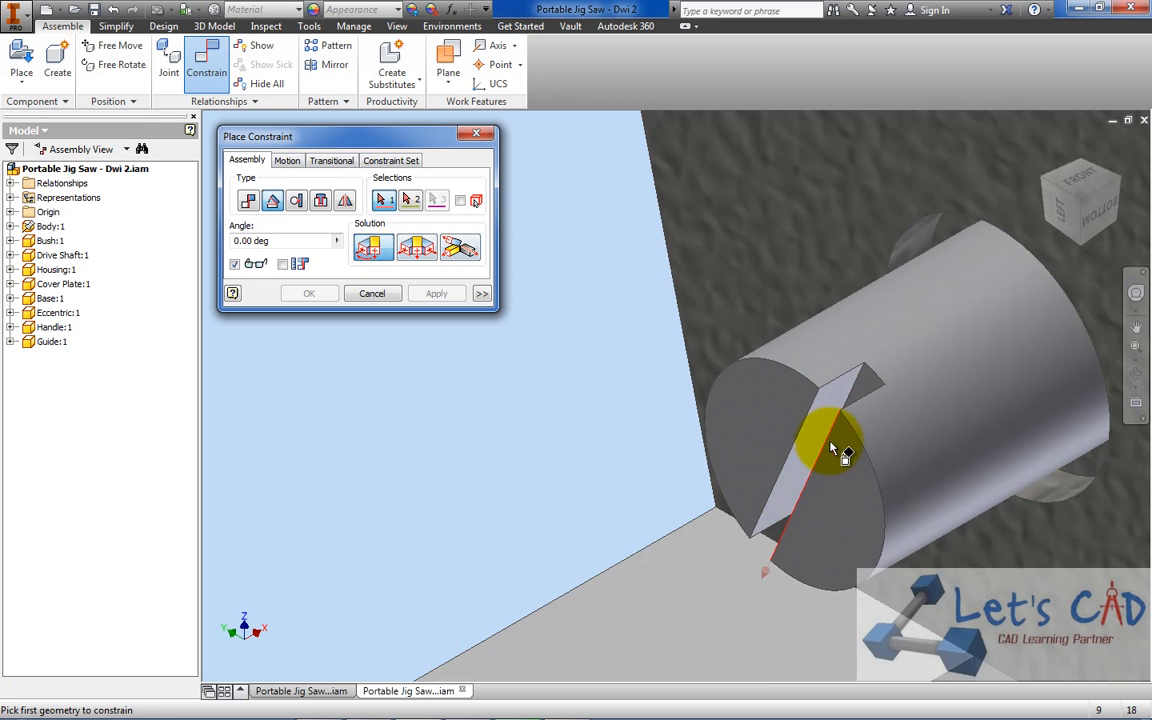
click(828, 410)
scroll(912, 493, down, 3)
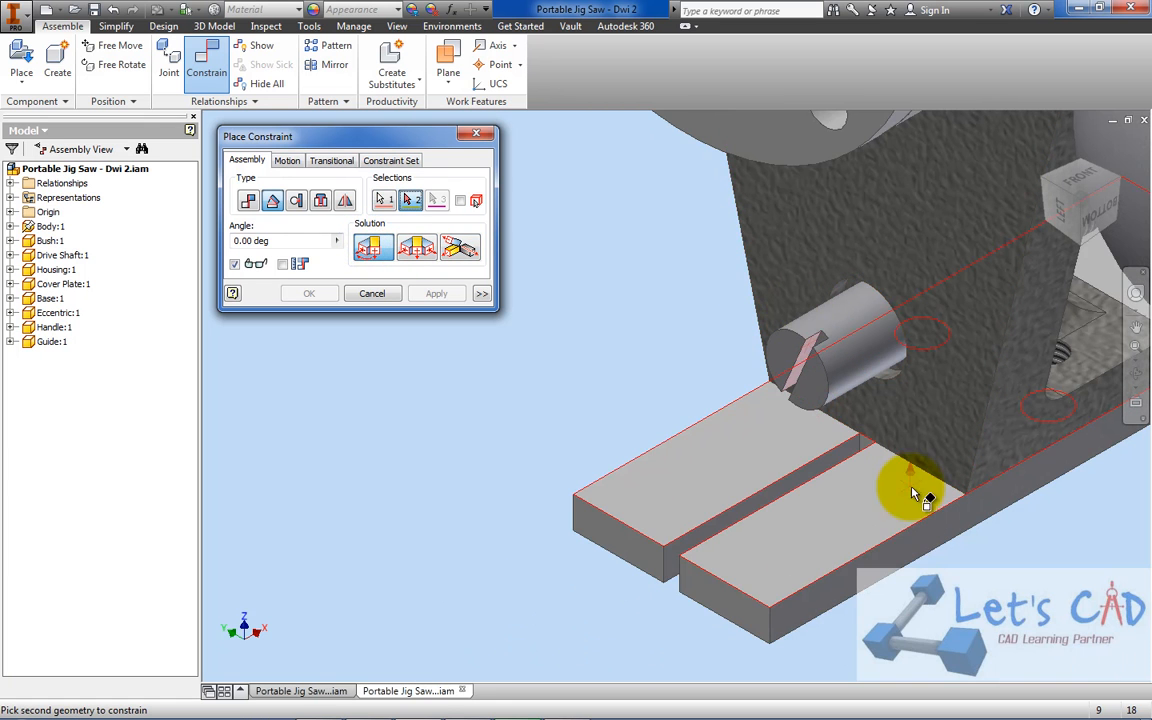
click(917, 543)
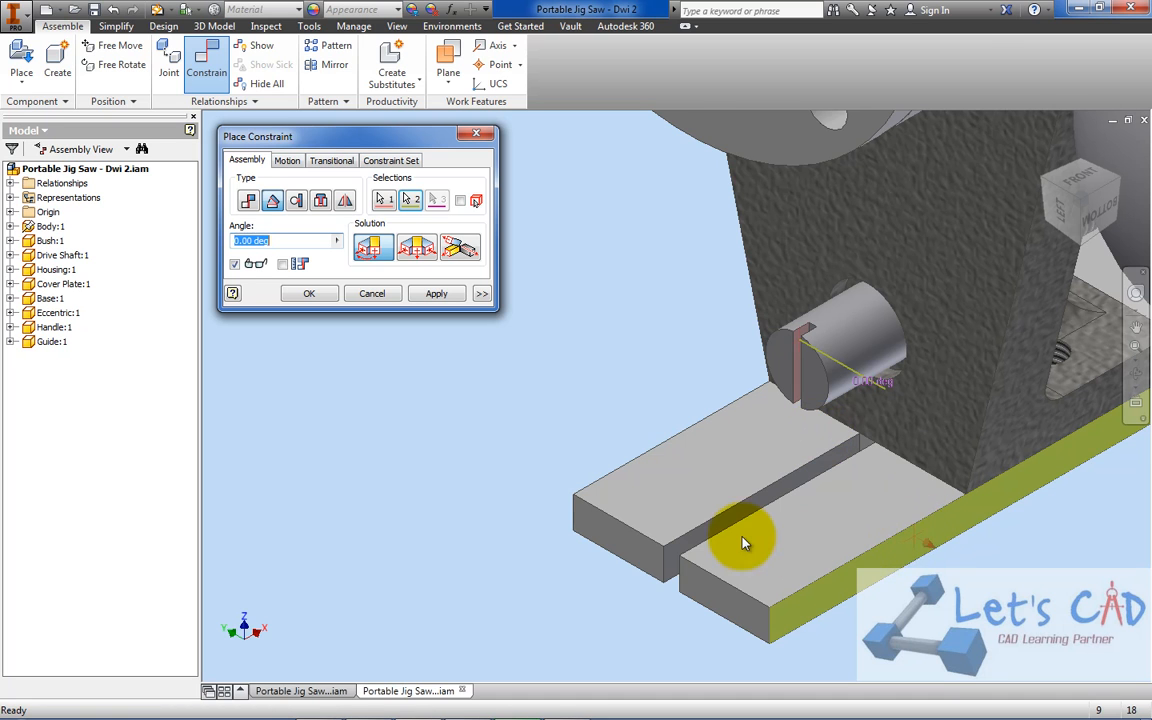
scroll(743, 541, down, 3)
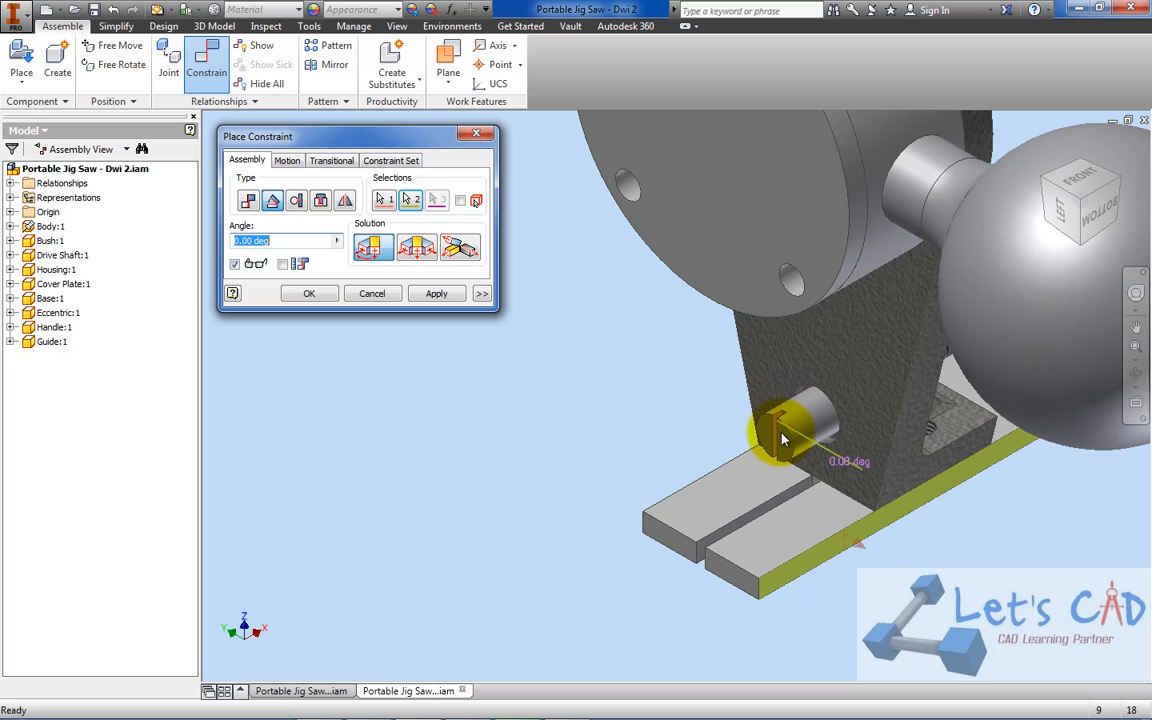
click(305, 292)
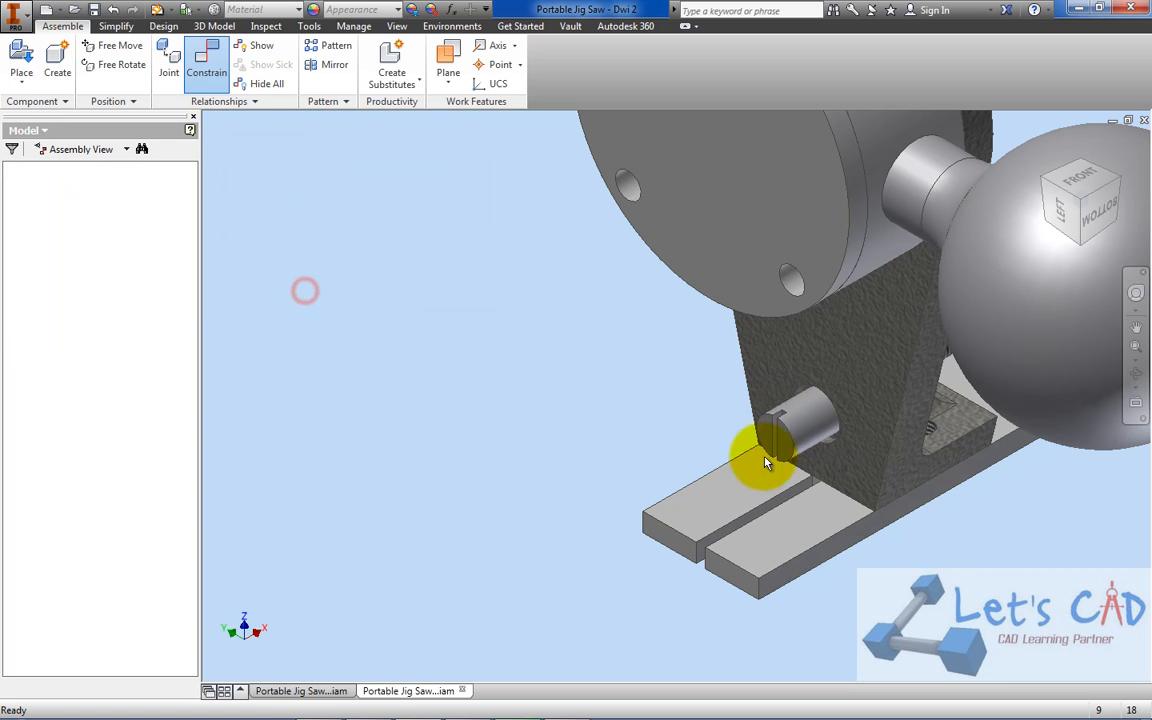
click(826, 452)
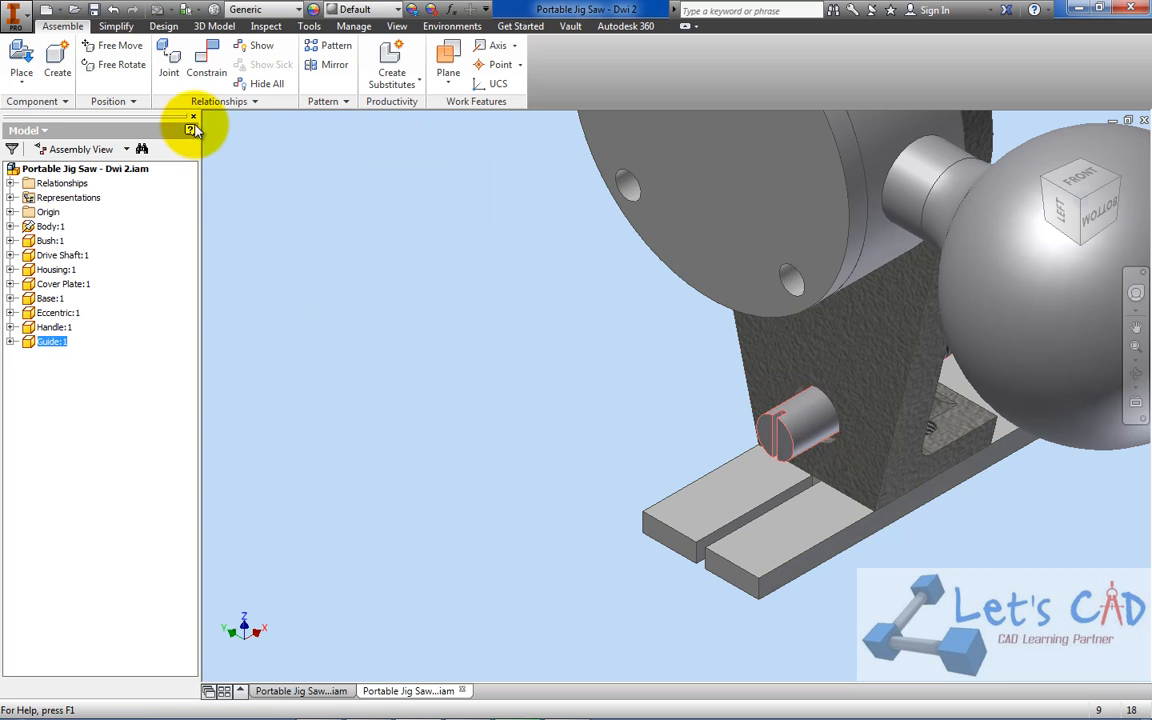
click(99, 14)
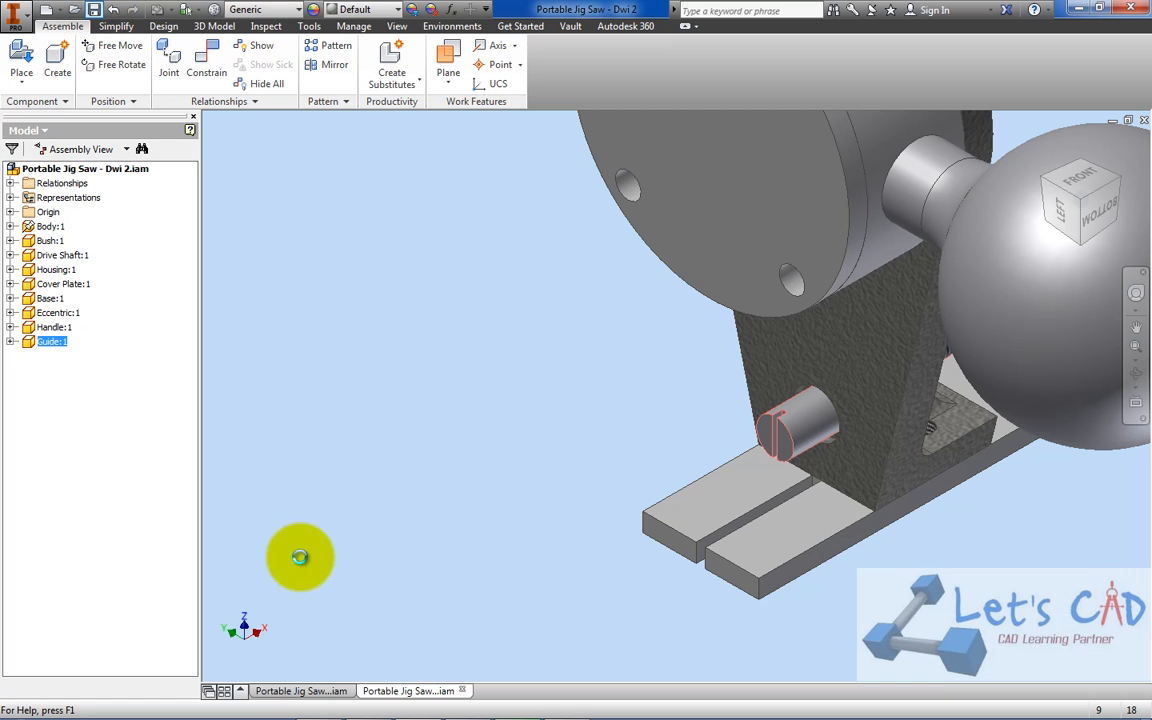
Switch to the reference assembly Portable Jig Saw - Dwi.iam and make its hidden Guide visible
mouse_move(343, 716)
click(338, 691)
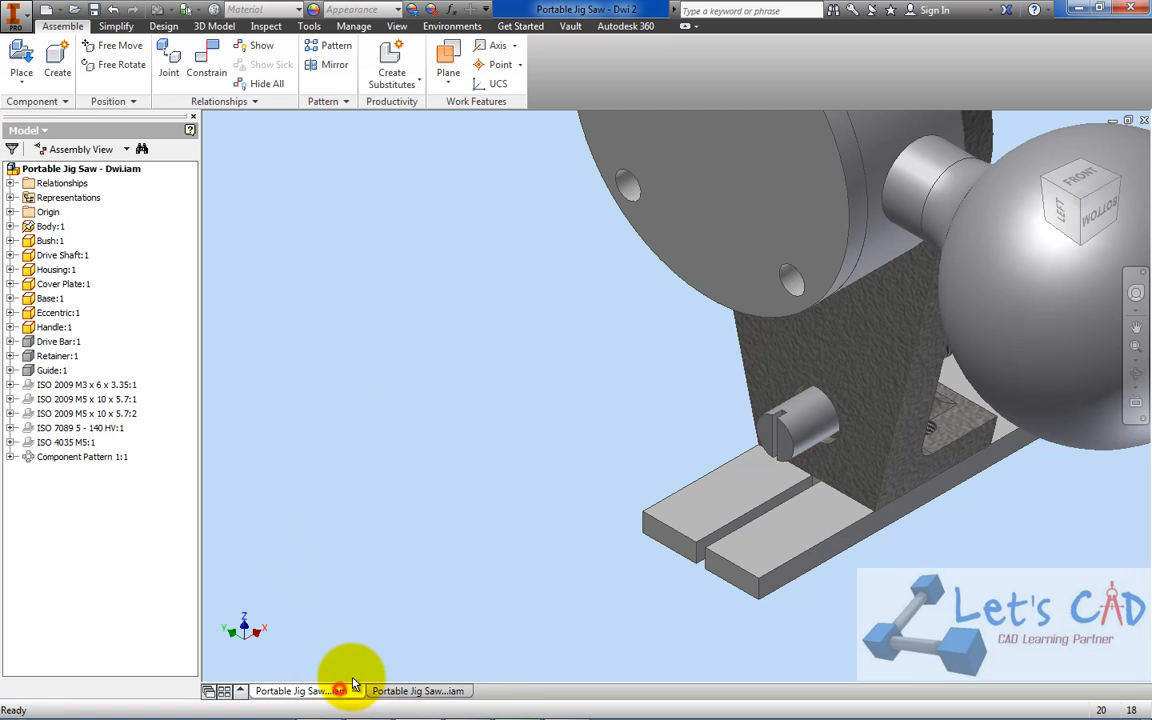
right_click(55, 370)
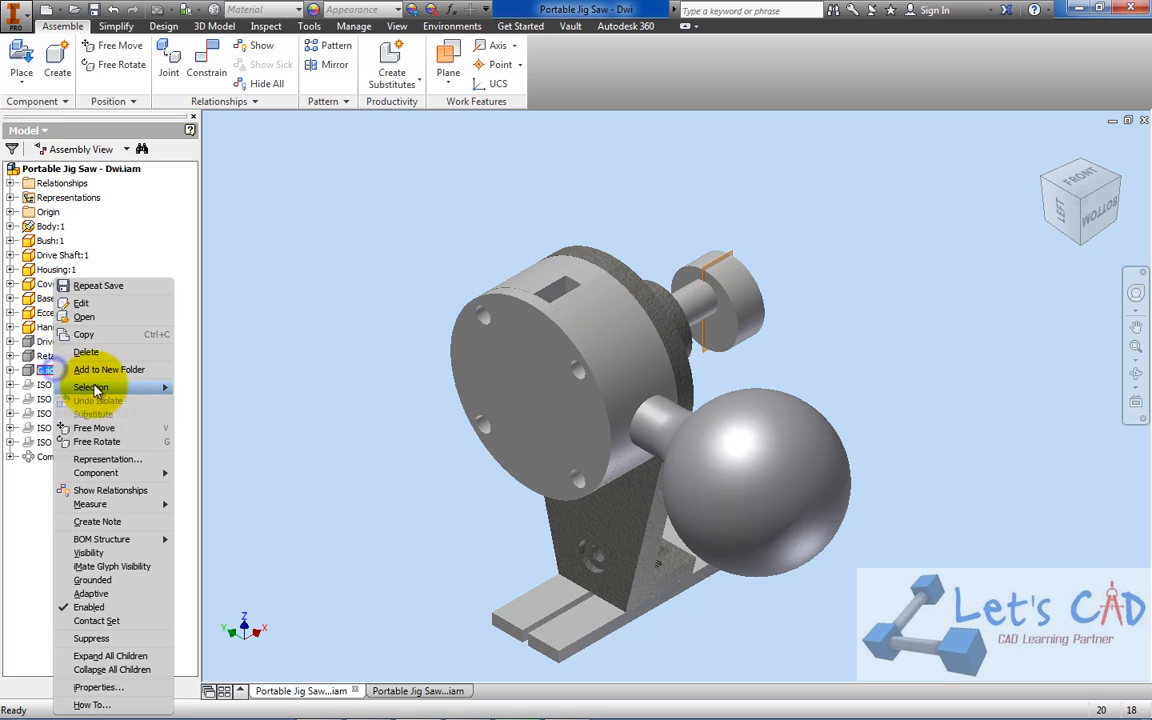
click(100, 552)
scroll(514, 622, up, 5)
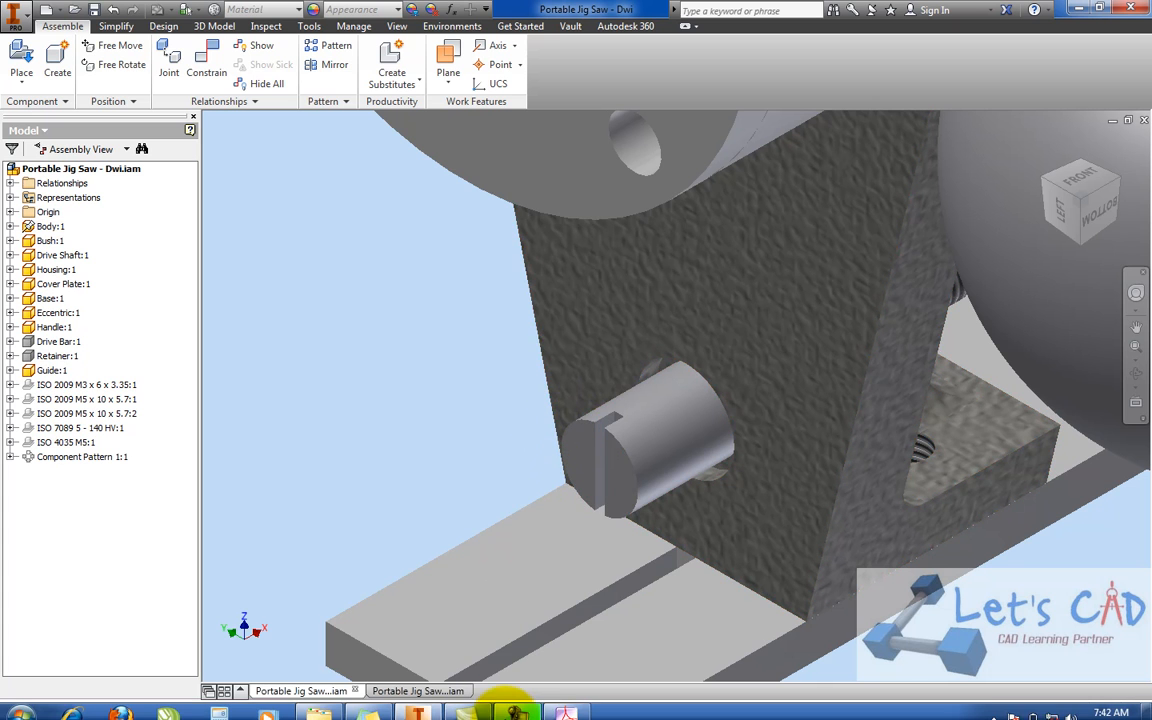
Switch to PORTABLE JIG SAW.pdf in Acrobat and check the parts list for the next component
click(566, 705)
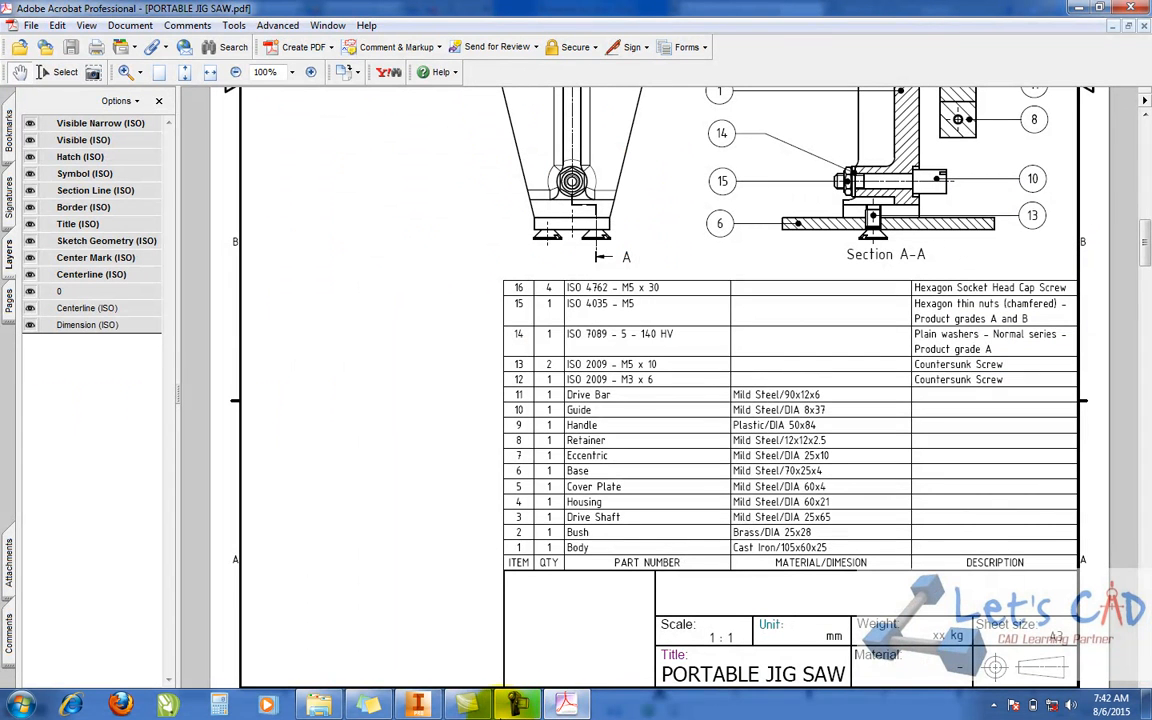
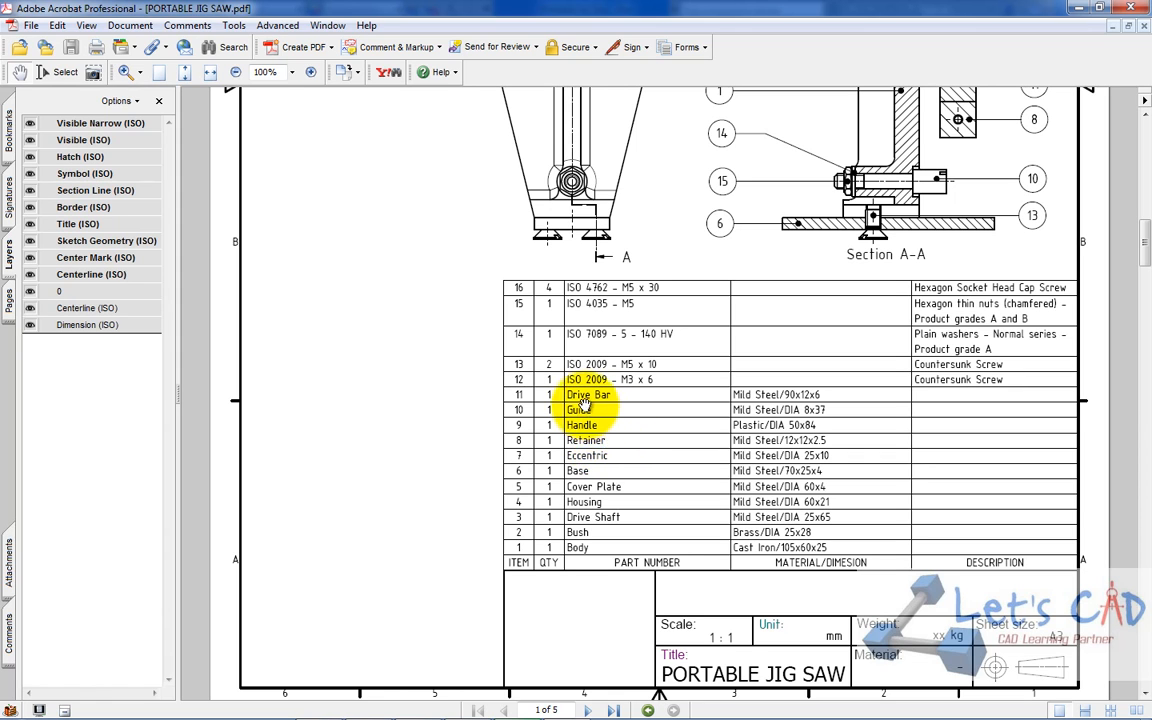
Return to Inventor, place one Drive Bar and one Retainer beside the model in Portable Jig Saw - Dwi.iam, and save the assembly
mouse_move(463, 705)
click(418, 705)
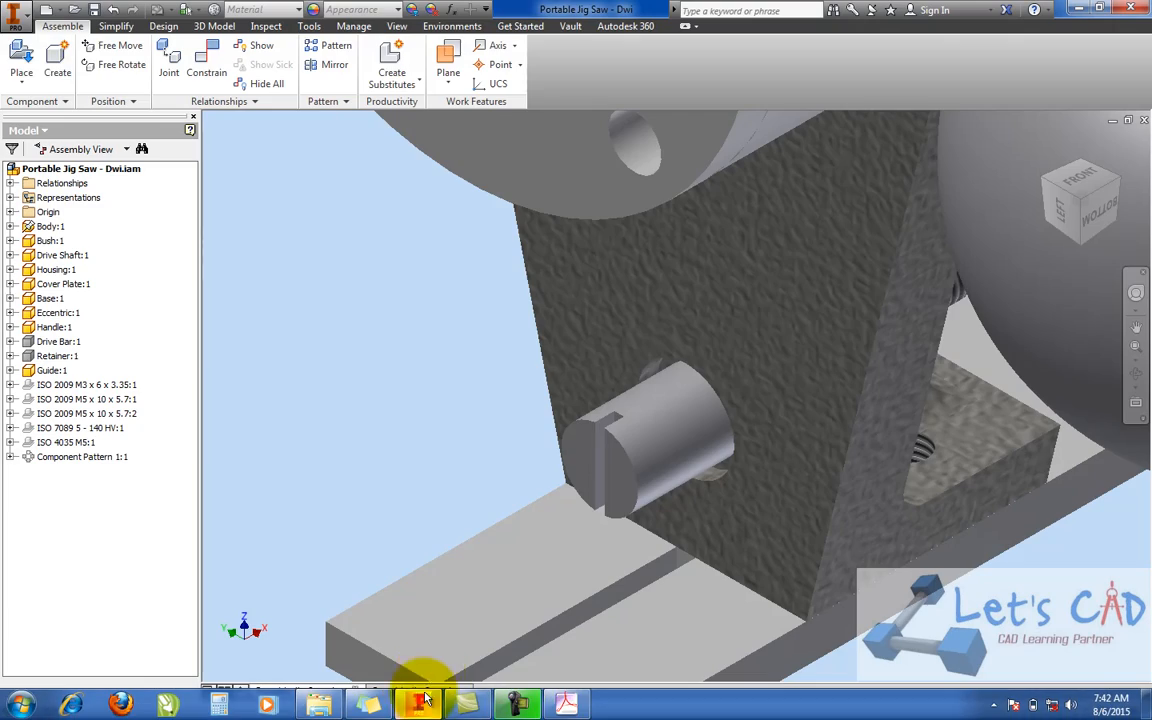
click(24, 60)
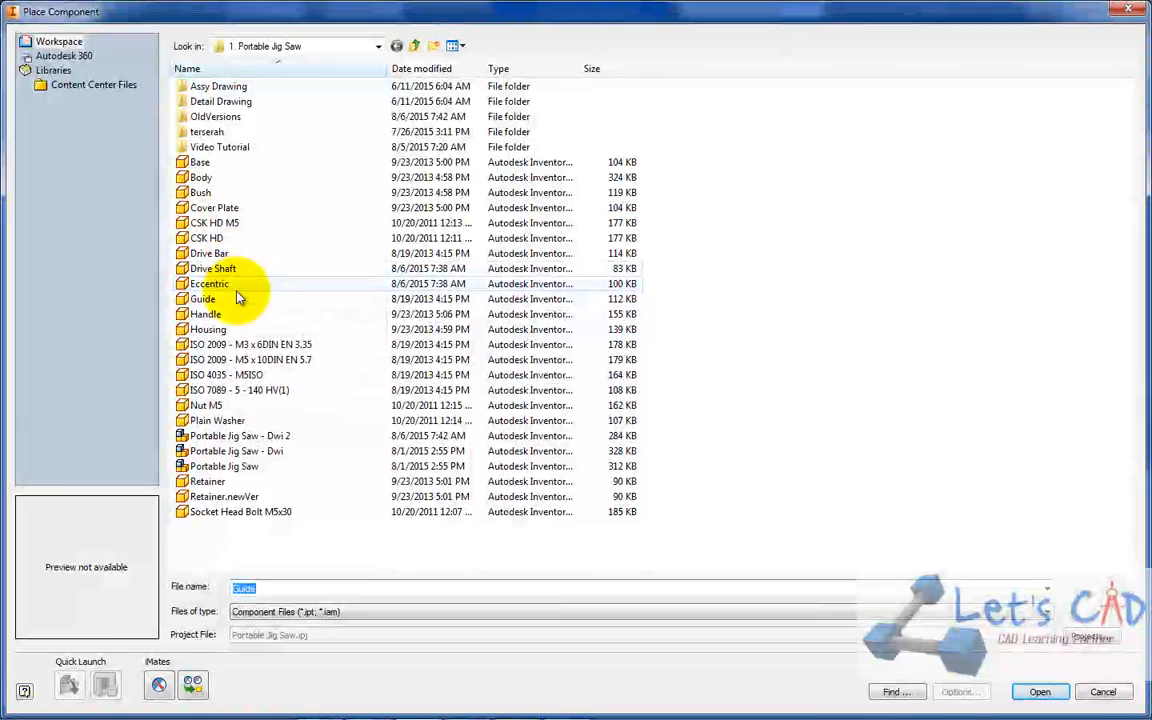
click(208, 482)
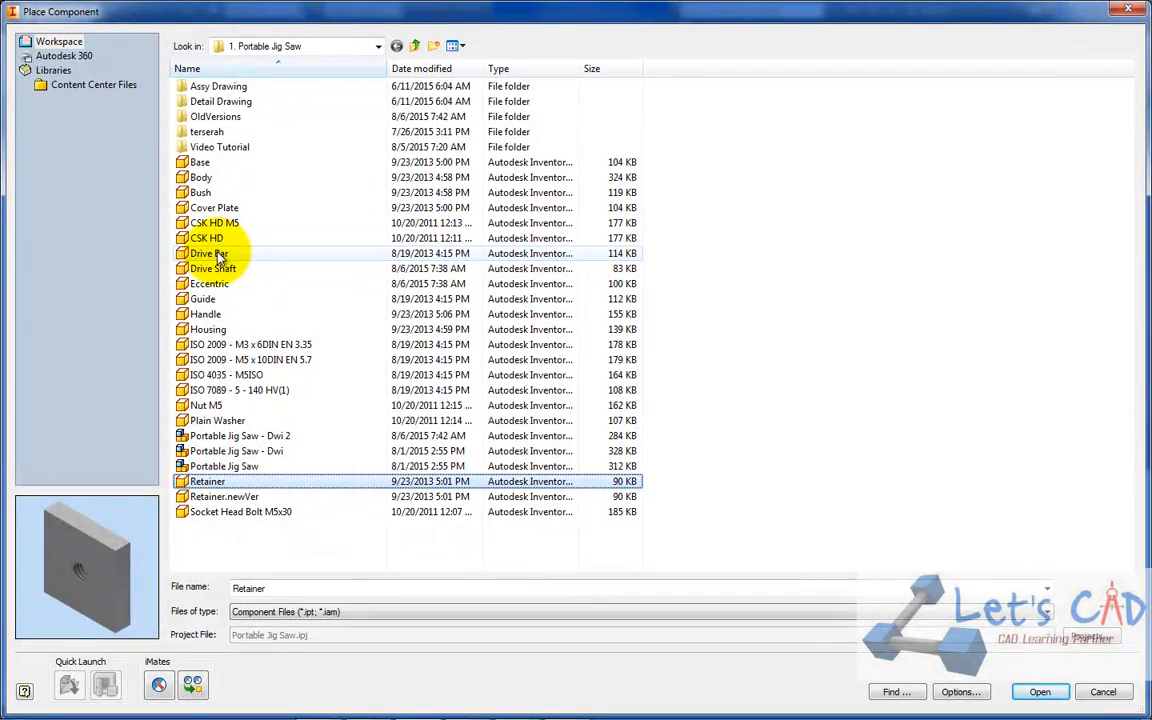
ctrl+click(222, 252)
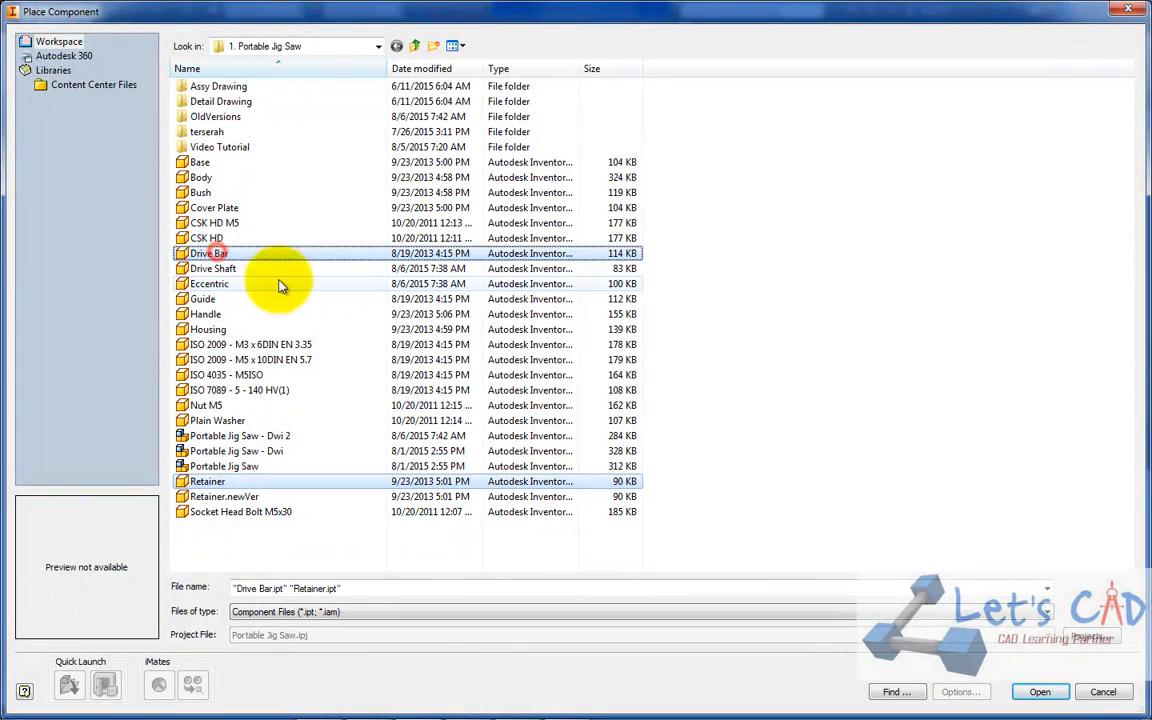
click(1040, 692)
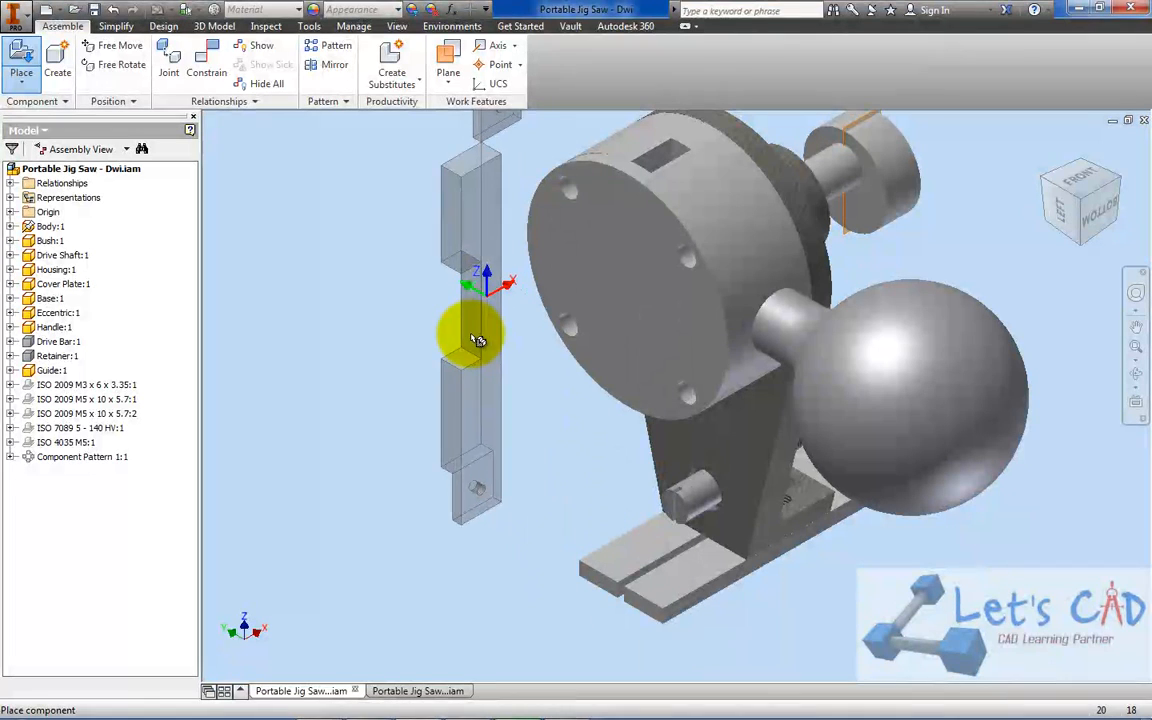
click(443, 395)
right_click(337, 349)
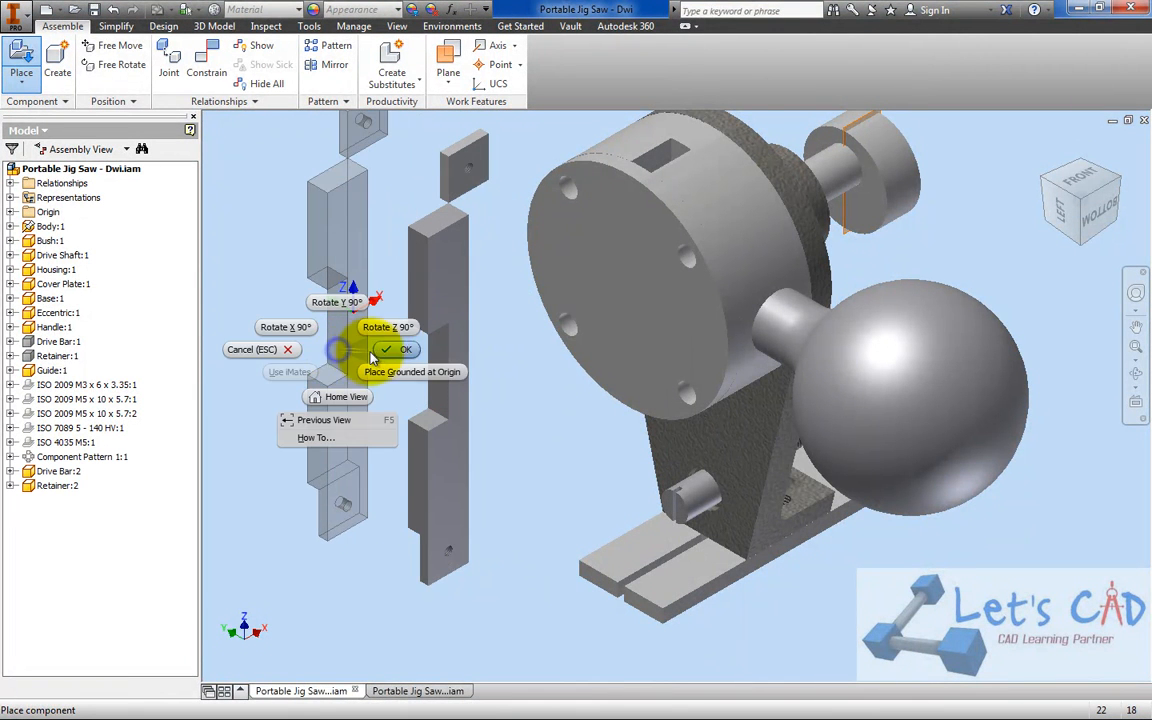
click(380, 350)
scroll(530, 350, up, 3)
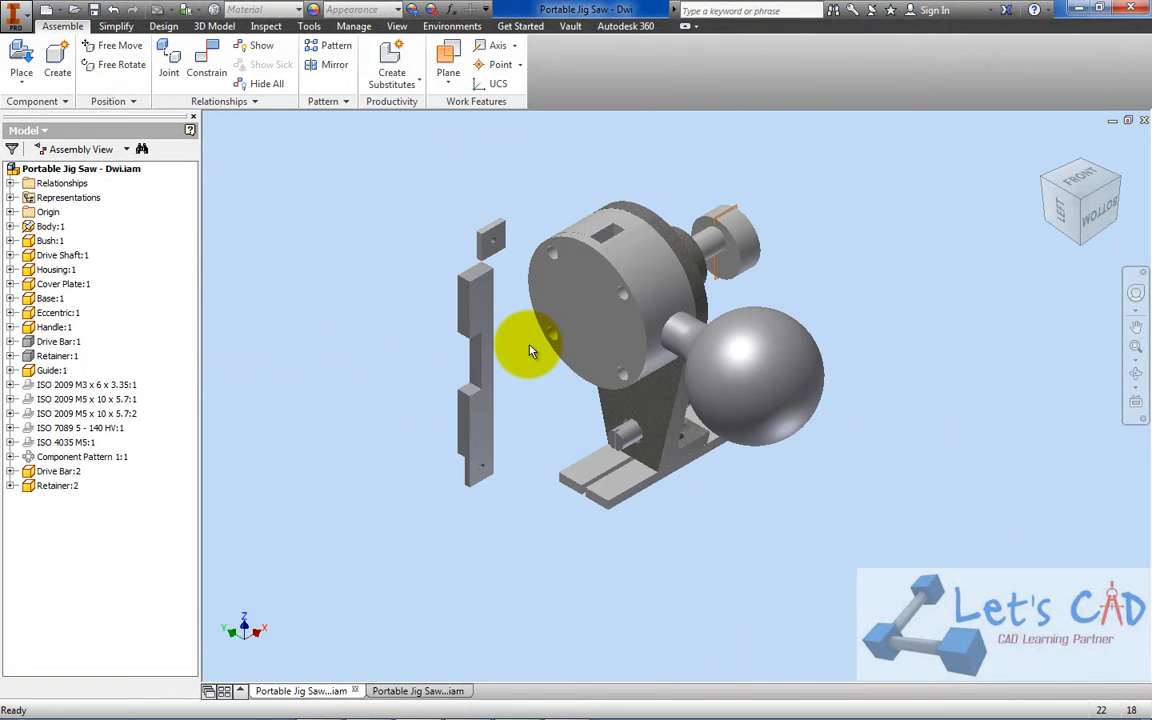
click(94, 11)
Check the component list of Portable Jig Saw - Dwi 2.iam, and delete the extra Drive Bar and Retainer from Portable Jig Saw - Dwi.iam
click(395, 691)
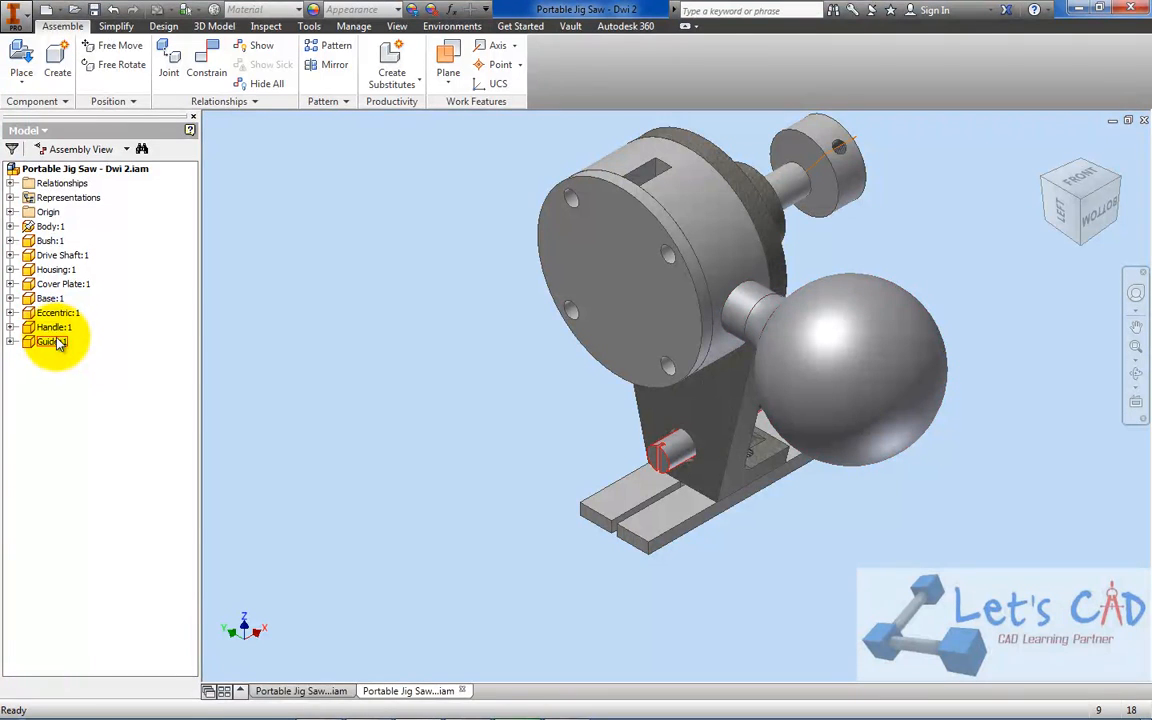
click(302, 690)
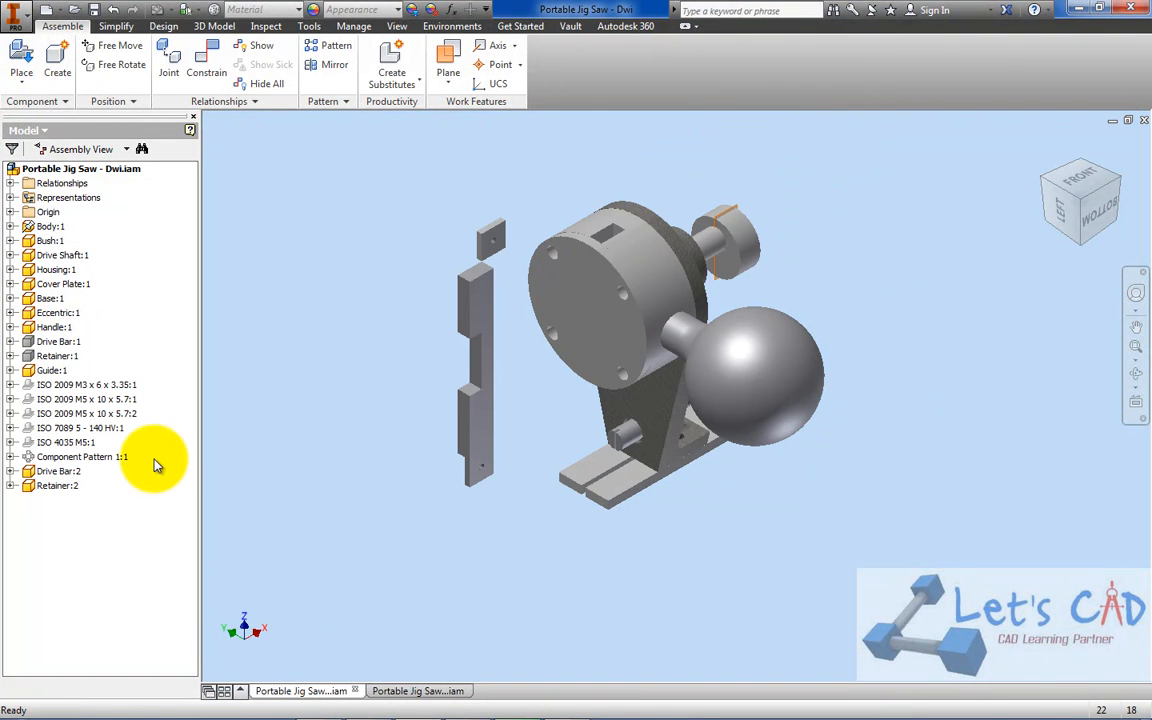
click(481, 297)
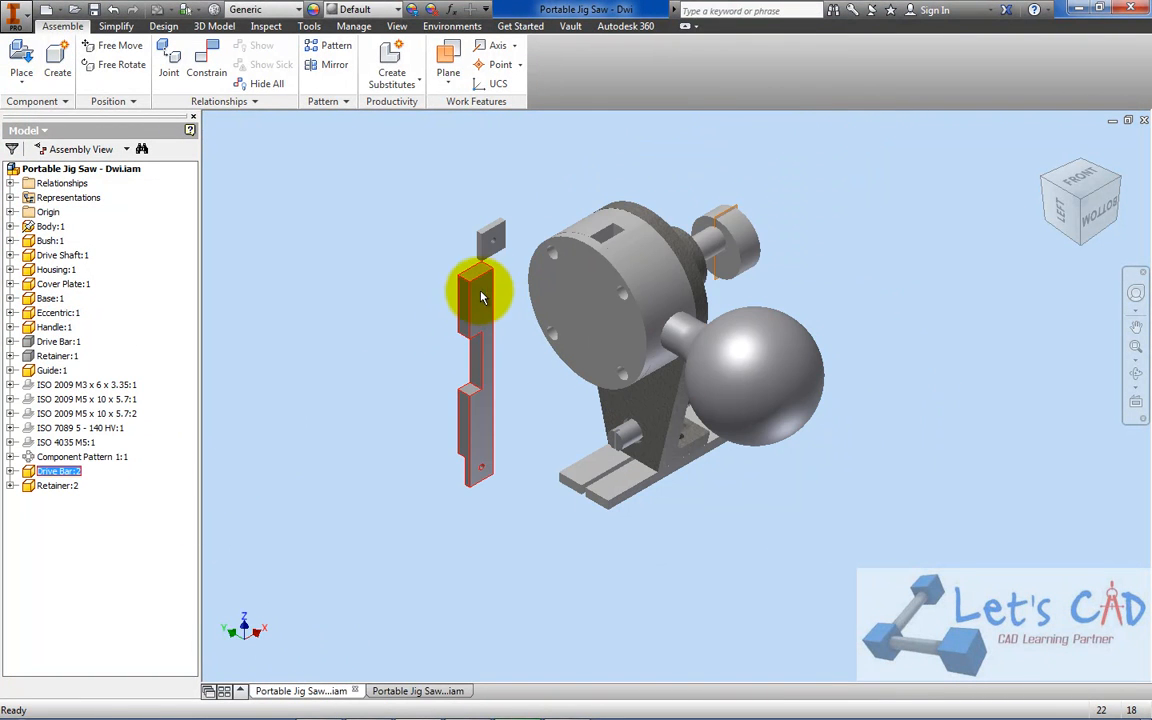
key(Delete)
click(490, 240)
key(Delete)
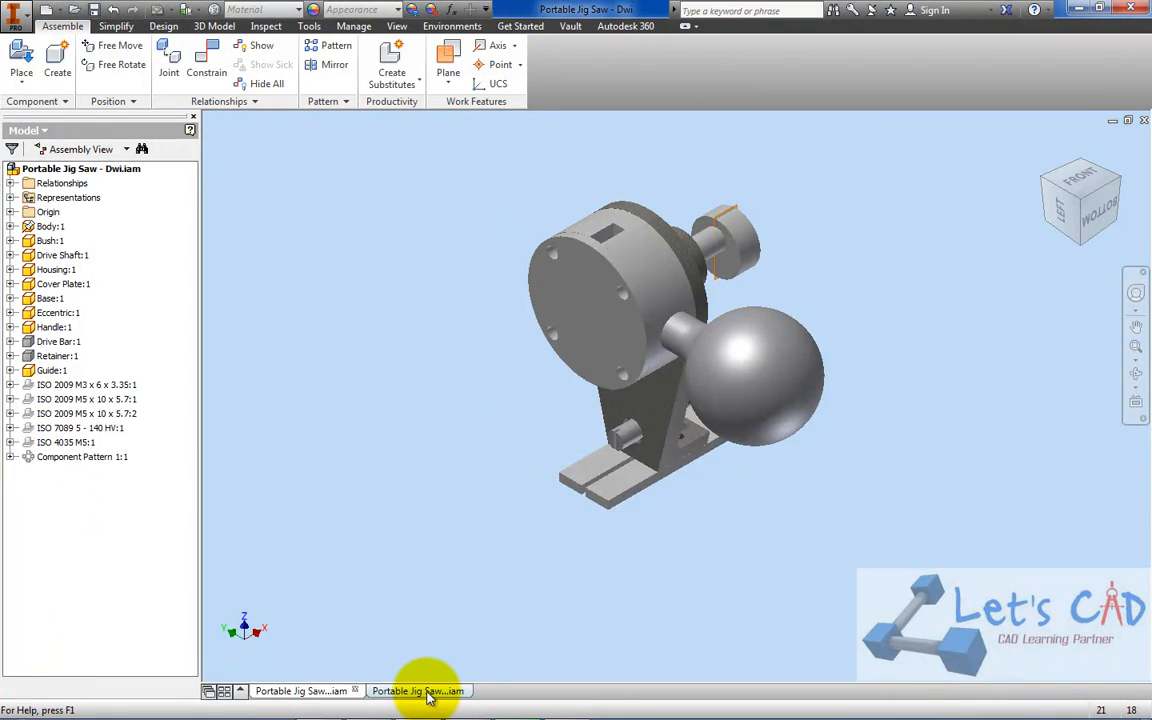
Switch to Portable Jig Saw - Dwi 2.iam and place one Drive Shaft and one Retainer together beside the model
click(428, 691)
click(21, 55)
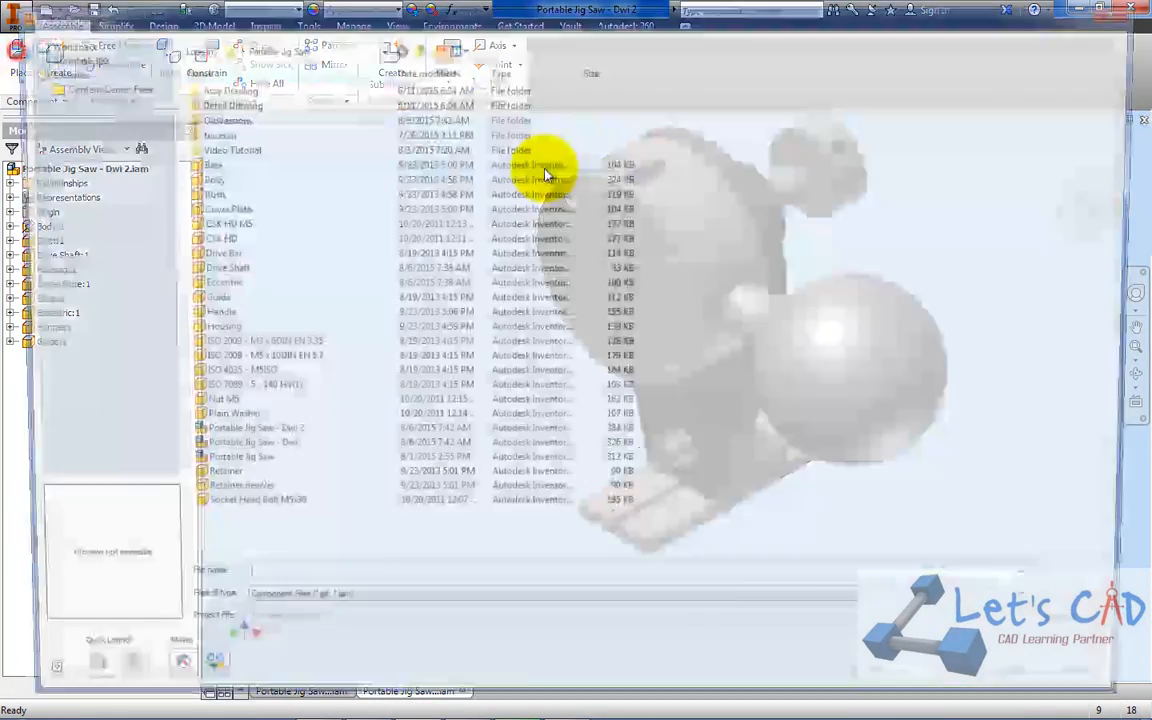
click(247, 268)
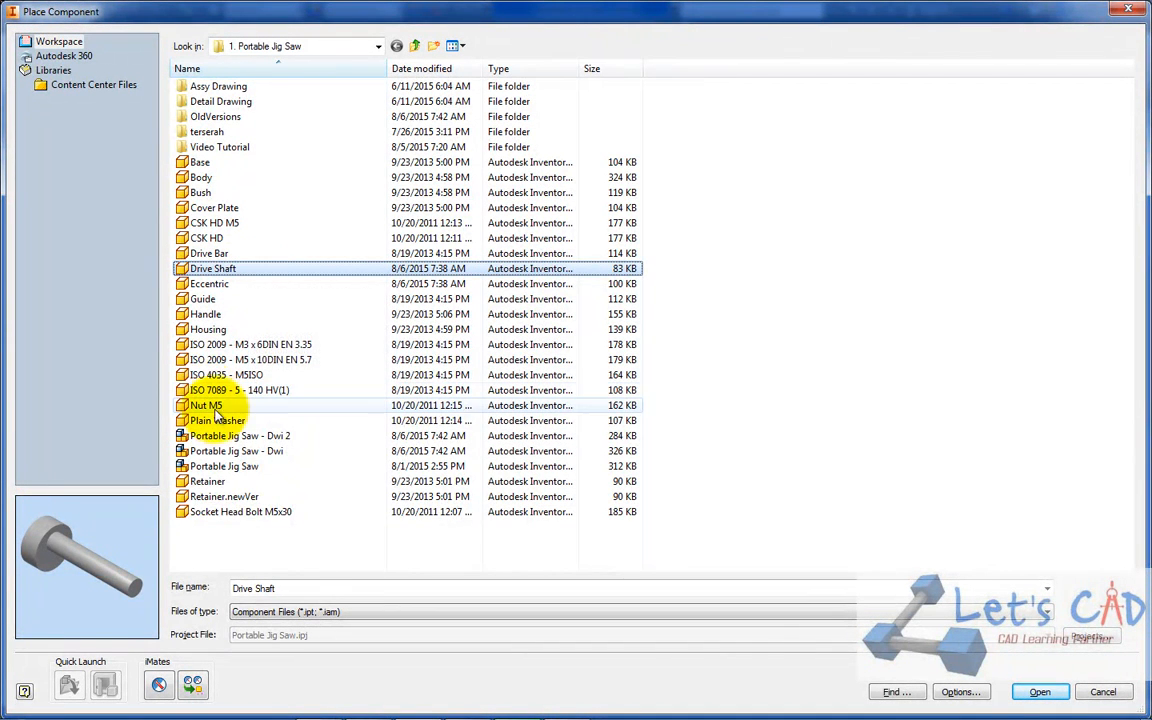
ctrl+click(210, 483)
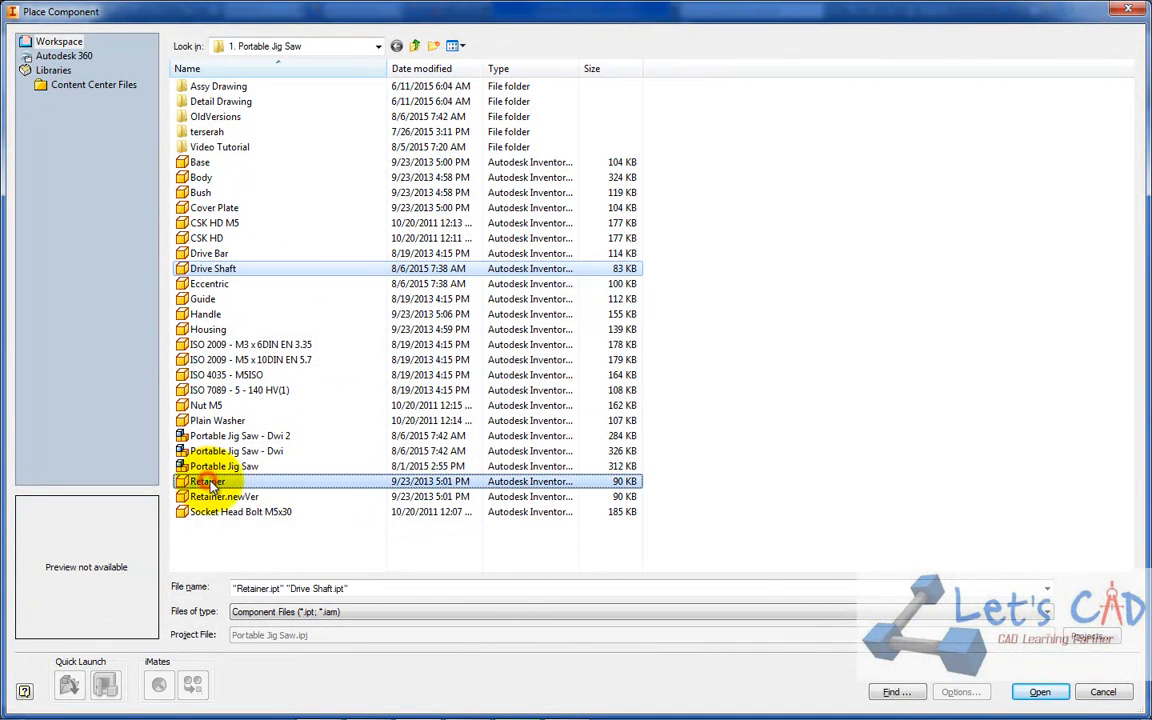
click(1038, 691)
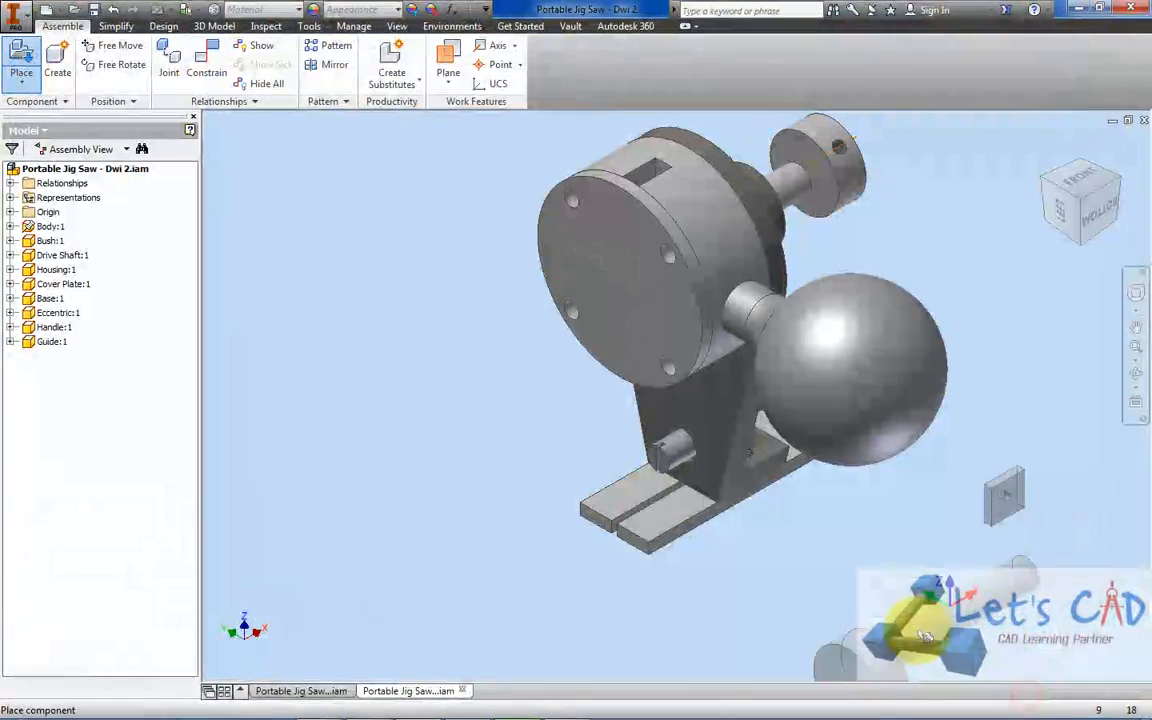
click(424, 373)
right_click(403, 267)
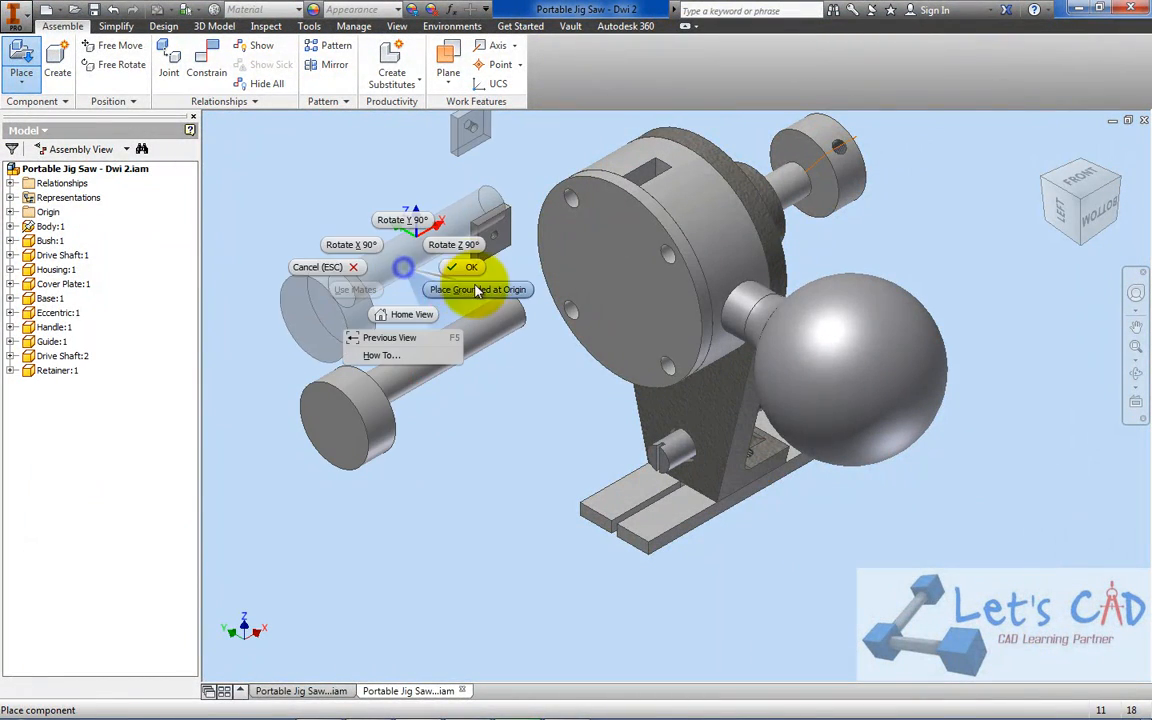
click(462, 268)
Switch to the reference assembly Portable Jig Saw - Dwi.iam and make its hidden Drive Bar and Retainer visible
click(335, 691)
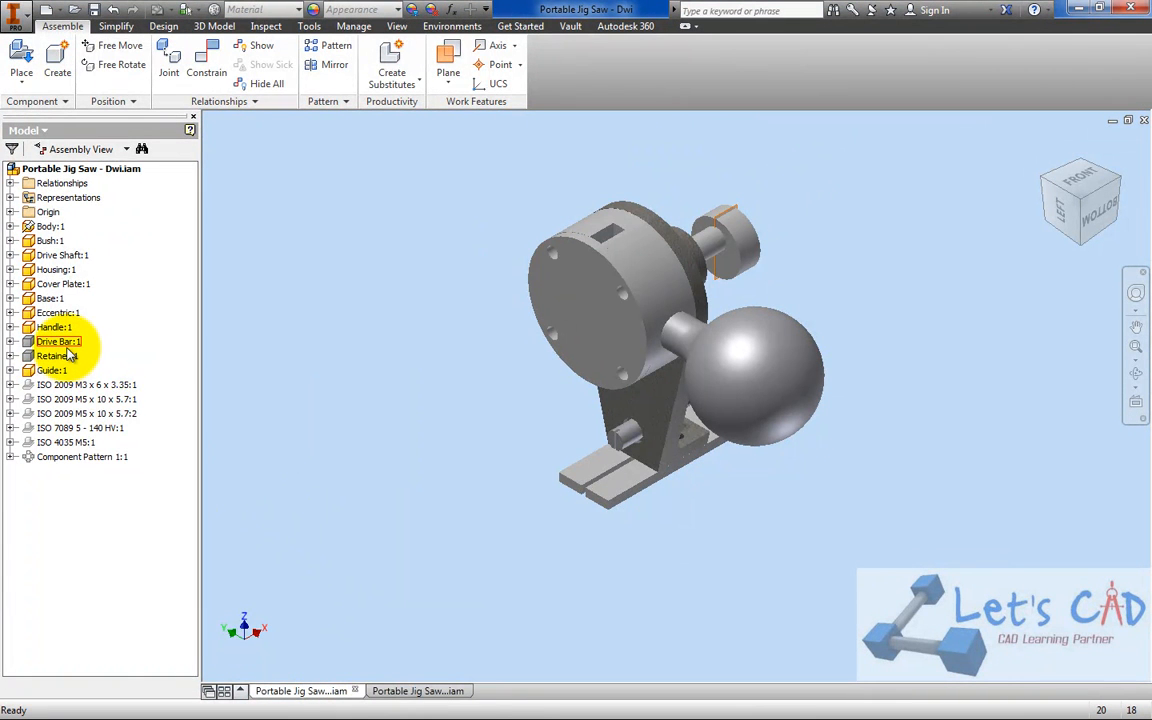
right_click(67, 345)
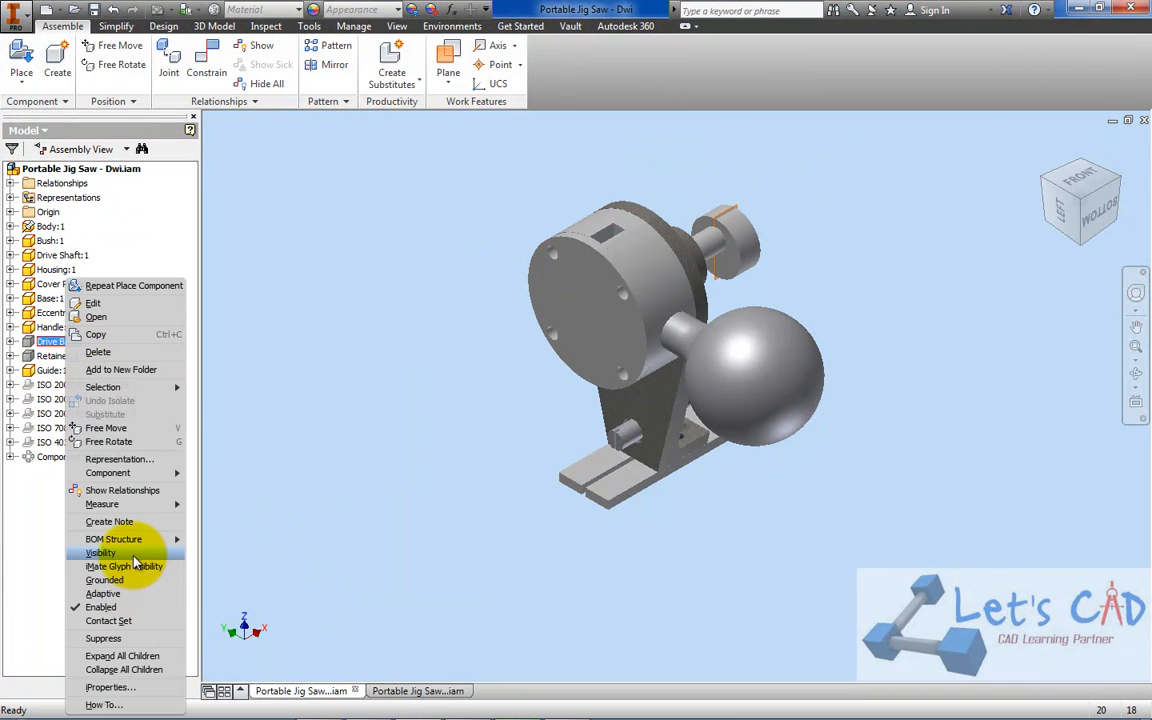
click(134, 555)
right_click(50, 355)
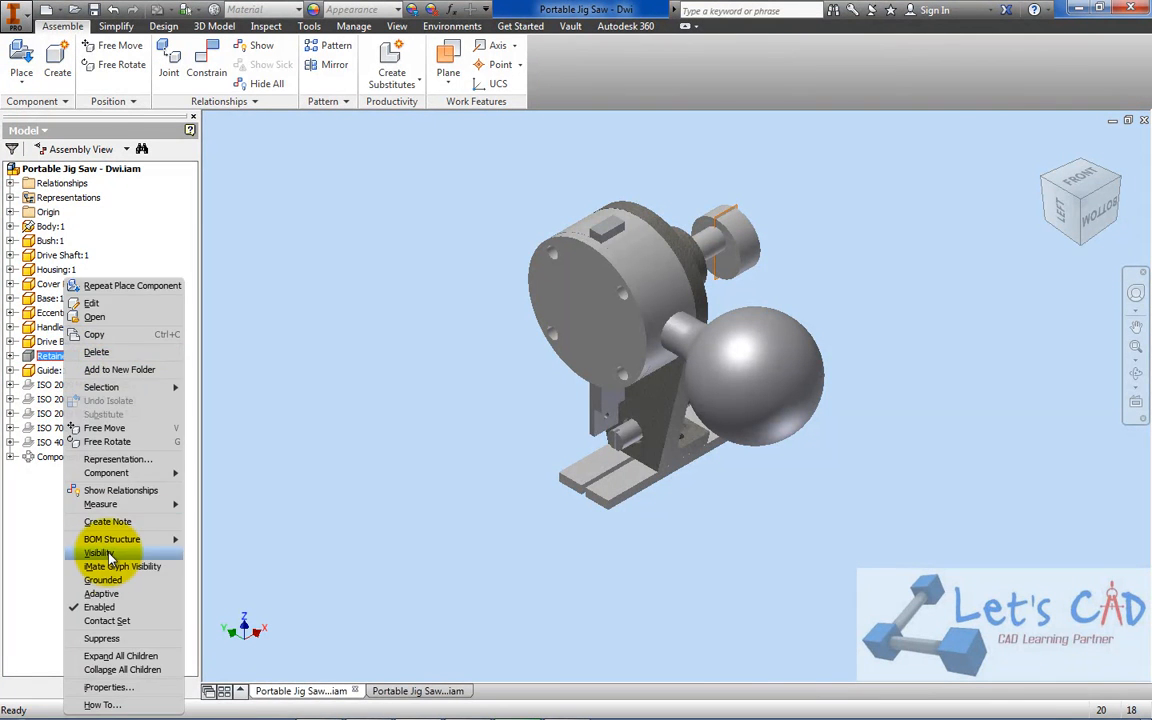
click(108, 554)
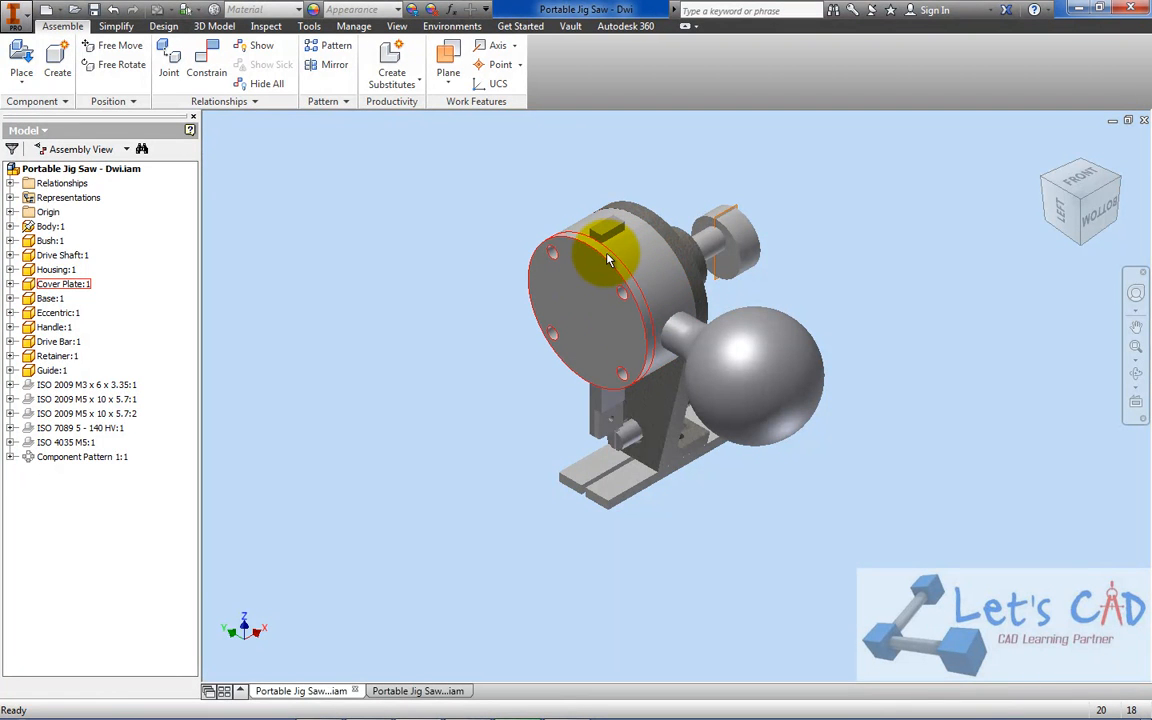
Disable the Cover Plate and the Housing in the reference assembly to expose the Drive Bar
right_click(606, 258)
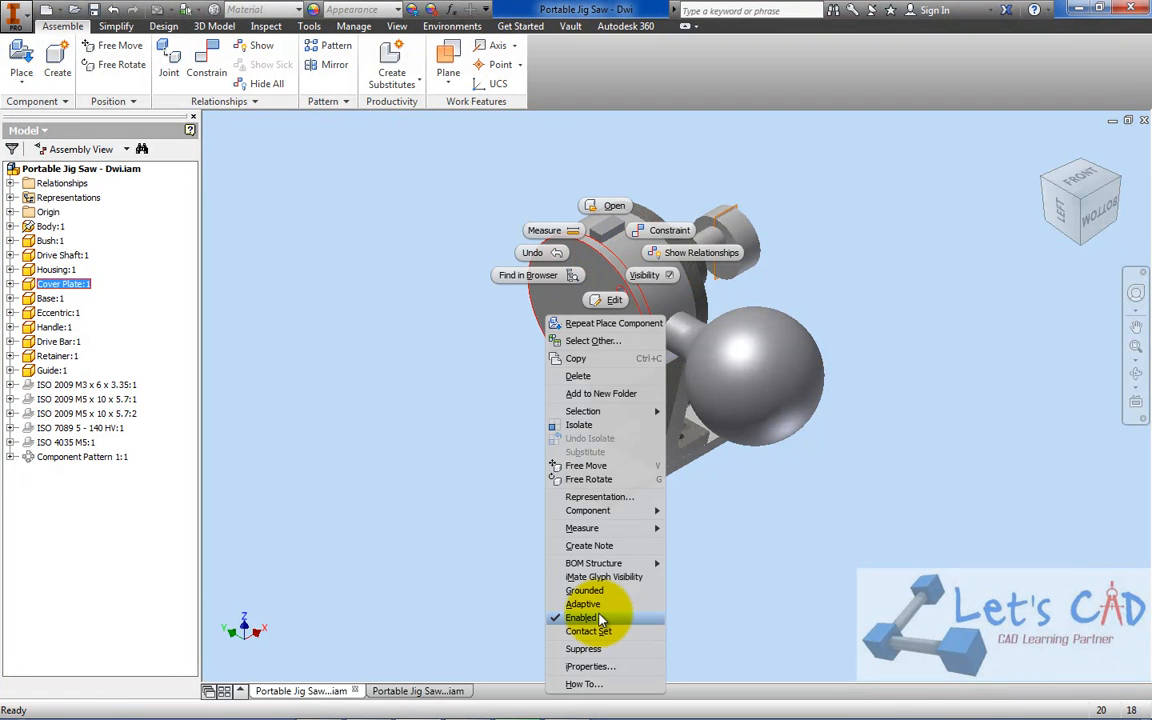
click(598, 614)
right_click(640, 252)
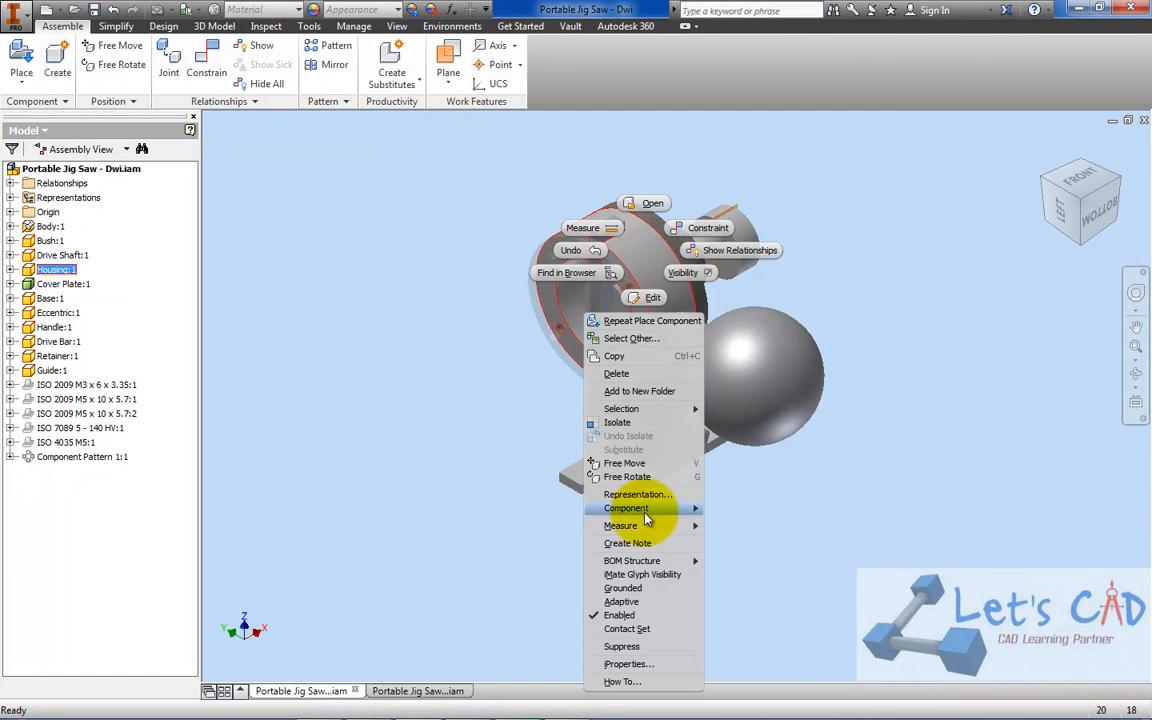
click(633, 622)
scroll(597, 205, up, 4)
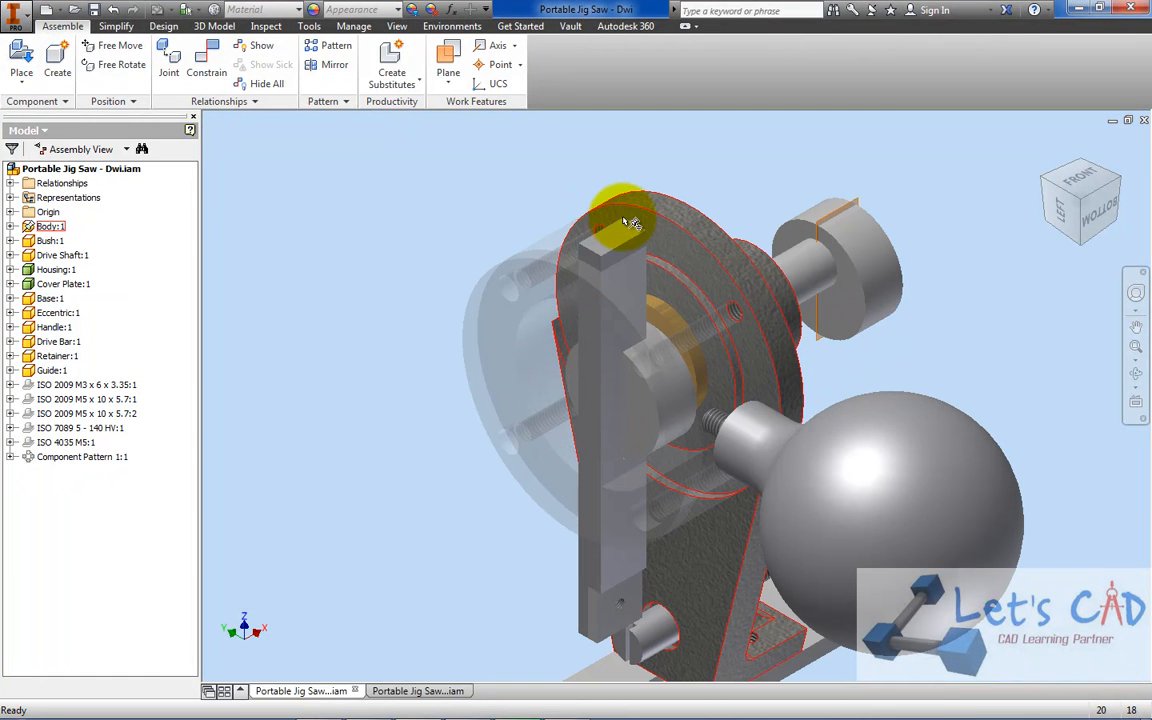
Enable the Housing again in the reference assembly and select the Drive Bar to examine its position
right_click(56, 270)
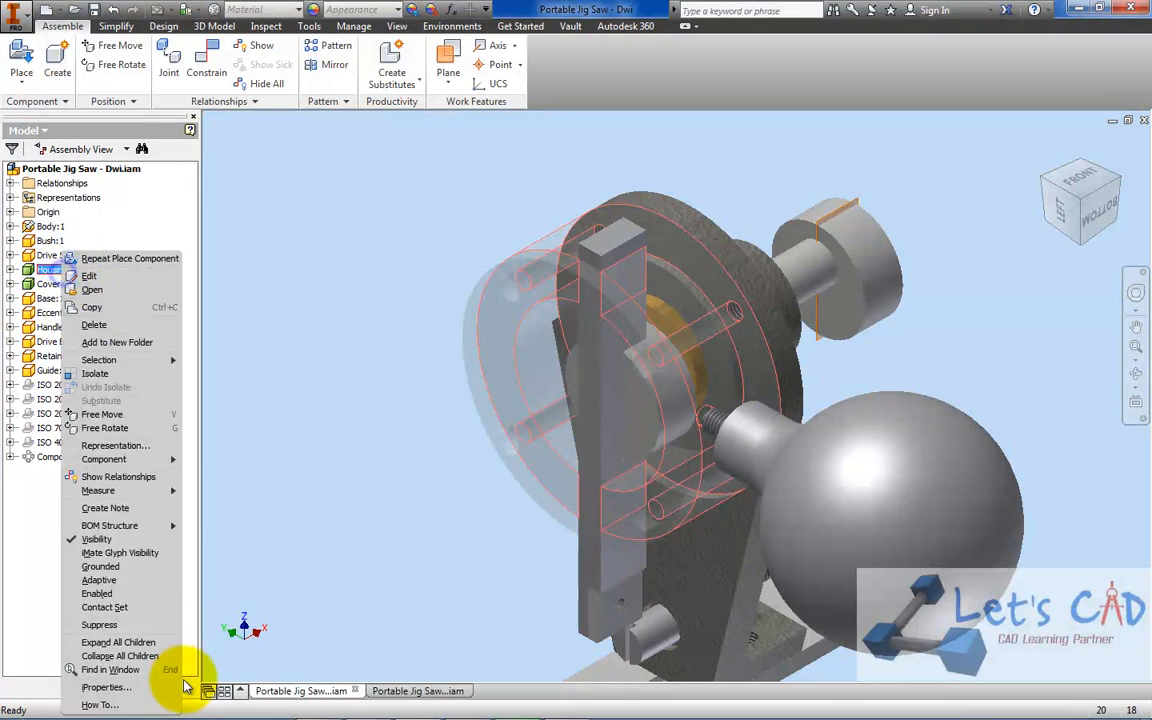
click(115, 592)
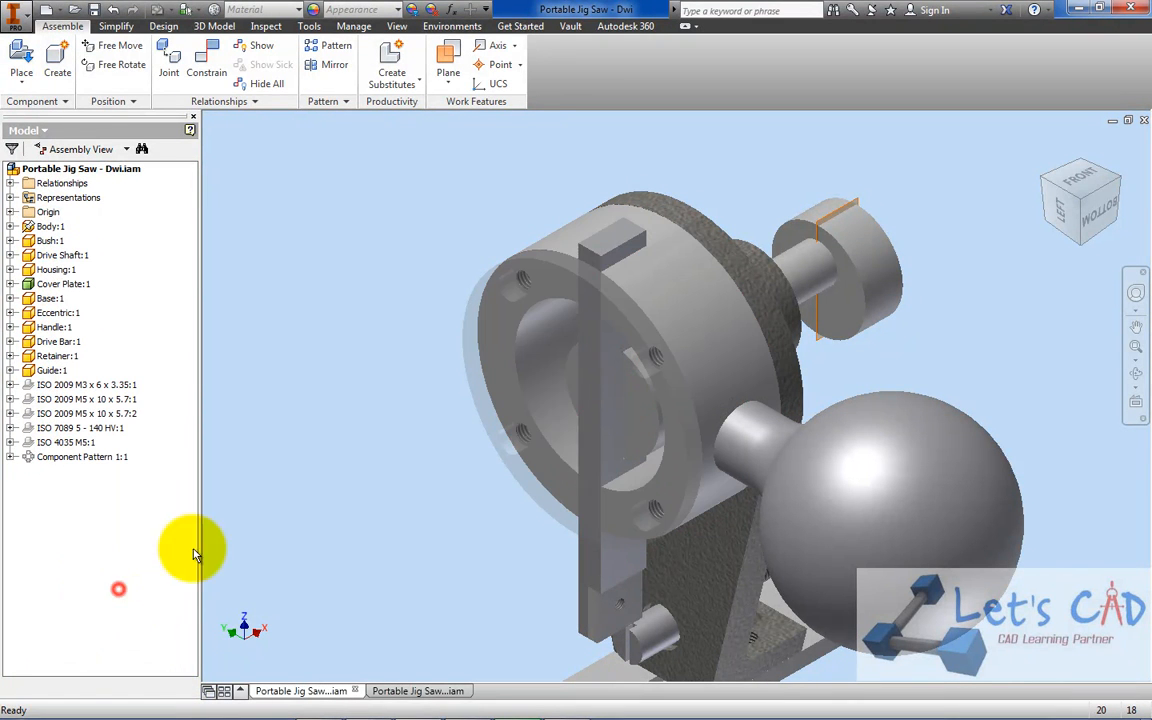
click(612, 258)
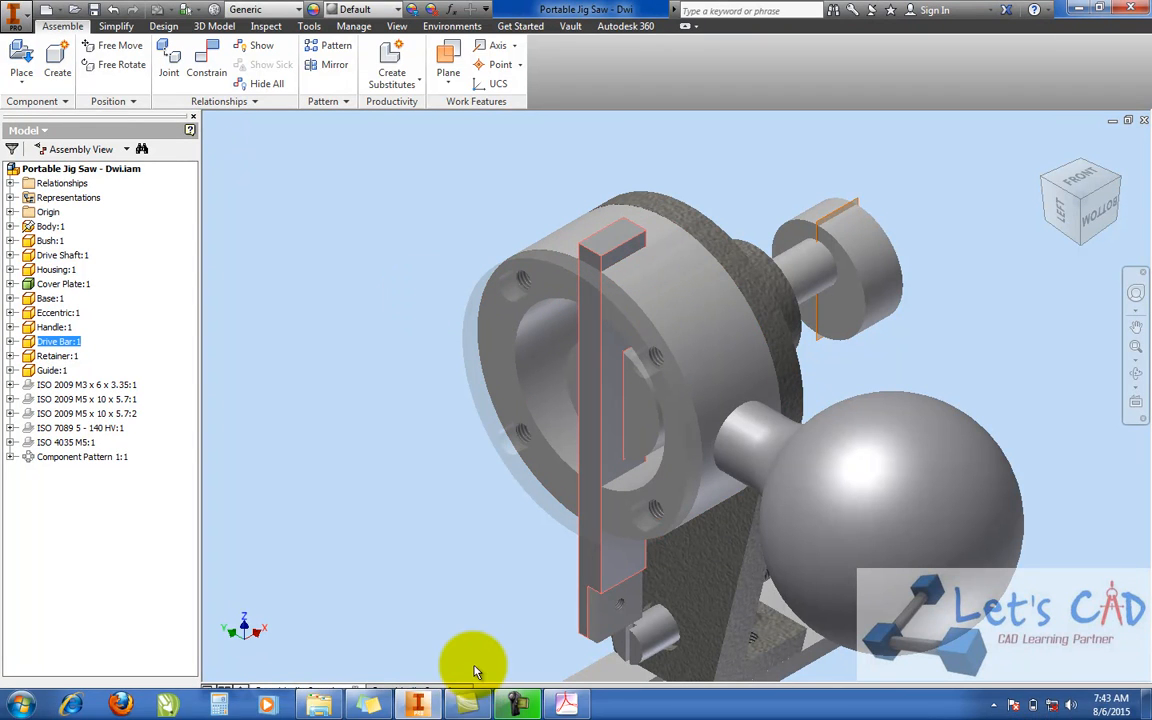
Switch to Portable Jig Saw - Dwi 2.iam and delete the extra loose Drive Shaft beside the model
click(450, 690)
middle_drag(542, 320, 559, 357)
click(480, 370)
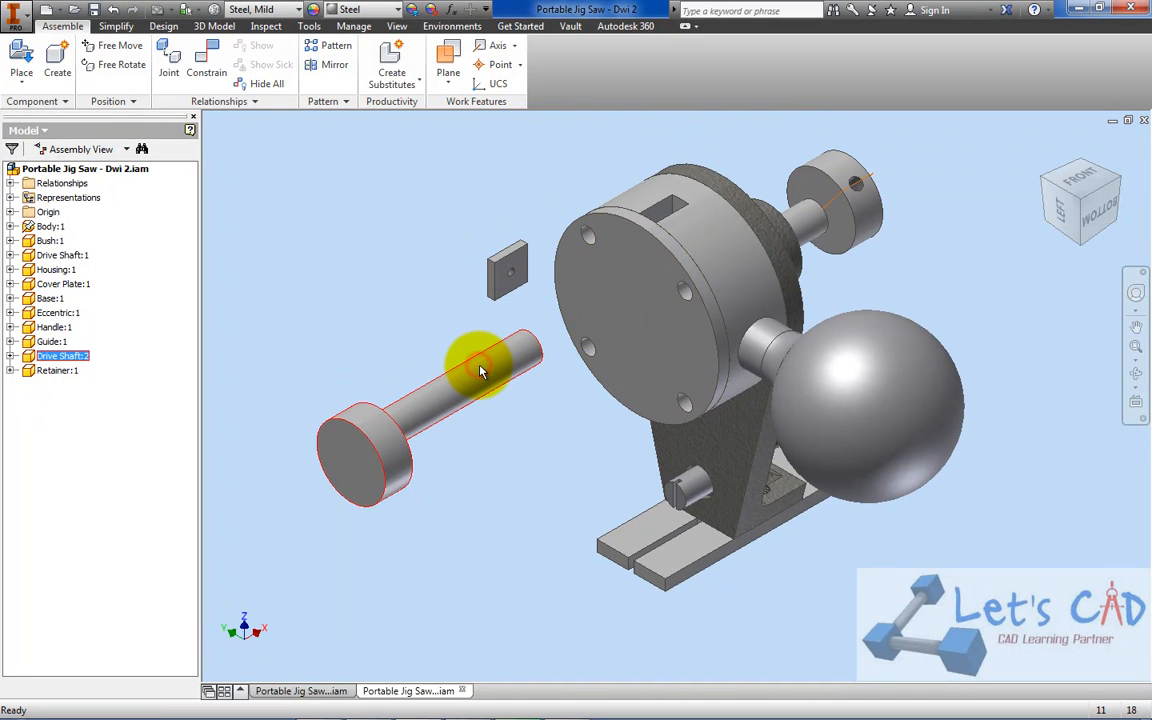
key(Delete)
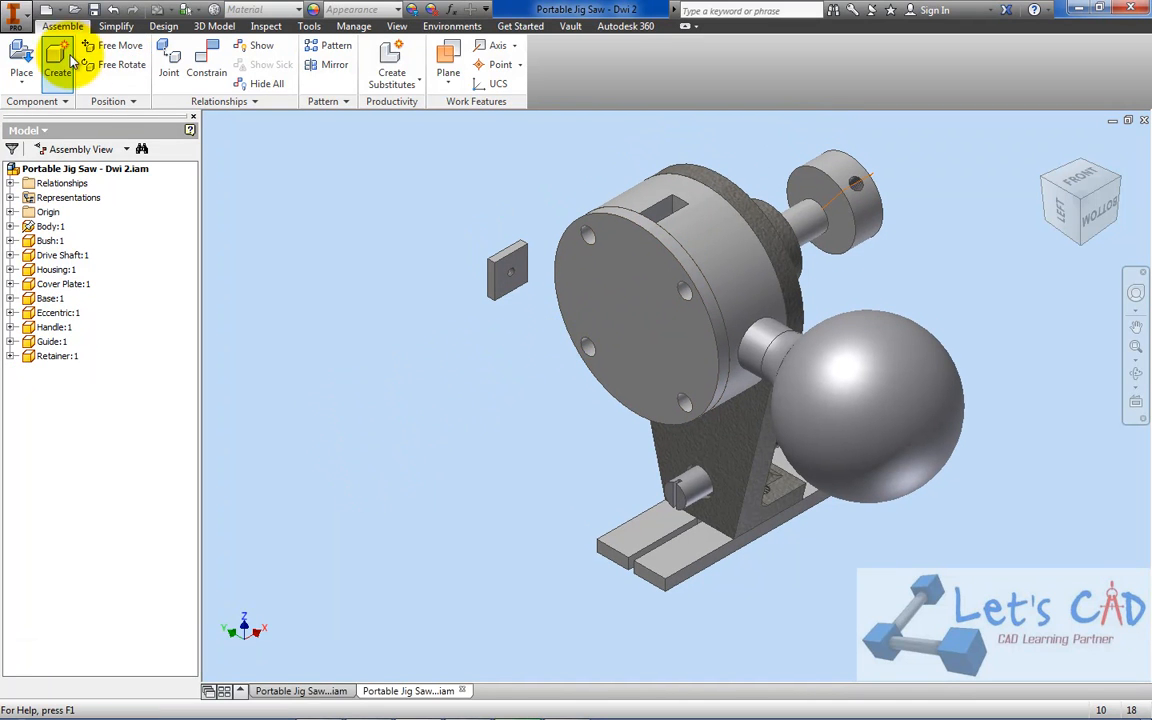
Place one Drive Bar from the project folder beside the Retainer in the assembly
click(22, 56)
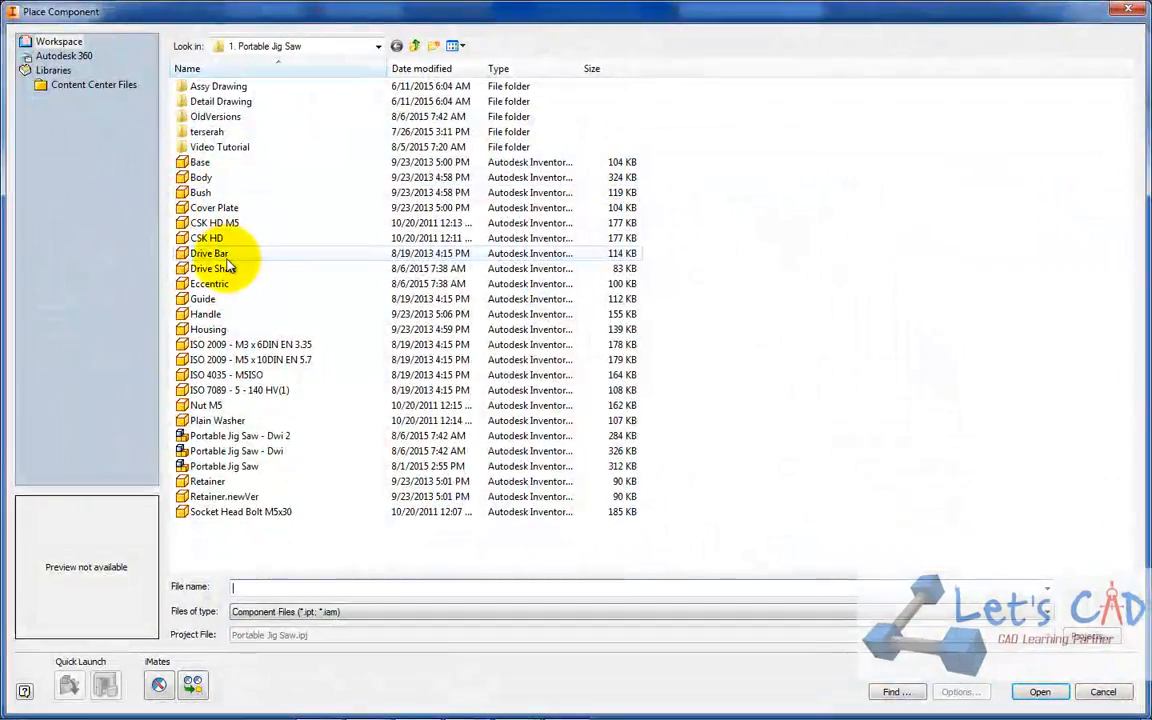
double_click(212, 255)
click(430, 378)
right_click(360, 237)
click(411, 249)
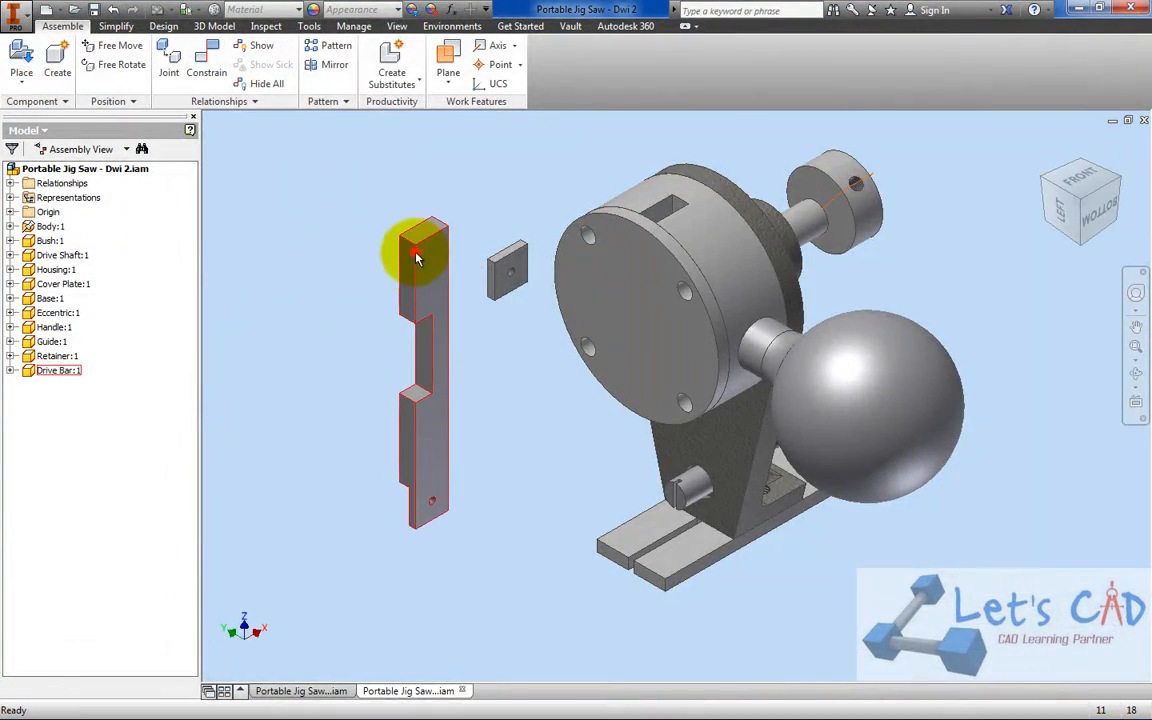
Hide the Cover Plate to expose the Housing's slots and interior
right_click(643, 238)
click(688, 251)
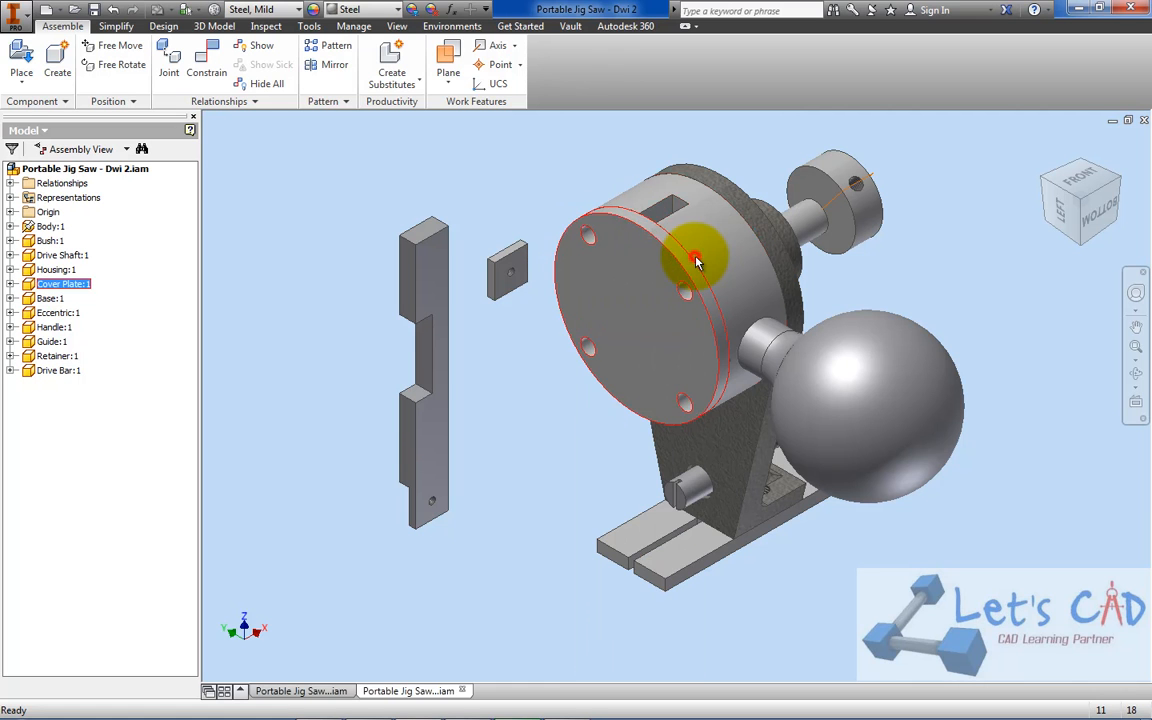
middle_drag(680, 249, 703, 292)
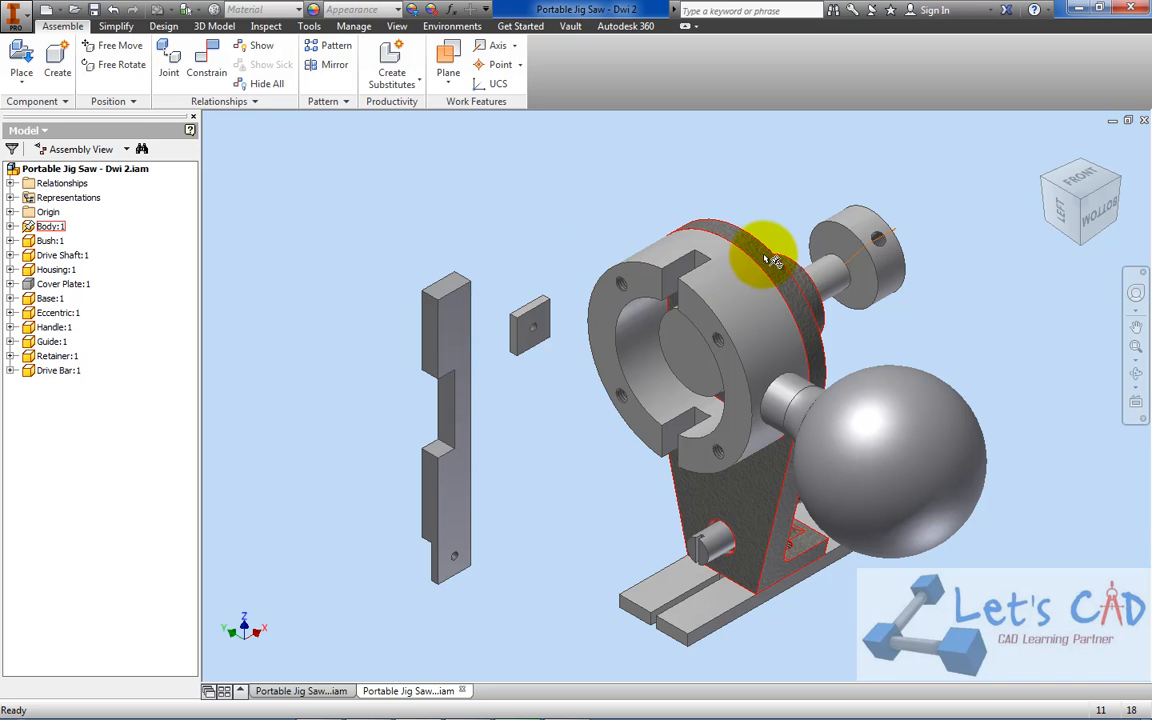
scroll(727, 261, down, 5)
scroll(727, 261, up, 4)
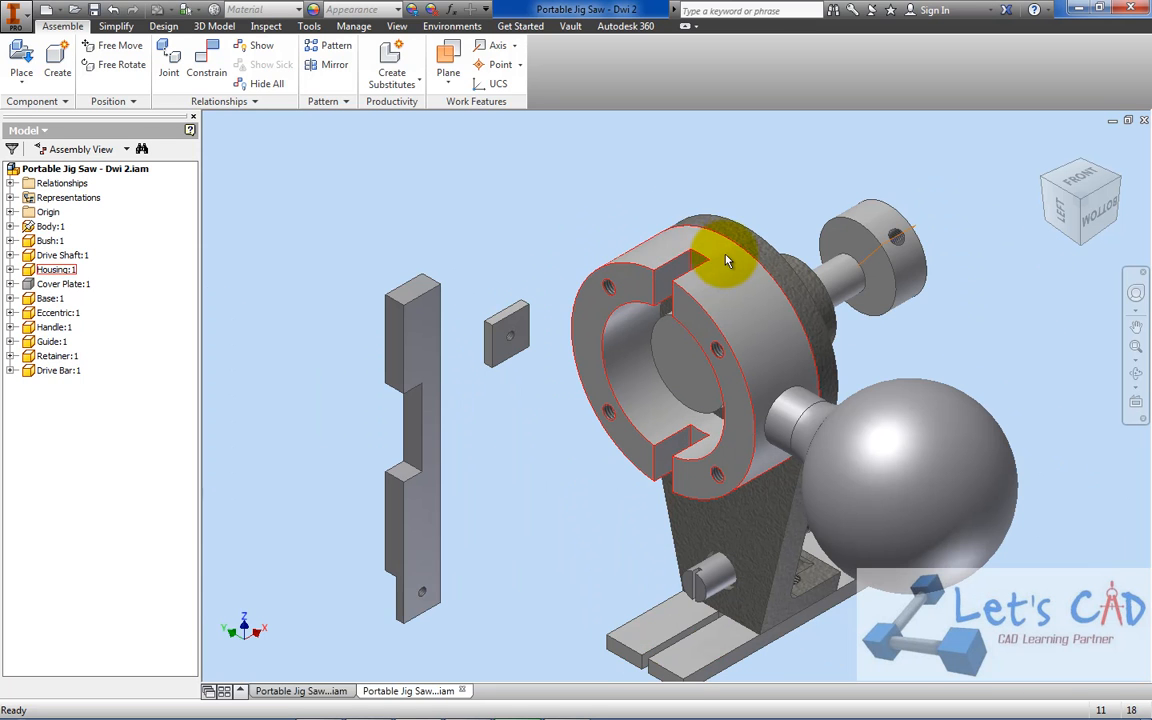
Switch to the reference assembly Portable Jig Saw - Dwi.iam and set its visual style to Shaded with Edges
click(318, 690)
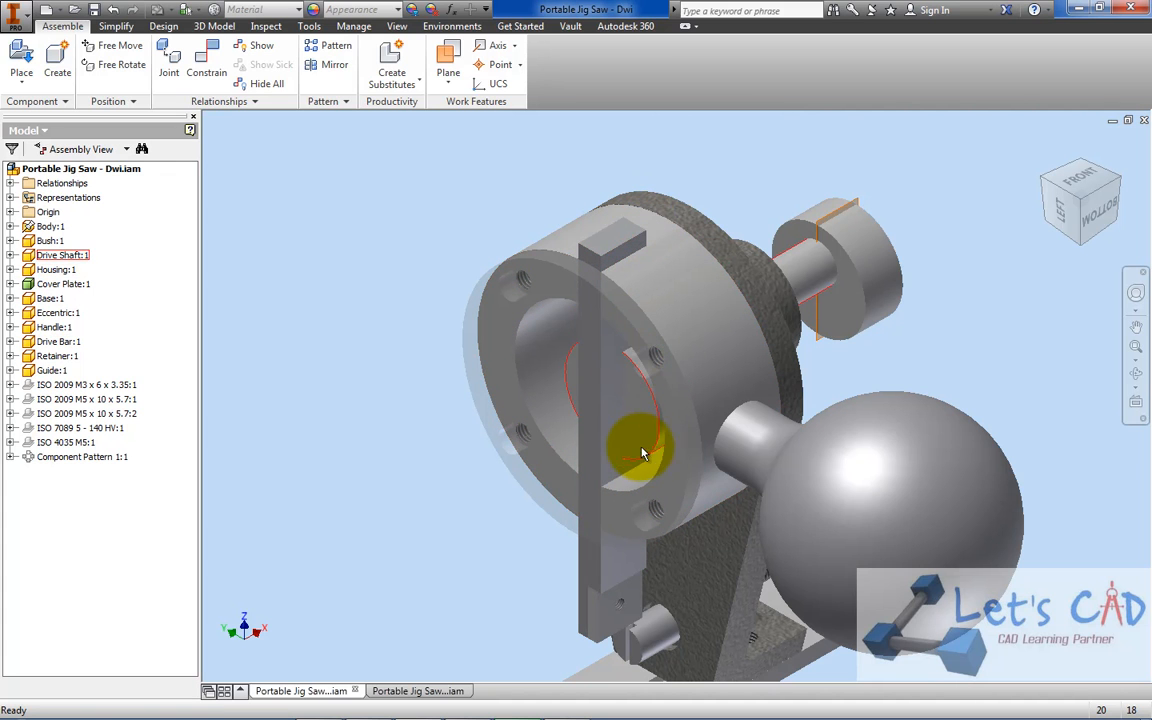
click(400, 27)
click(195, 60)
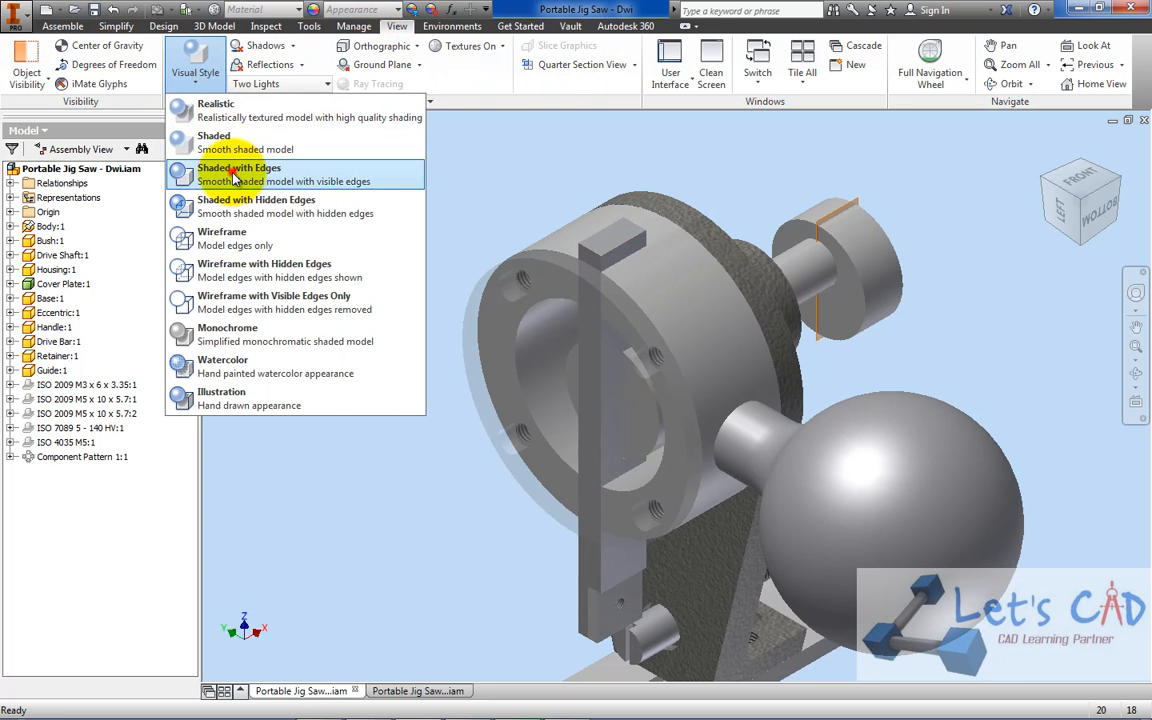
click(235, 178)
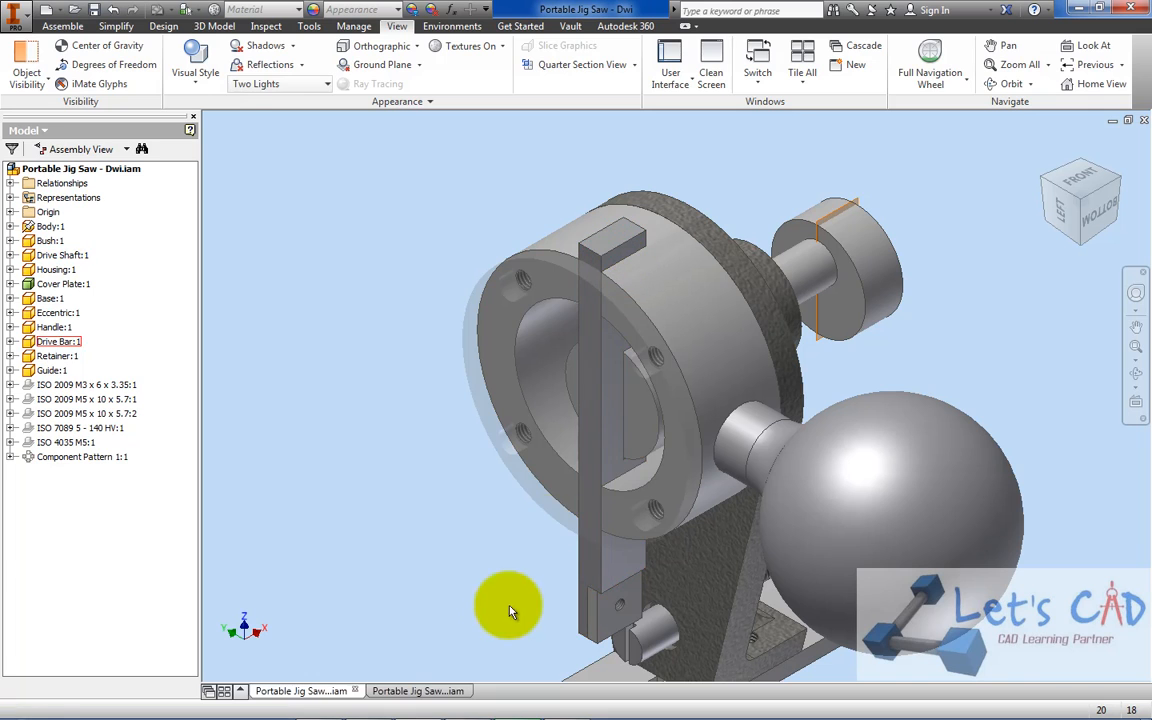
Return to Portable Jig Saw - Dwi 2.iam and mate the Drive Bar's narrow face beside the notch to the Housing slot's back face with 0 mm offset
click(420, 690)
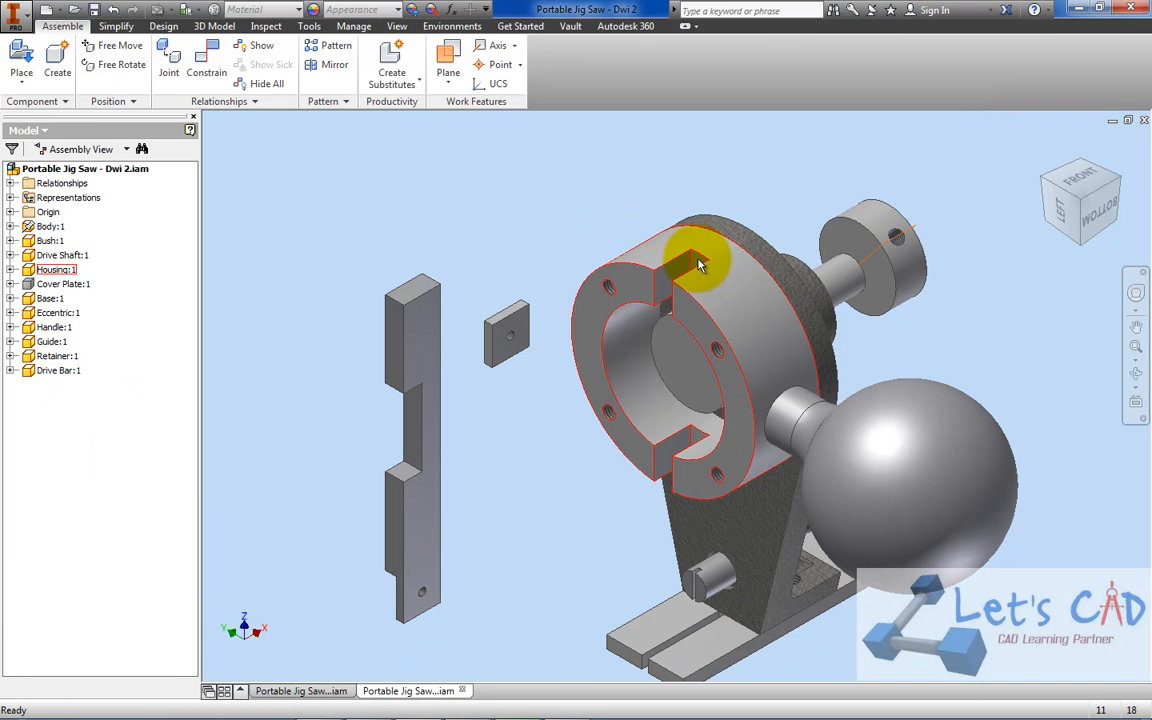
click(206, 65)
middle_drag(366, 382, 413, 422)
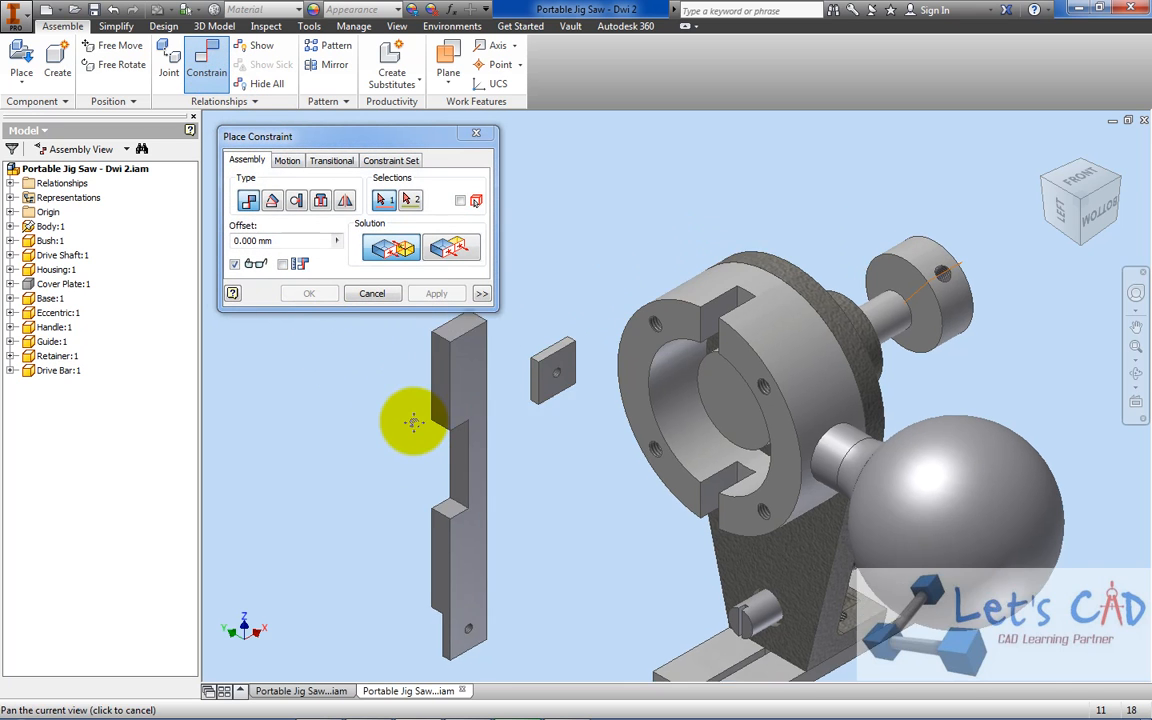
scroll(434, 376, up, 3)
click(483, 380)
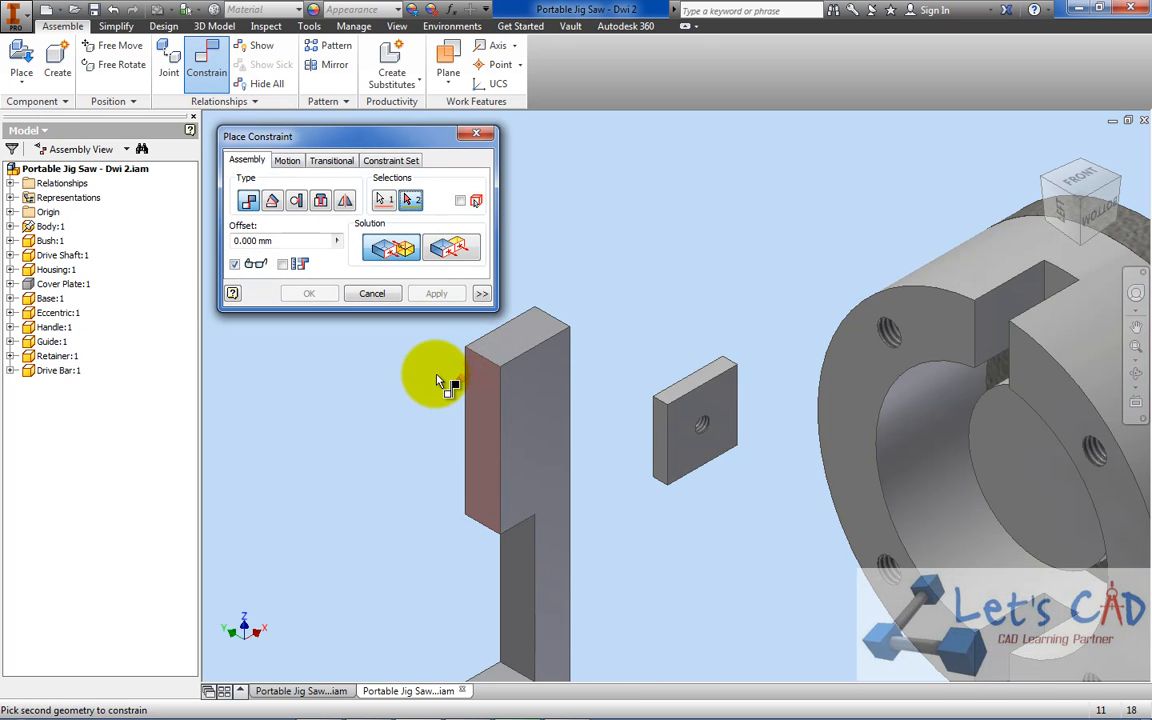
scroll(442, 386, down, 2)
scroll(740, 320, up, 2)
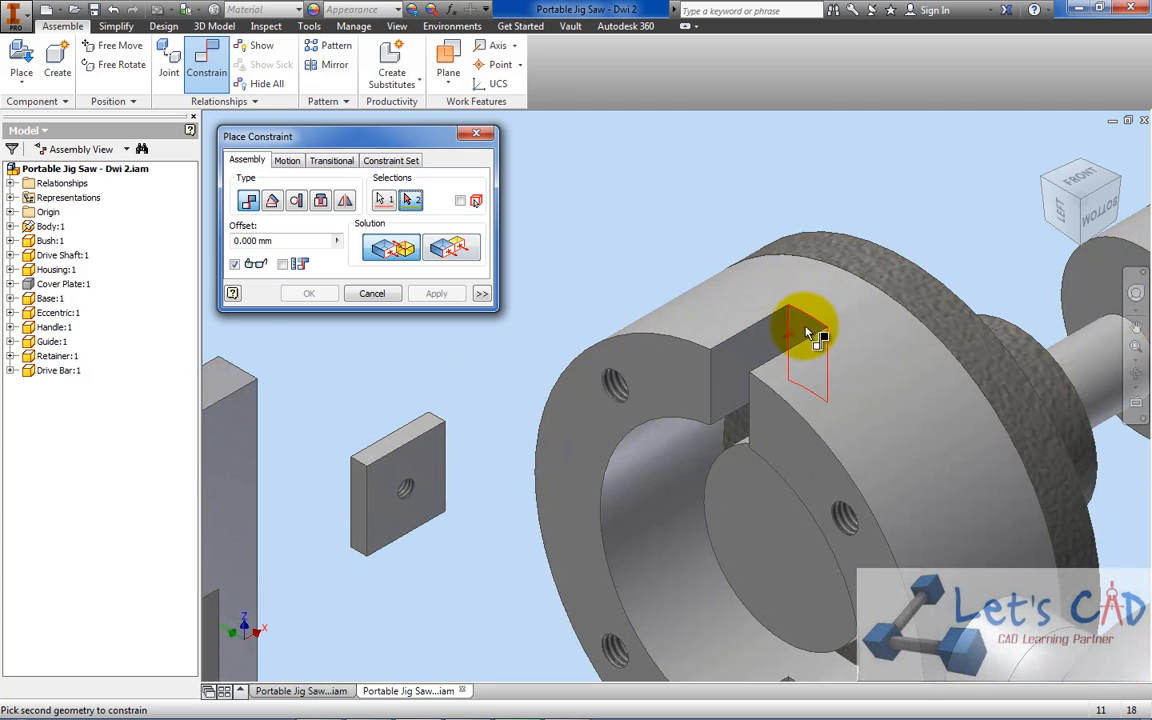
click(735, 325)
click(309, 293)
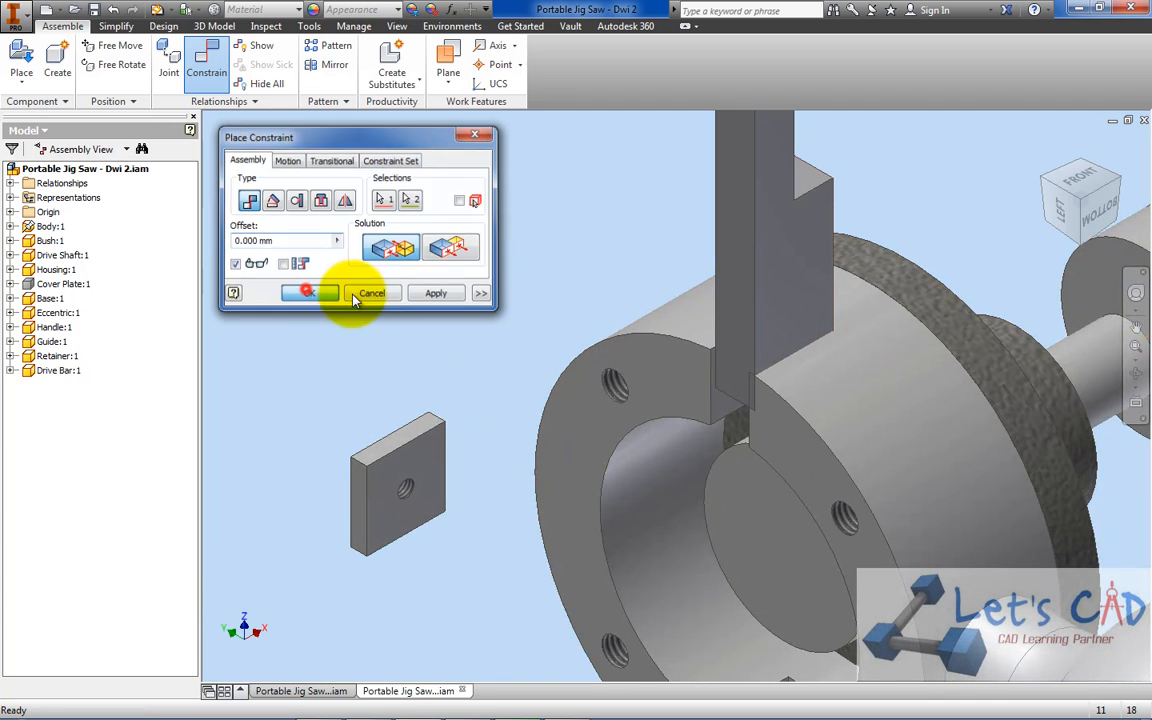
Move the Drive Bar clear of the Housing and freely rotate it upright, with its small hole at the lower end and the notch facing the Housing
scroll(636, 340, down, 3)
drag(679, 258, 519, 318)
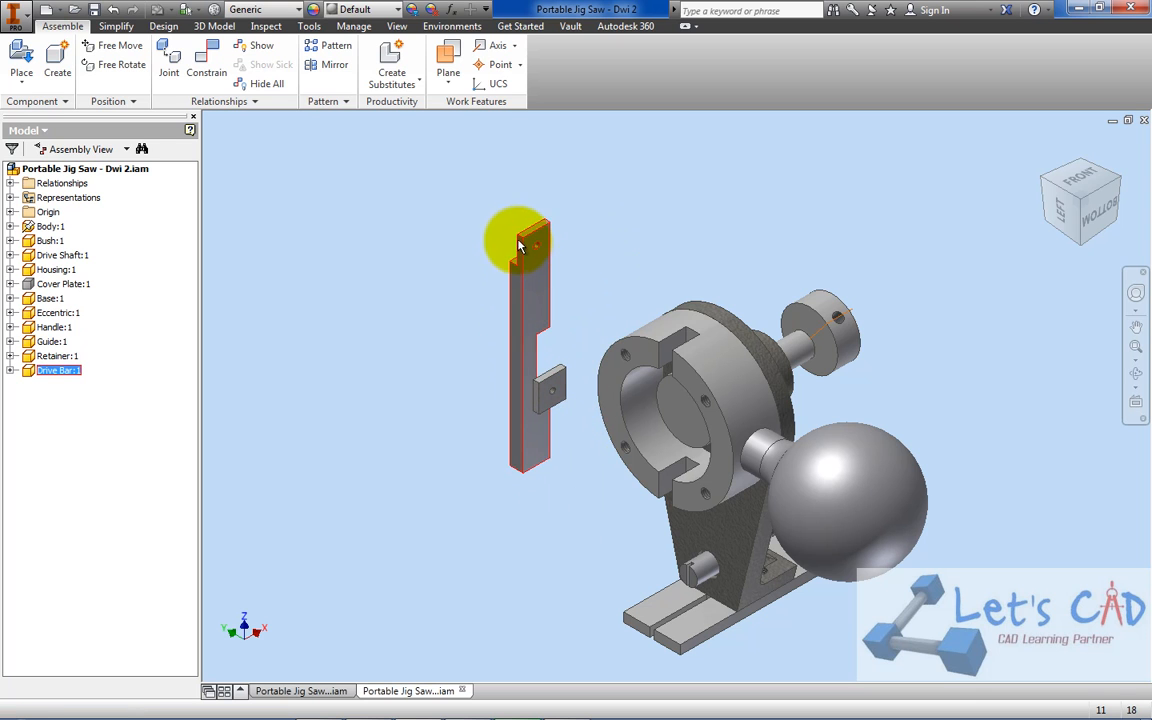
click(124, 66)
drag(571, 205, 490, 471)
right_click(501, 342)
click(548, 340)
drag(540, 298, 553, 334)
scroll(563, 288, down, 4)
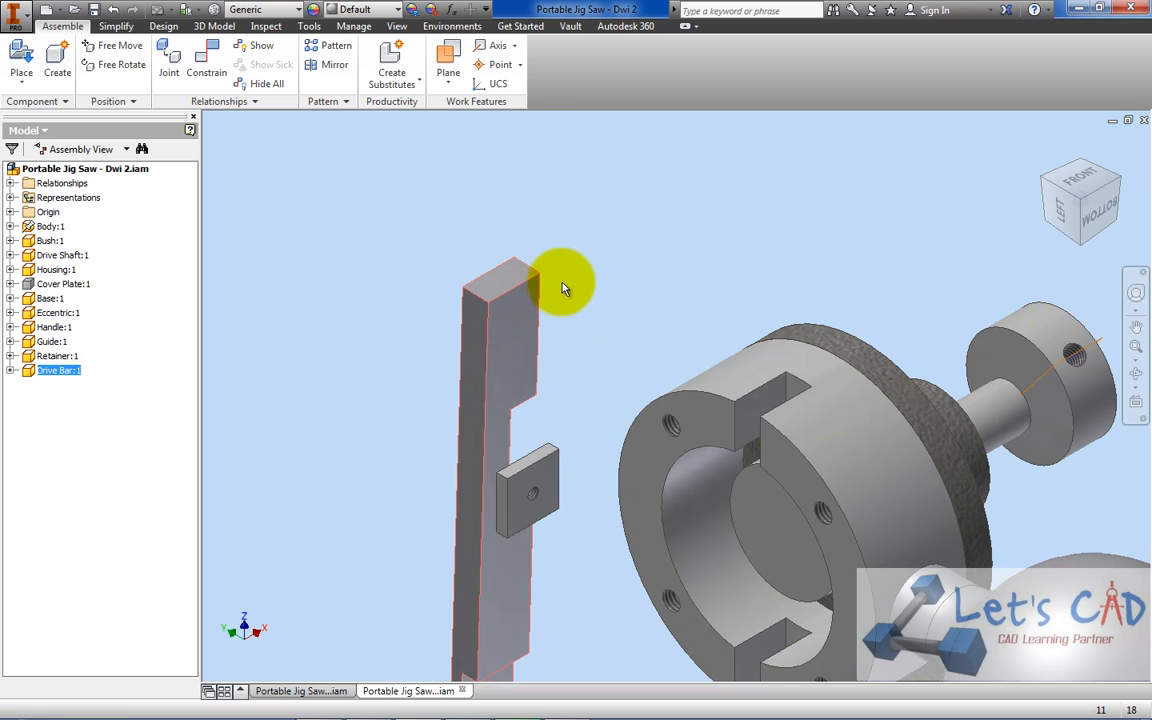
scroll(511, 328, up, 4)
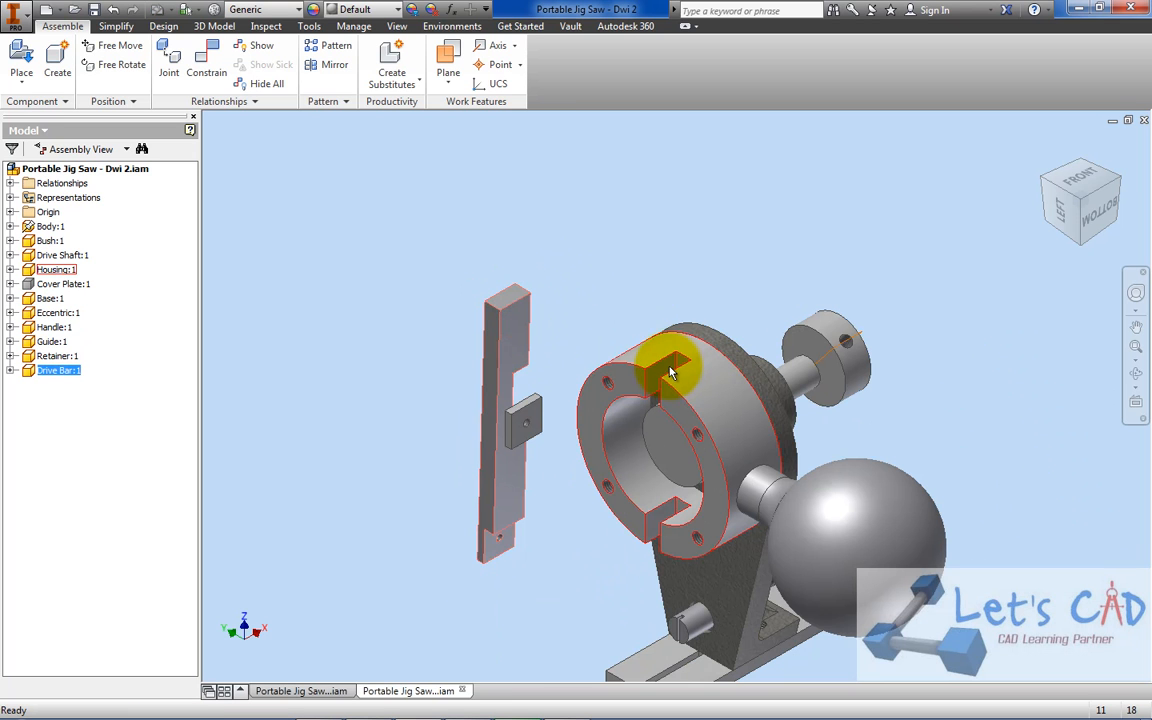
click(207, 75)
scroll(525, 295, down, 3)
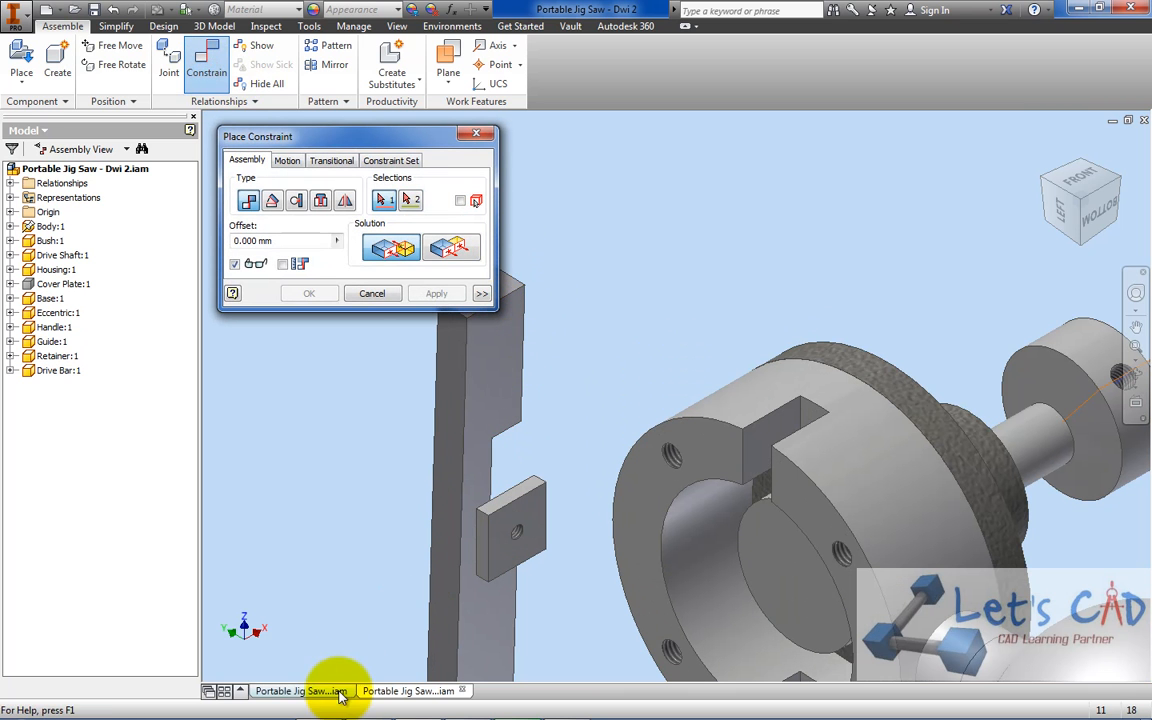
click(372, 293)
Check the Drive Bar's fit in the reference assembly and mate its wide face to the Housing slot's side wall with 0 mm offset
click(284, 691)
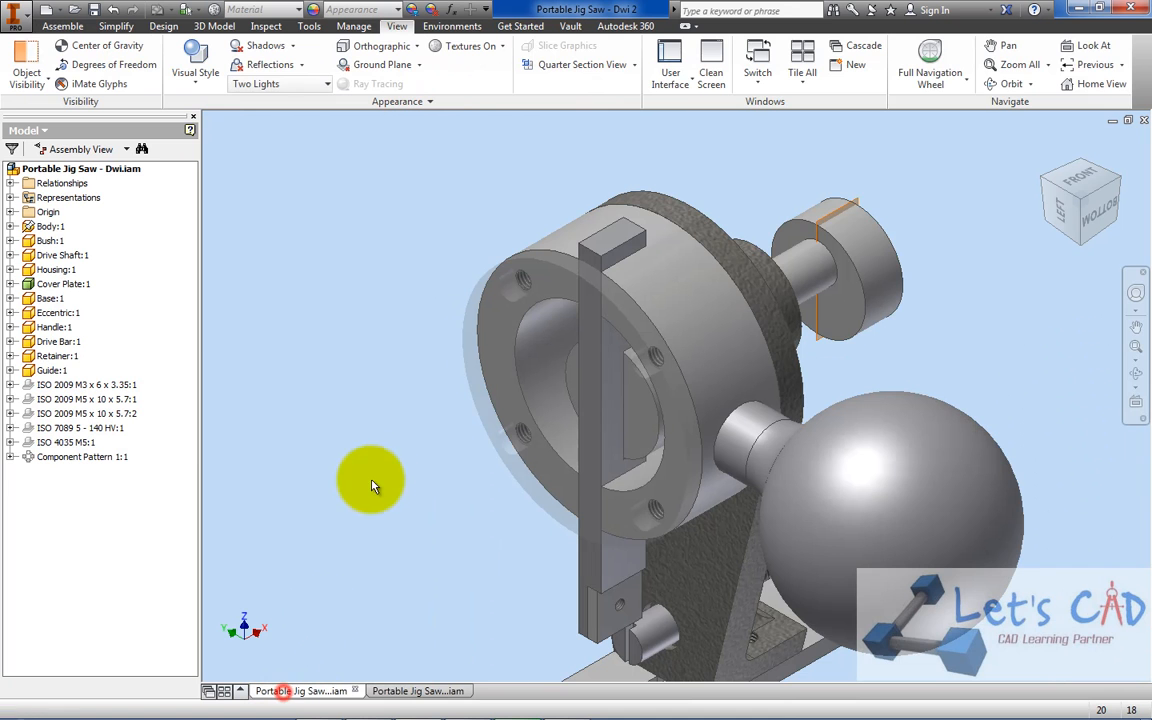
click(418, 690)
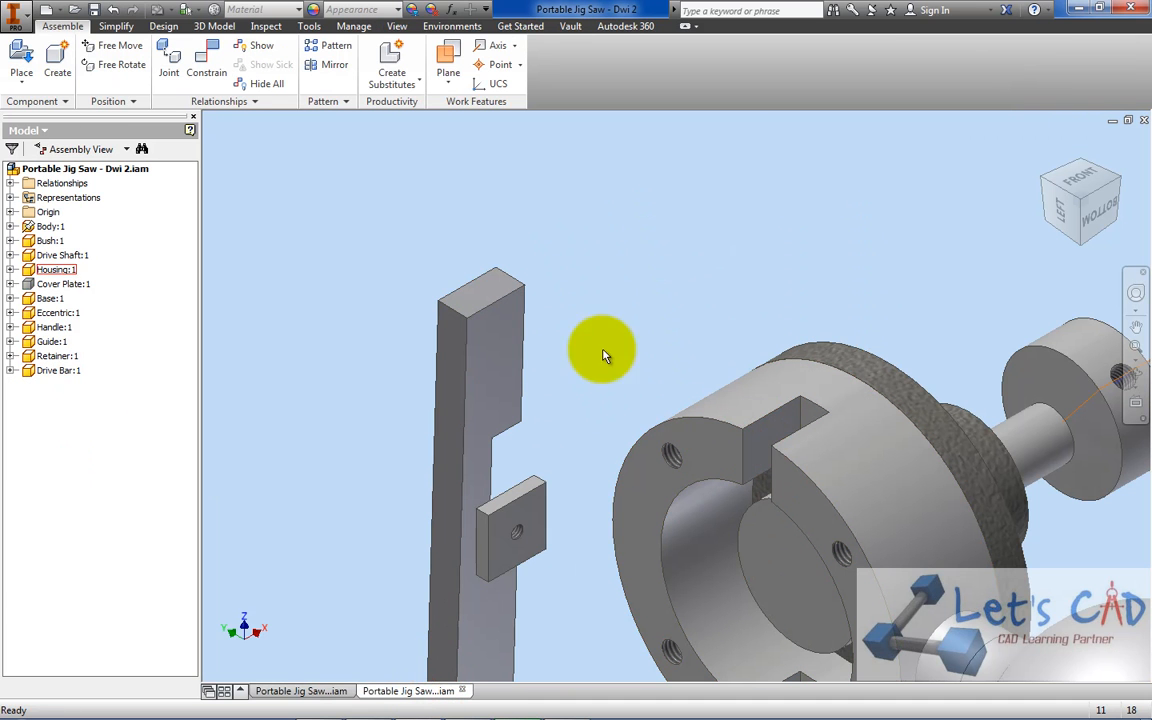
click(199, 57)
click(481, 381)
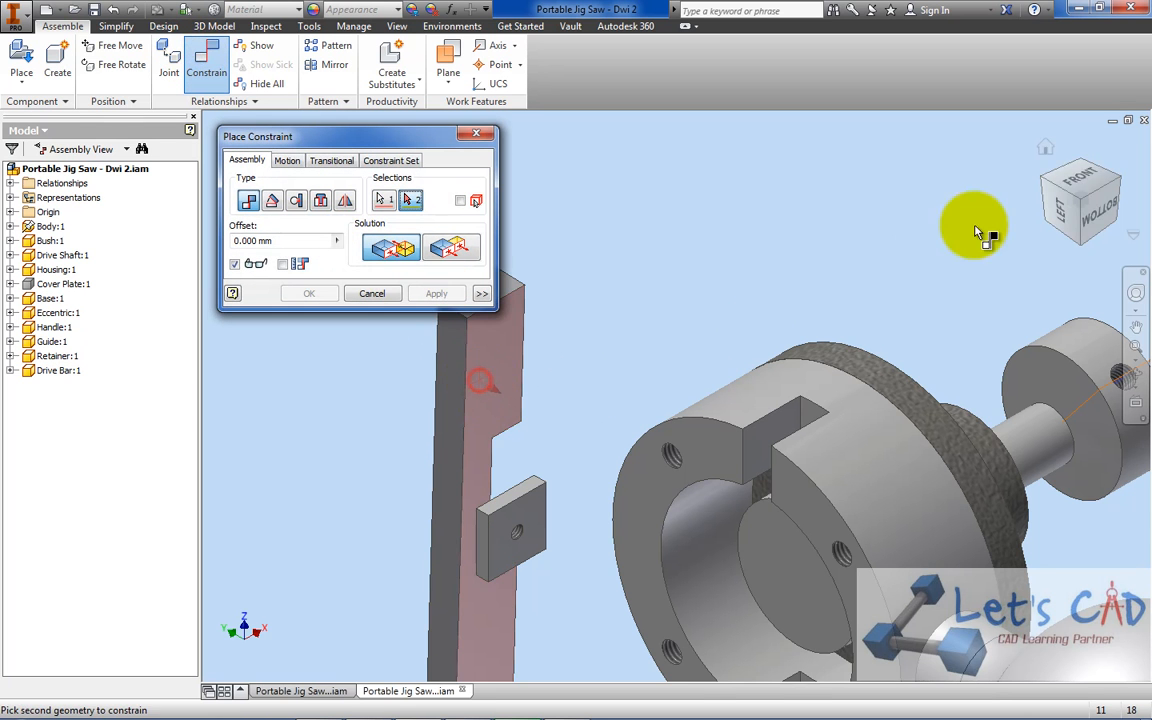
click(1043, 180)
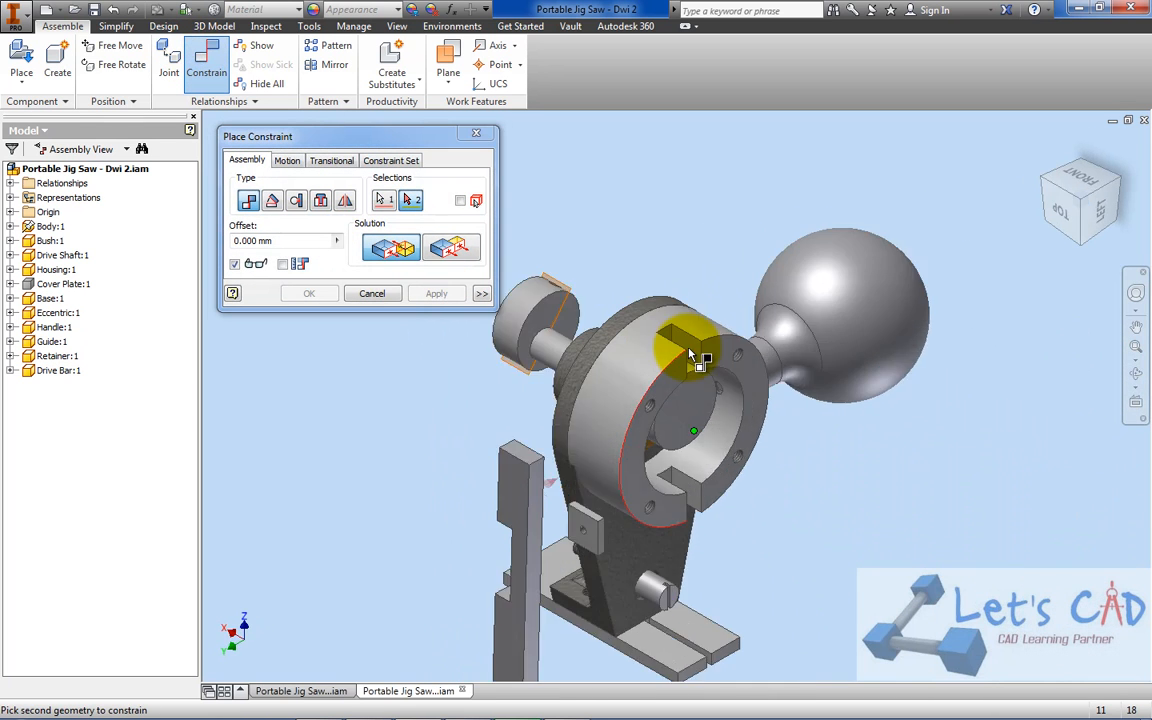
click(692, 355)
click(309, 293)
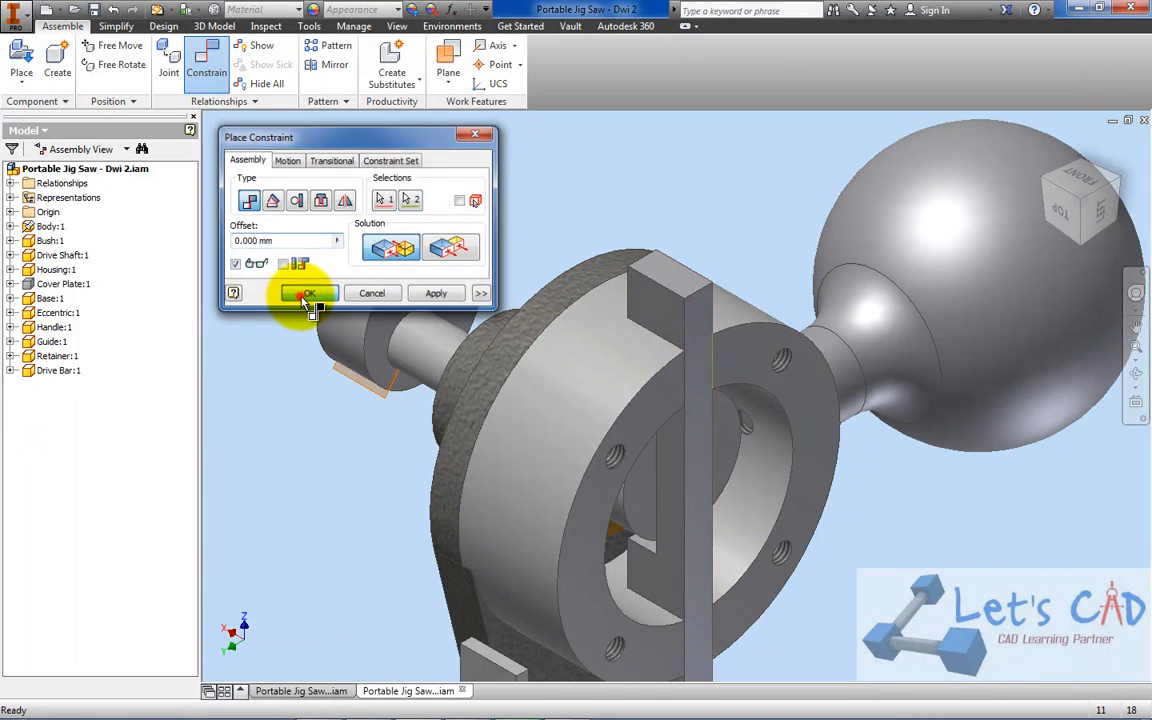
Slide the Drive Bar upward in the slot and hide the Housing to expose the Drive Shaft's end
drag(705, 360, 698, 312)
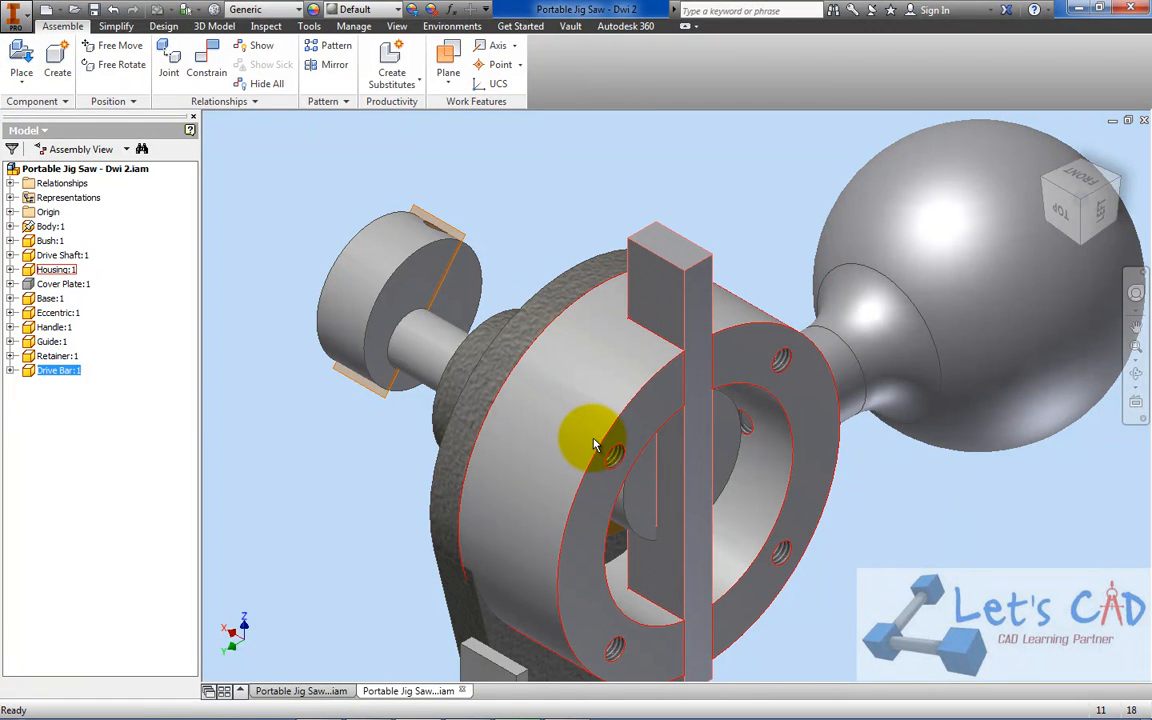
click(579, 442)
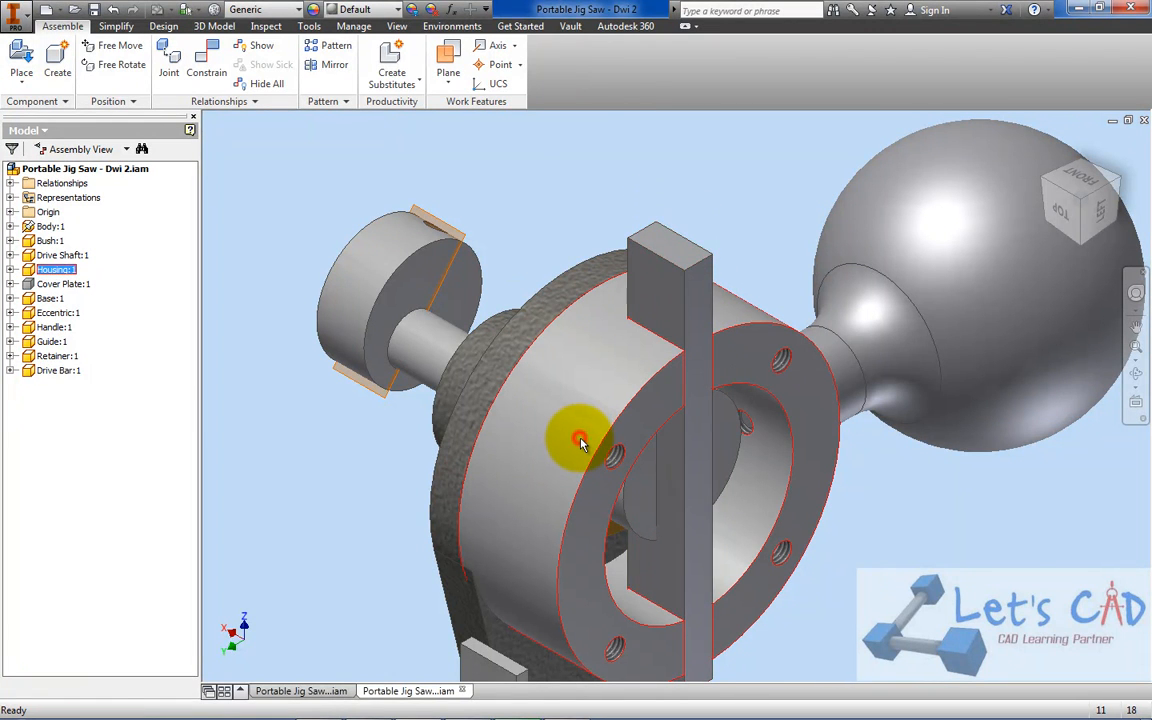
right_click(579, 439)
click(617, 295)
Turn the Drive Shaft and slide the Drive Bar to examine how the shaft's eccentric end moves inside the bar's notch
drag(604, 303, 489, 427)
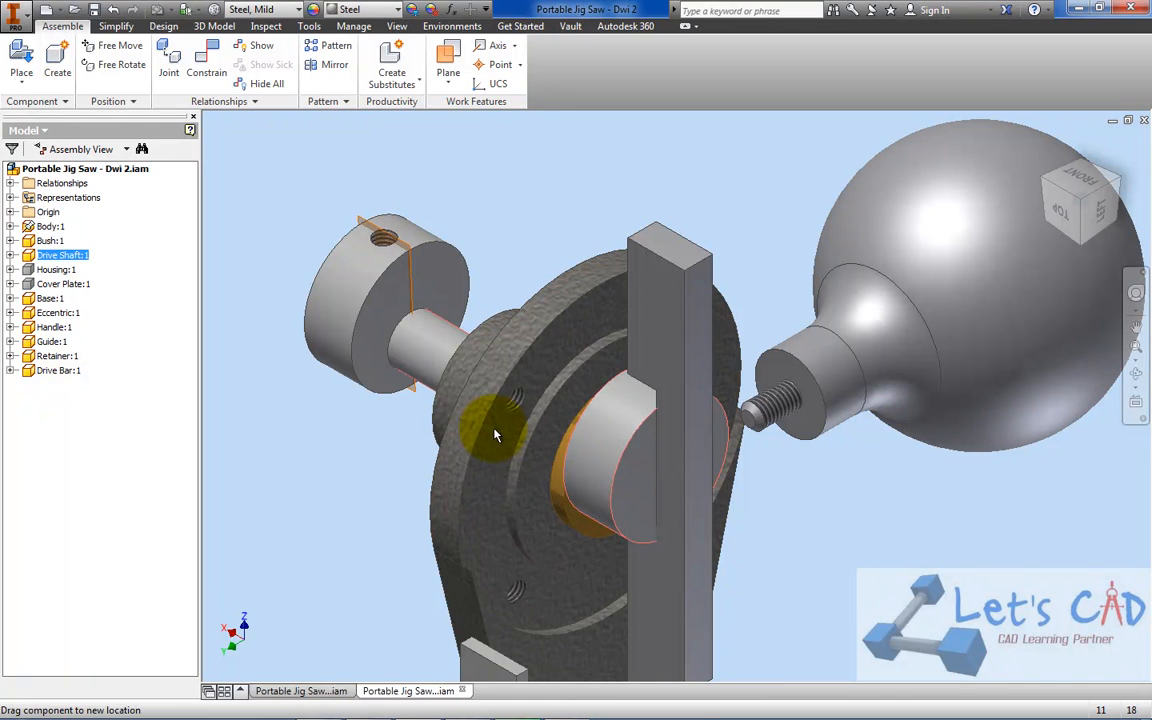
drag(665, 346, 673, 376)
drag(627, 429, 740, 420)
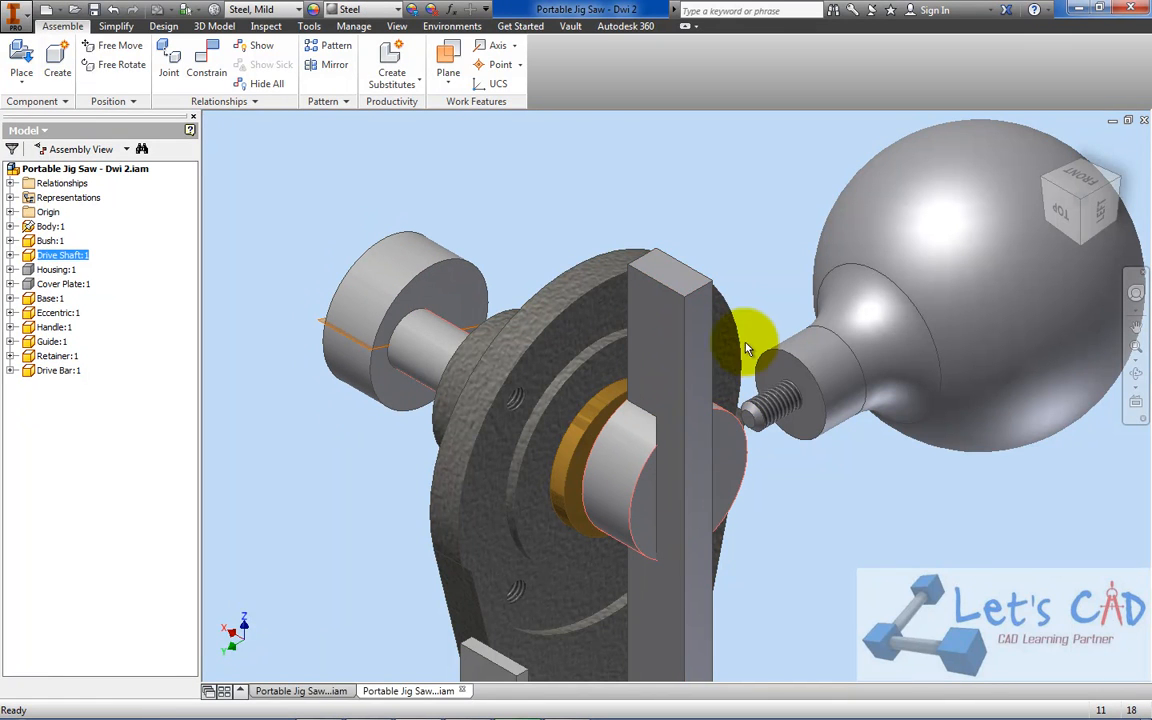
click(683, 360)
scroll(633, 452, up, 3)
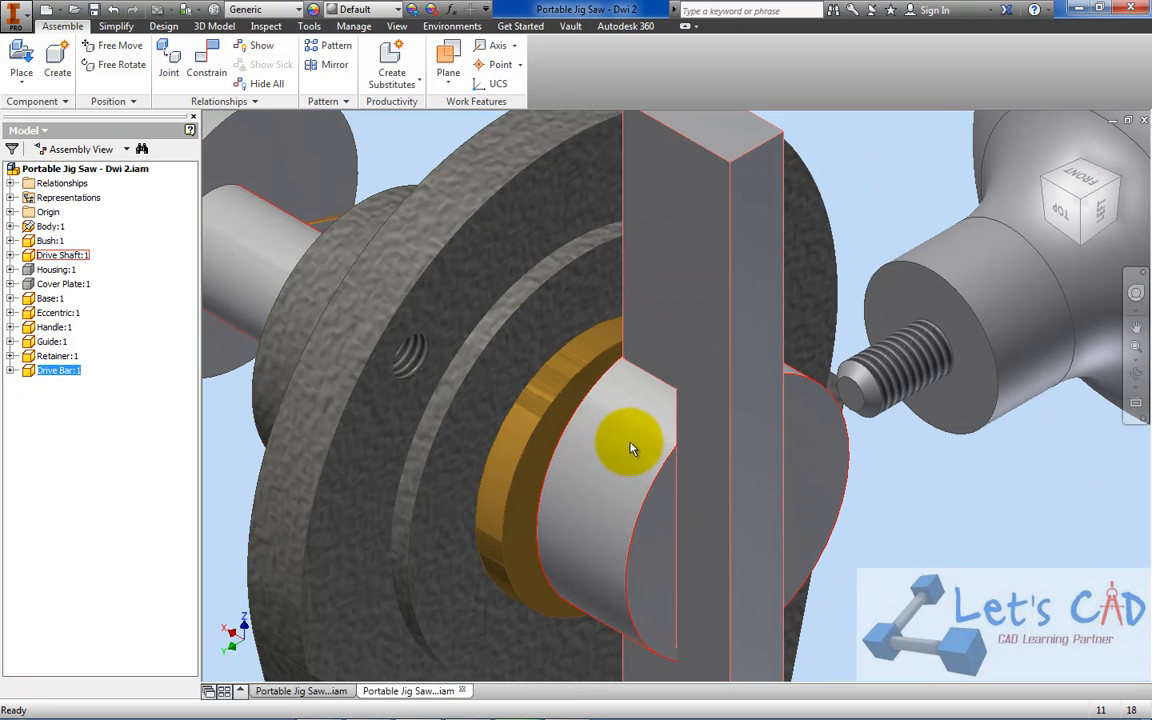
click(629, 442)
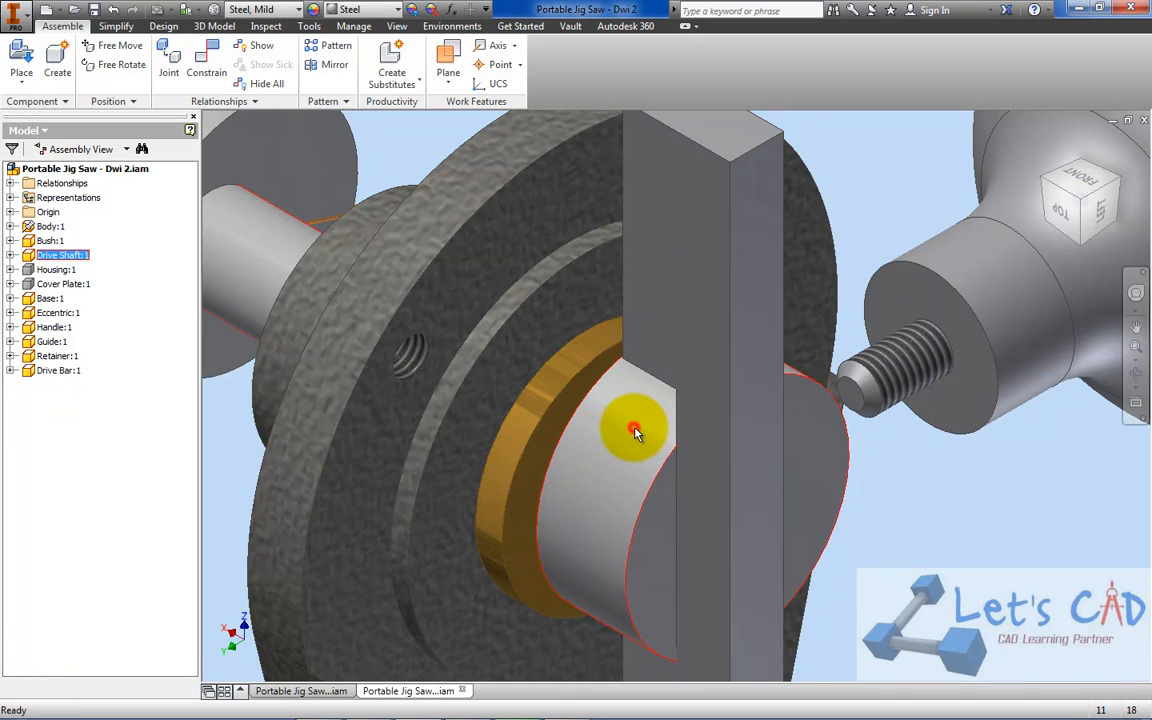
drag(663, 355, 681, 270)
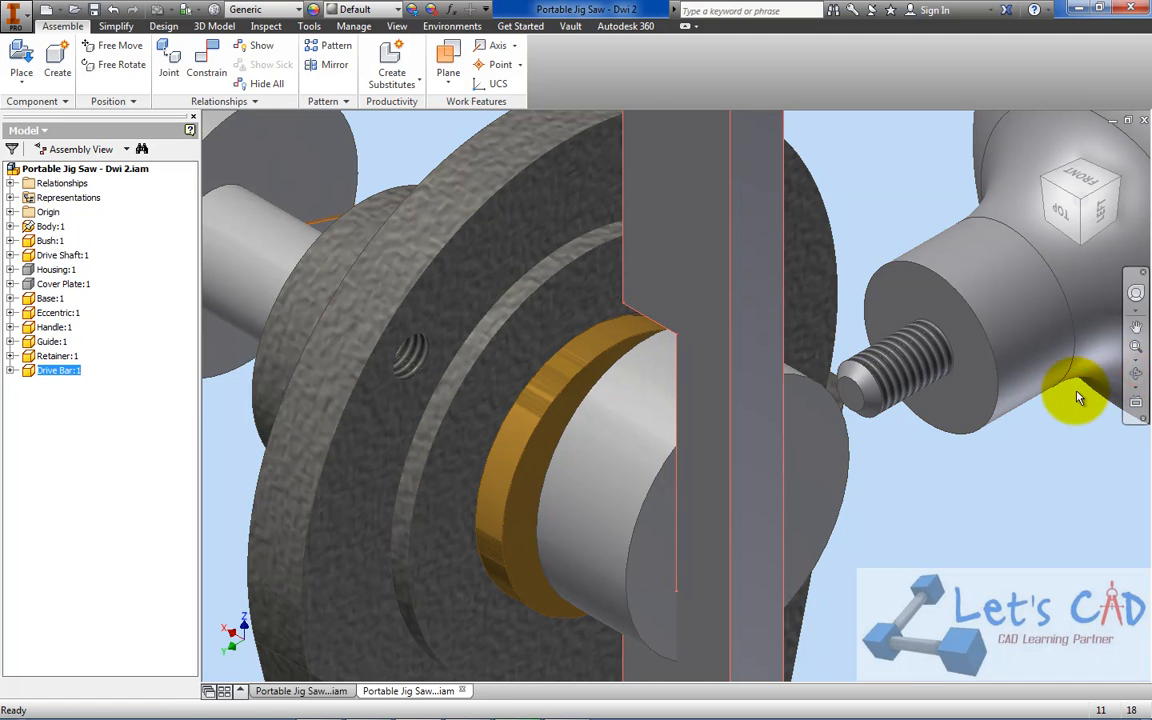
Add an outside tangent constraint with 0 mm offset between the Drive Shaft's eccentric cylinder and the upper face of the Drive Bar's notch
click(1137, 373)
drag(545, 381, 688, 190)
right_click(688, 187)
click(722, 185)
scroll(685, 169, down, 3)
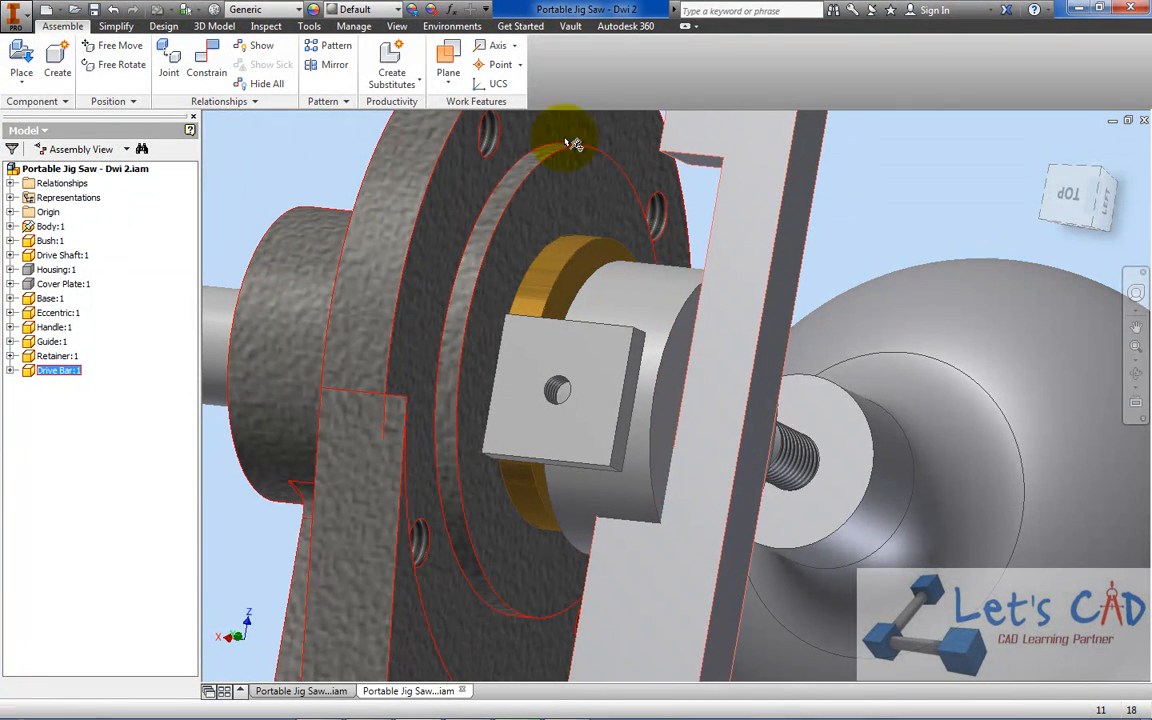
click(199, 62)
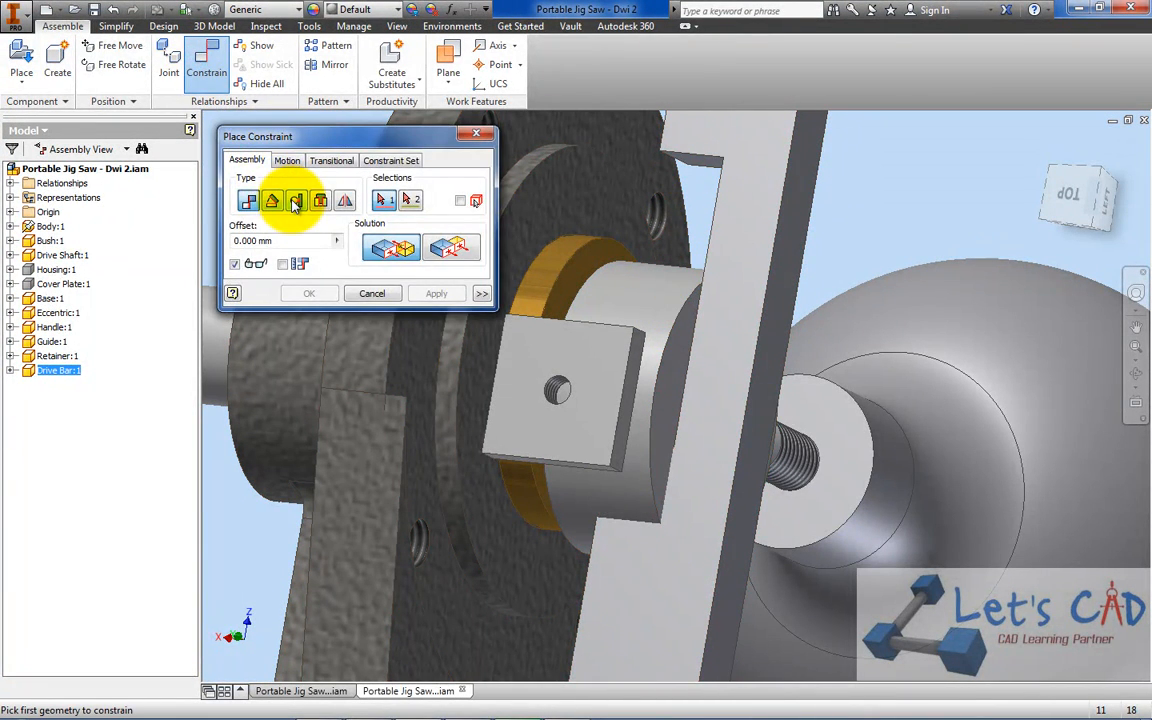
click(296, 201)
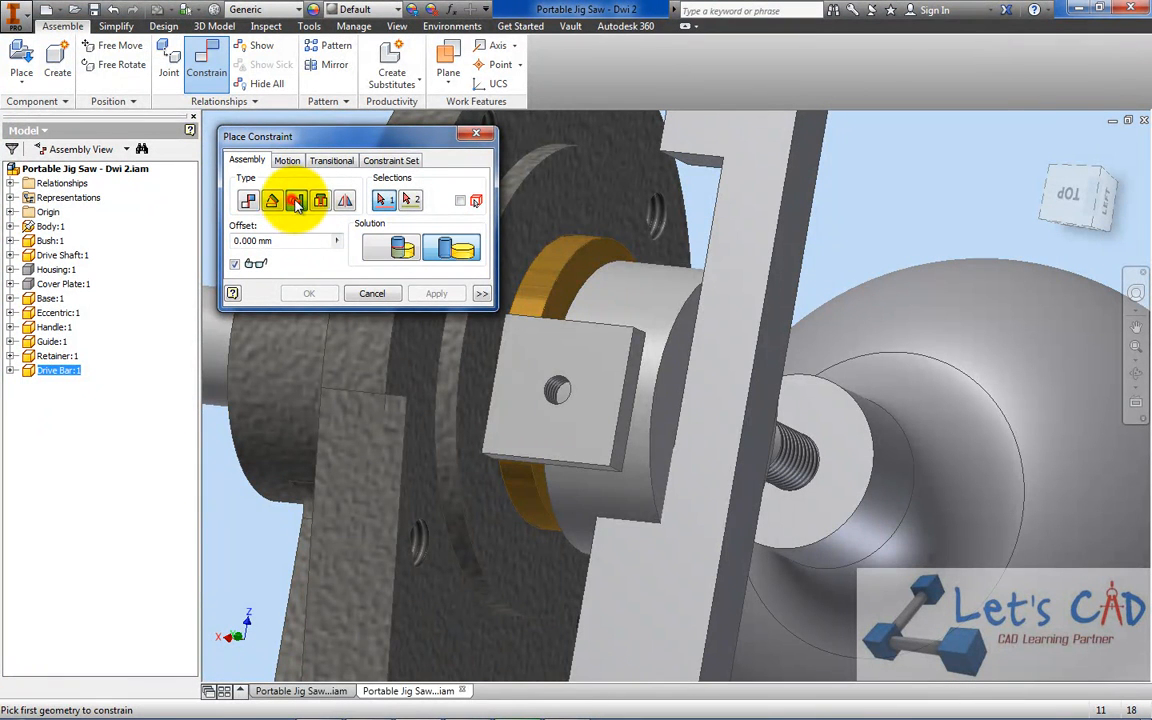
click(662, 275)
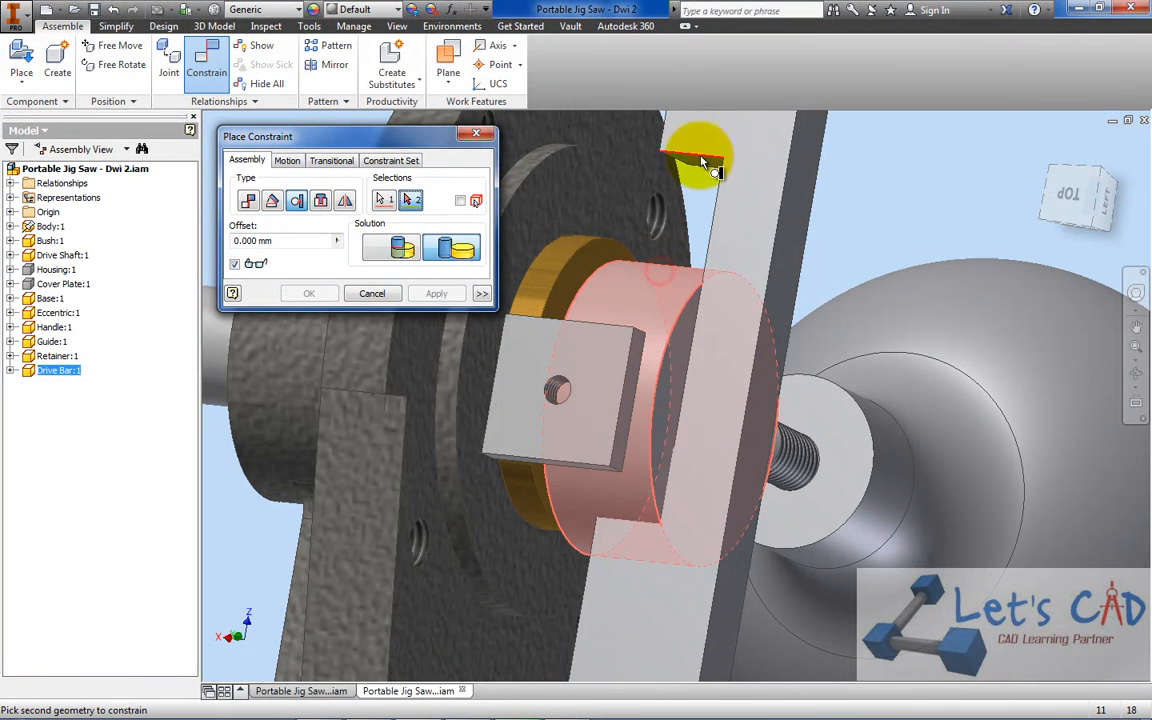
click(693, 160)
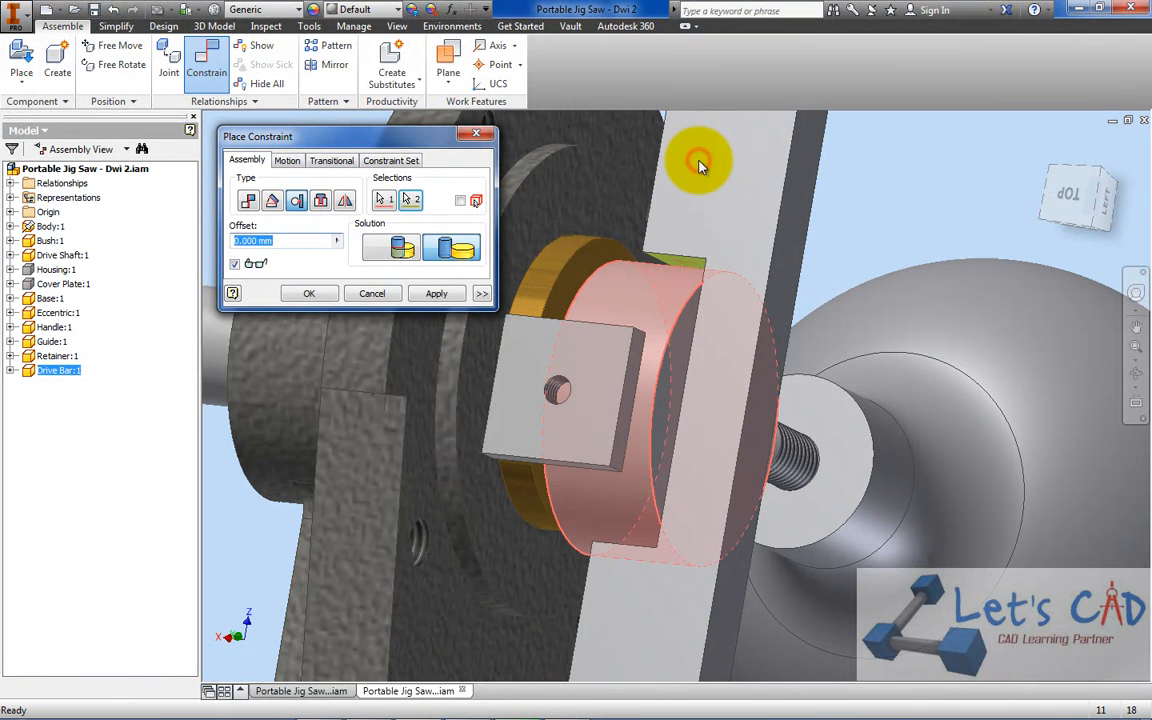
click(305, 292)
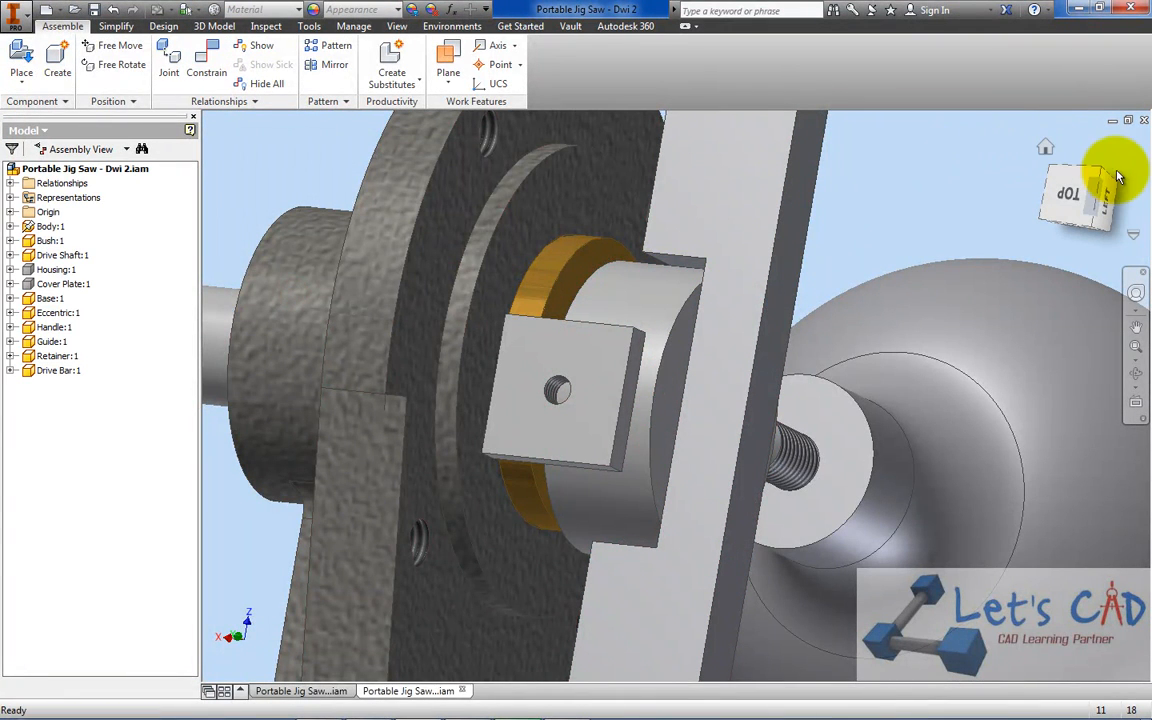
Rotate the Drive Shaft to test the Drive Bar's up-and-down motion, and save the assembly
click(1081, 190)
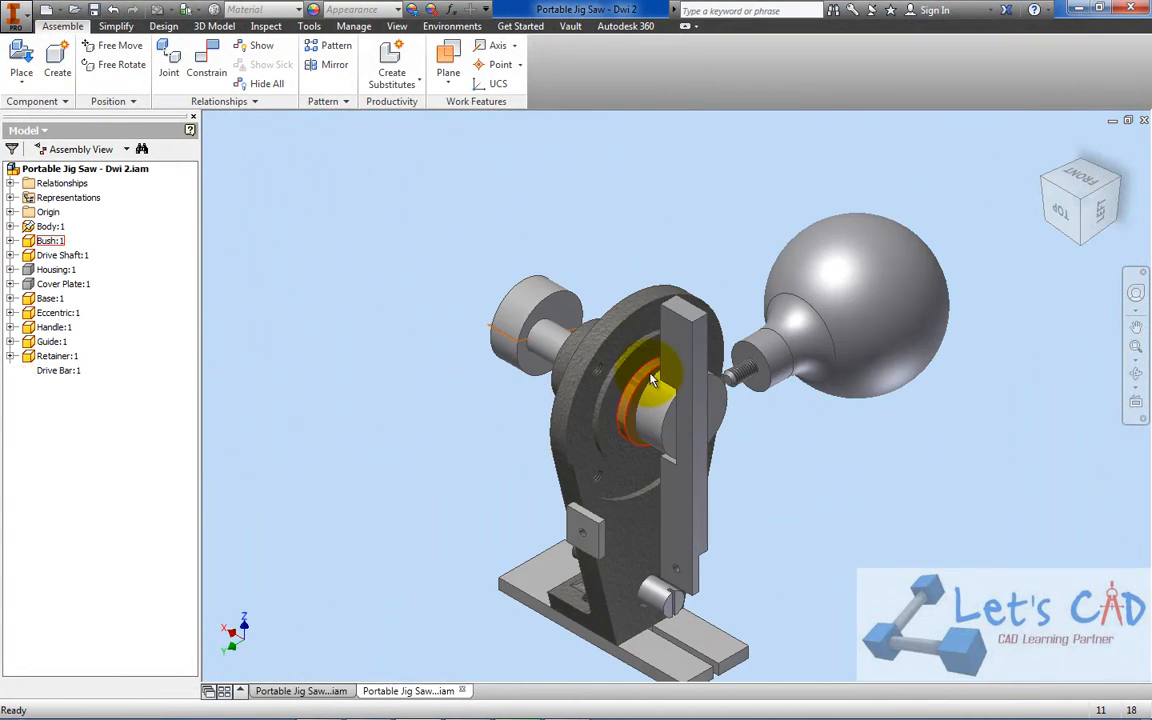
drag(538, 326, 505, 262)
click(95, 10)
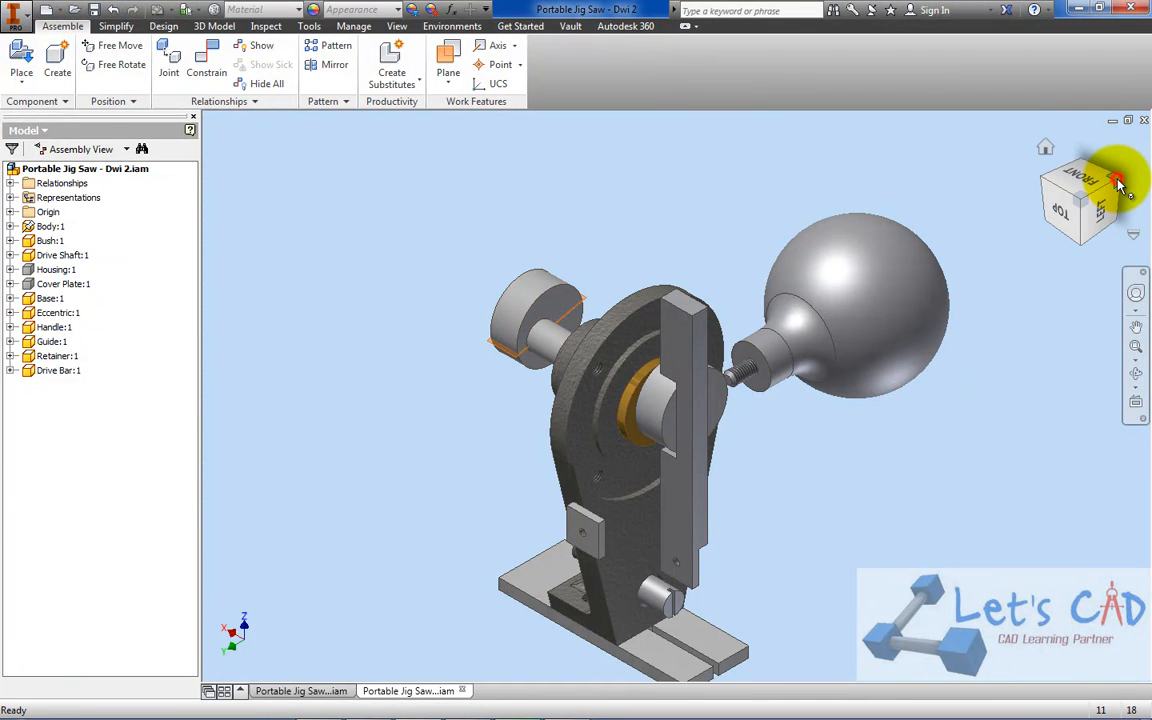
Make the Housing and the Cover Plate visible again
right_click(67, 271)
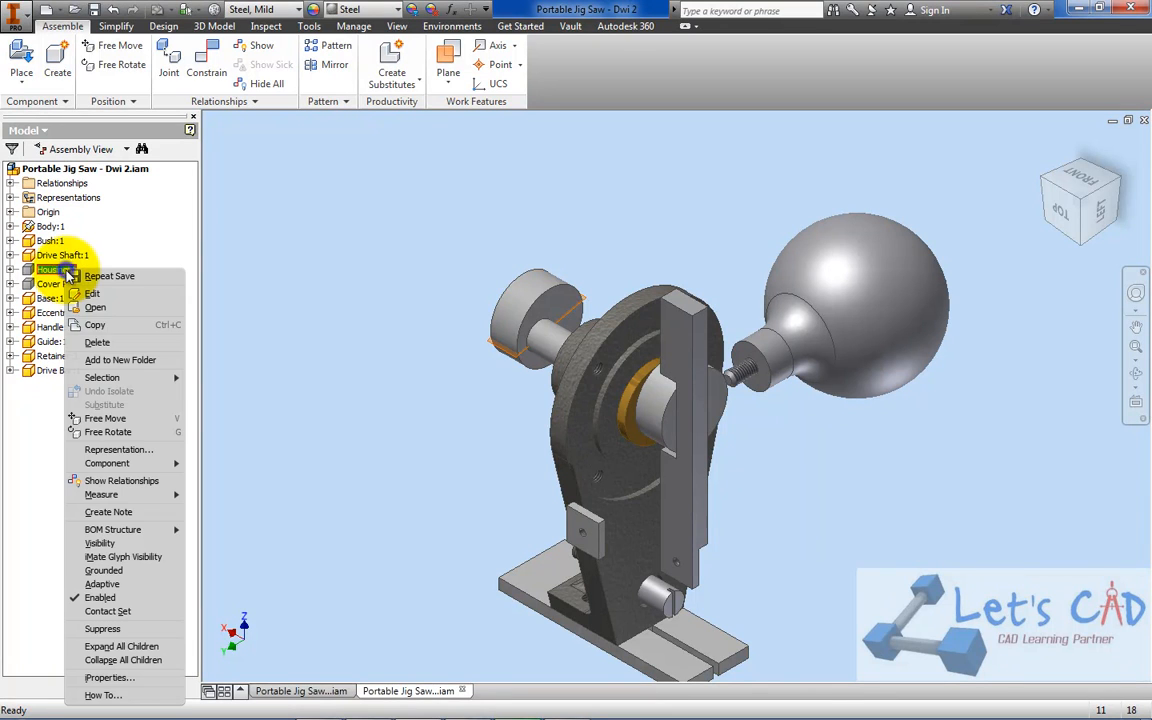
click(80, 545)
right_click(58, 284)
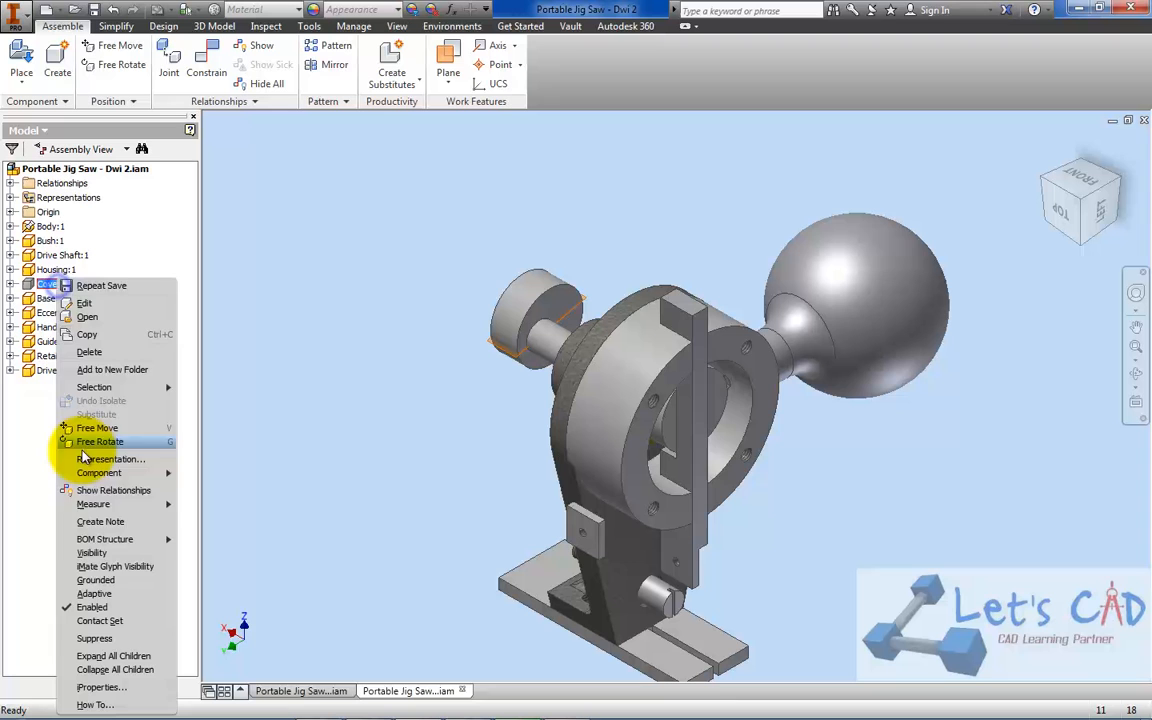
click(80, 553)
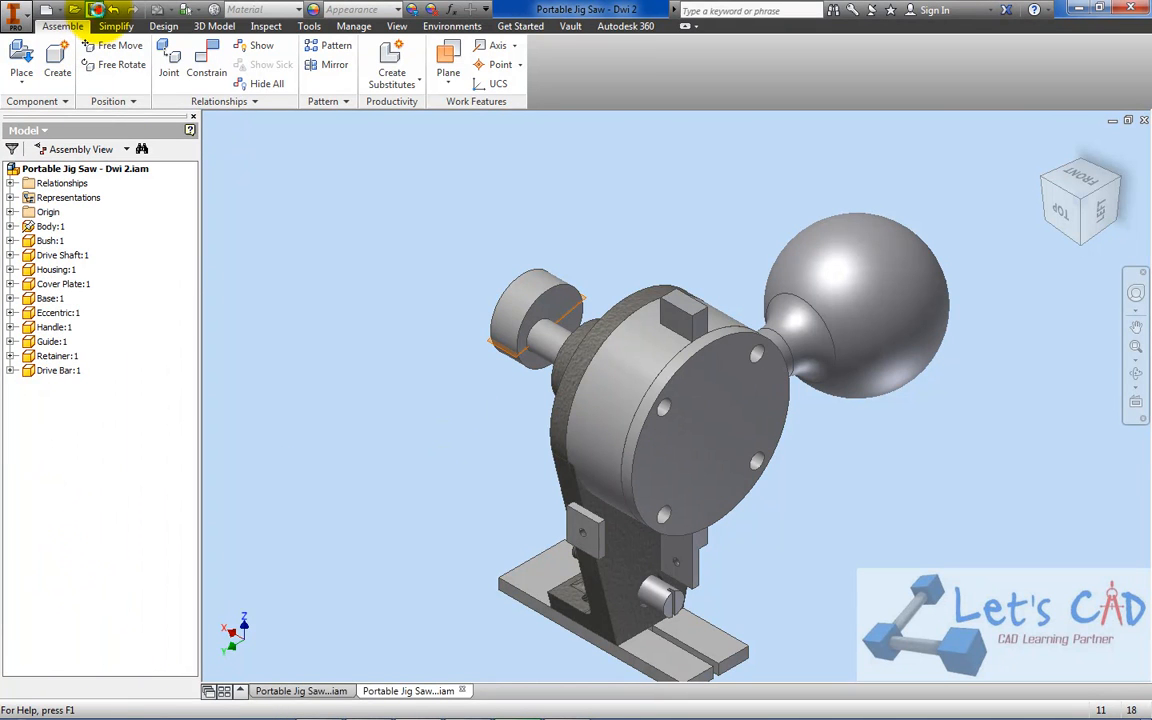
Mate the Retainer's hole axis to the threaded hole axis at the Drive Bar's lower end with 0 mm offset
click(1116, 179)
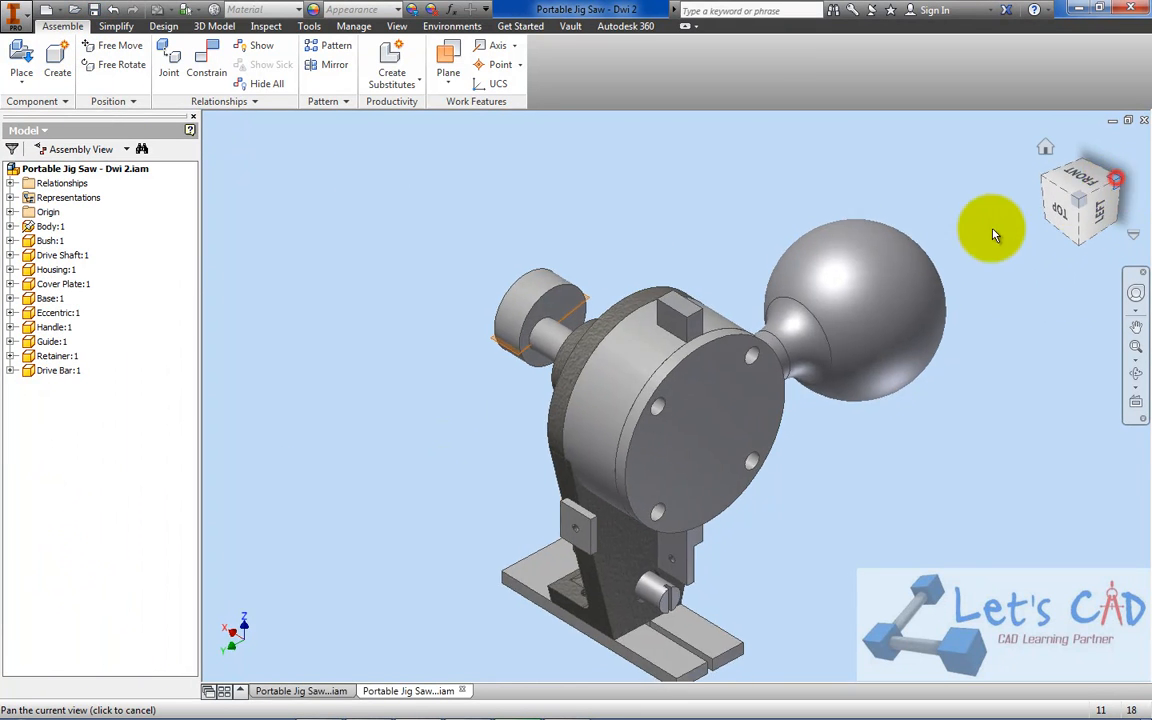
drag(630, 249, 912, 610)
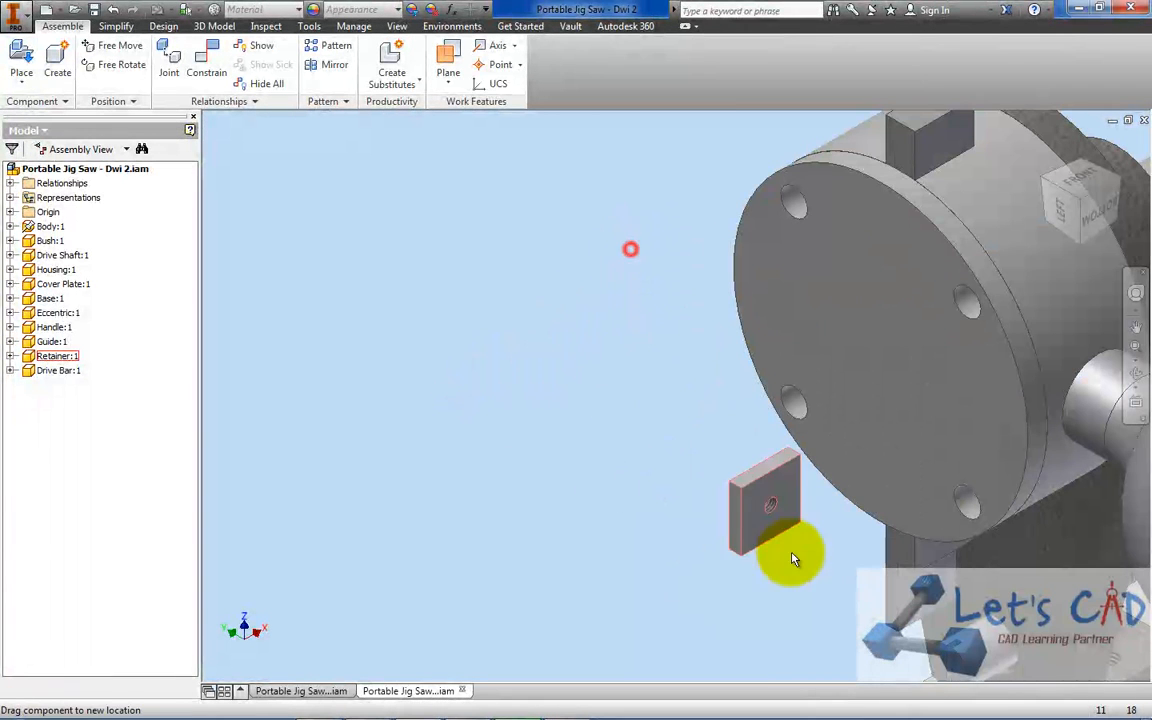
middle_drag(880, 577, 797, 426)
scroll(852, 425, down, 3)
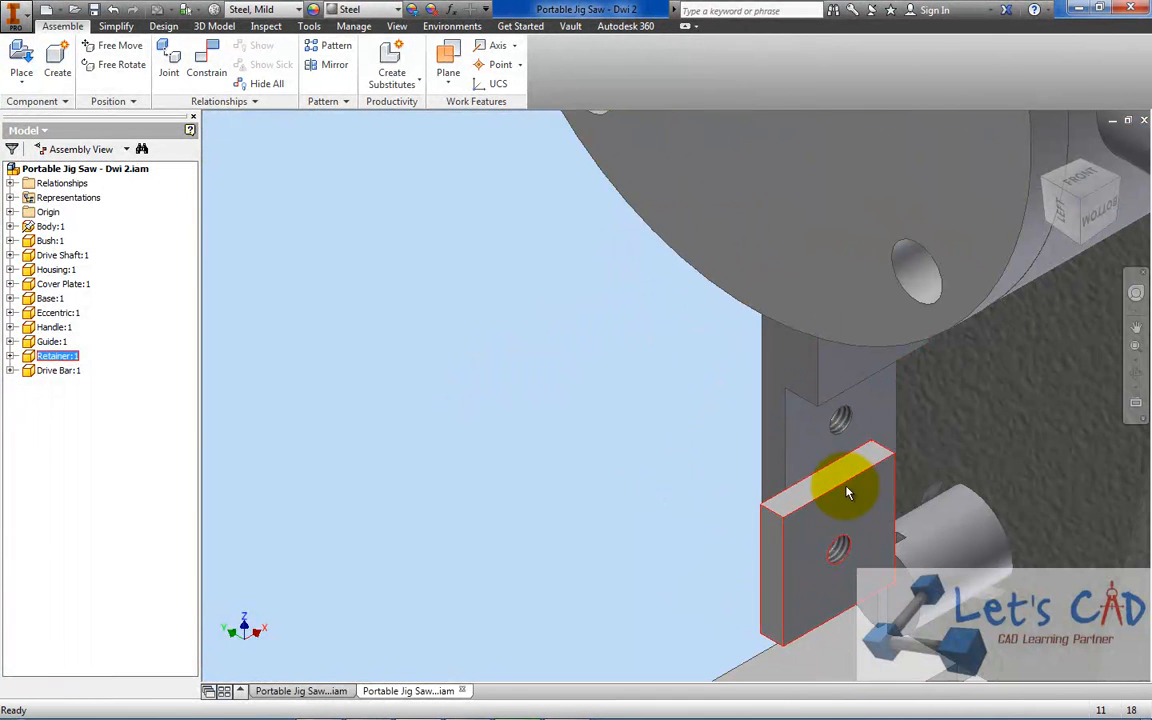
drag(847, 492, 800, 444)
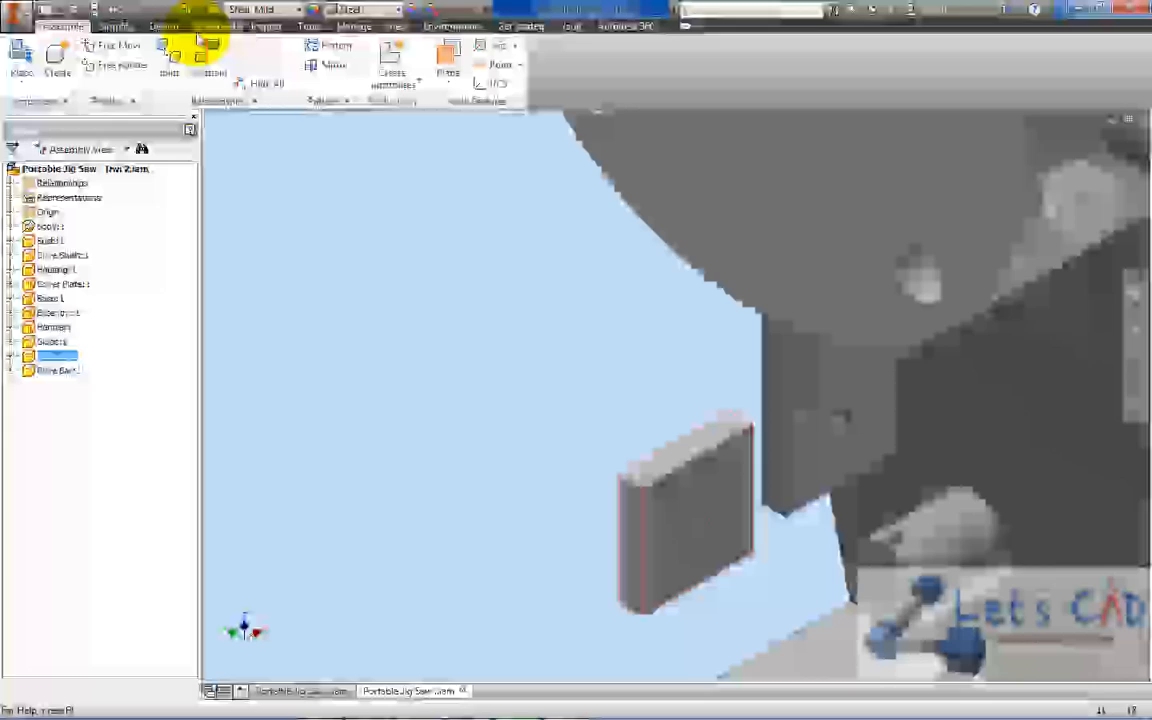
click(205, 65)
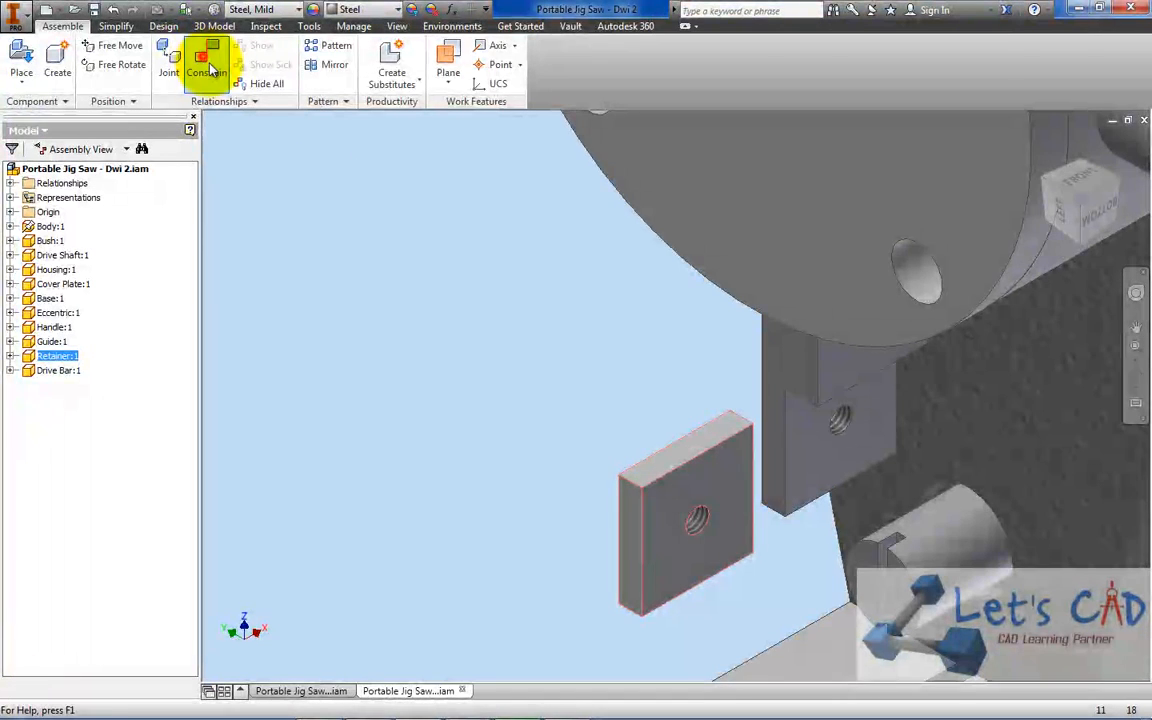
scroll(730, 525, down, 3)
click(678, 524)
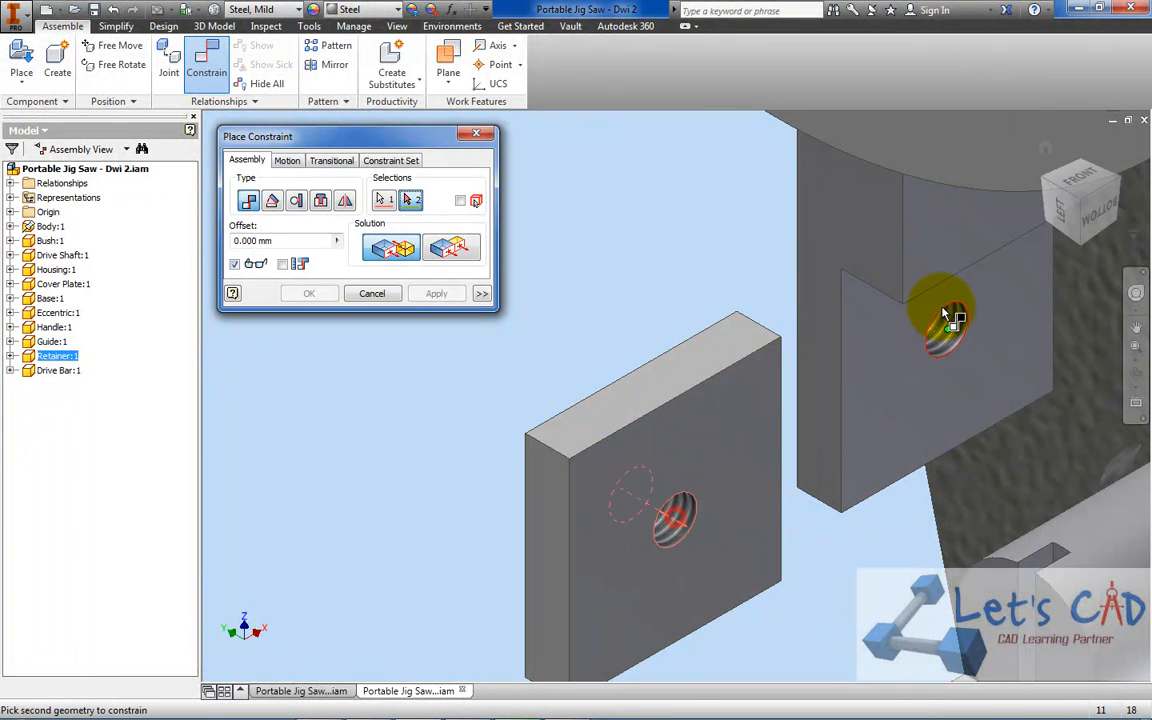
click(950, 325)
click(312, 294)
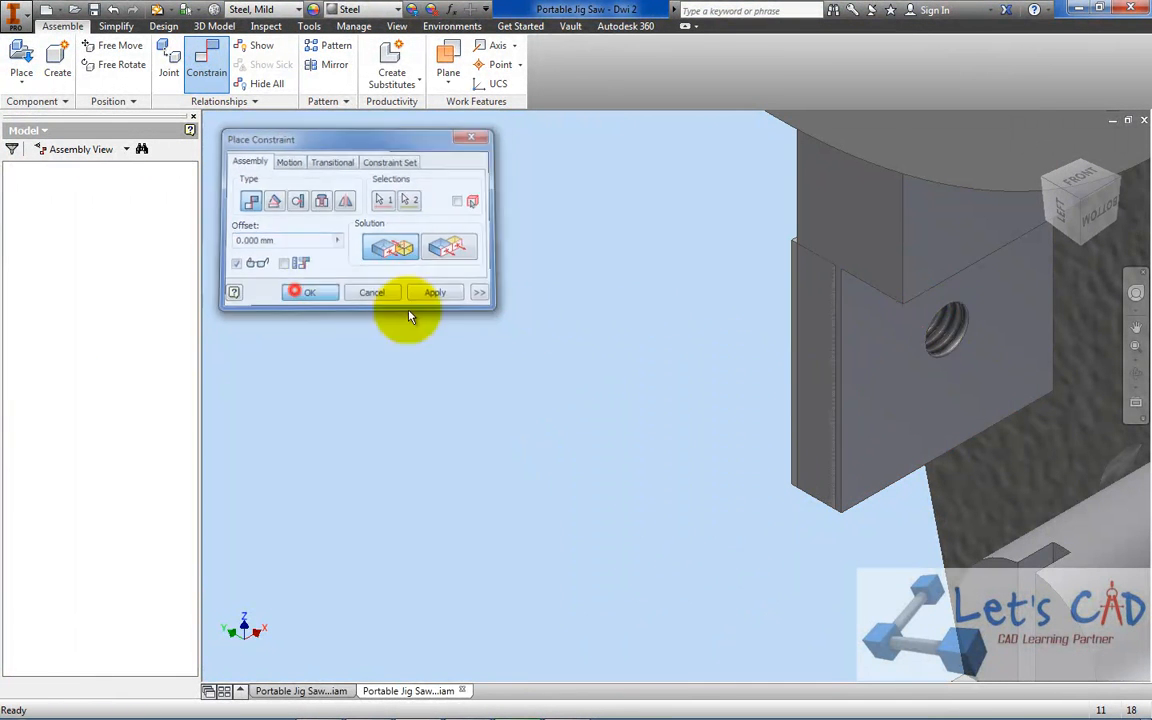
Swing the Retainer clear of the Drive Bar and mate its flat face to the bar's recessed face with 0 mm offset
drag(798, 242, 538, 196)
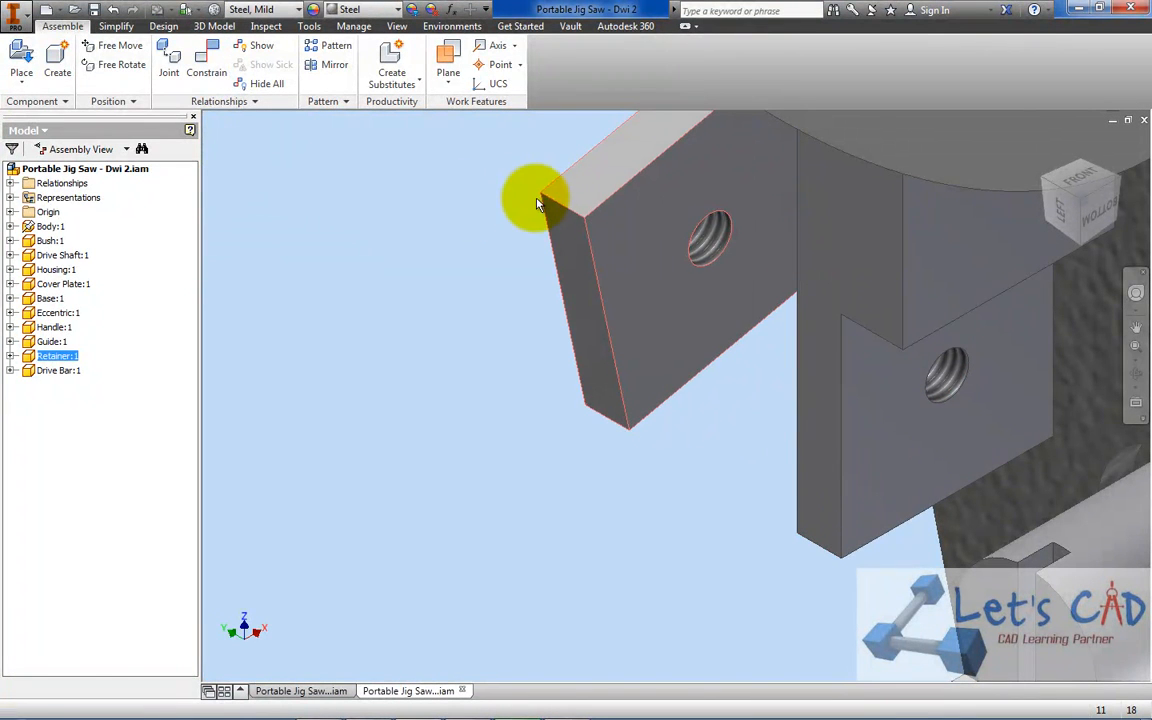
click(210, 82)
click(648, 296)
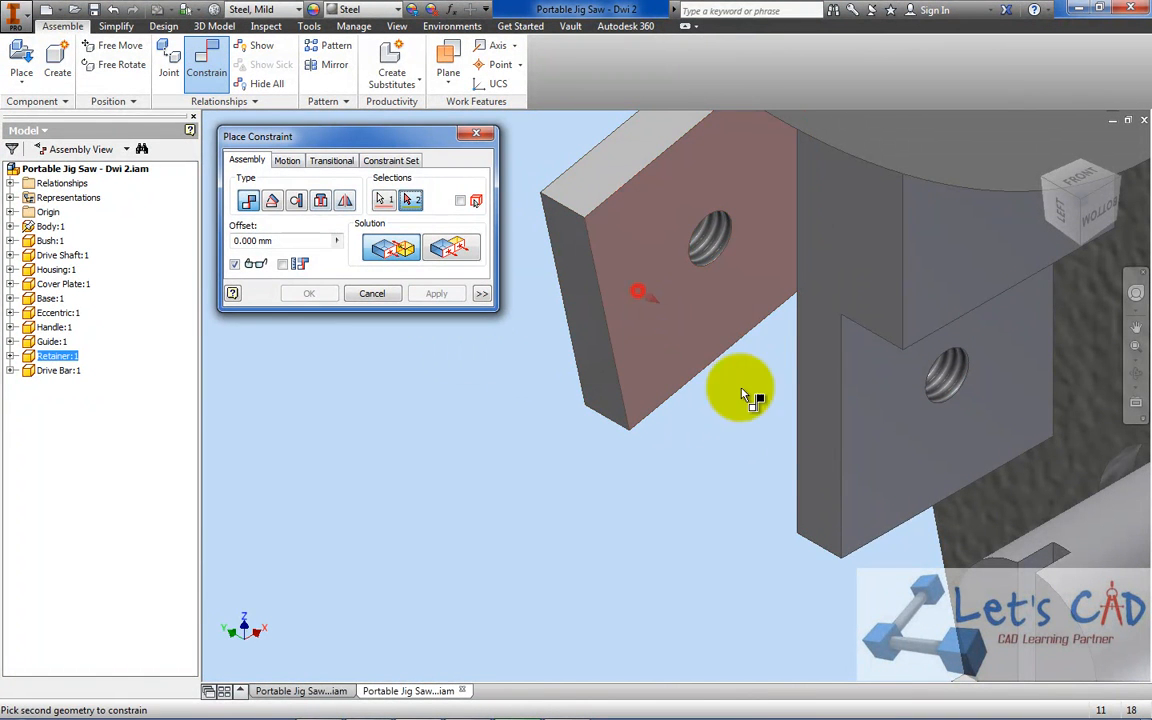
click(900, 450)
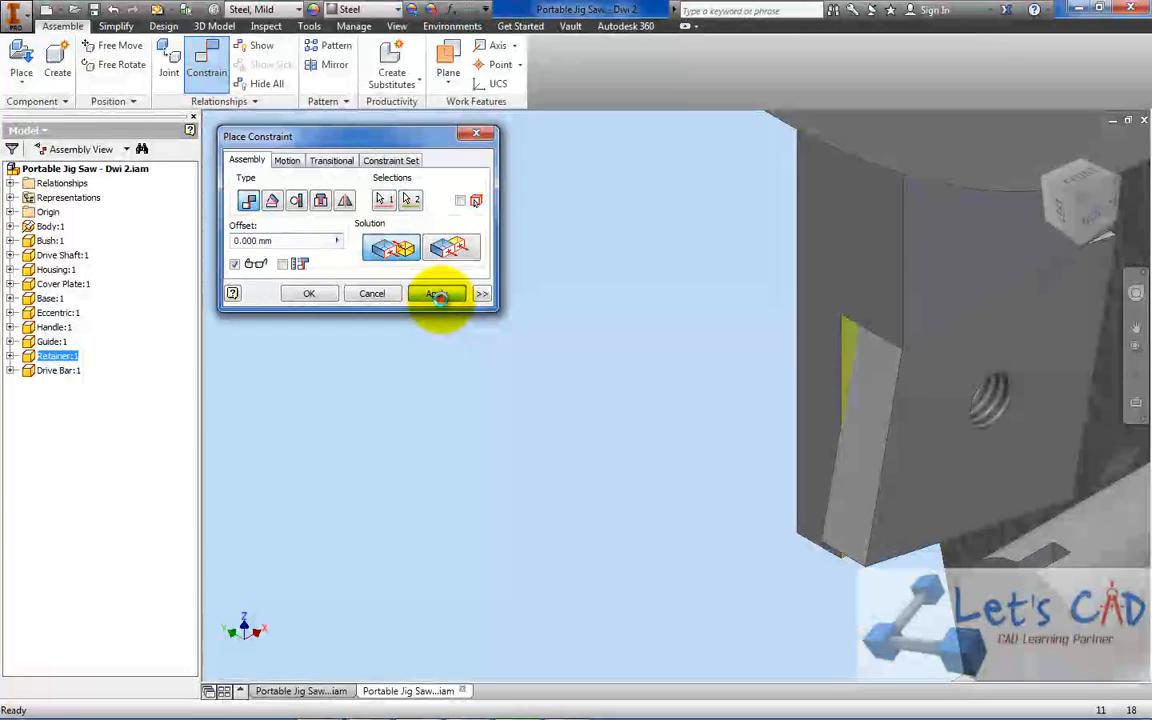
click(436, 293)
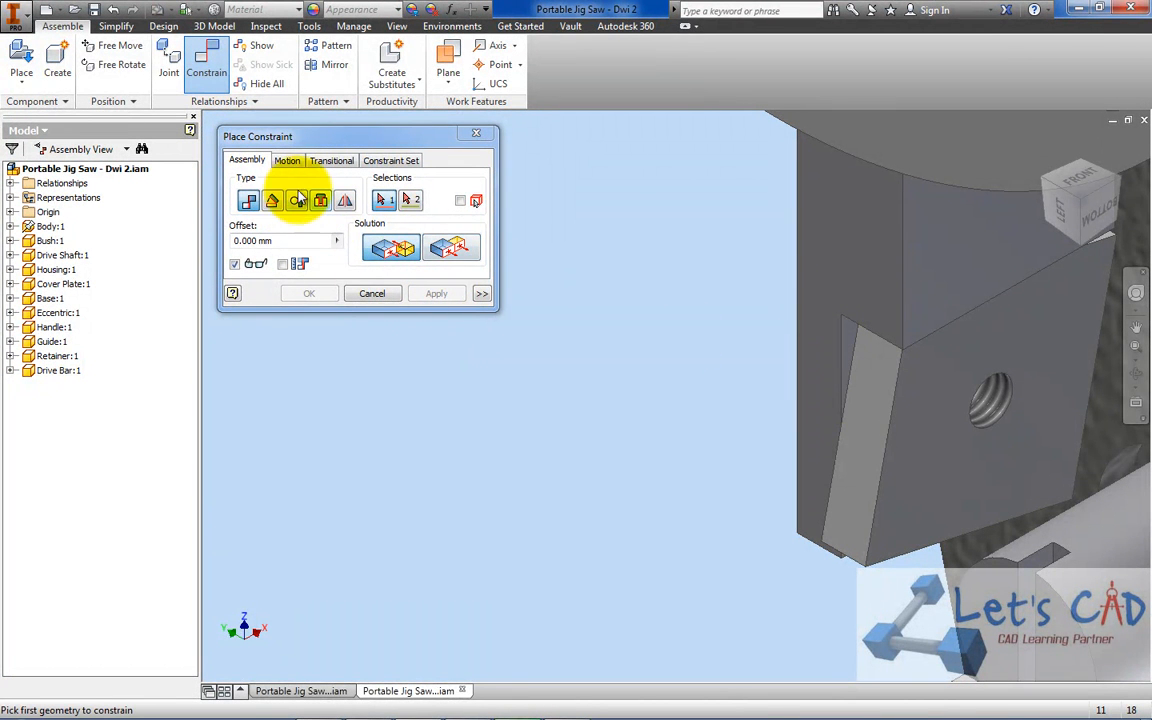
Add a 0 deg Directed Angle constraint between the side faces of the Retainer and the Drive Bar, and save the assembly
click(272, 202)
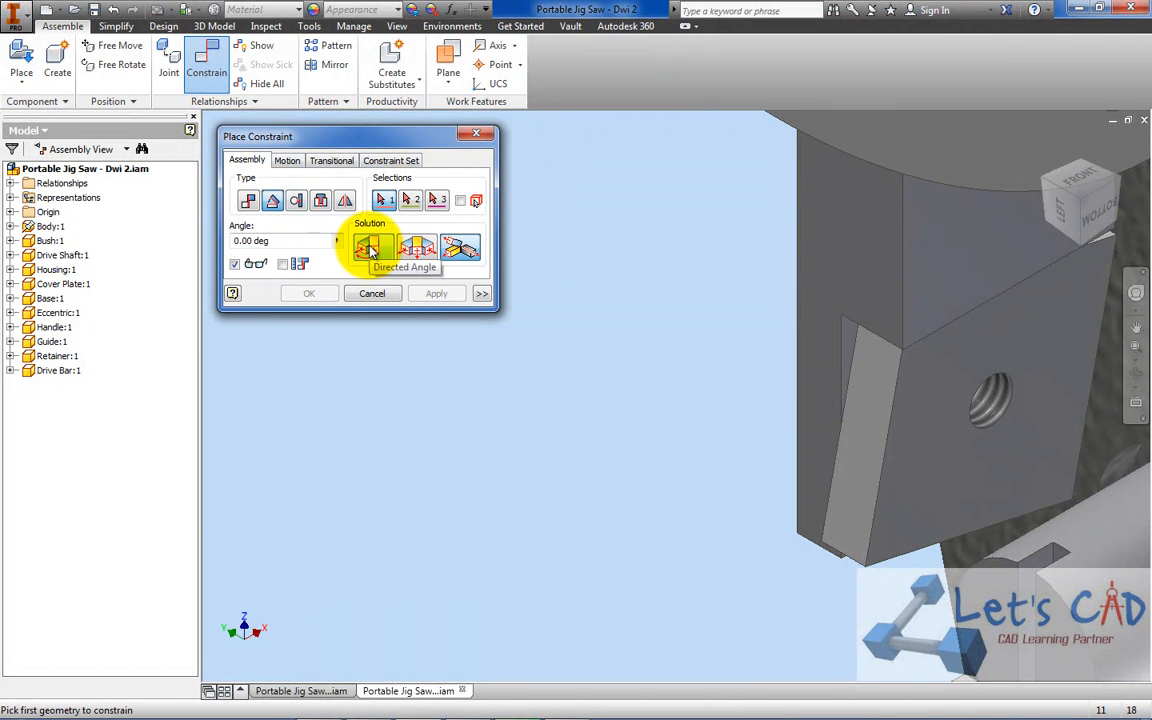
click(882, 402)
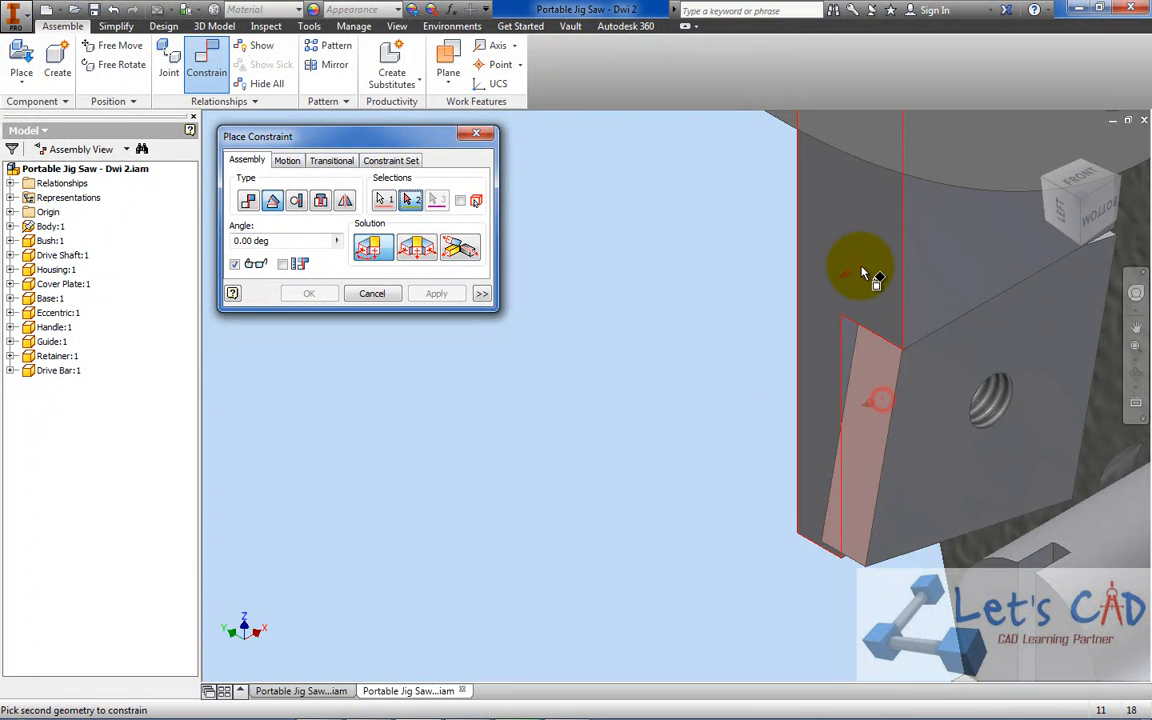
click(865, 275)
click(307, 292)
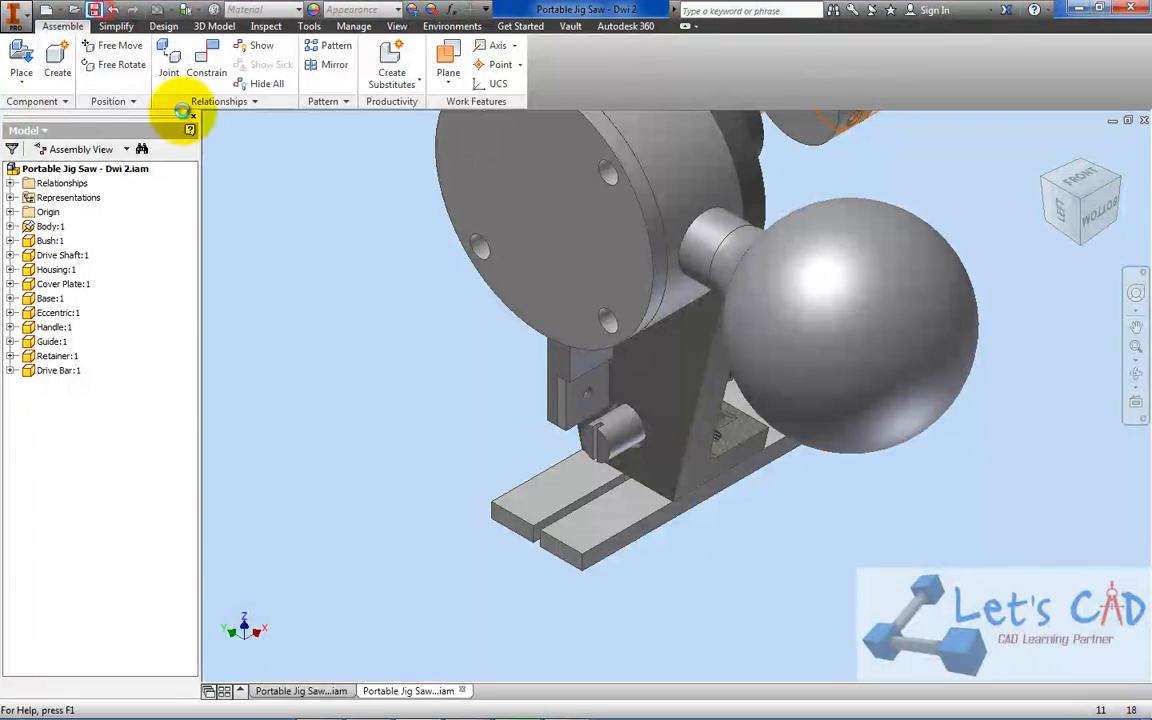
Turn the Eccentric to test the motion of the Drive Bar with the Retainer attached
click(560, 705)
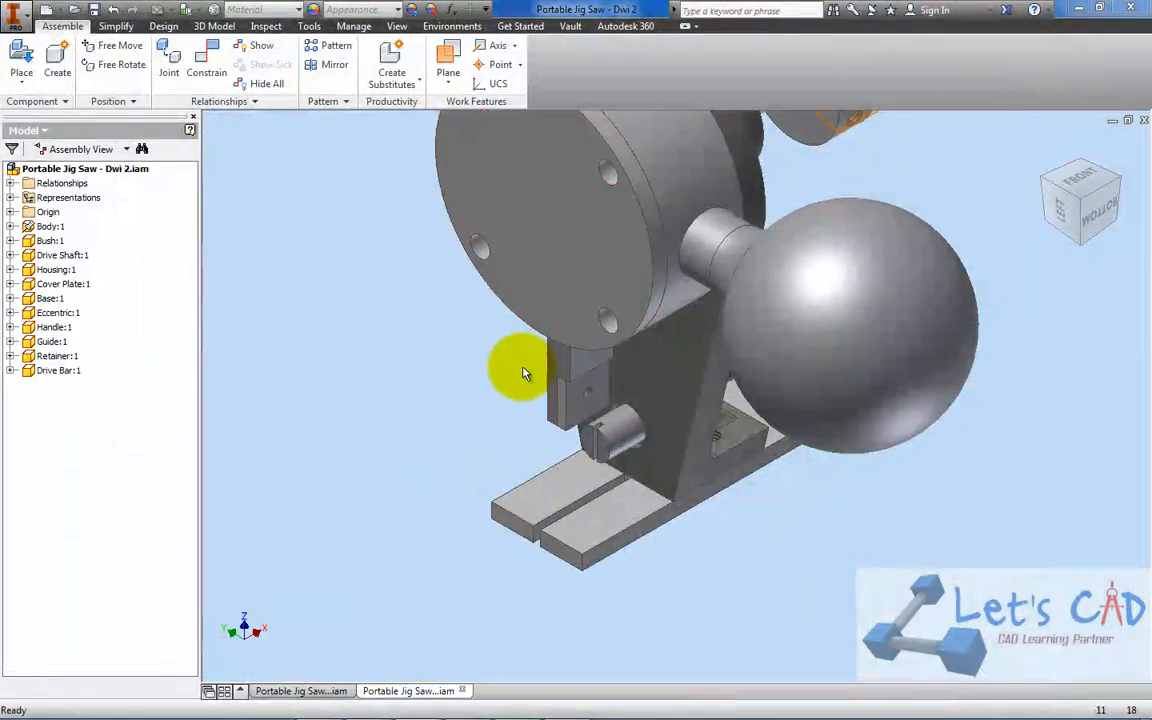
scroll(522, 373, down, 5)
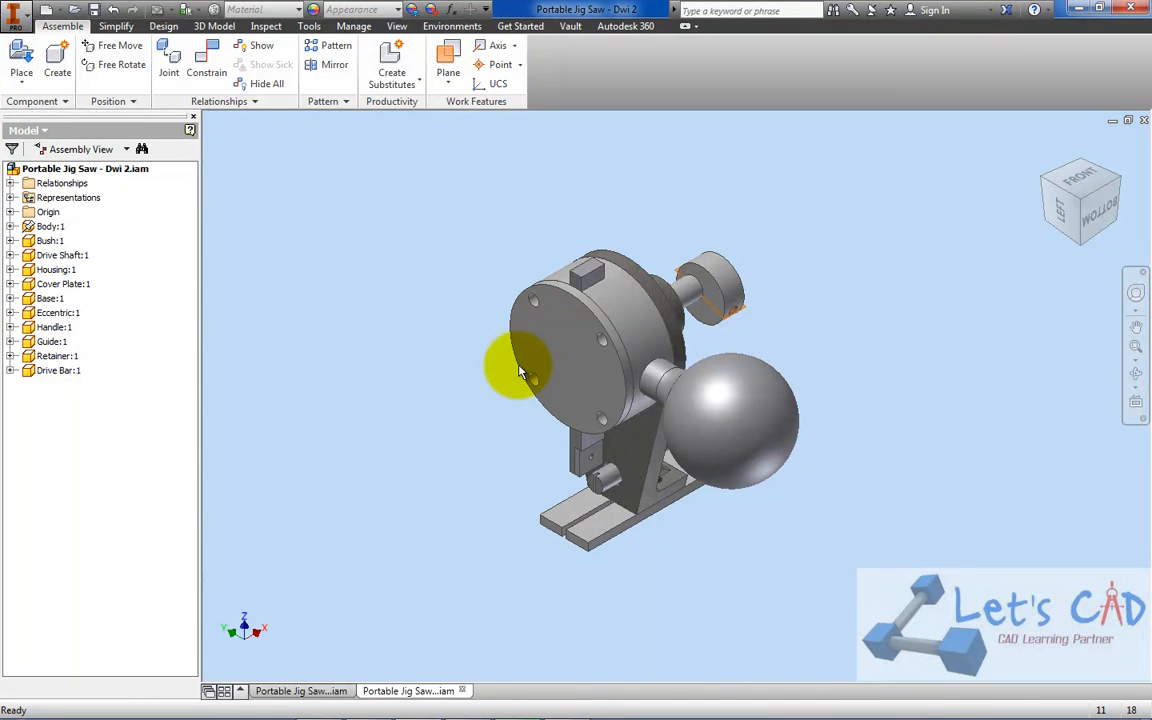
drag(712, 292, 660, 240)
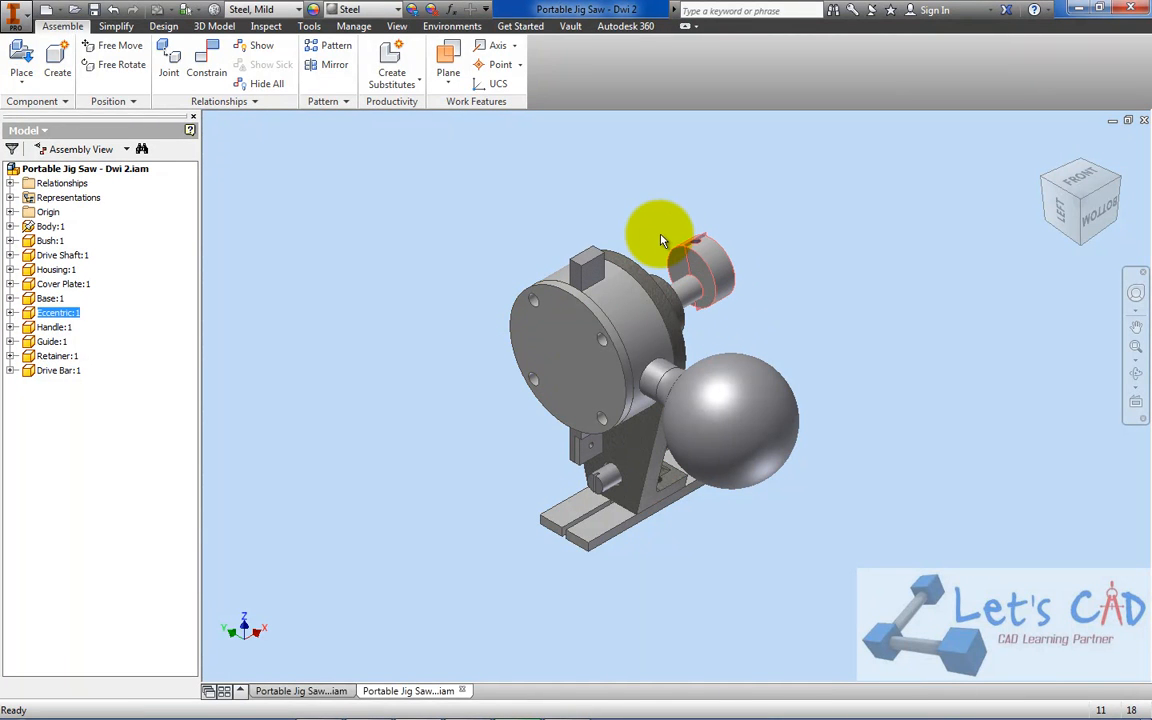